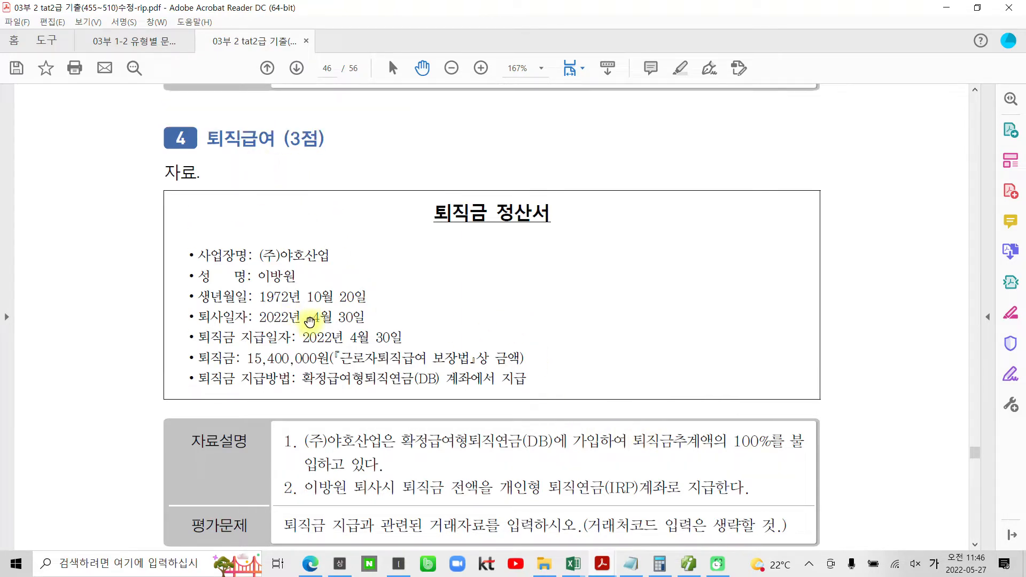
- Review the 퇴직금 정산서 problem and highlight 급여형 in the first line of the 자료설명
scroll(308, 321, "down", 8)
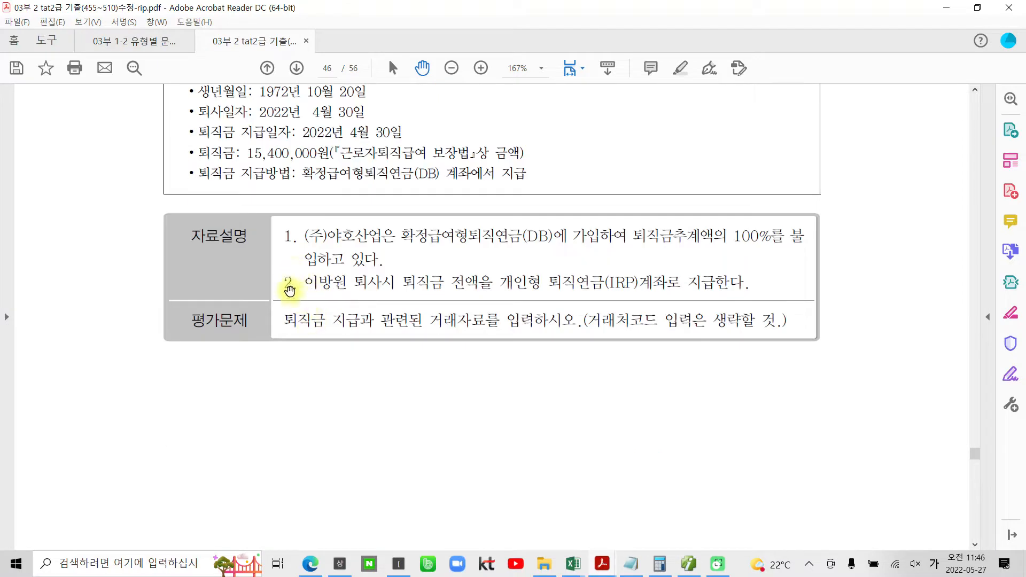
scroll(288, 290, "up", 2)
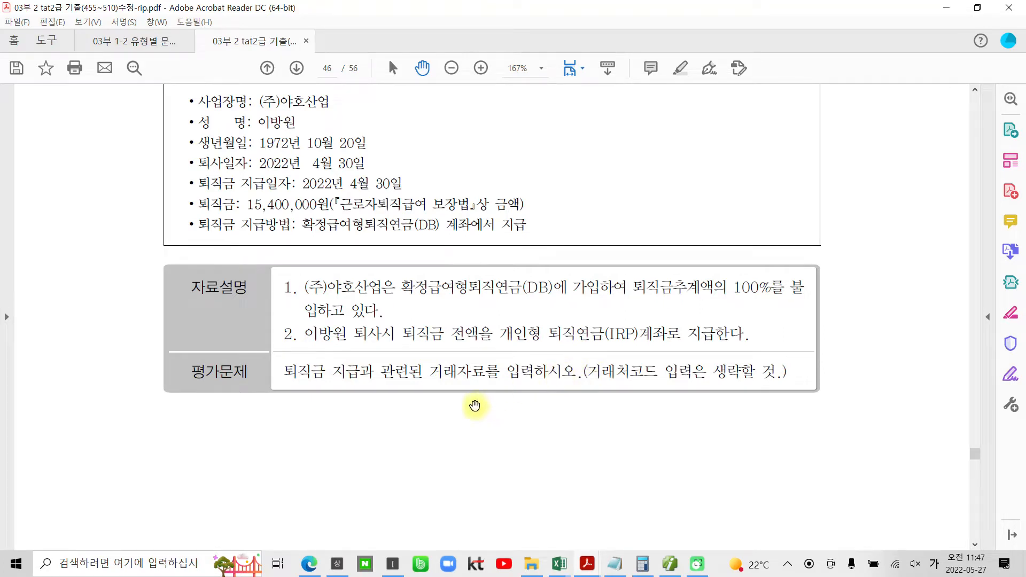
scroll(475, 406, "up", 2)
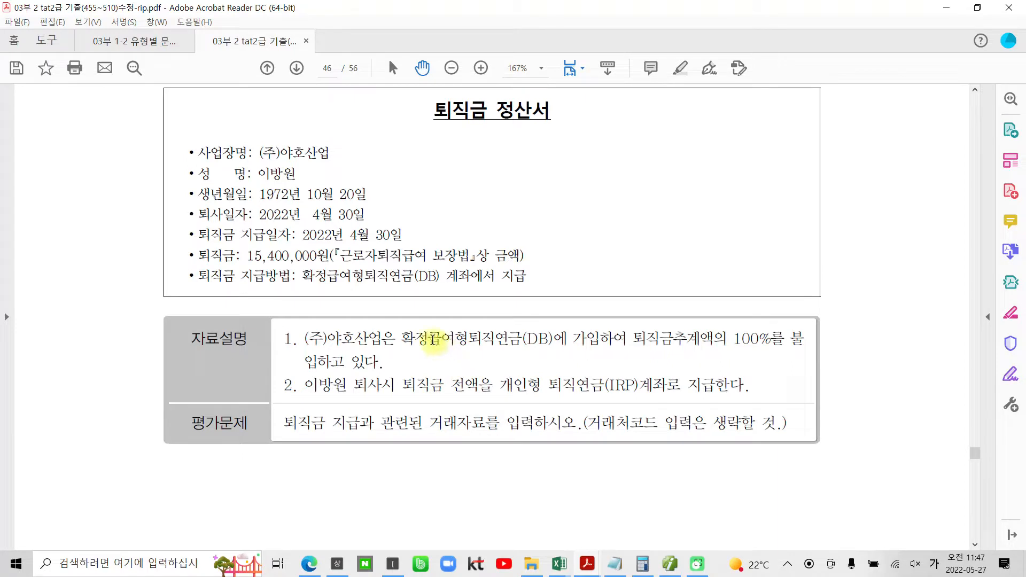
left_click_drag(433, 339, 464, 342)
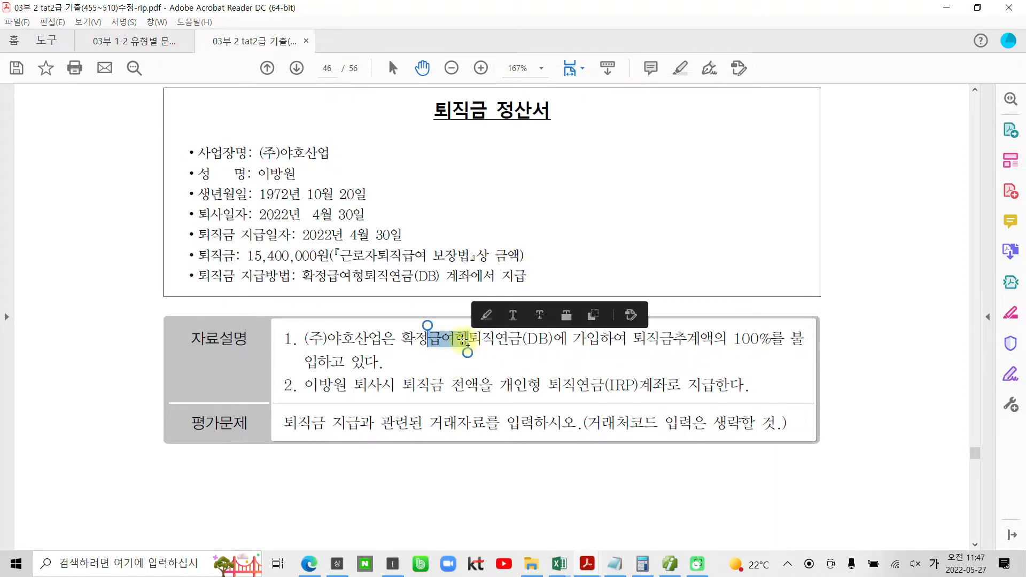
right_click(464, 342)
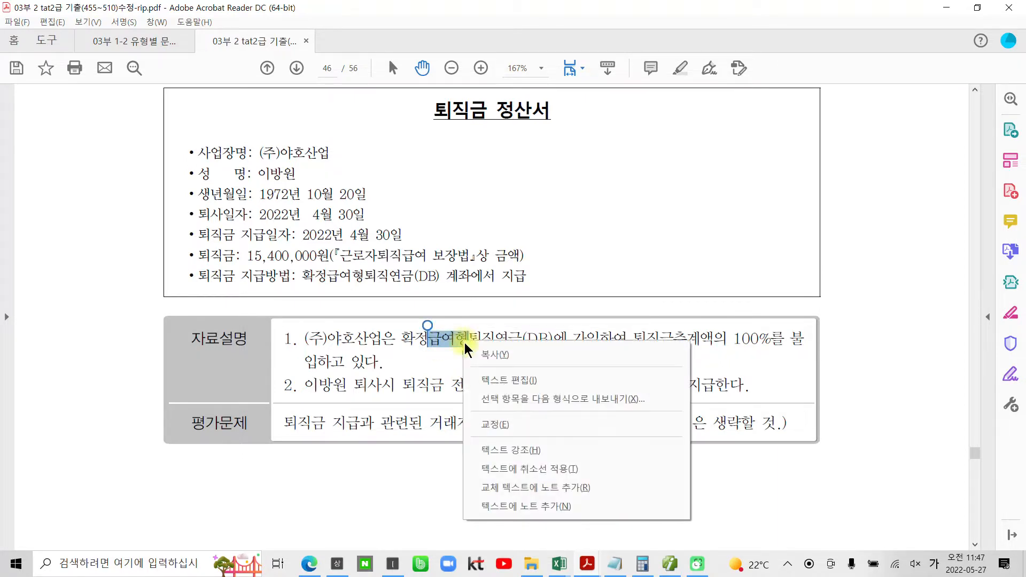
left_click(496, 451)
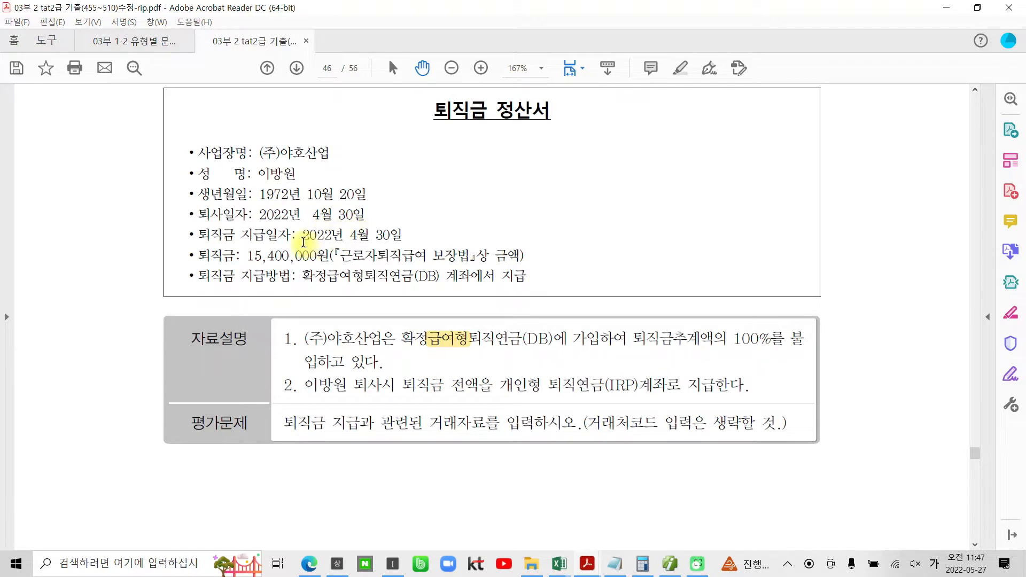
- Highlight 4월 30일 in the 퇴직금 지급일자 line and 퇴직연금 in the second line of the 자료설명
left_click_drag(348, 235, 403, 235)
right_click(394, 238)
left_click(469, 348)
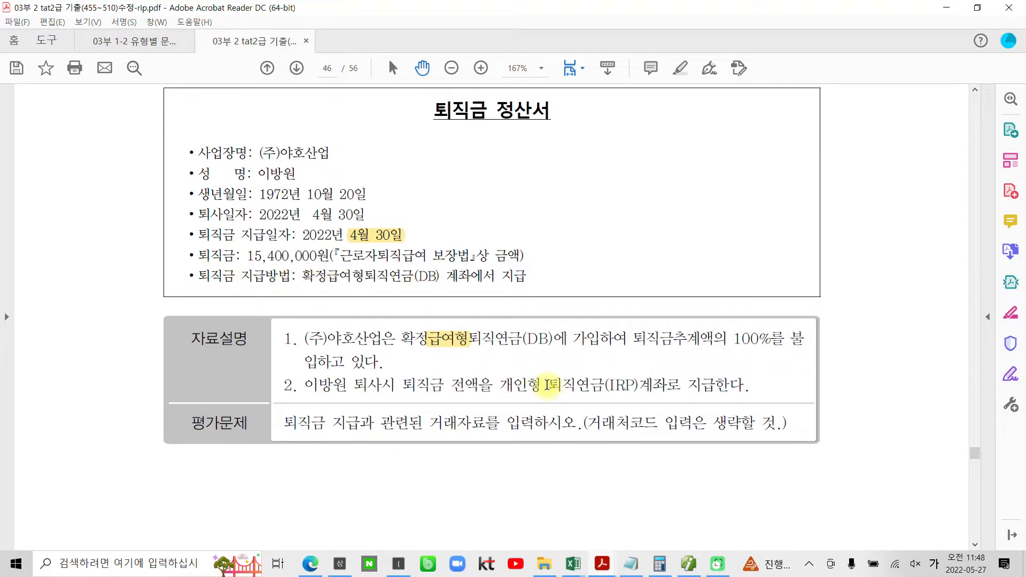
left_click_drag(547, 385, 600, 385)
right_click(580, 387)
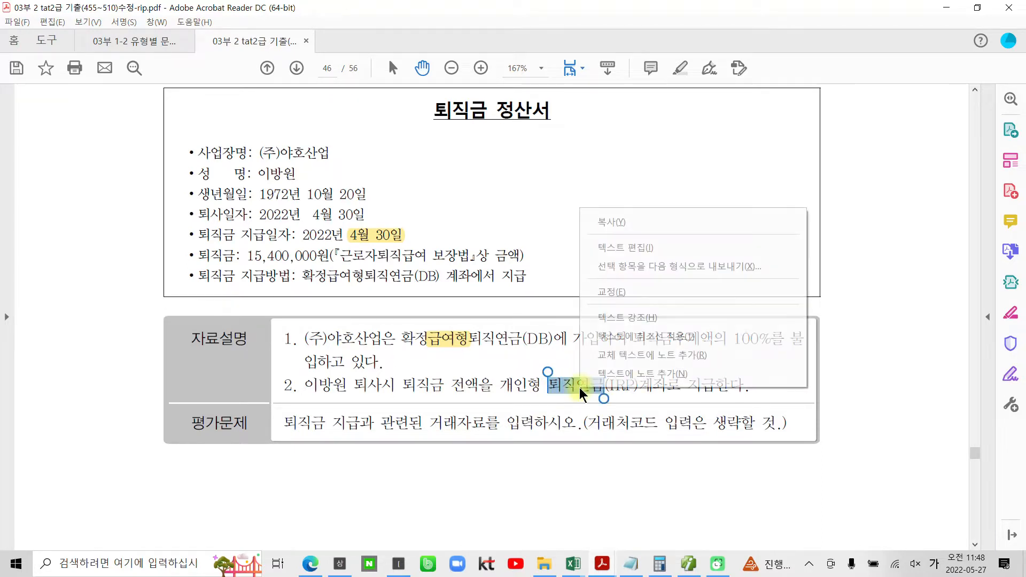
left_click(621, 323)
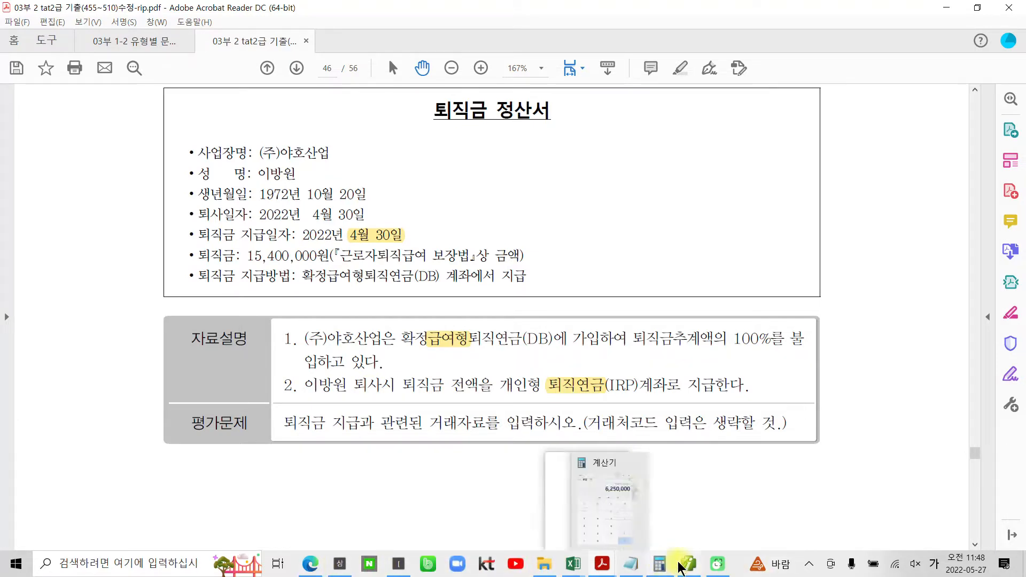
- Switch to 더존 iPlus 교육용 and query the 합계잔액시산표 as of month 04, day 03
mouse_move(684, 567)
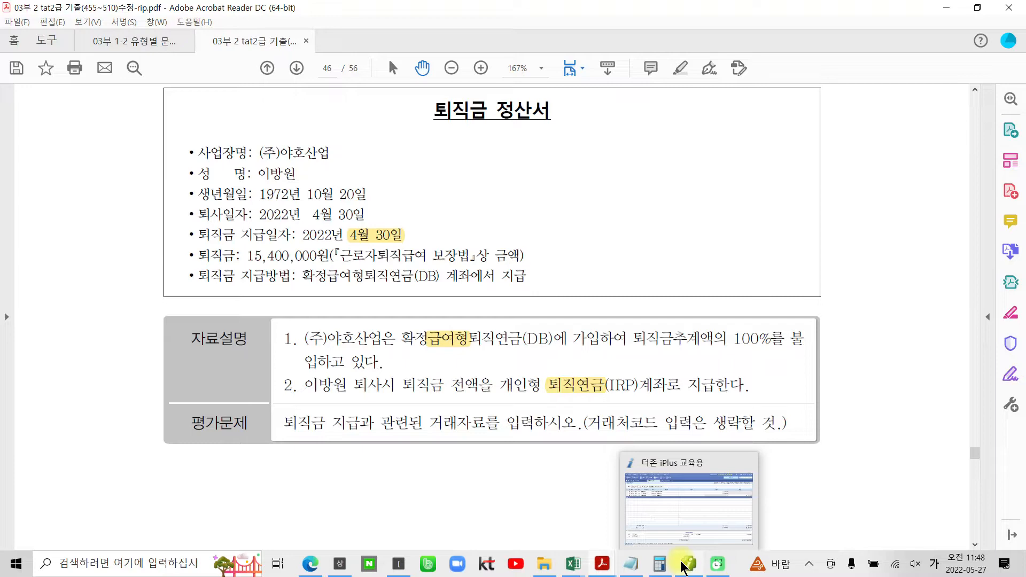
left_click(684, 567)
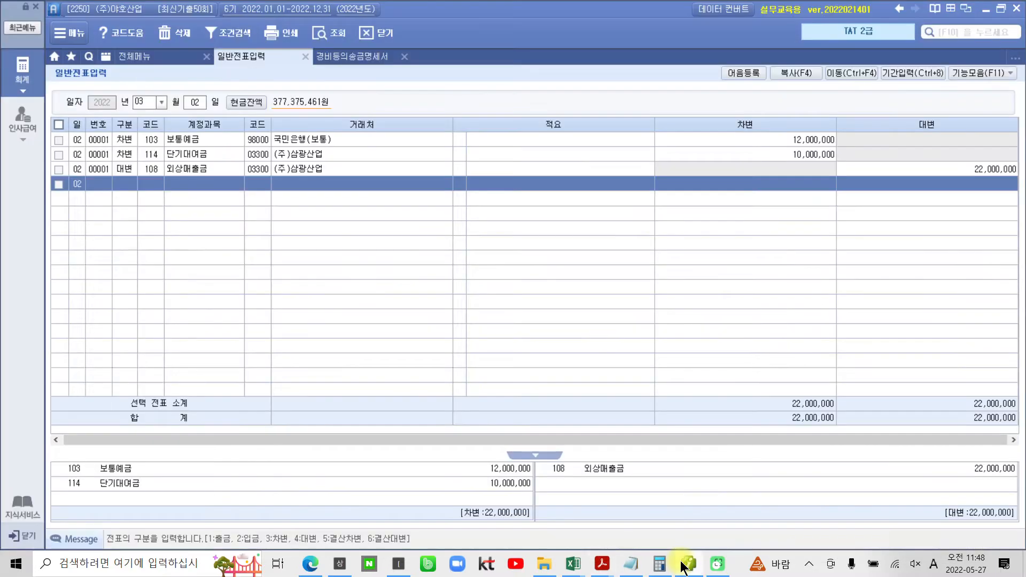
left_click(168, 57)
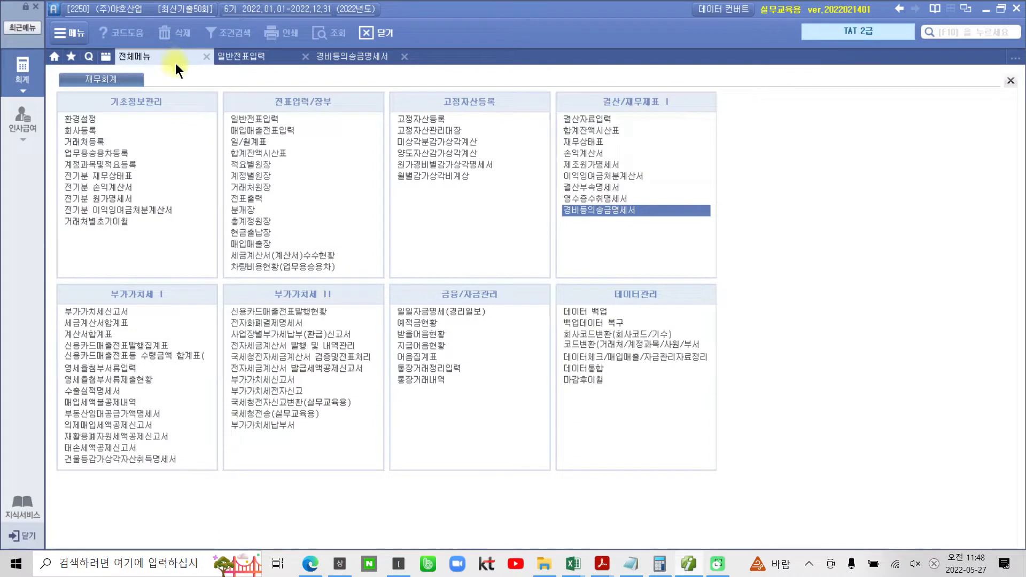
left_click(274, 149)
type("4")
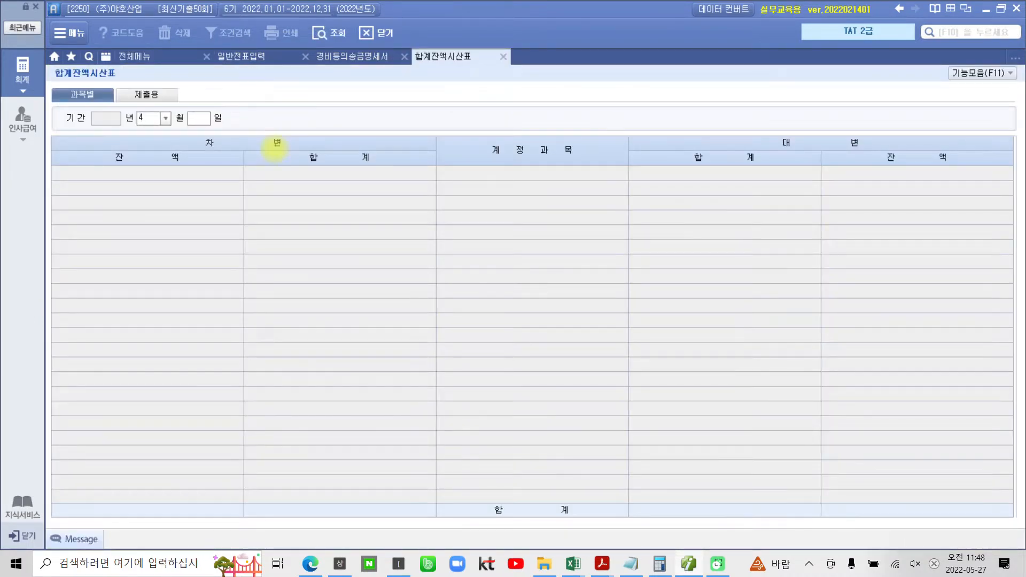
key("Return")
type("03")
key("Return")
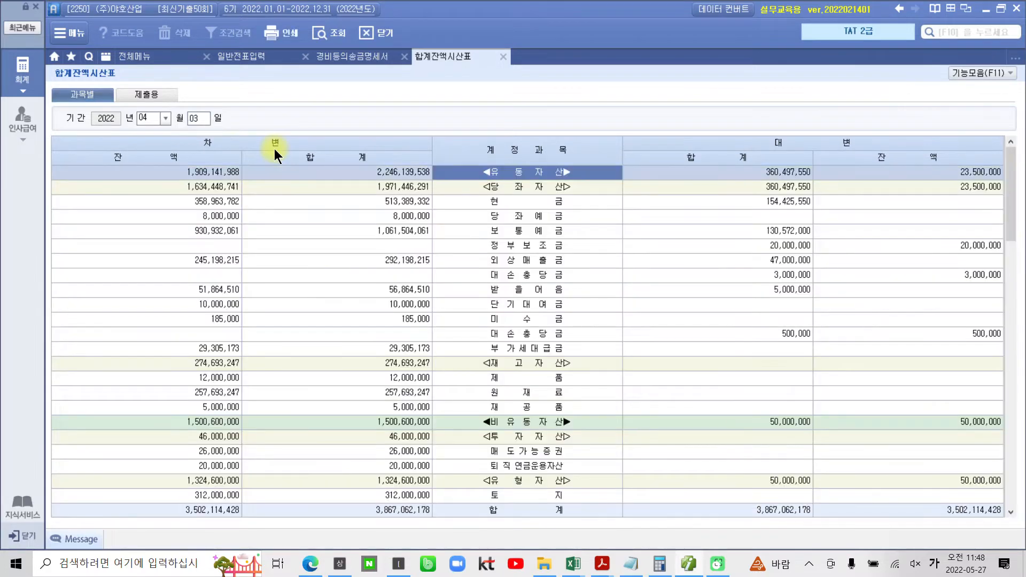
- Check the 퇴직급여충당부채 credit balance in the trial balance against the 퇴직금 amount in the PDF problem
left_click(493, 417)
scroll(493, 417, "down", 10)
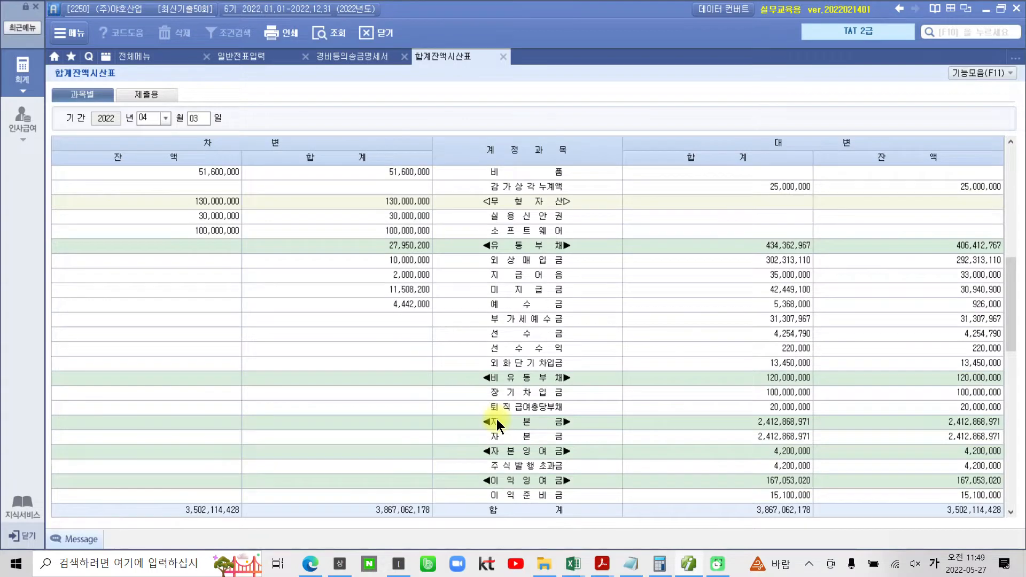
left_click(508, 407)
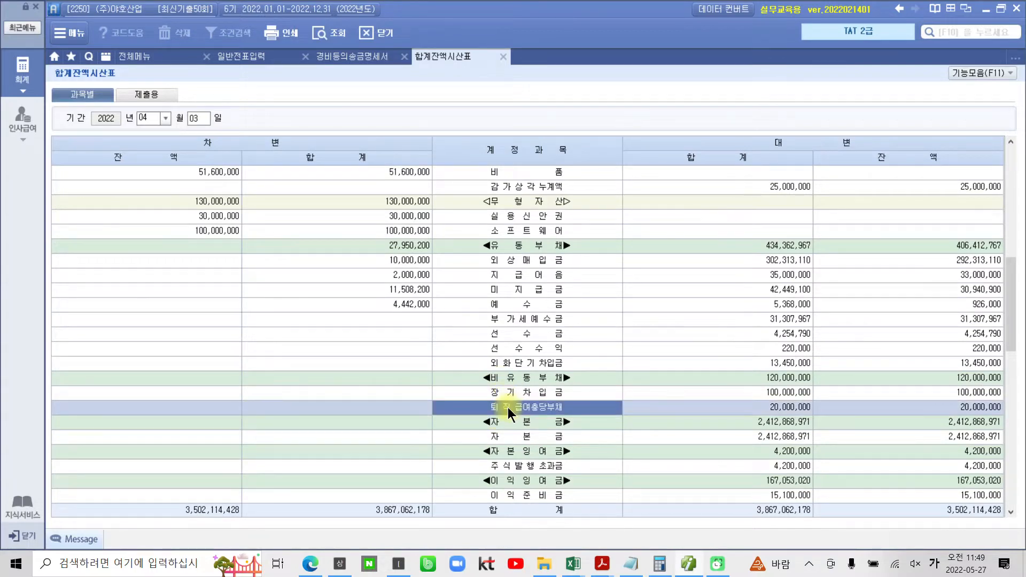
left_click(953, 412)
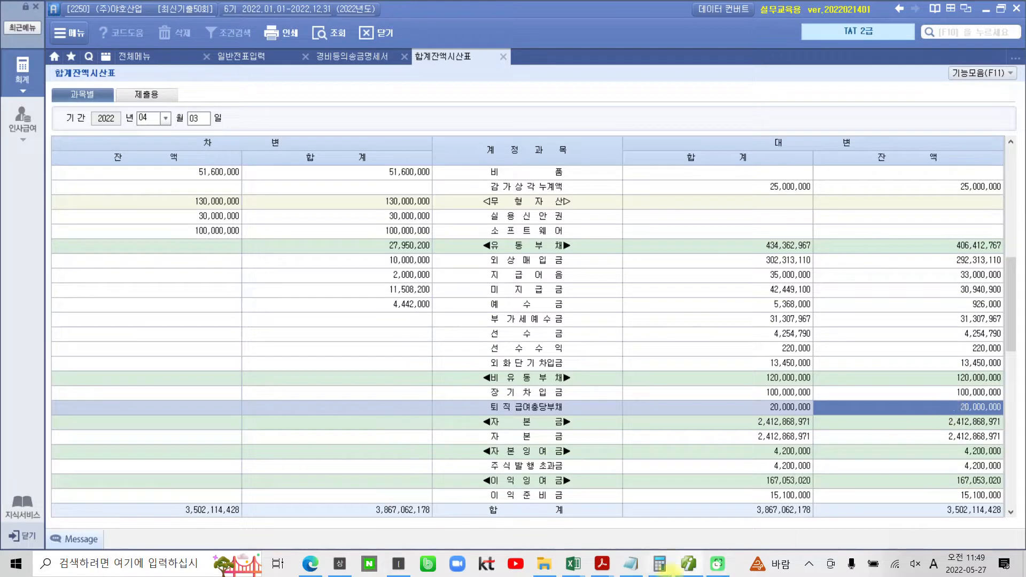
mouse_move(606, 569)
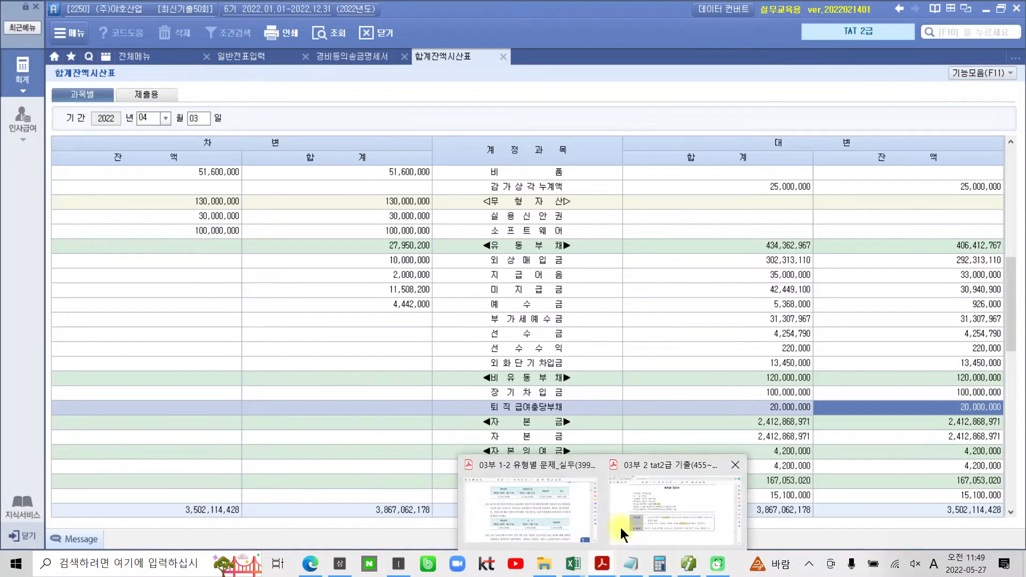
left_click(620, 527)
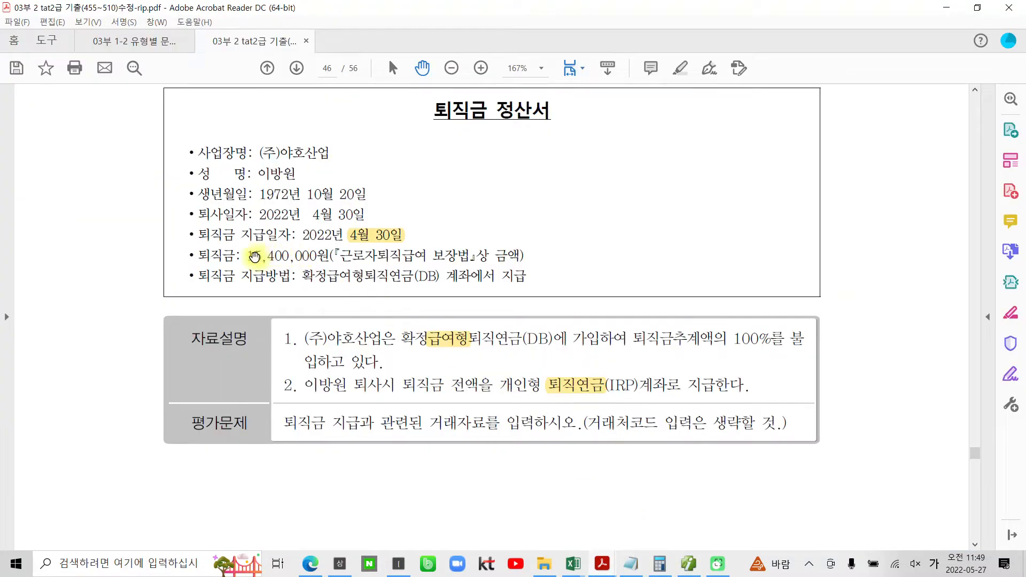
- Return to 더존 iPlus and set the 일반전표입력 date to April 30
left_click(689, 563)
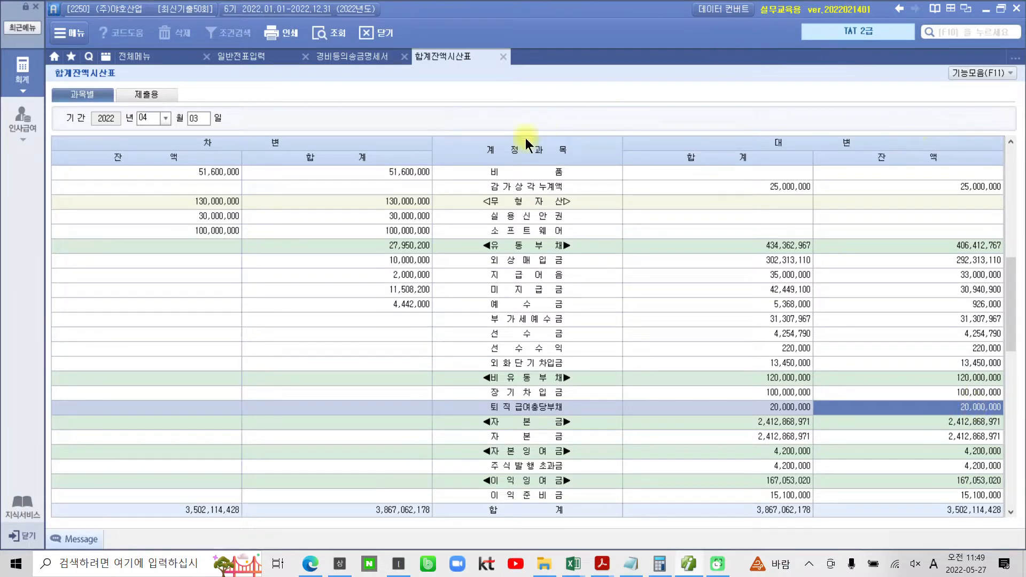
left_click(238, 58)
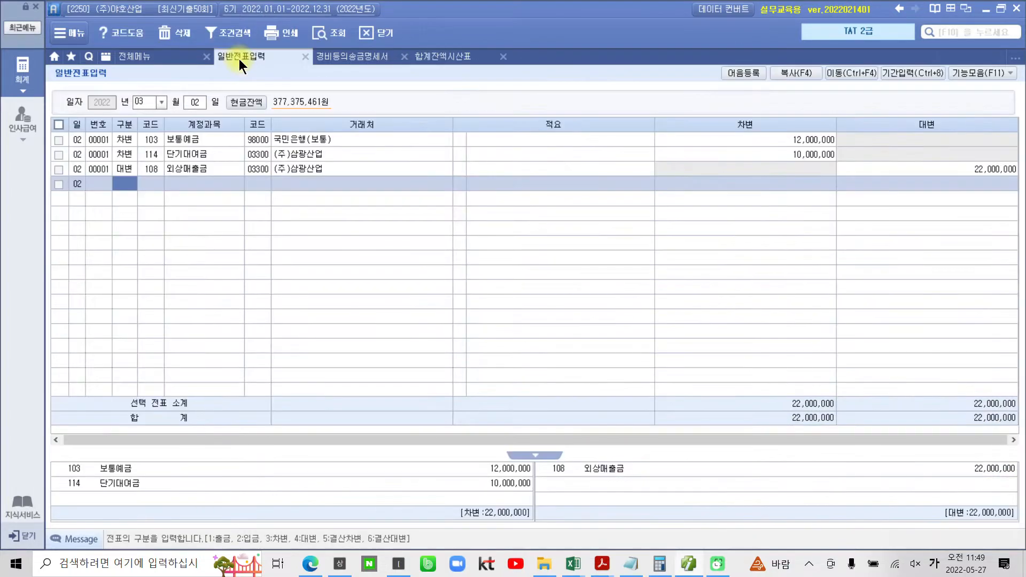
left_click(142, 103)
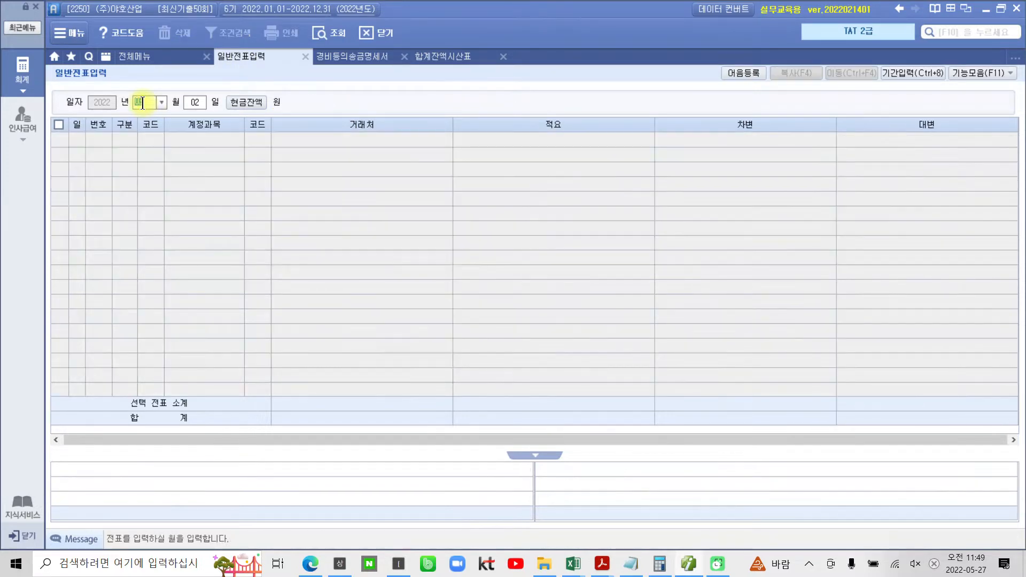
type("4")
key("Return")
type("30")
key("Return")
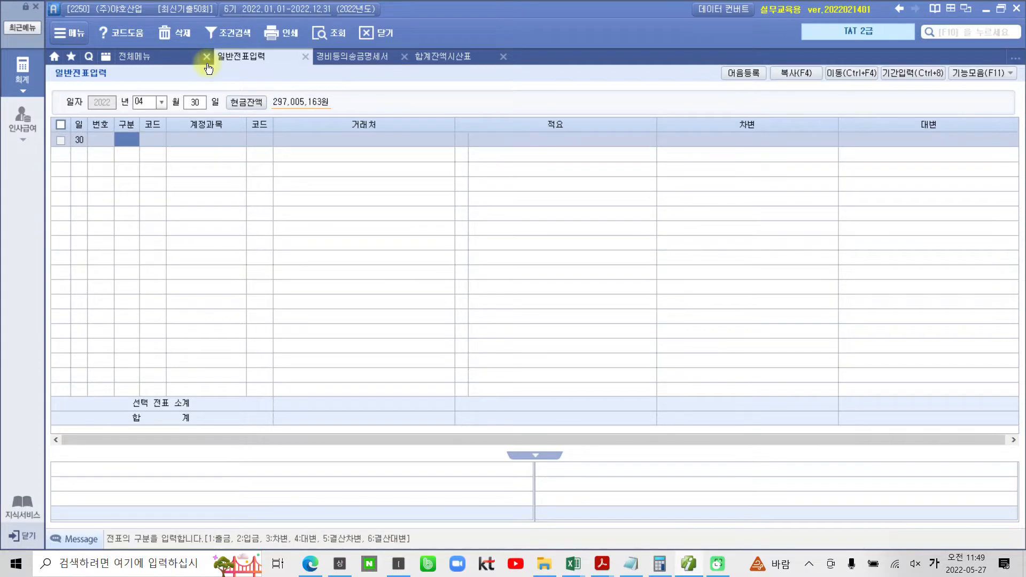
- Start a debit (차변) line and look up 퇴직 to assign account 295 퇴직급여충당부채
type("3")
type("툊")
type("직")
key("Return")
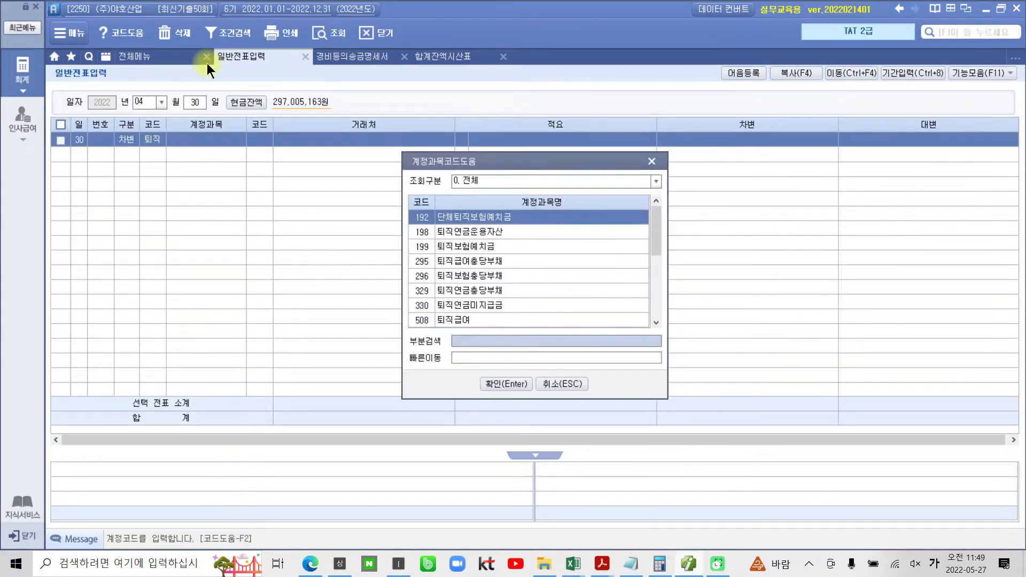
key("Down")
key("Down")
key("Down")
key("Down")
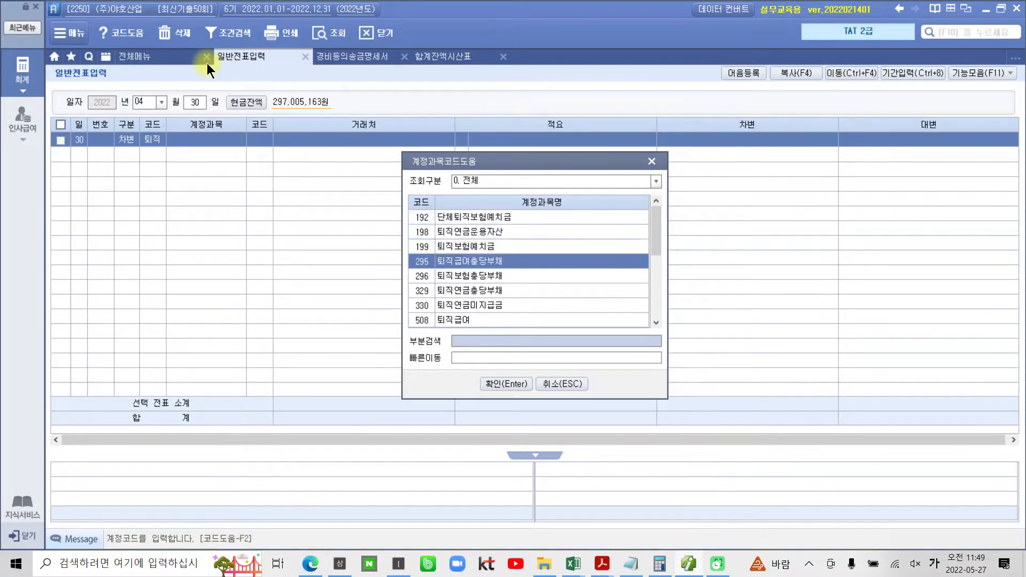
key("Down")
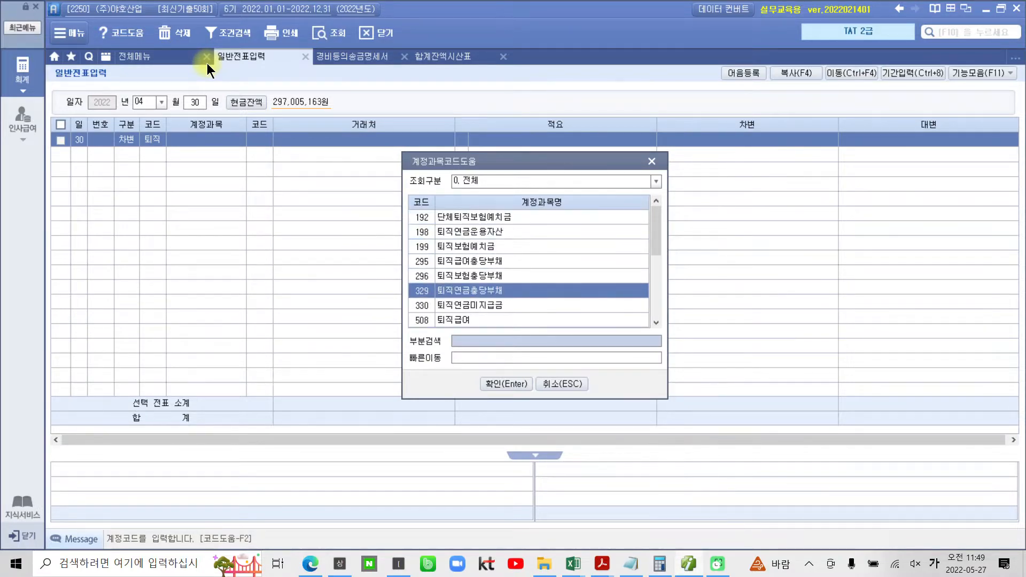
key("Up")
key("Up")
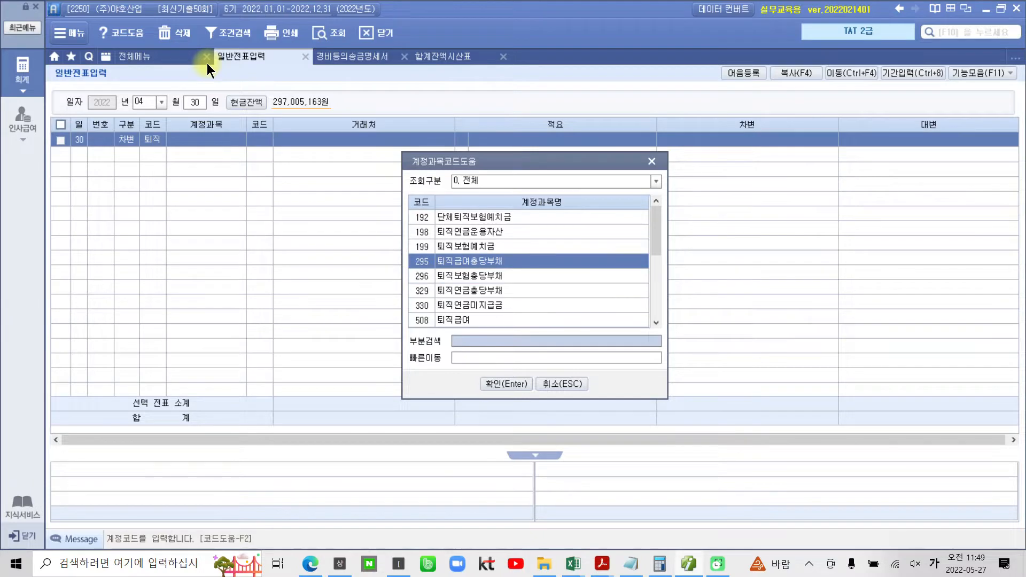
key("Return")
- Leave the debit line's 거래처 and 적요 blank and enter a debit amount of 15,400,000
key("Return")
key("Return")
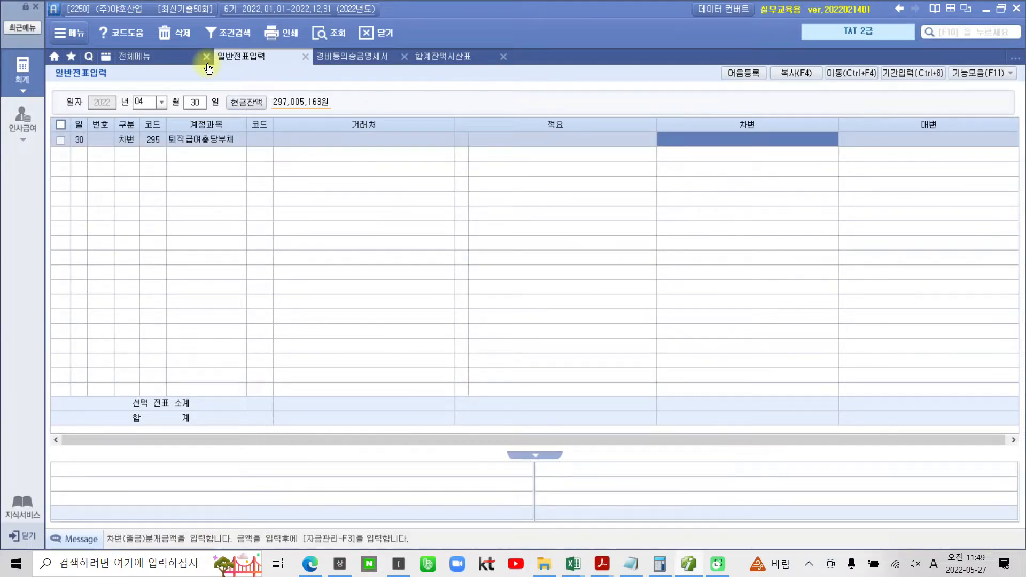
type("15400000")
key("Return")
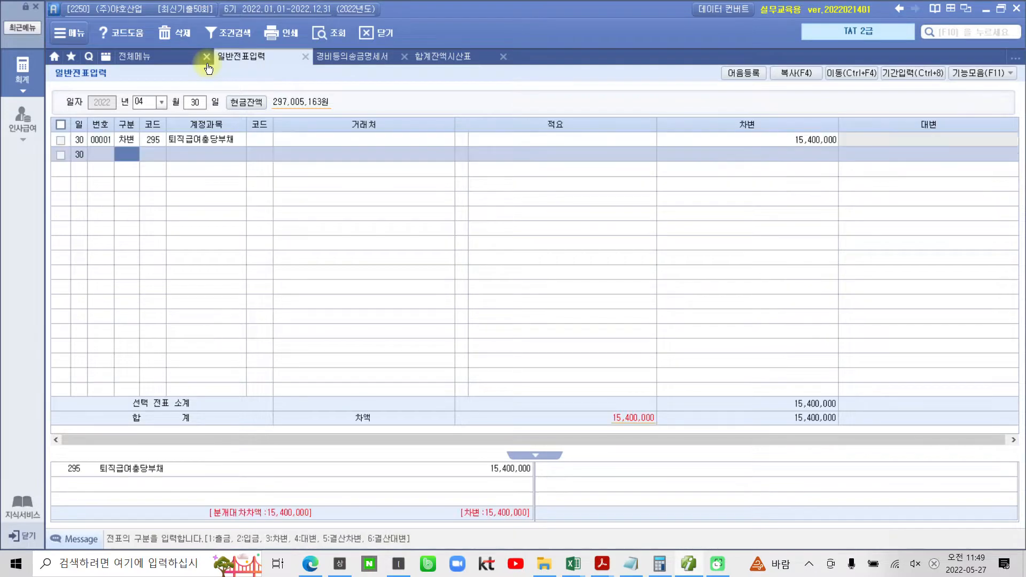
- Add a credit (대변) line with account 198 퇴직연금운용자산, and recheck the severance problem in the PDF
key("4")
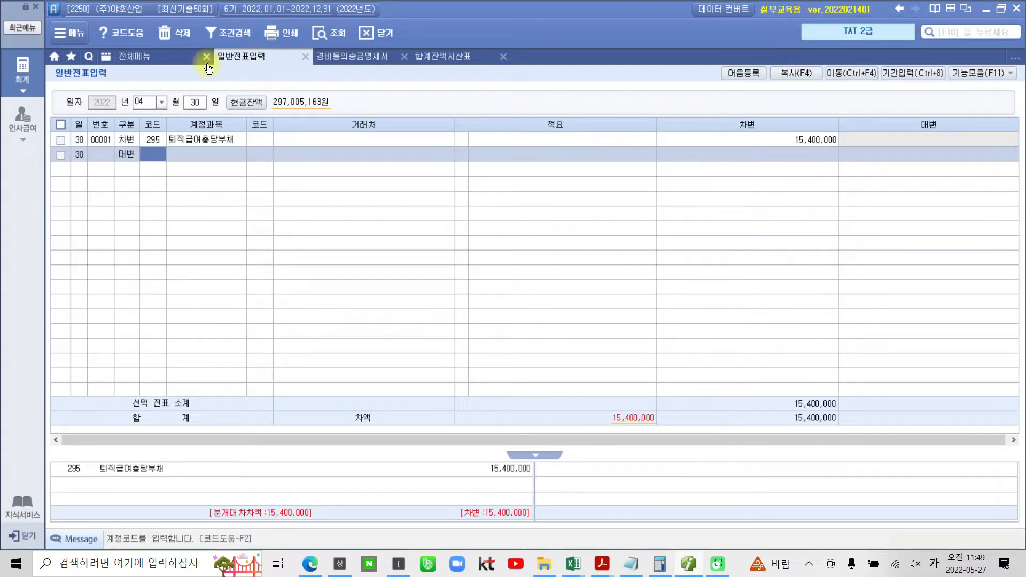
type("퇴지")
key("Return")
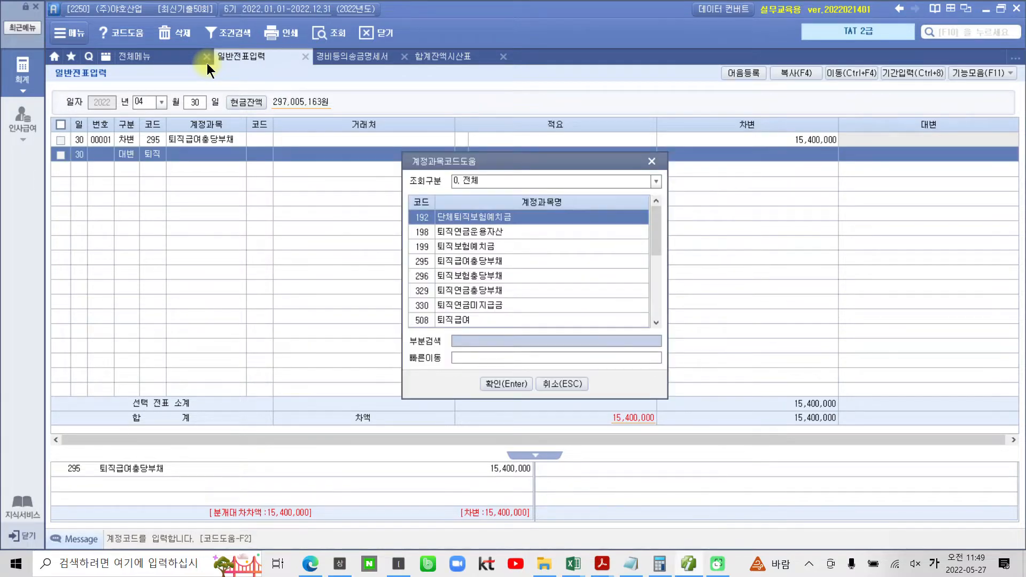
key("Down")
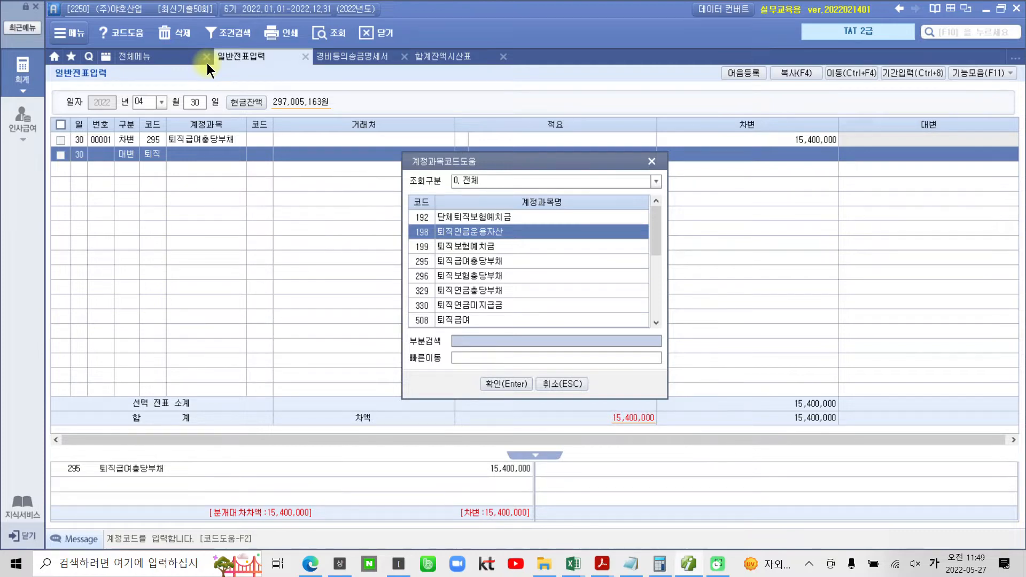
key("Return")
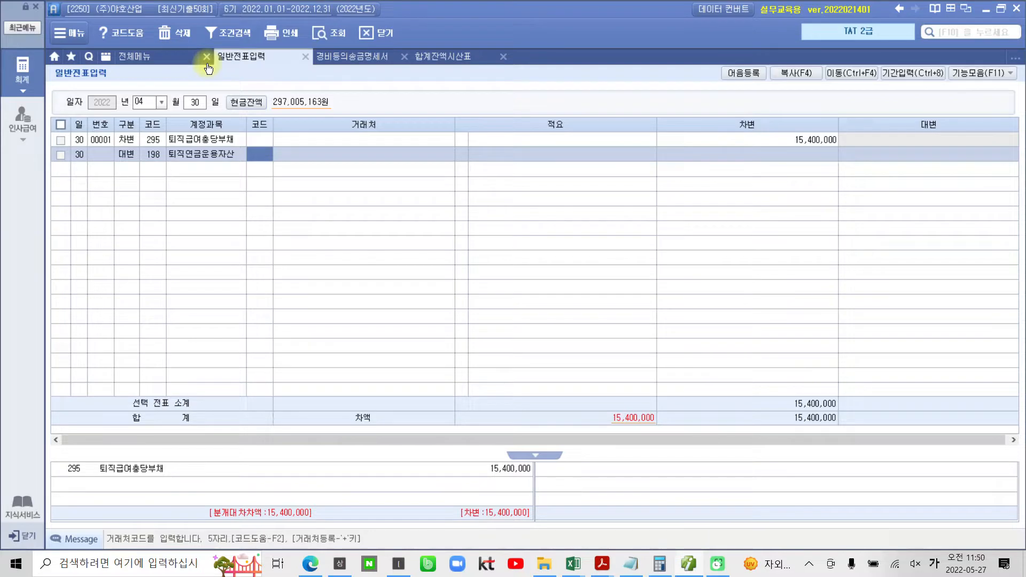
key("alt+Tab")
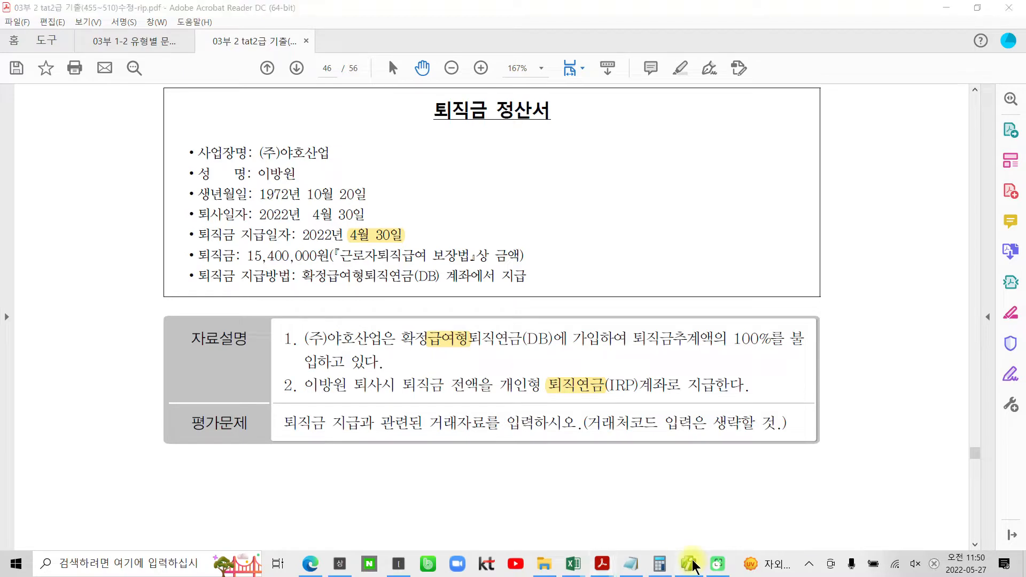
left_click(603, 565)
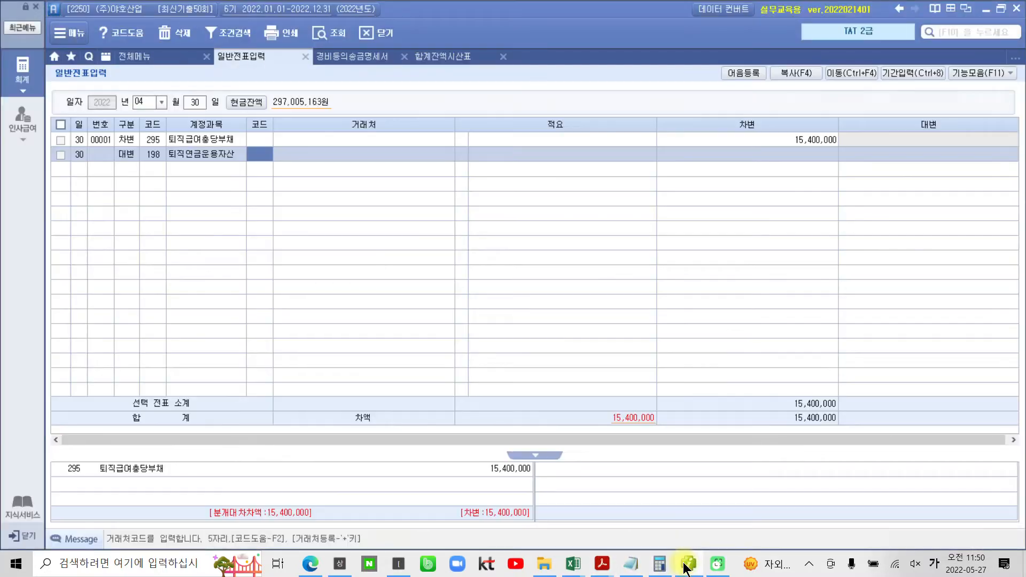
- Enter a credit (대변) amount of 15,400,000 on the 198 퇴직연금운용자산 line
left_click(897, 154)
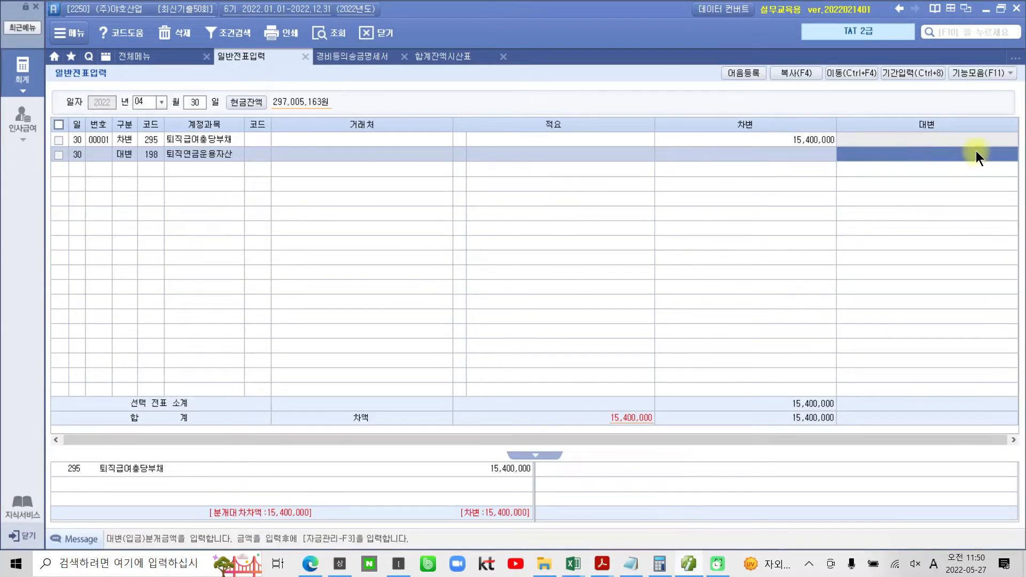
type("15400000")
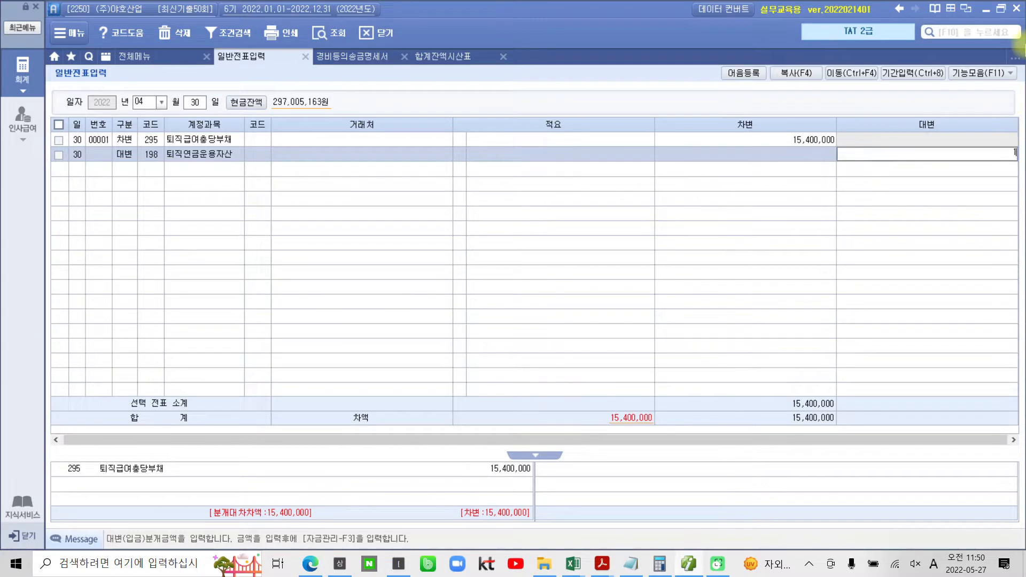
key("Return")
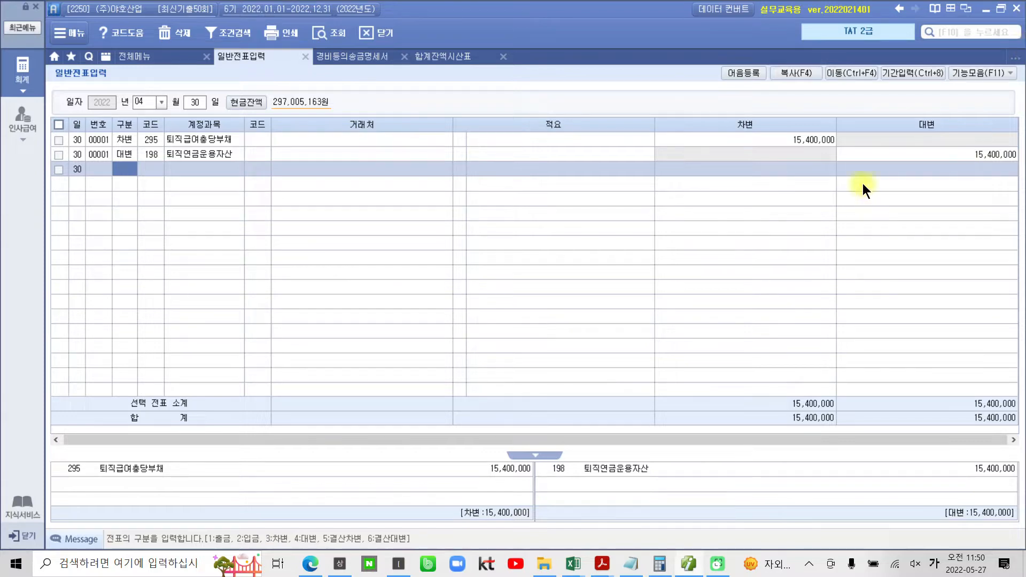
- Switch to the exam PDF and read 문제 2 item 1: the 거래명세서, 자료설명 and 평가문제 for issuing the electronic tax invoice
left_click(689, 564)
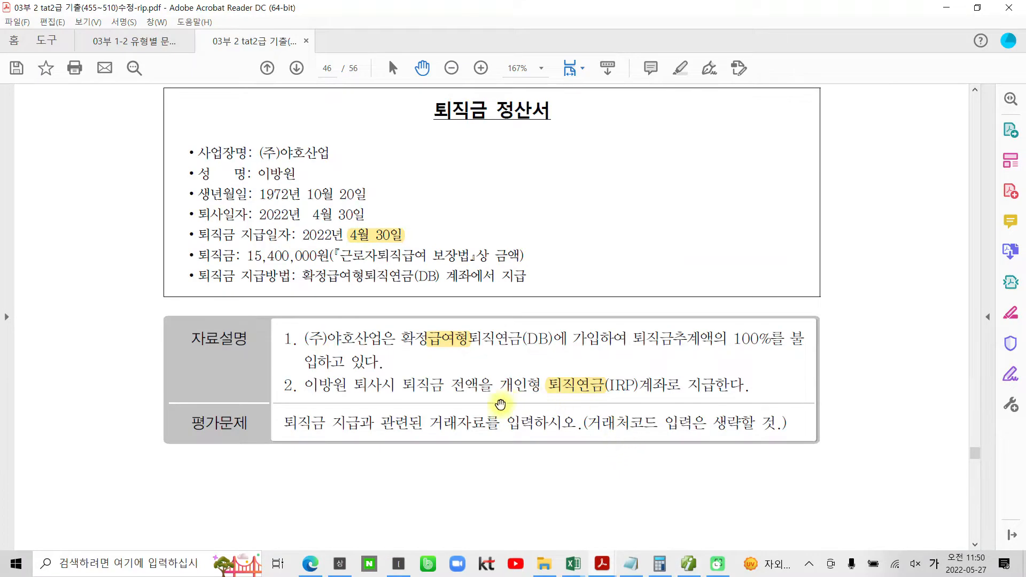
scroll(498, 418, "down", 8)
scroll(497, 418, "down", 9)
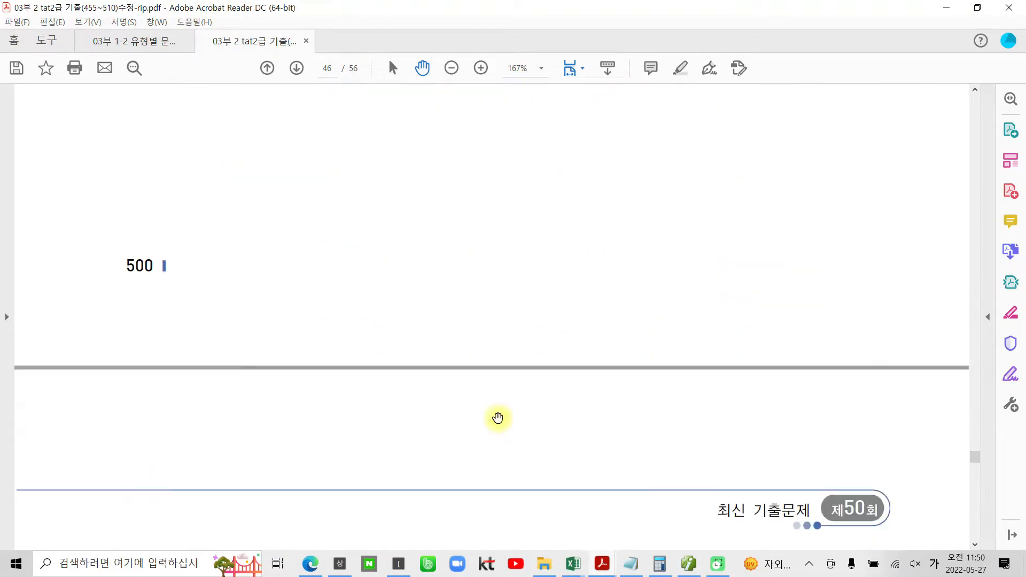
scroll(498, 418, "down", 3)
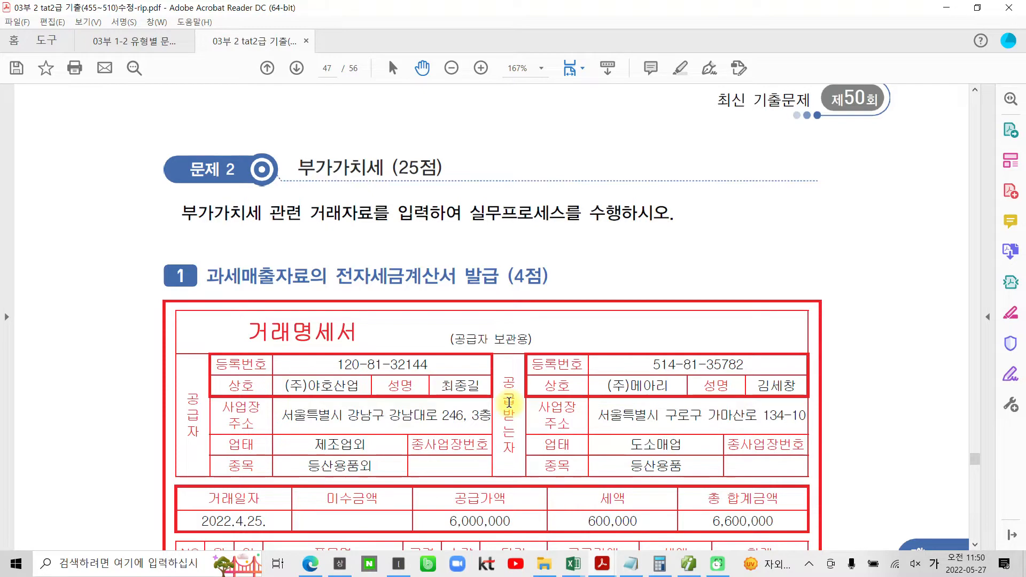
scroll(539, 353, "down", 3)
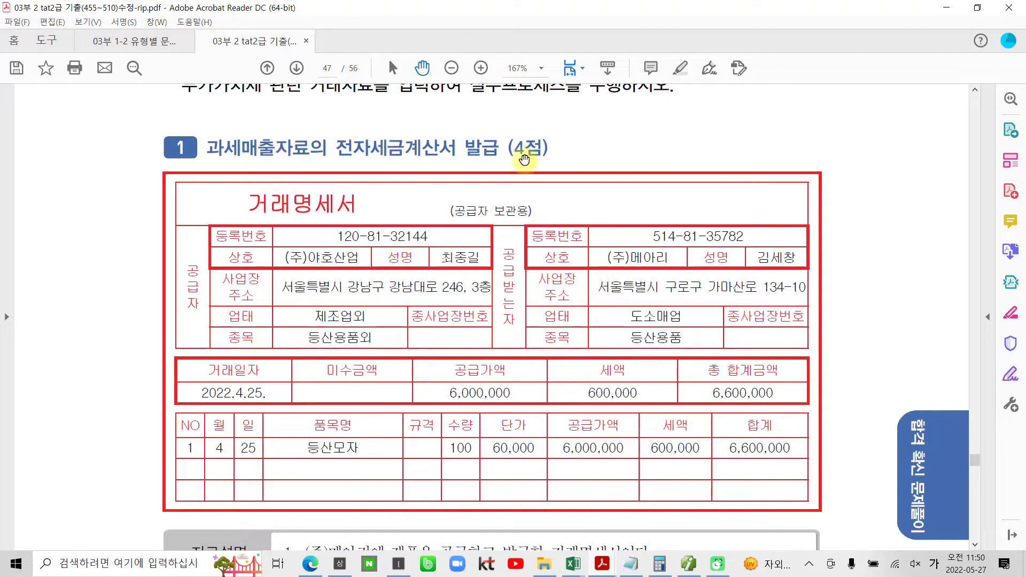
scroll(412, 346, "down", 4)
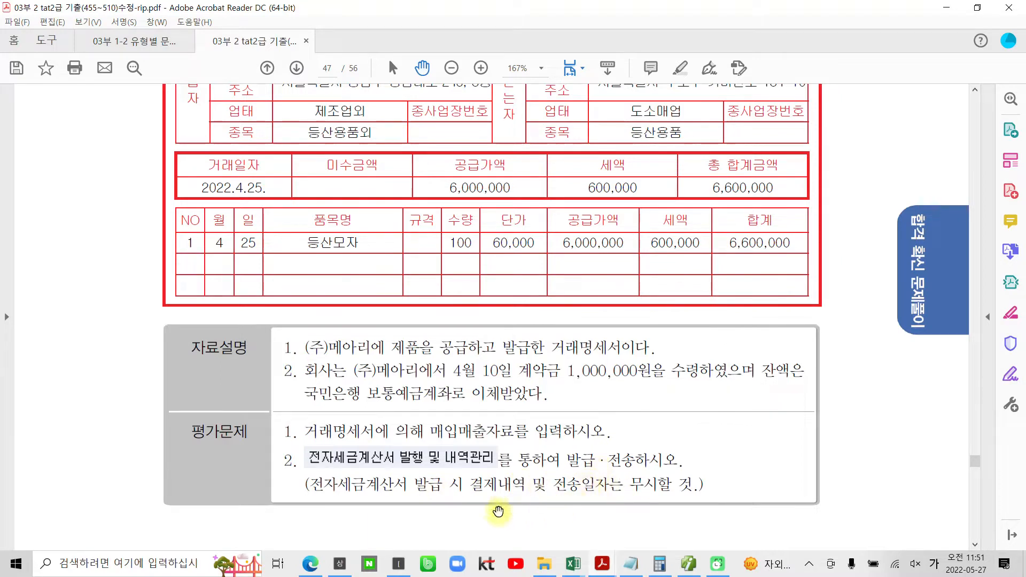
scroll(305, 496, "up", 1)
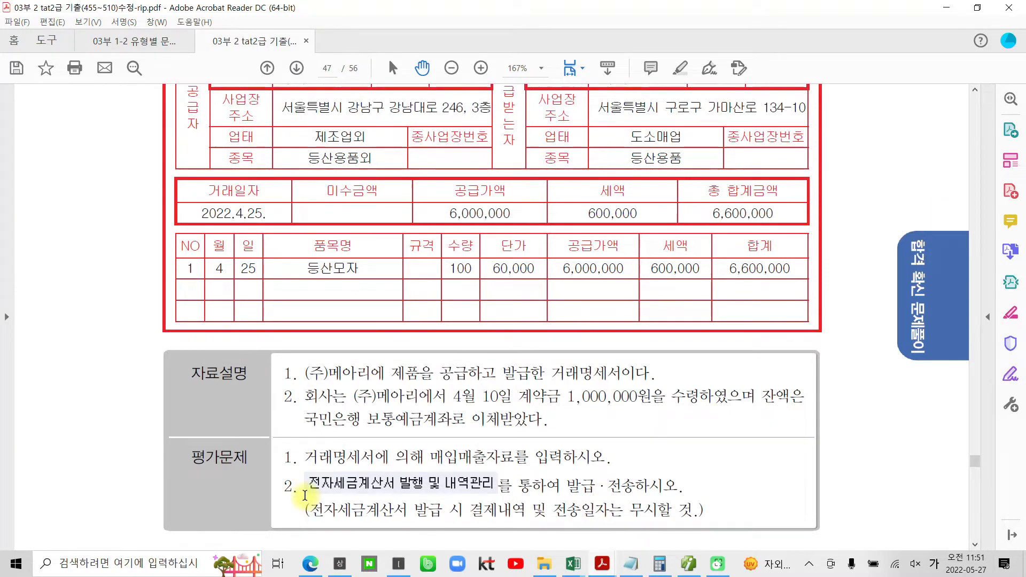
scroll(302, 496, "up", 5)
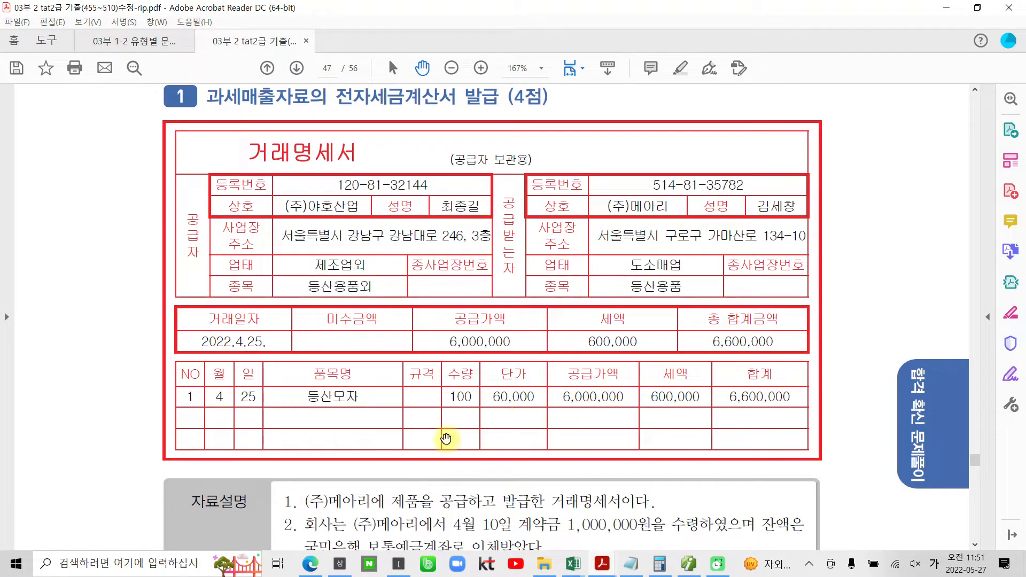
scroll(388, 427, "down", 2)
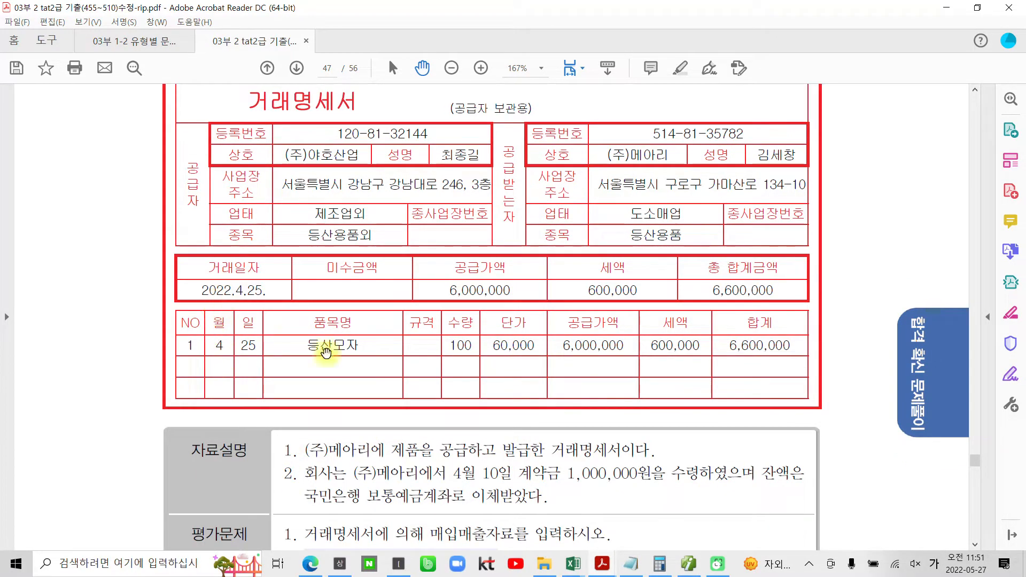
- Return to 더존 iPlus, open 매입매출전표입력, and set the date to April 25
left_click(686, 569)
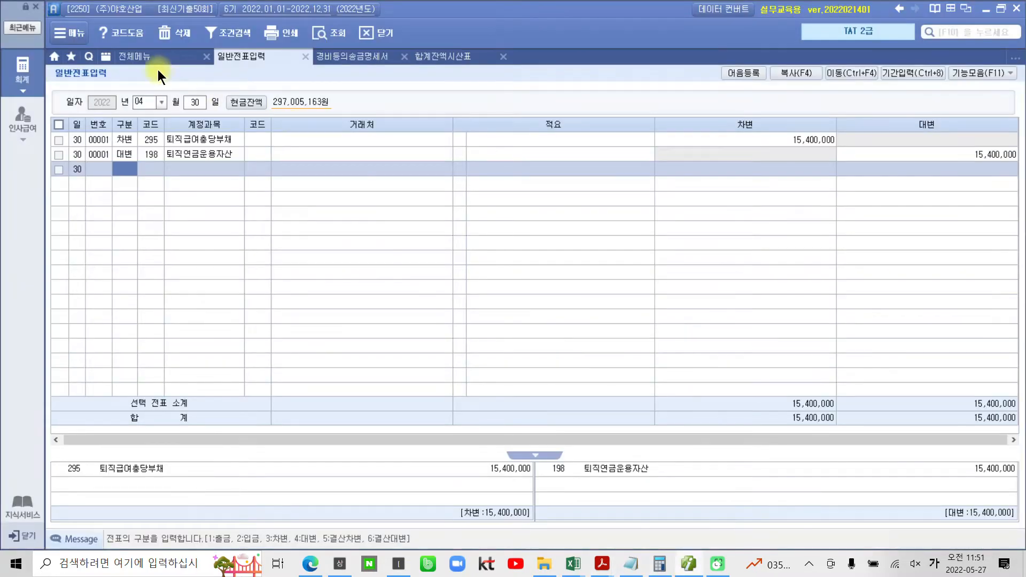
left_click(149, 56)
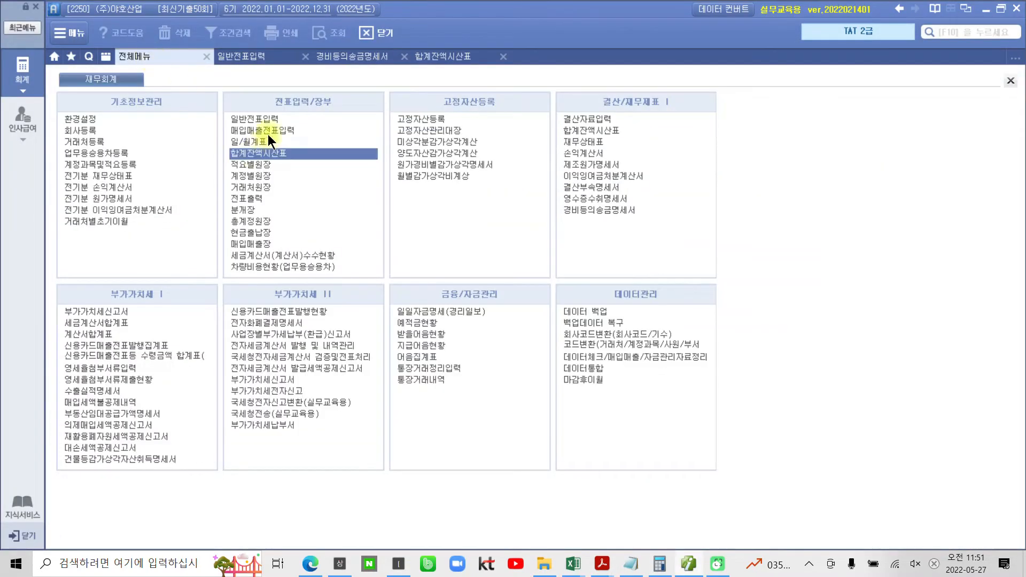
left_click(269, 131)
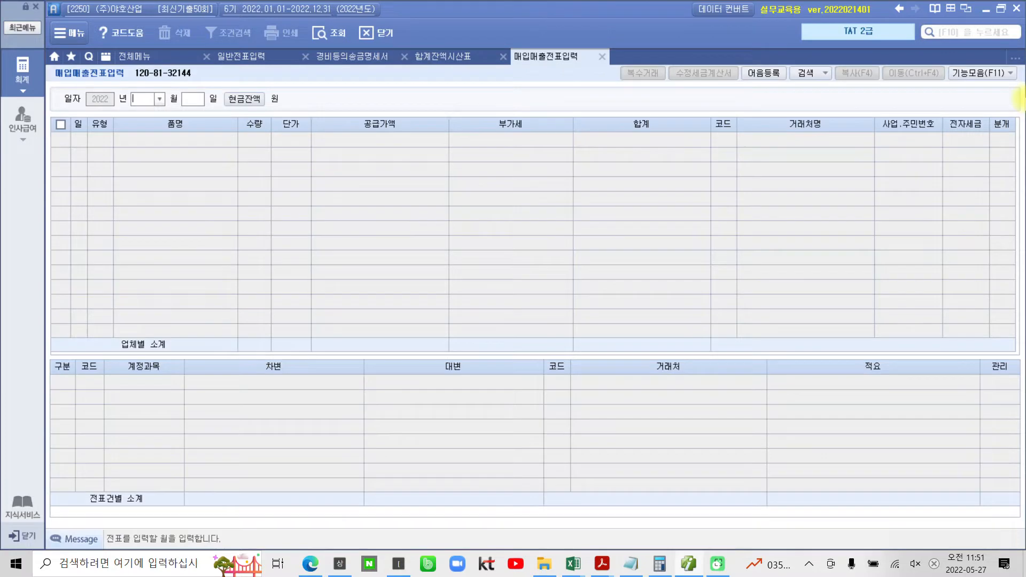
type("04")
key("Return")
type("25")
key("Return")
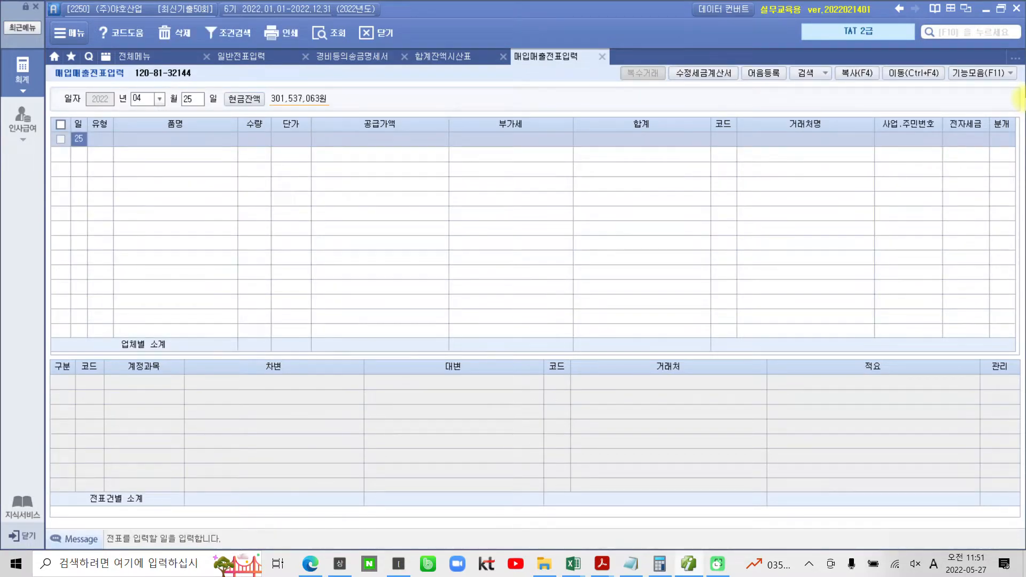
- Set the first voucher line's 유형 to 11 과세 (매출) and its 품명 to 등산모자
key("Return")
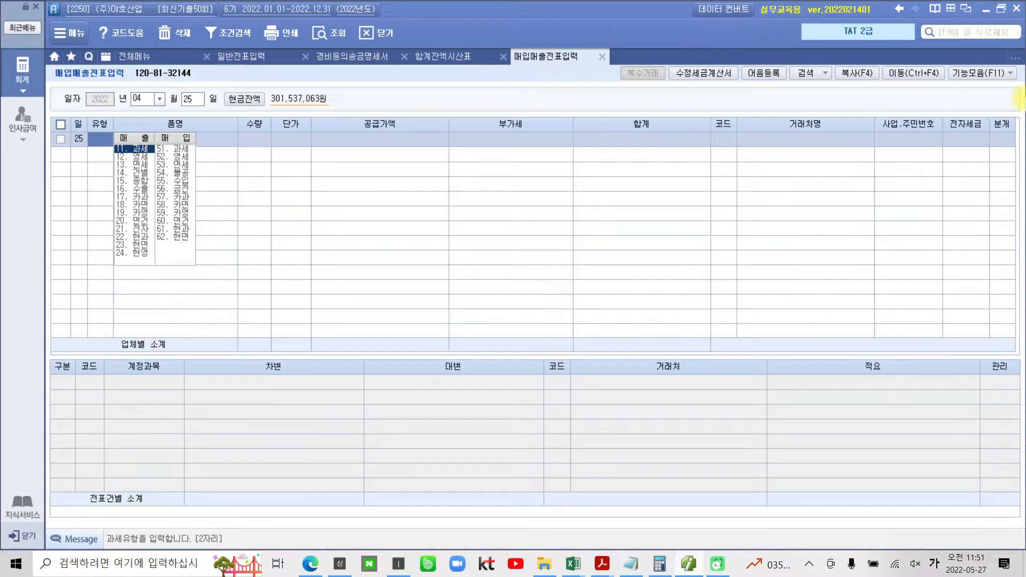
type("11")
key("Return")
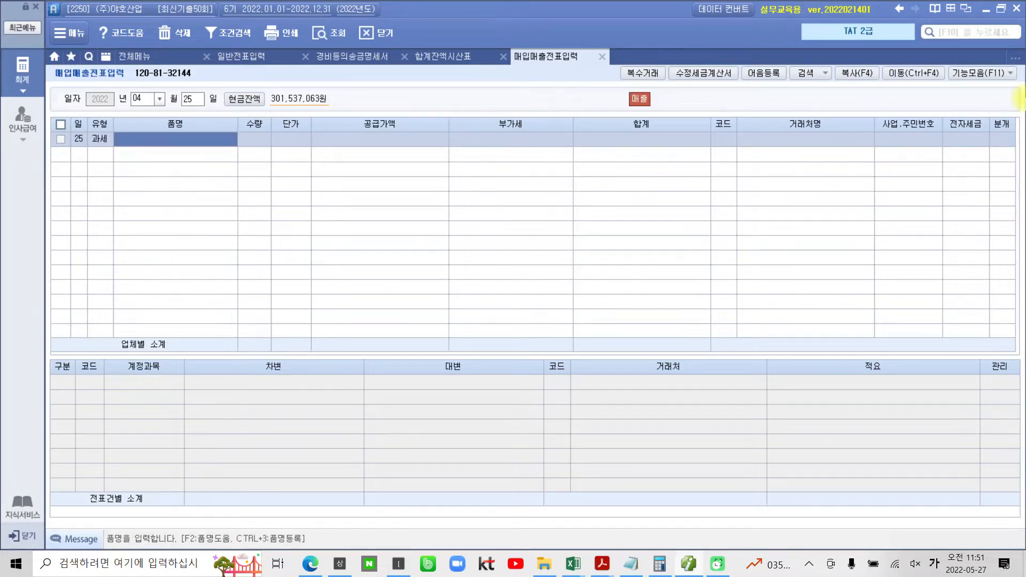
type("등산ㅁ")
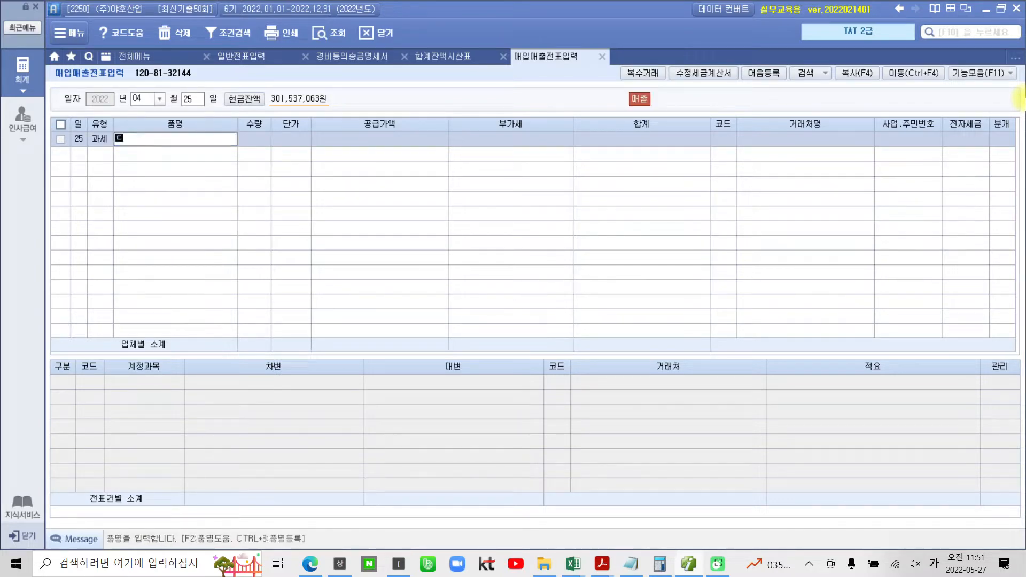
type("ㅗ자")
key("Return")
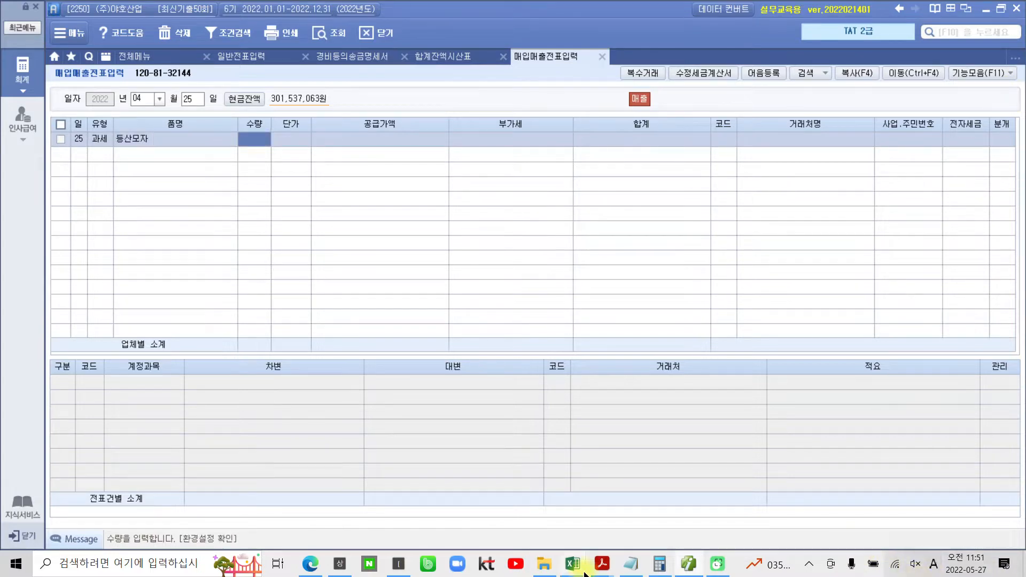
- Check the 거래명세서 in the PDF, then enter 수량 100 and 단가 60,000 for 등산모자, accepting the calculated 공급가액 and 부가세
mouse_move(602, 563)
left_click(640, 529)
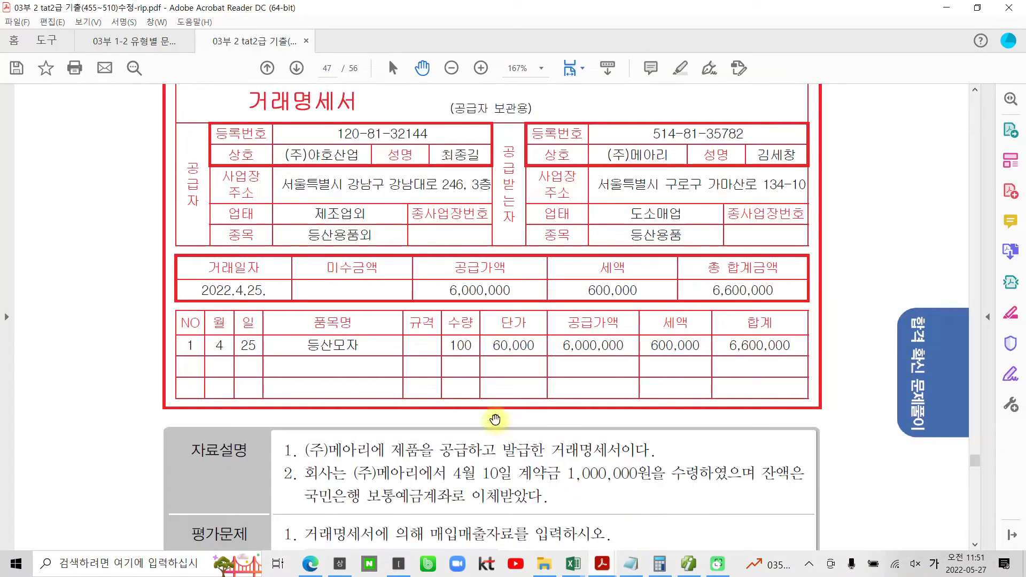
left_click(689, 564)
type("100")
key("Return")
type("60000")
key("Return")
key("Return")
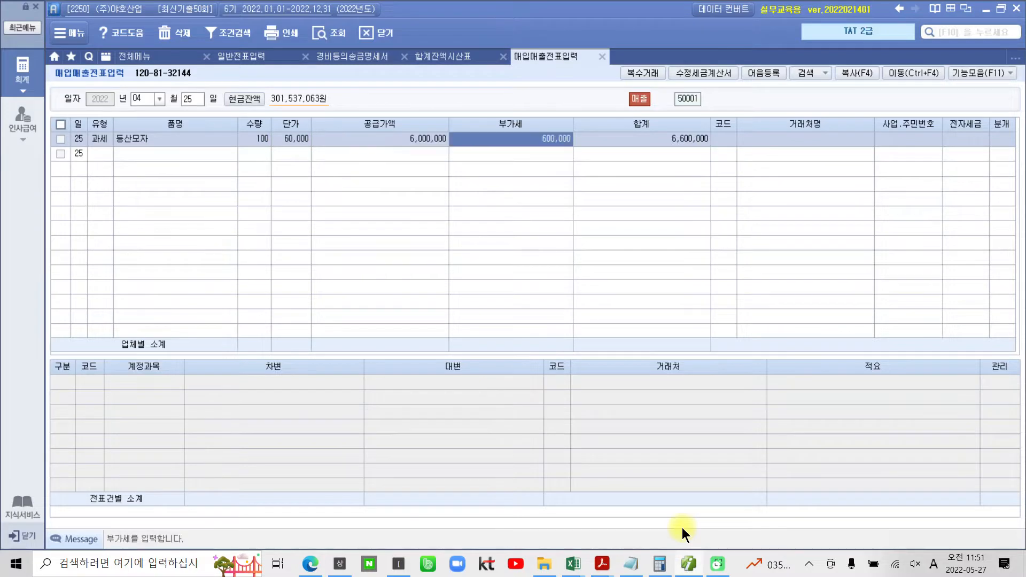
key("Return")
- Recheck the buyer in the PDF, and look up 메아리 to assign (주)메아리 as the sale's 거래처
left_click(697, 565)
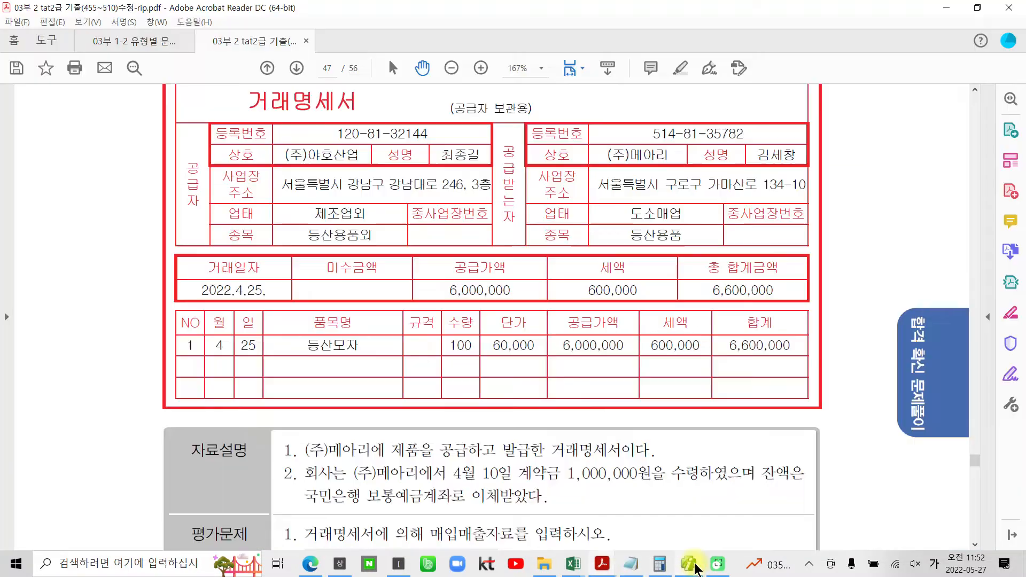
left_click(694, 564)
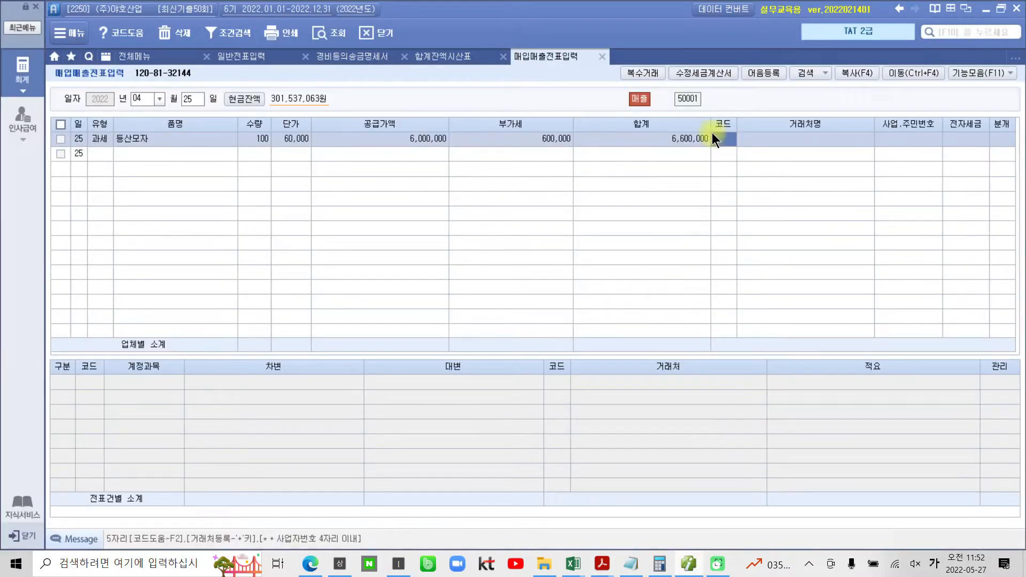
type("메아")
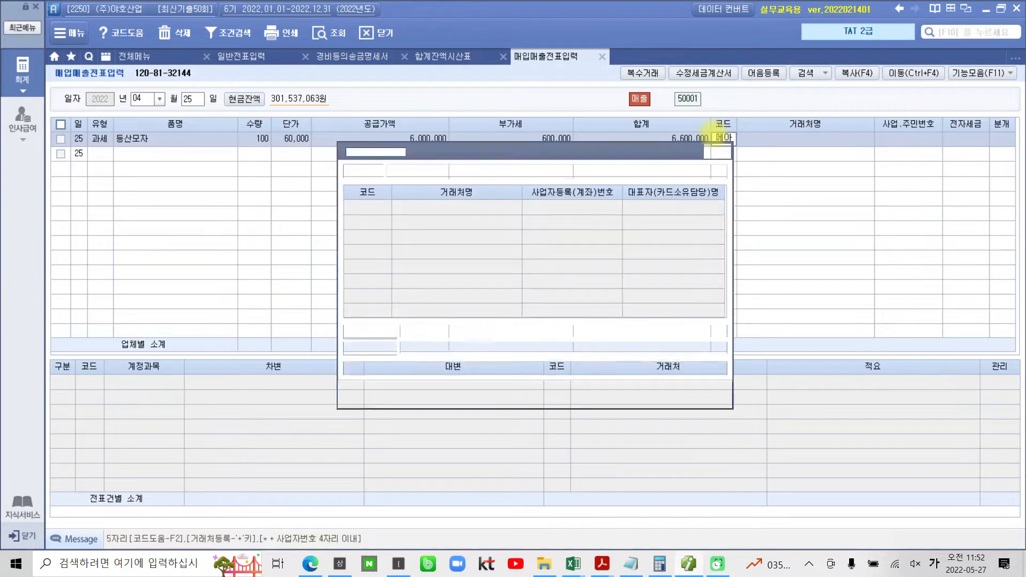
key("Return")
key("Return")
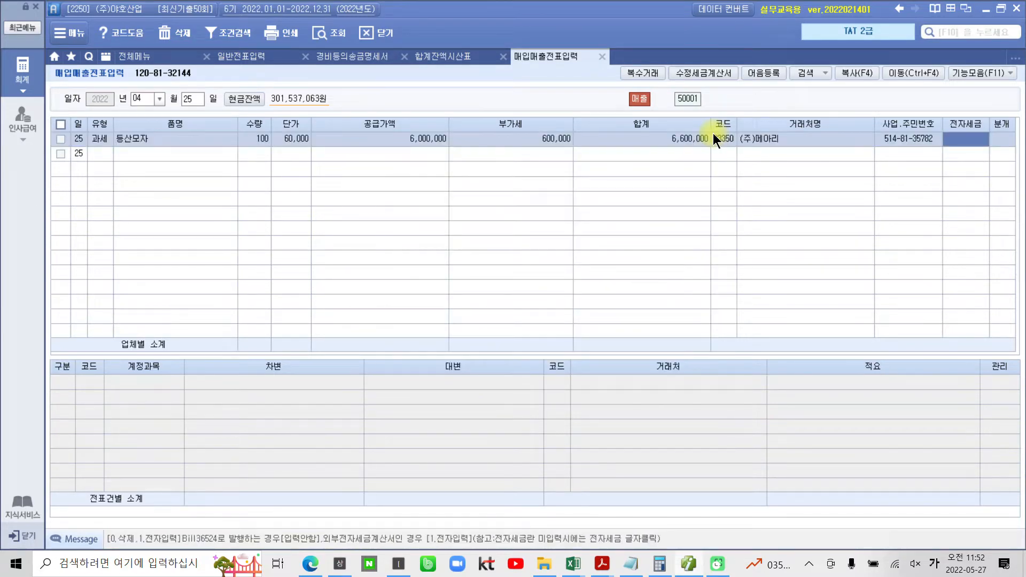
- Leave 전자세금 blank and set the sales line's 분개 type to 3 혼합
left_click(1003, 140)
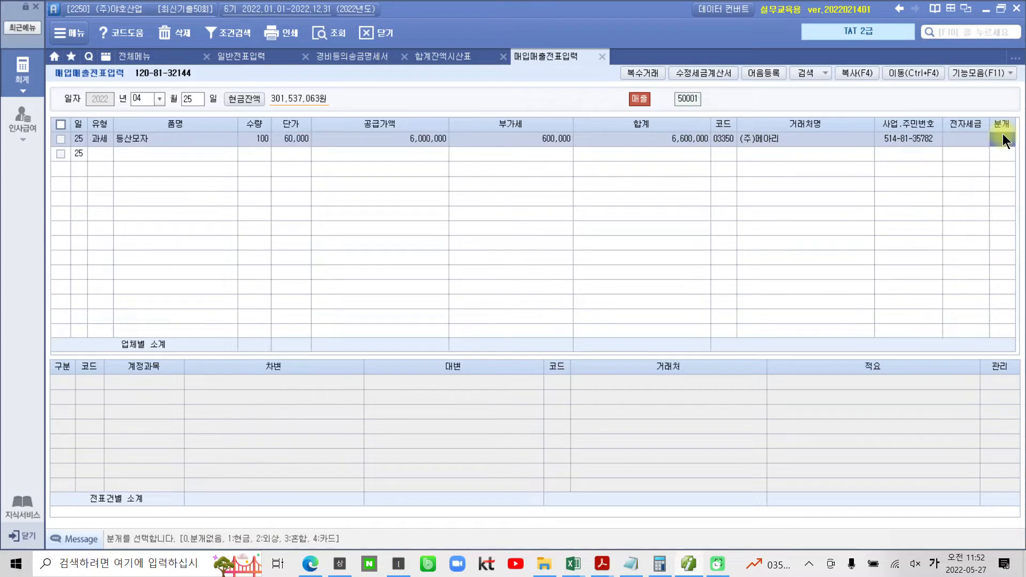
type("3")
key("Return")
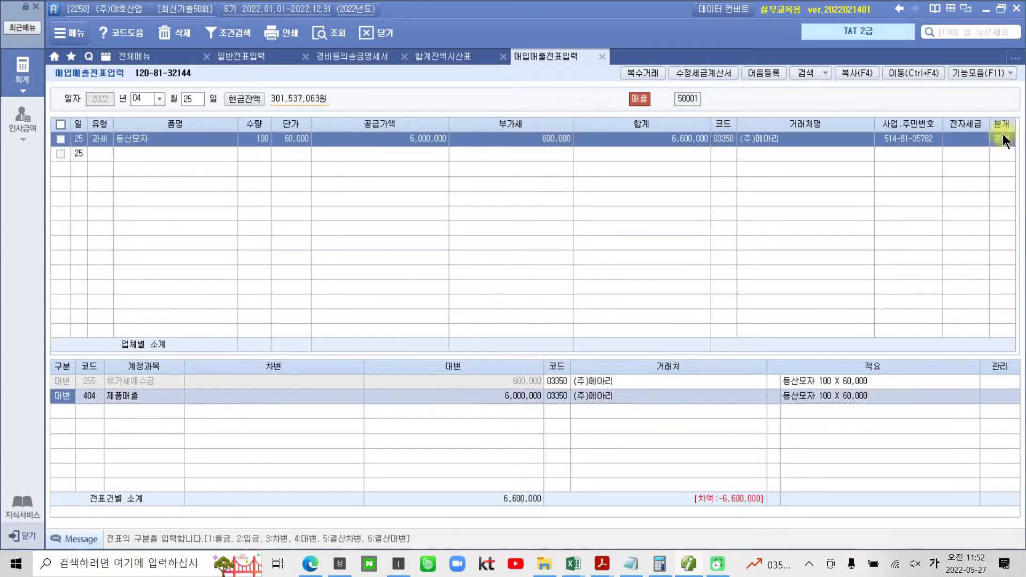
- After checking the 계약금 in the PDF, add a debit (차변) line with account 259 선수금 for 1,000,000
key("Down")
left_click(689, 567)
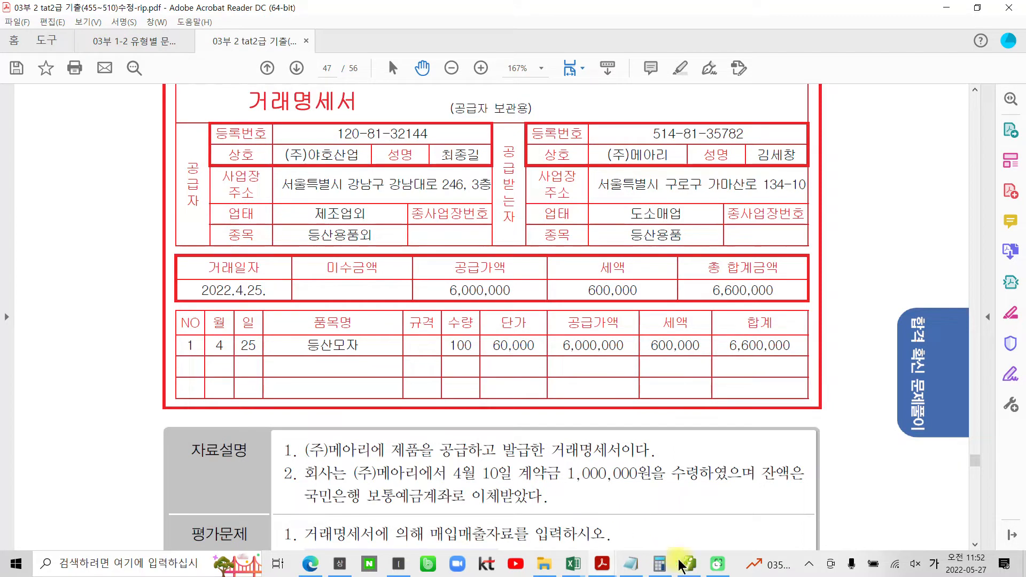
left_click(688, 566)
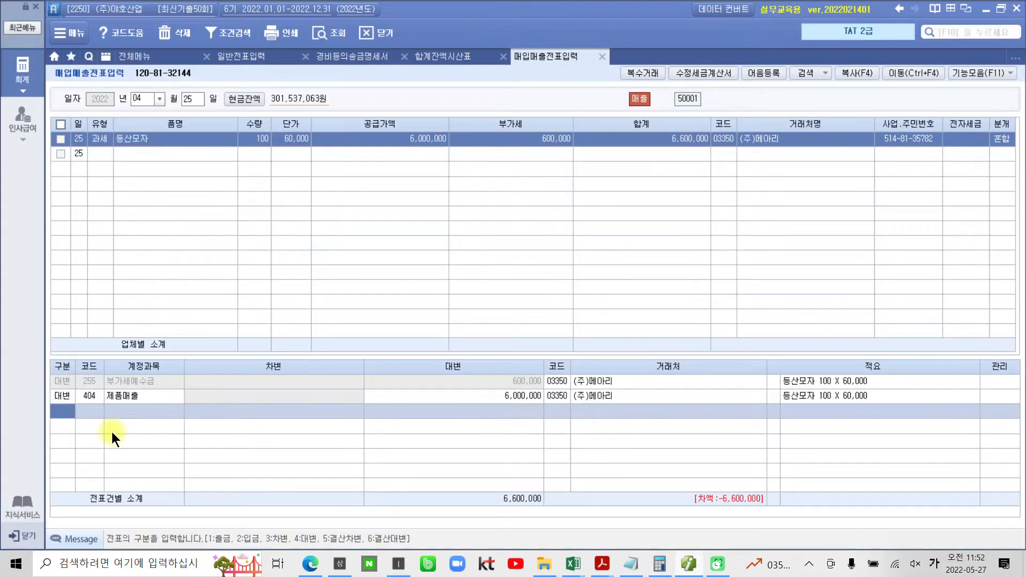
type("3")
type("선수")
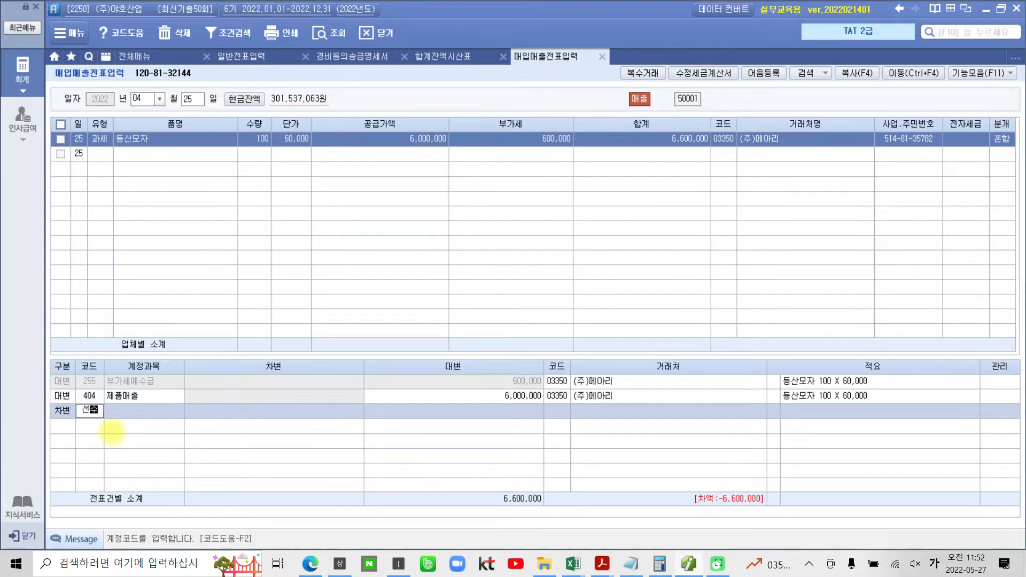
key("Return")
key("Return")
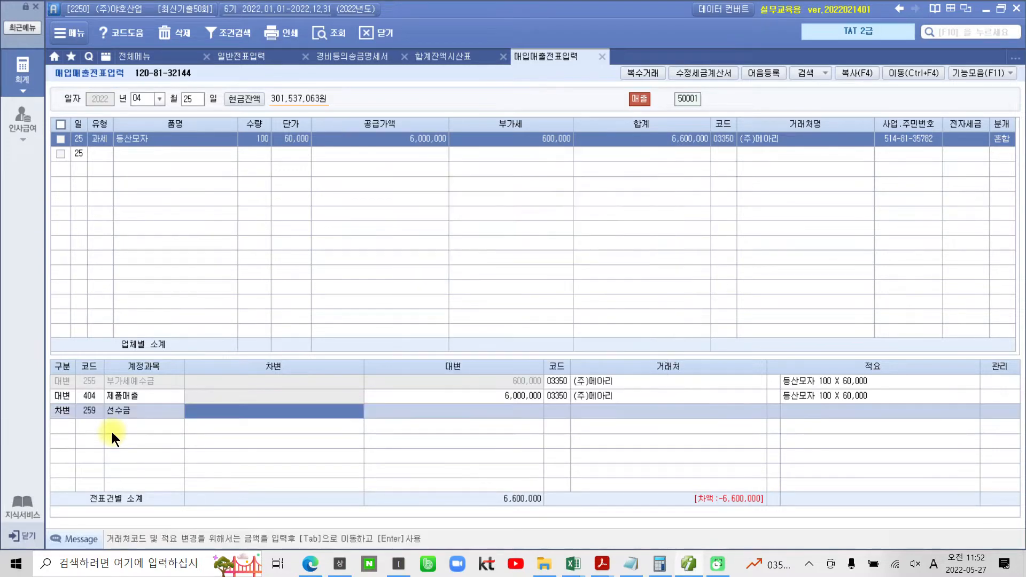
type("1000000")
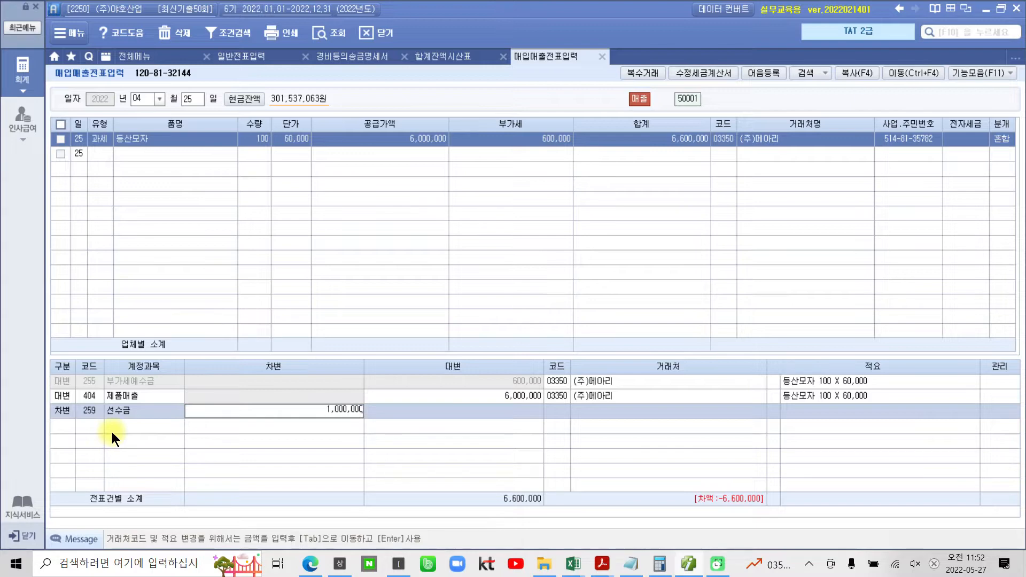
key("Return")
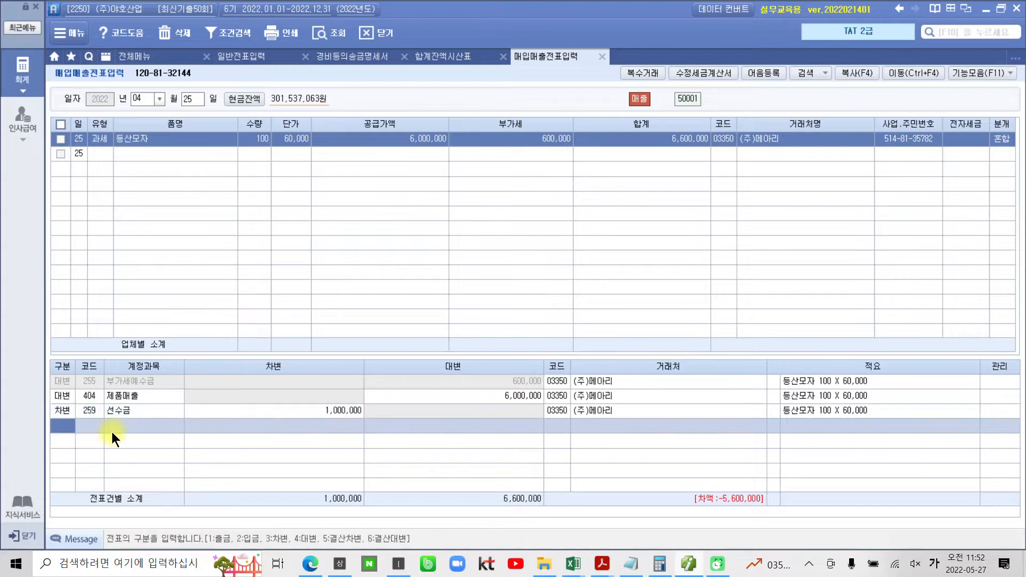
- Recheck the balance payment in the exam PDF, and add a debit (차변) line with account 103 보통예금 for 5,600,000
left_click(686, 563)
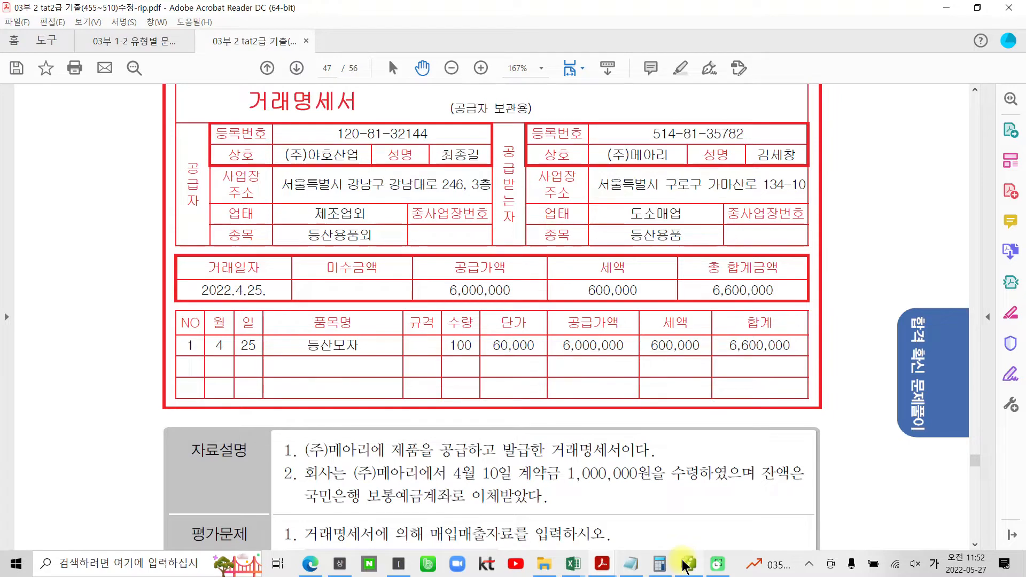
left_click(685, 562)
type("3")
key("Return")
type("103")
key("Return")
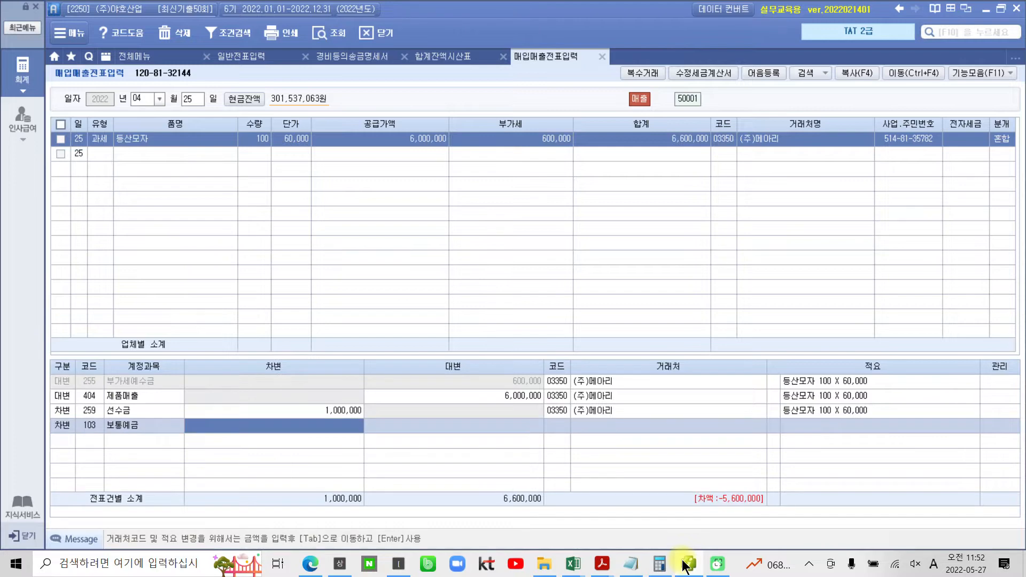
type("460")
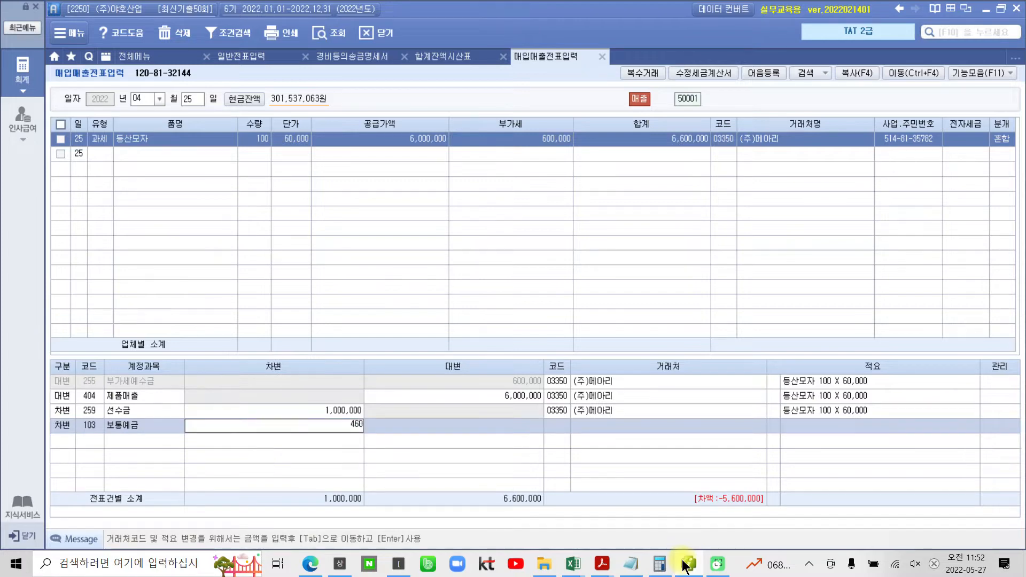
key("BackSpace")
key("BackSpace")
type("600,000")
key("Return")
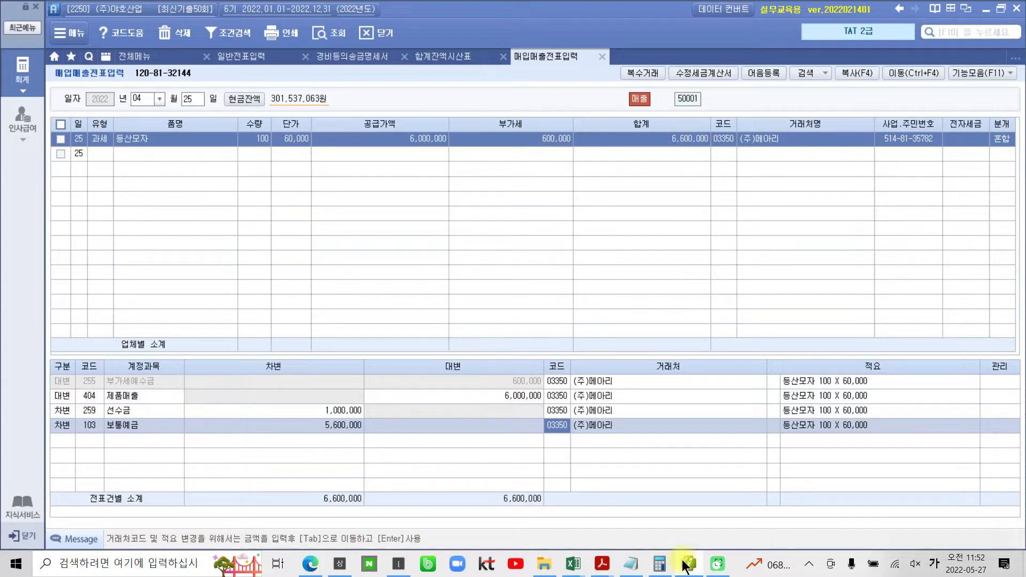
- Assign 국민은행(보통) as the 보통예금 line's 거래처, and review the 선수금 and 보통예금 lines
type("국민")
key("Return")
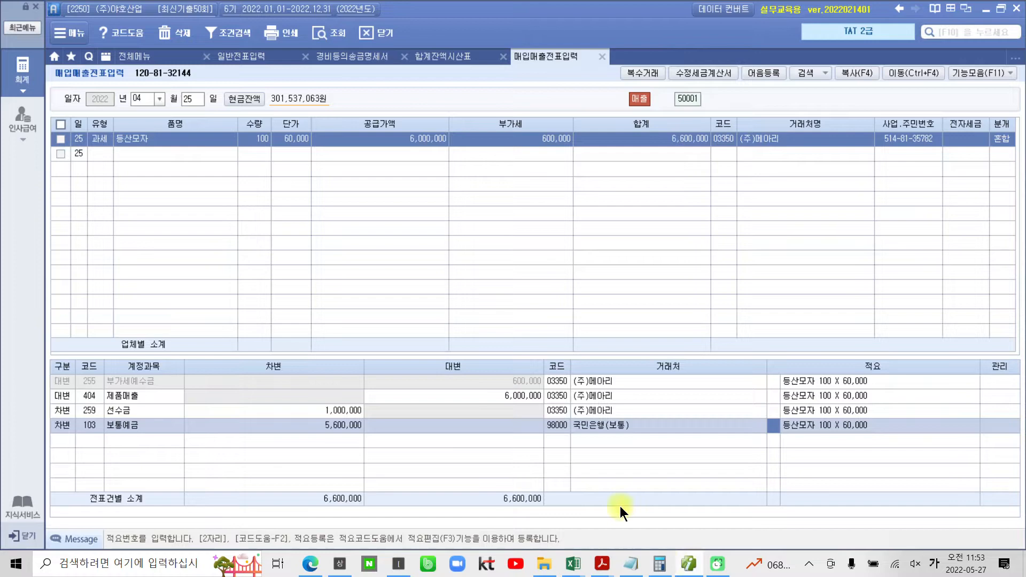
left_click(136, 407)
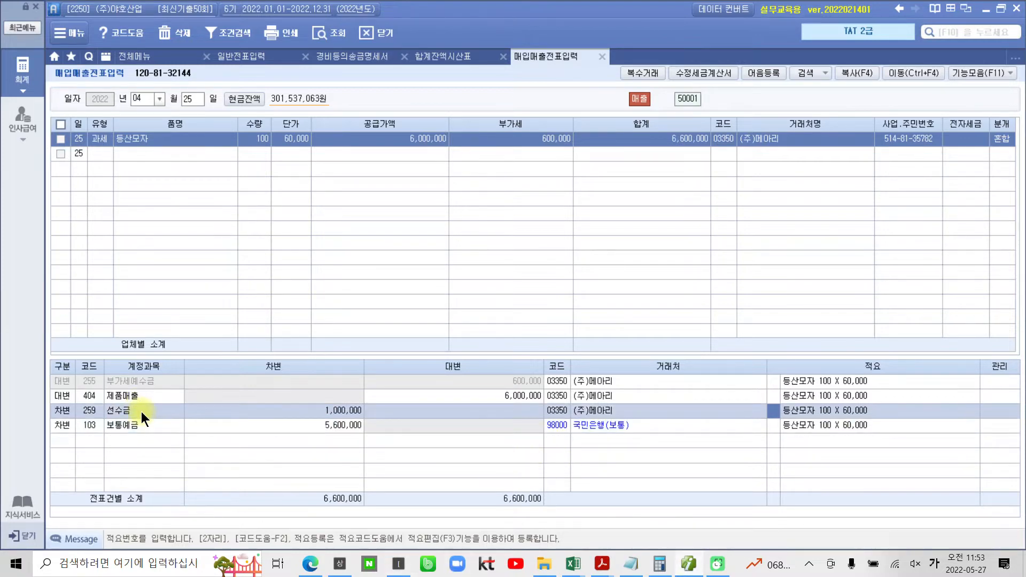
left_click(140, 421)
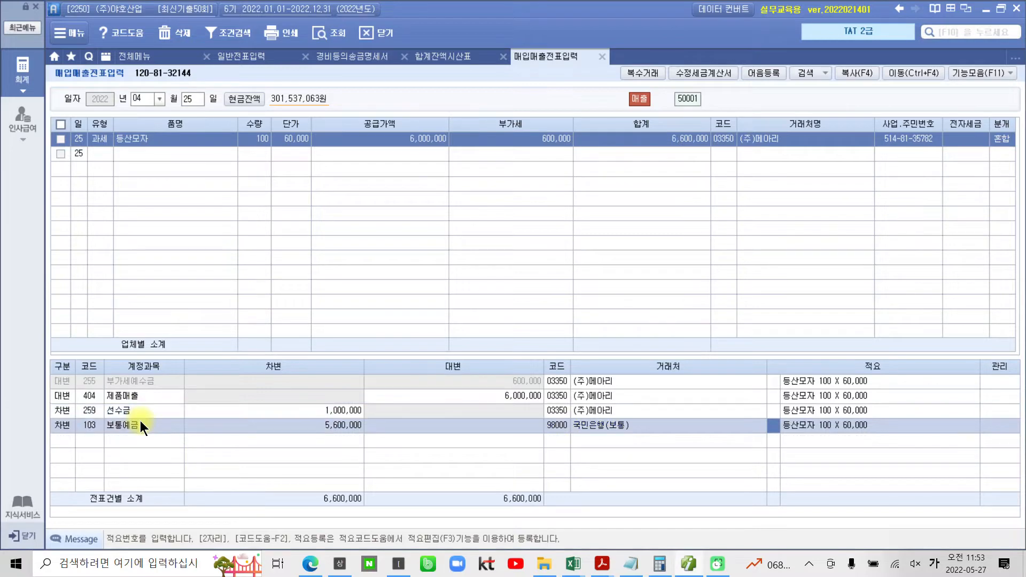
left_click(217, 411)
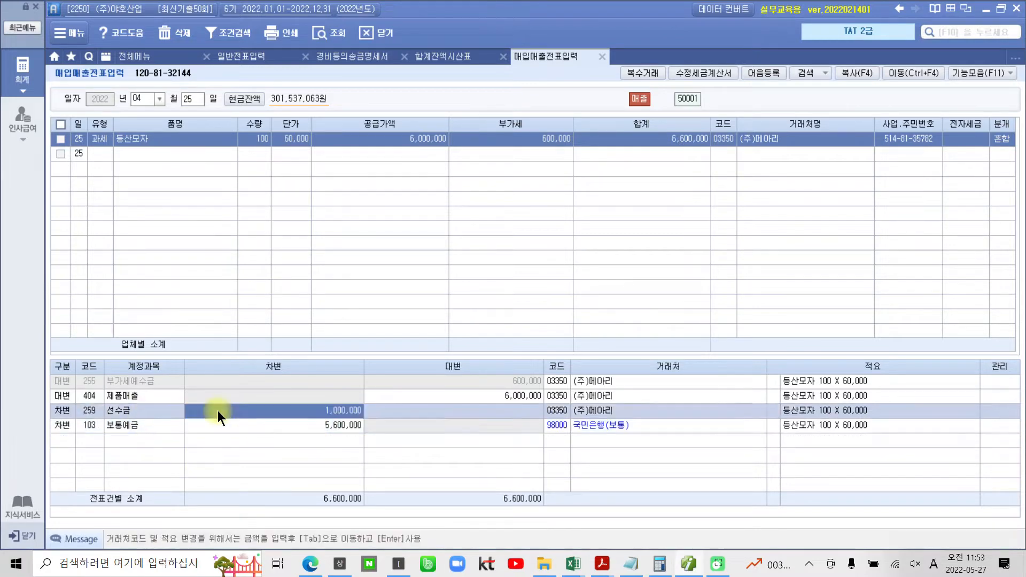
left_click(558, 426)
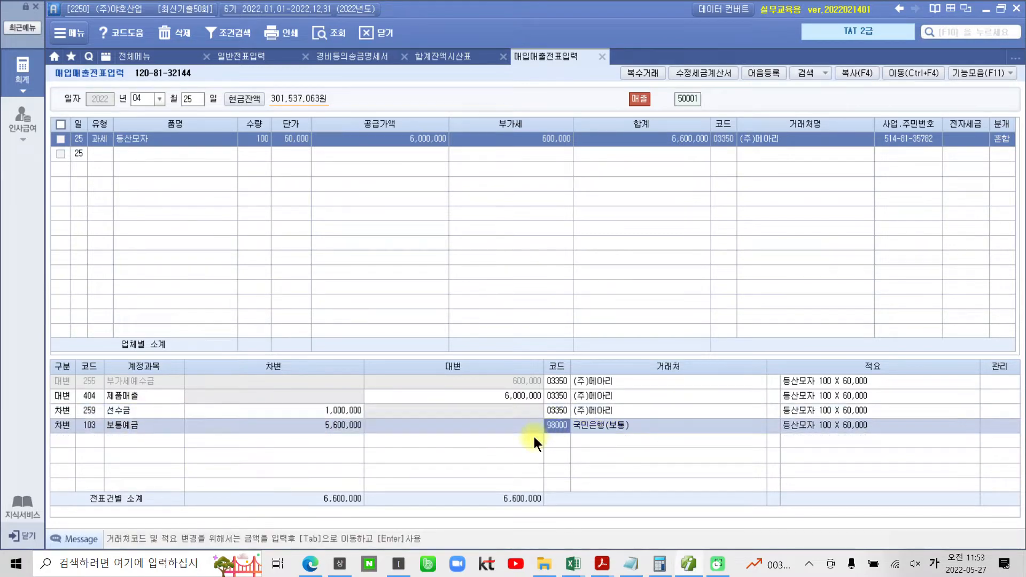
left_click(559, 411)
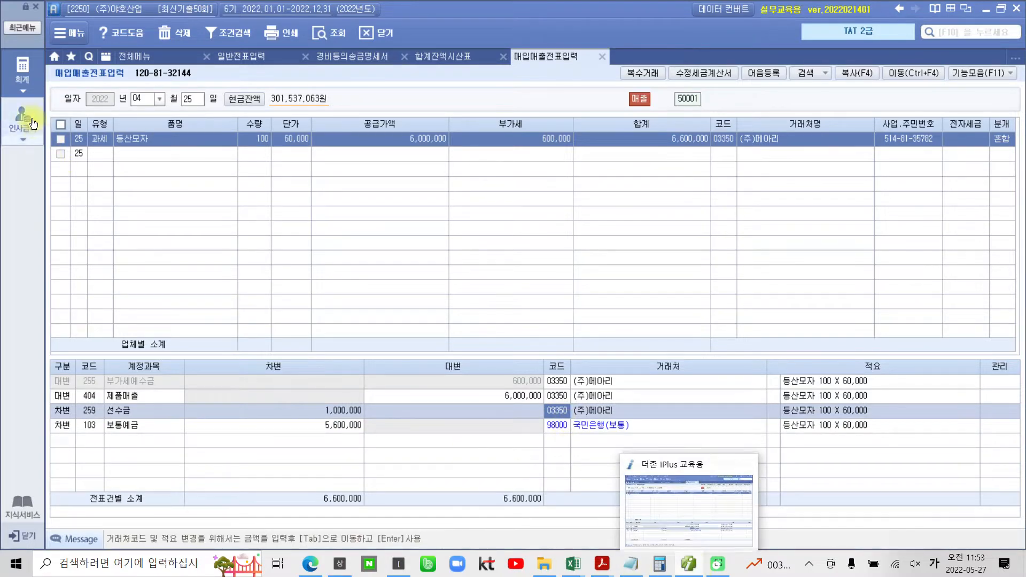
- Open 전자세금계산서 발행 및 내역관리 and retrieve all sales invoices dated 2022-04-25
left_click(22, 83)
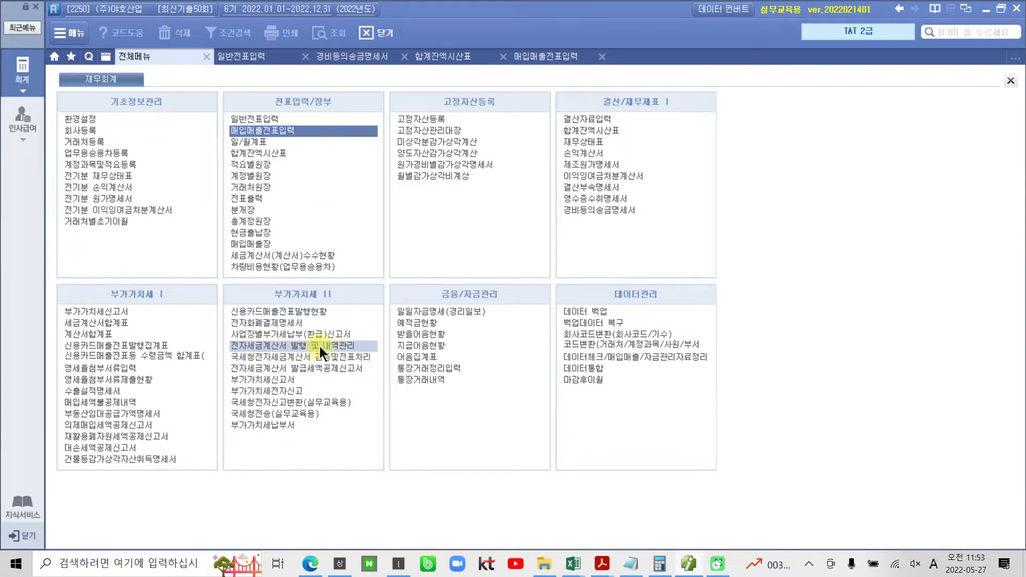
left_click(251, 346)
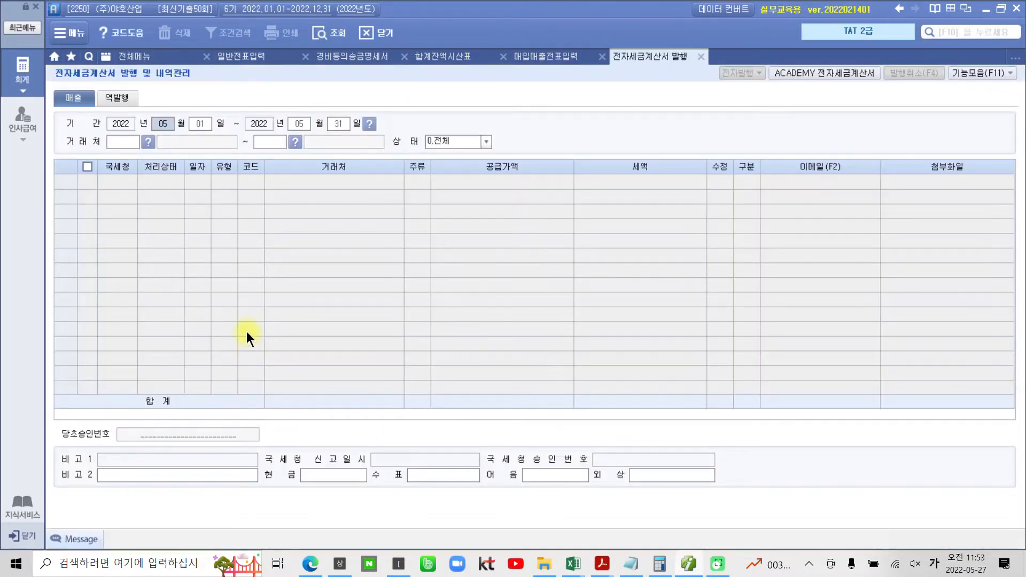
type("0425")
type("04")
type("25")
key("Return")
key("Return")
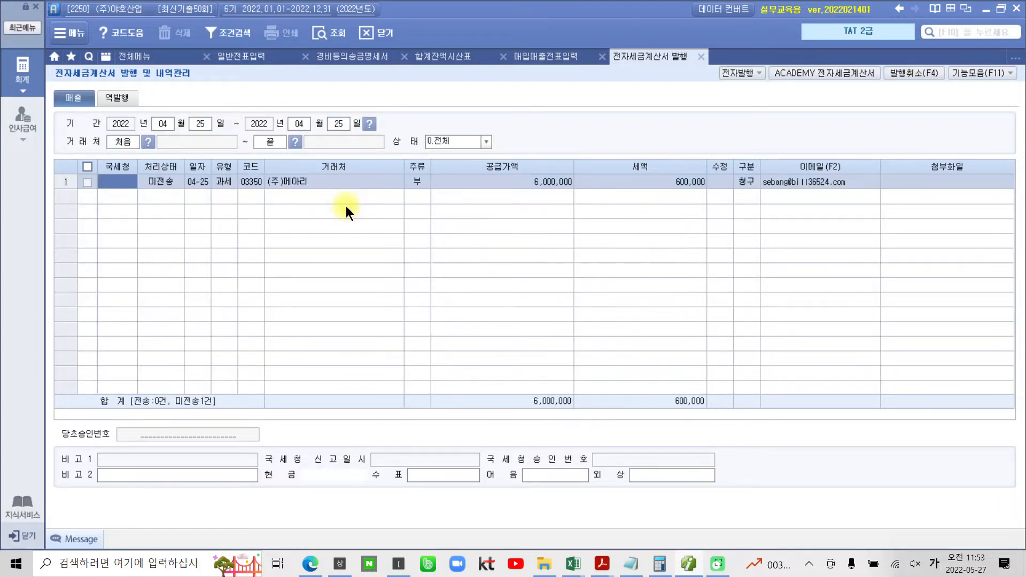
- Issue the electronic tax invoice for the (주)메아리 sale, accepting the prefilled login
left_click(89, 183)
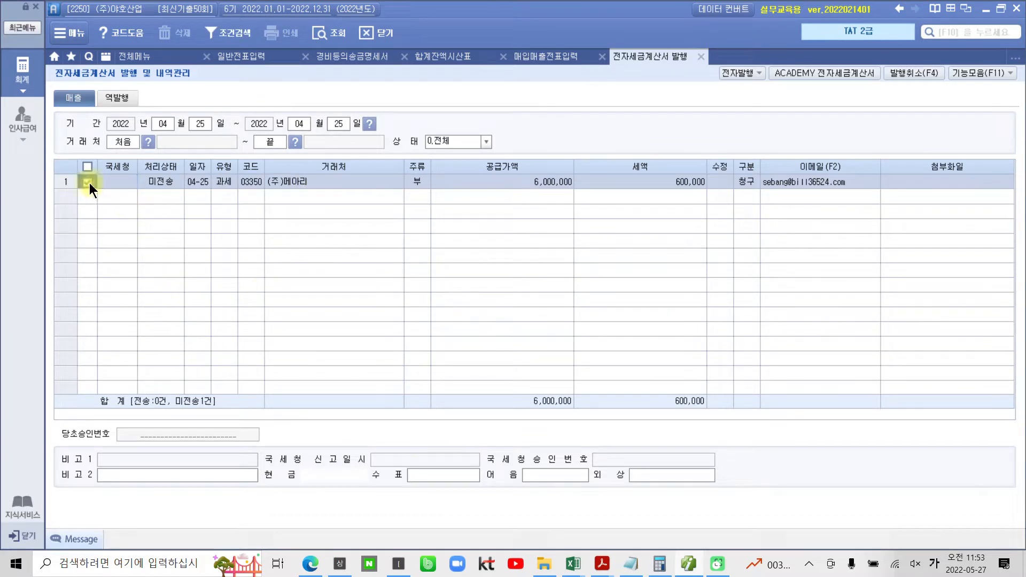
left_click(728, 73)
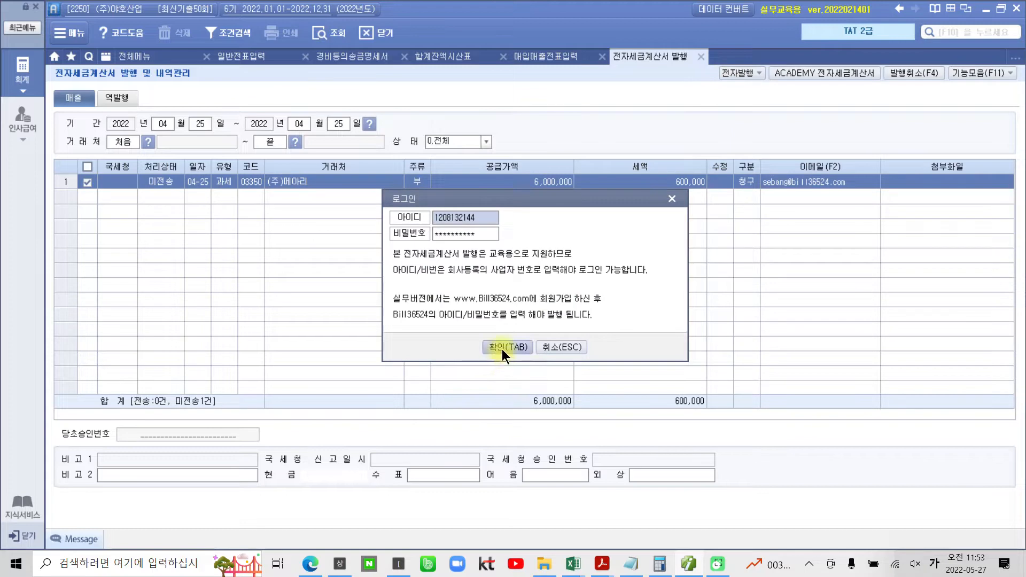
left_click(502, 347)
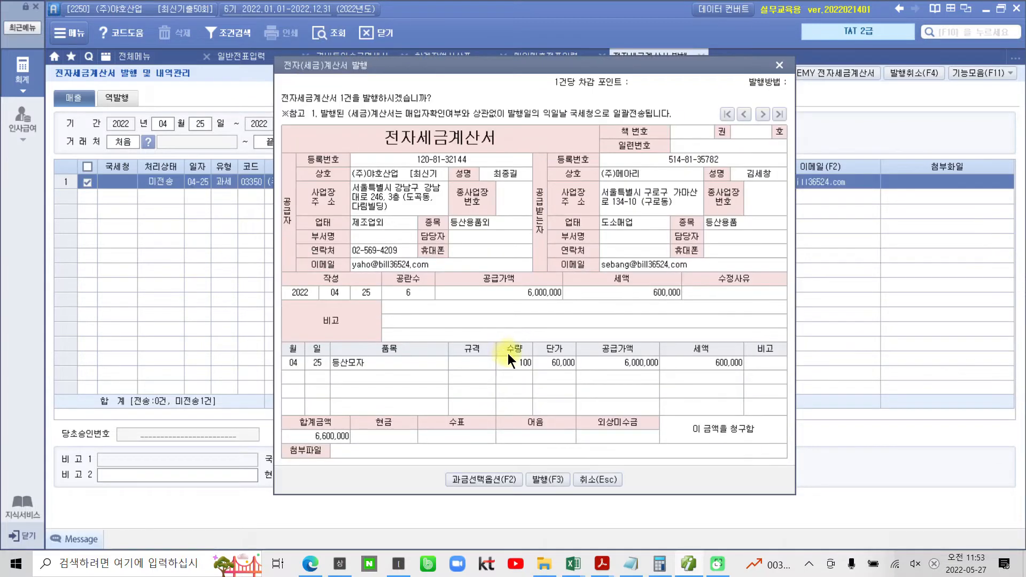
left_click(544, 481)
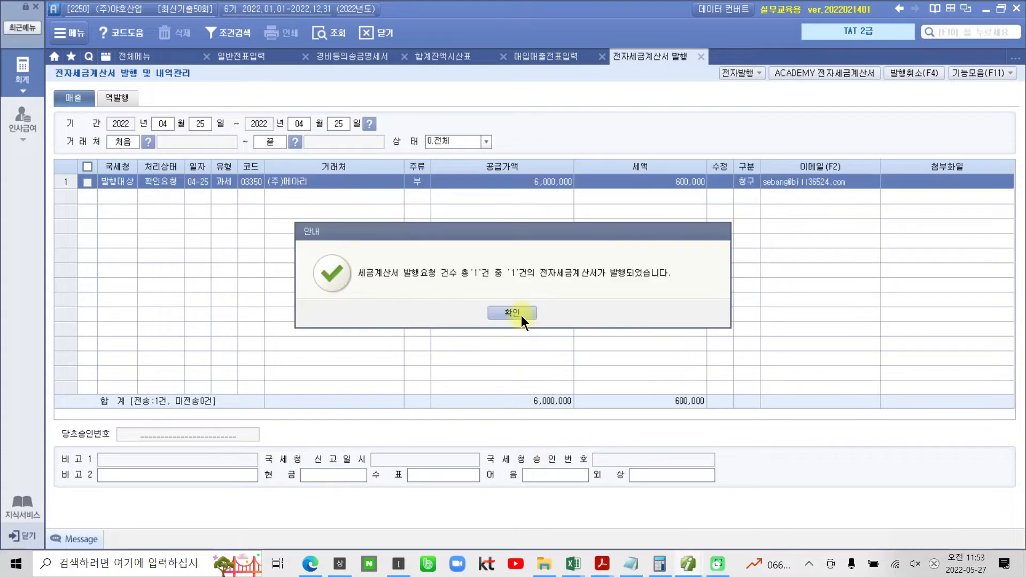
left_click(512, 312)
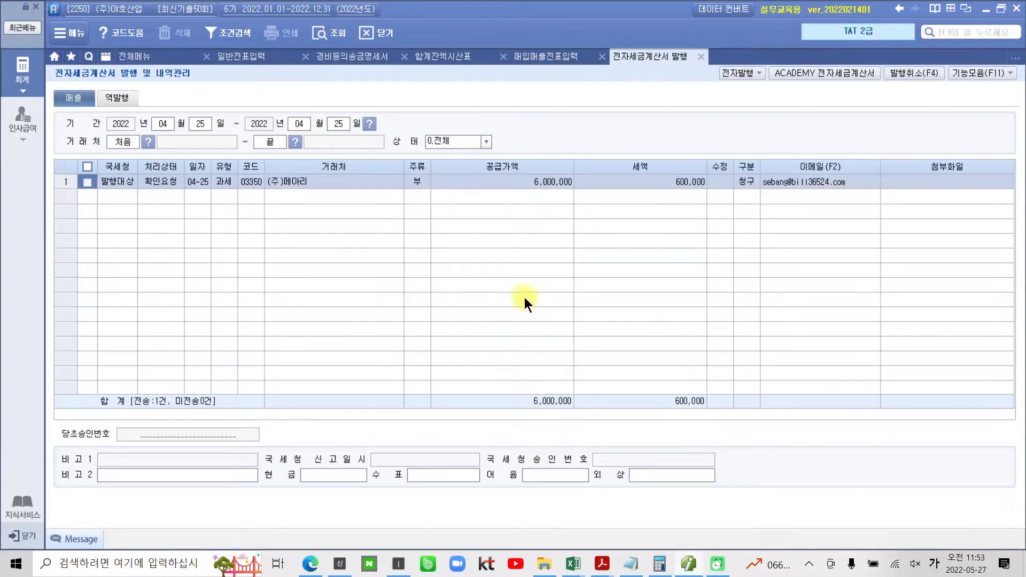
- Log in to the ACADEMY 전자세금계산서 service and retrieve the 미전송 sales invoices for 2022-04-25
left_click(832, 73)
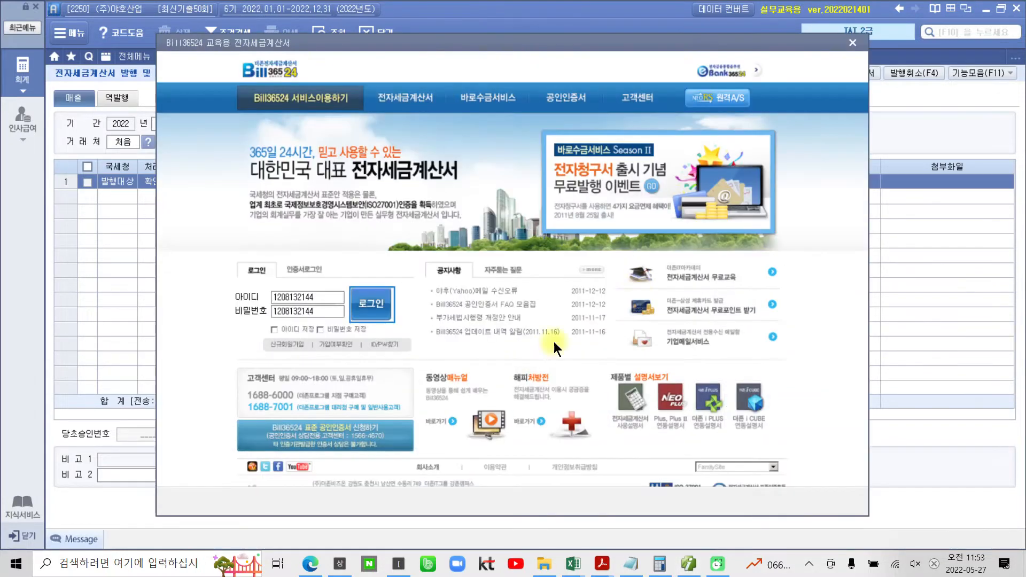
left_click(374, 312)
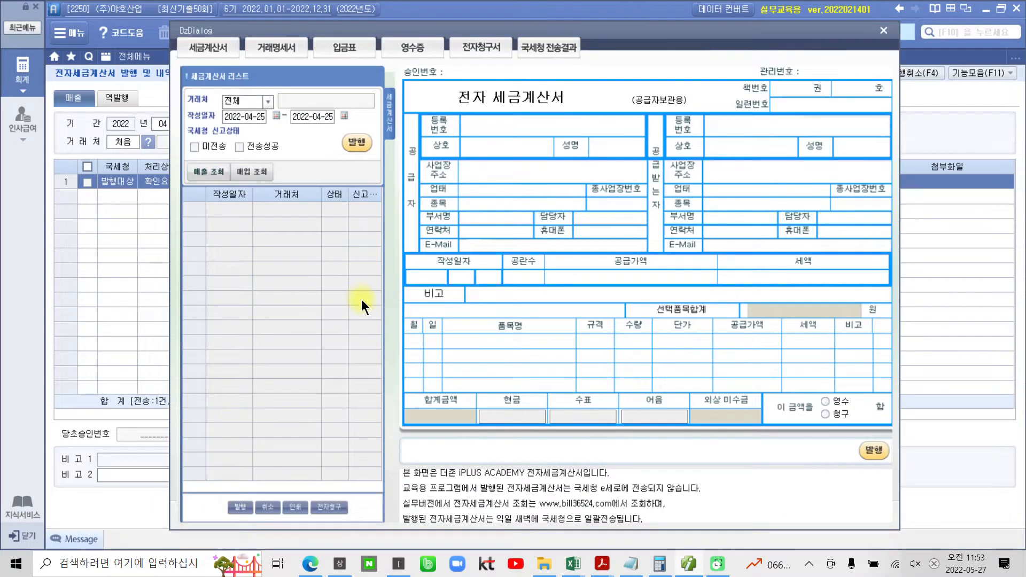
left_click(195, 147)
left_click(208, 173)
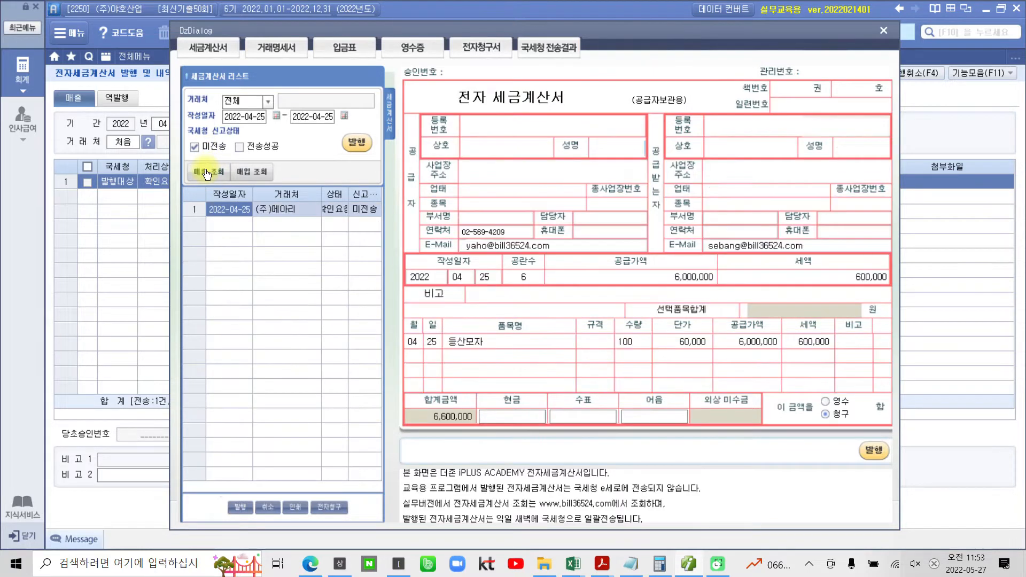
- Issue the listed (주)메아리 invoice through Bill36524 and close the service window
left_click(356, 146)
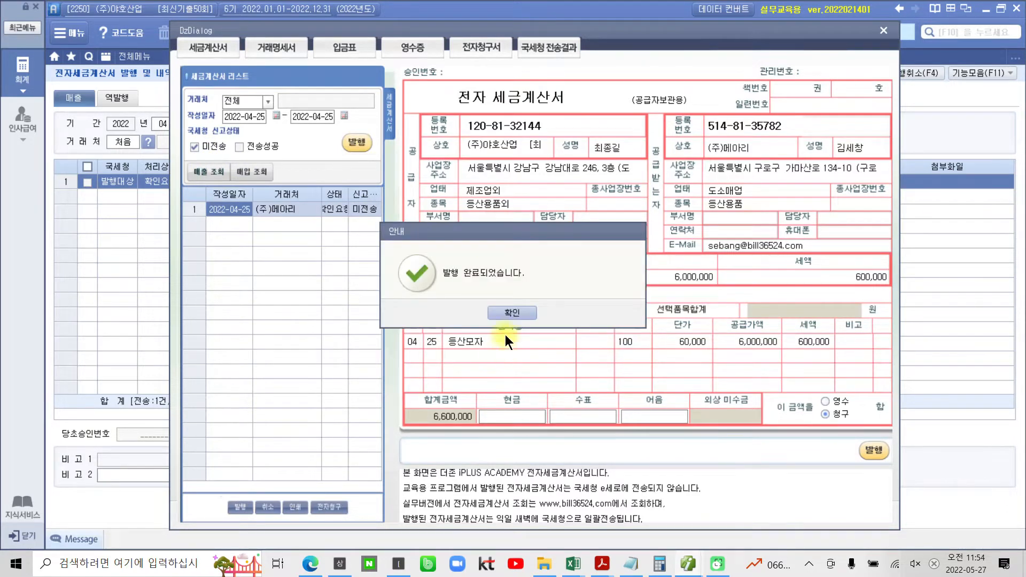
left_click(512, 313)
left_click(512, 314)
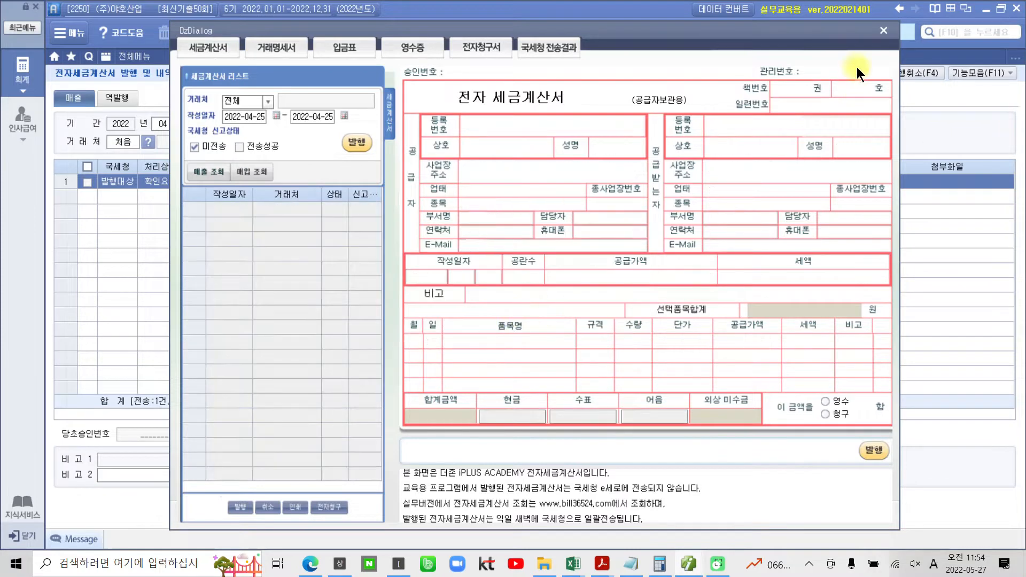
left_click(882, 31)
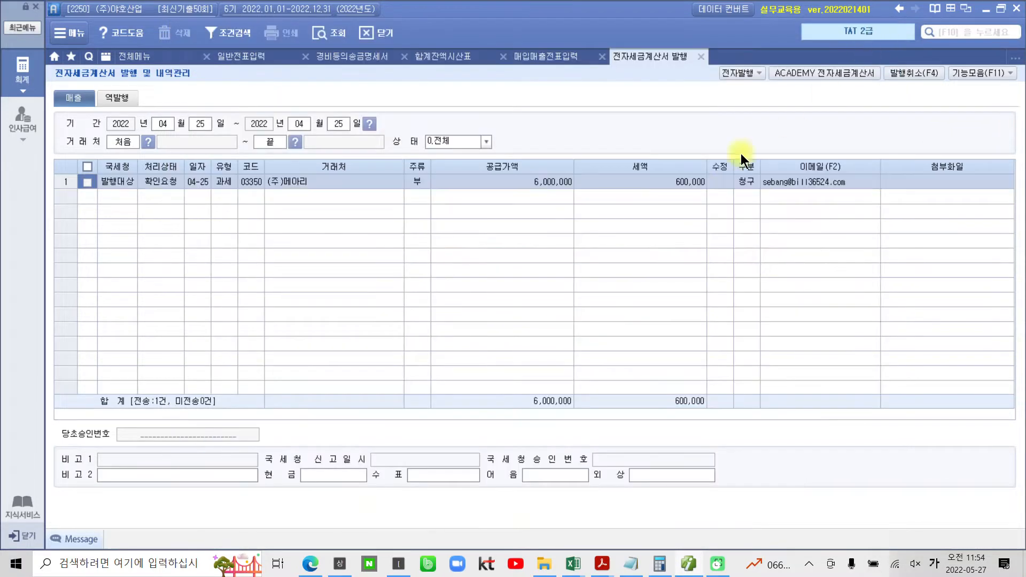
- Return to 매입매출전표입력, retrieve the April 25 sale again, and check its 전자세금 status and journal lines
left_click(703, 57)
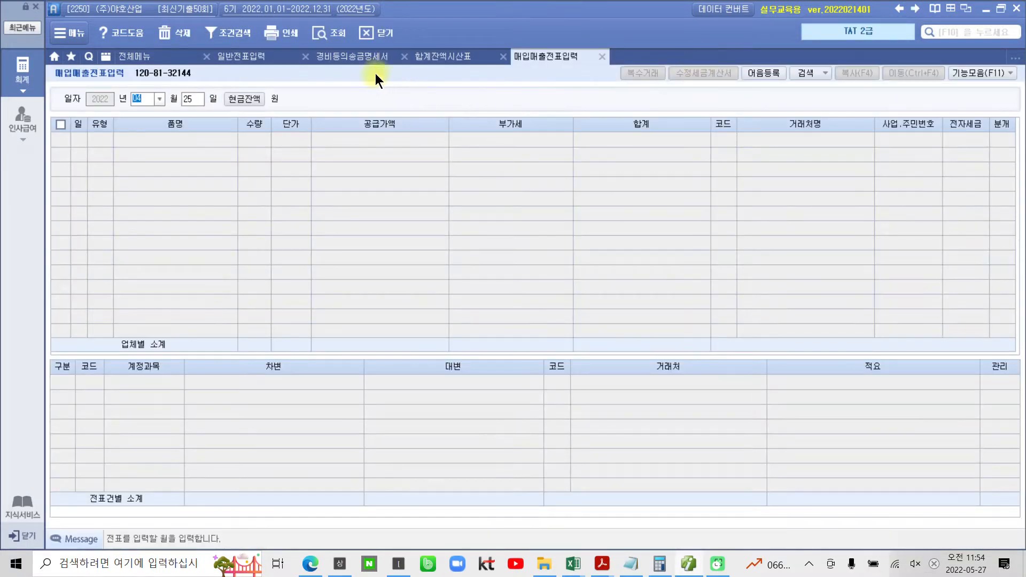
left_click(333, 31)
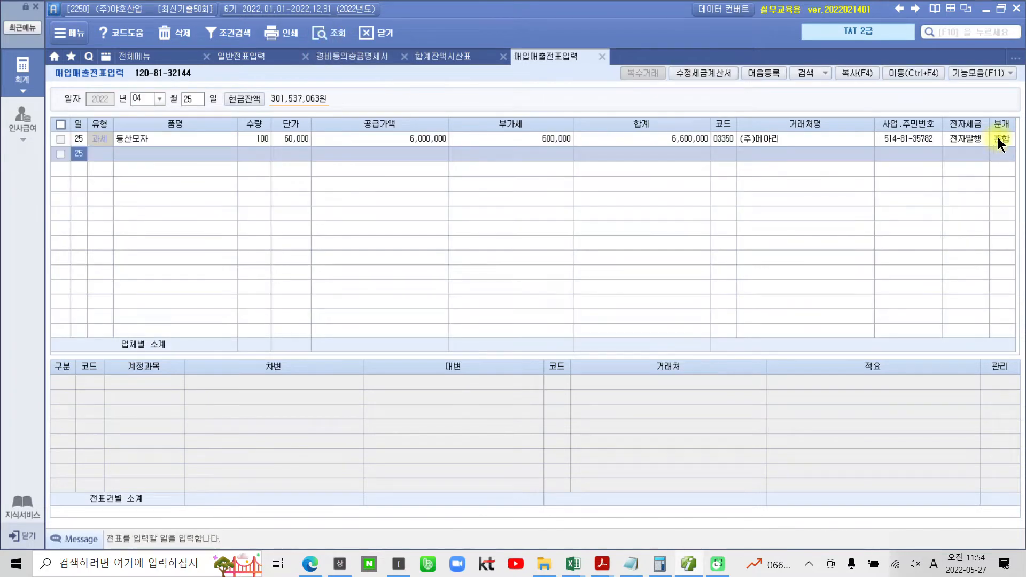
left_click(997, 140)
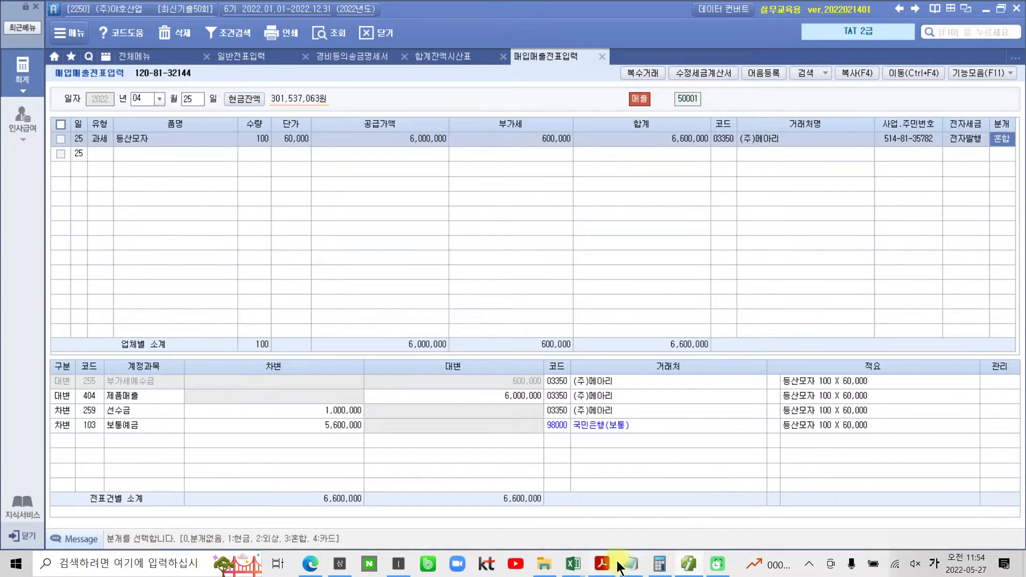
- Switch to the exam PDF and read question 2 on issuing a 수정전자세금계산서 for (주)설악산업, including its 자료설명 and 평가문제
mouse_move(602, 563)
left_click(648, 512)
scroll(475, 426, "down", 10)
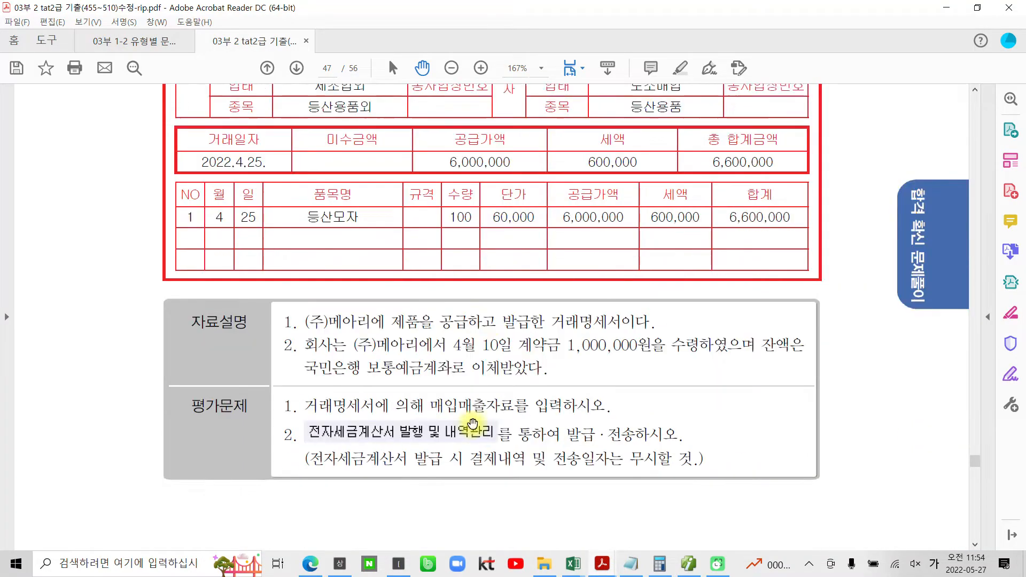
scroll(477, 427, "down", 10)
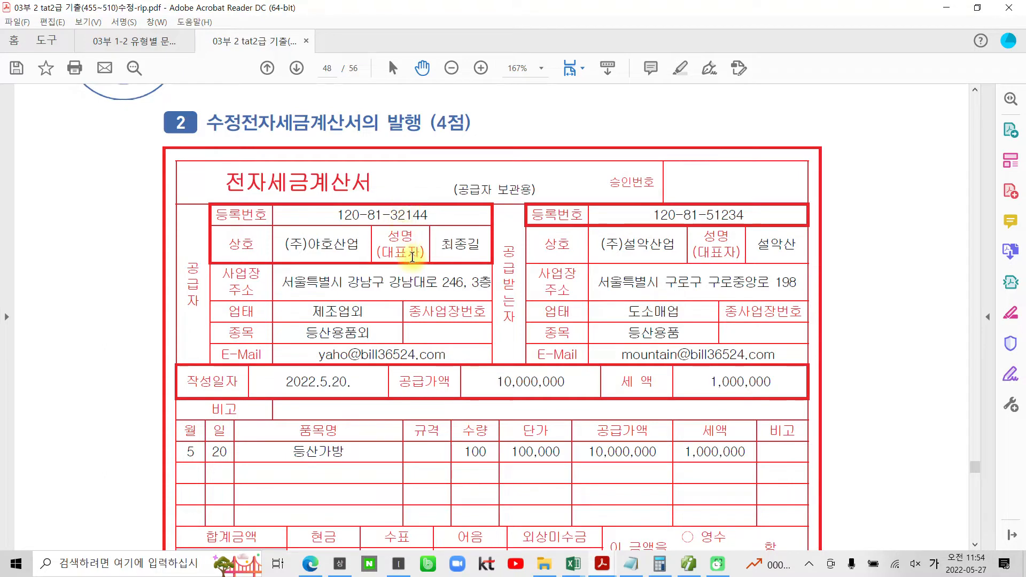
scroll(409, 239, "down", 3)
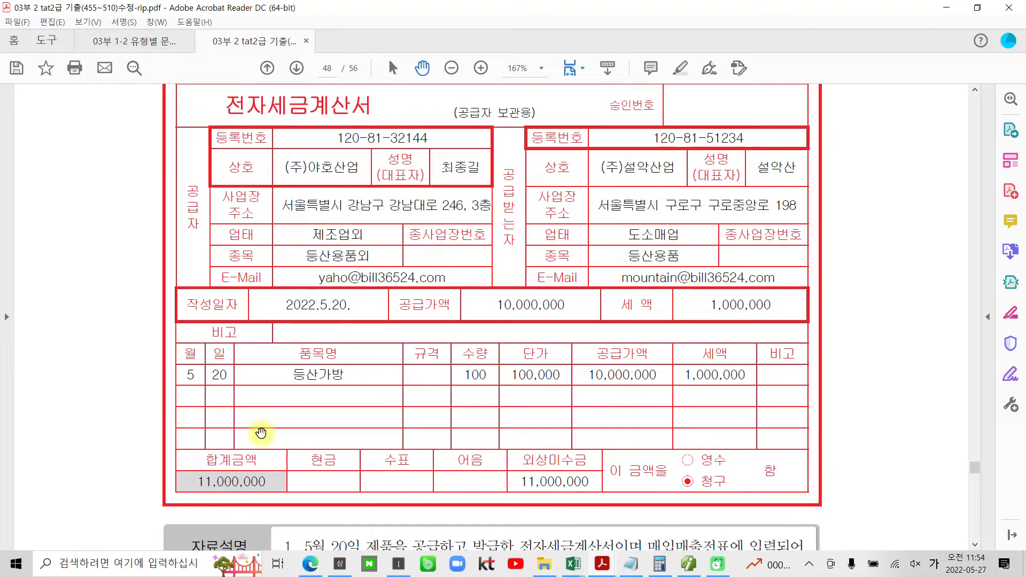
scroll(259, 431, "up", 5)
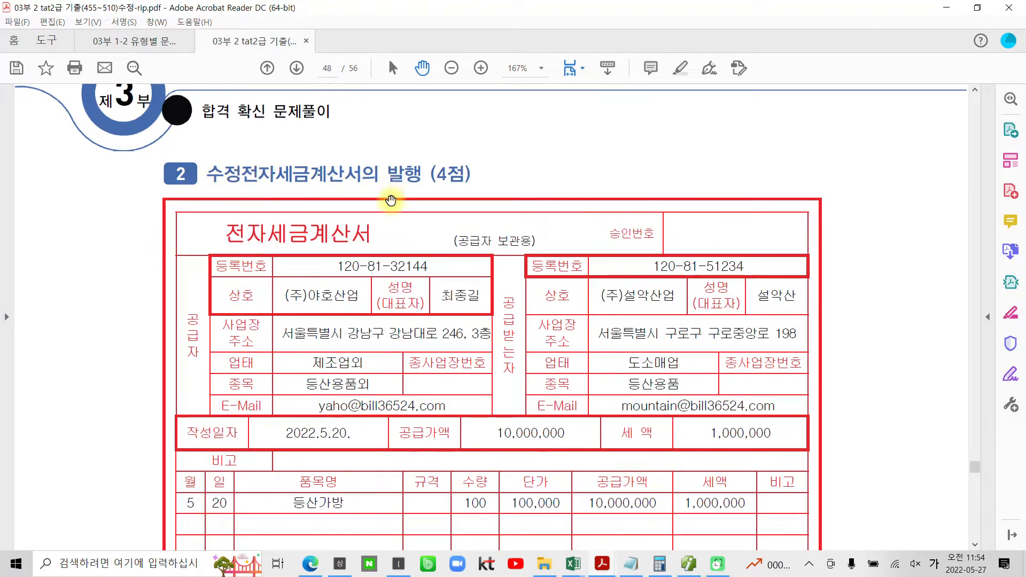
scroll(395, 187, "down", 6)
scroll(391, 200, "down", 7)
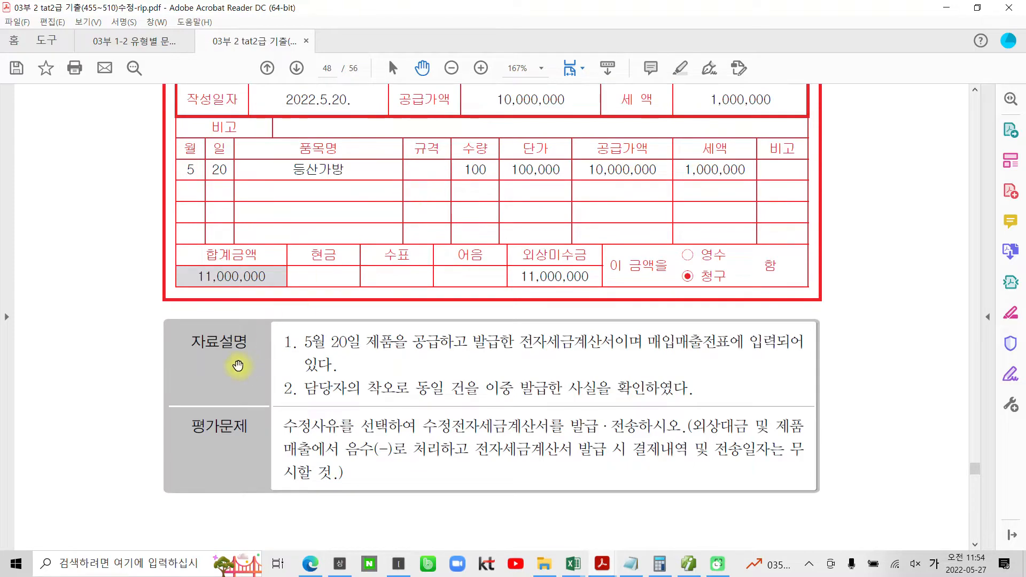
scroll(214, 359, "up", 9)
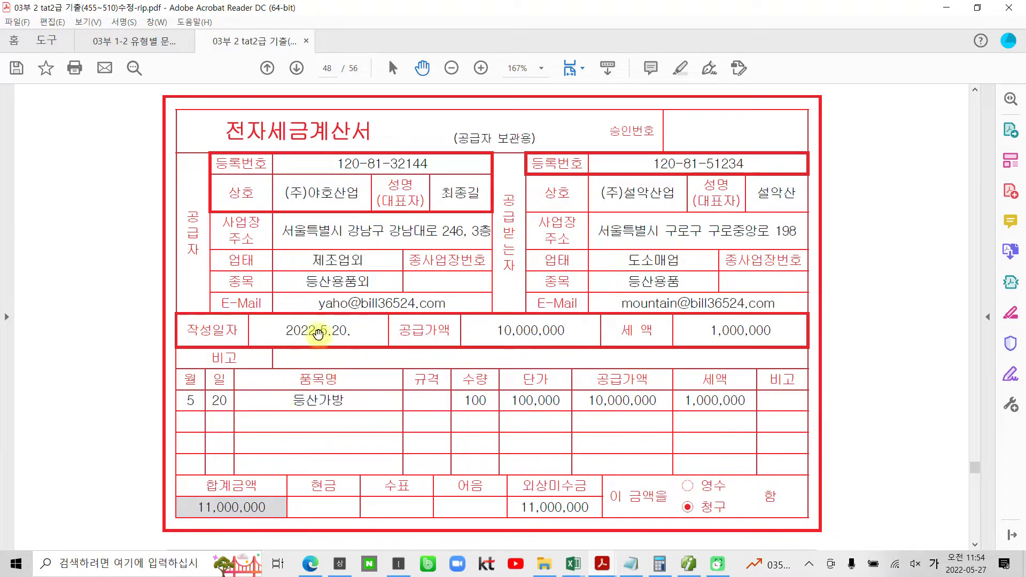
- Highlight the 작성일자 2022.5.20 in the PDF's 전자세금계산서 for (주)설악산업
left_click_drag(286, 331, 346, 332)
right_click(347, 331)
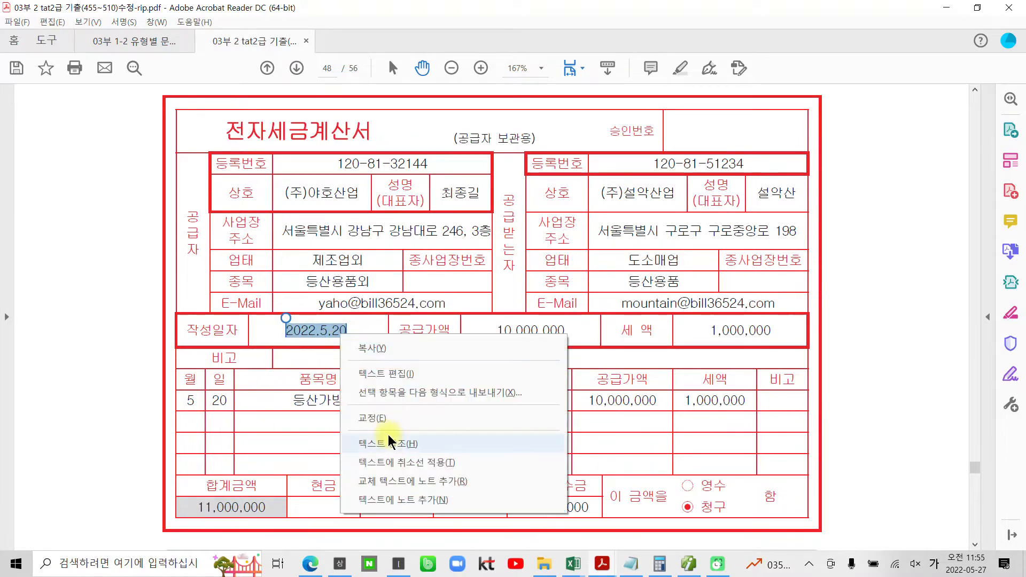
left_click(374, 466)
scroll(578, 406, "down", 3)
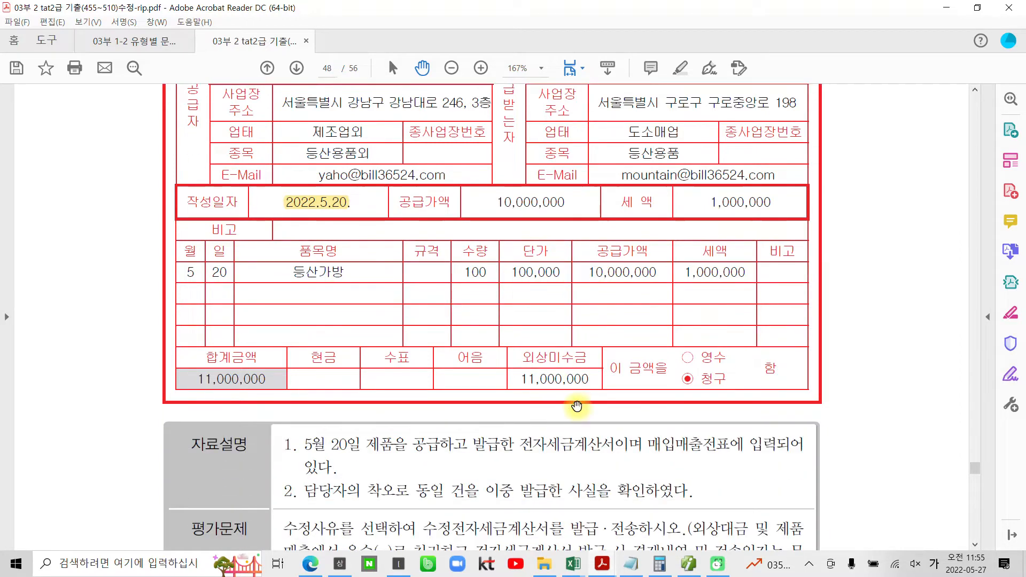
- Highlight the phrase 이중 발급한 in the PDF's 자료설명 for the (주)설악산업 question
scroll(420, 456, "down", 1)
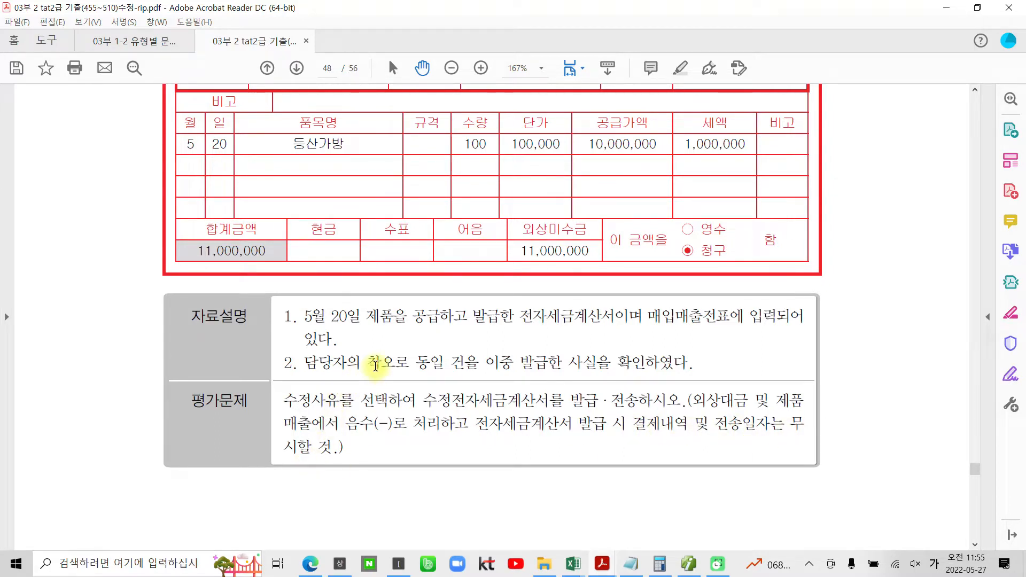
left_click_drag(479, 363, 557, 365)
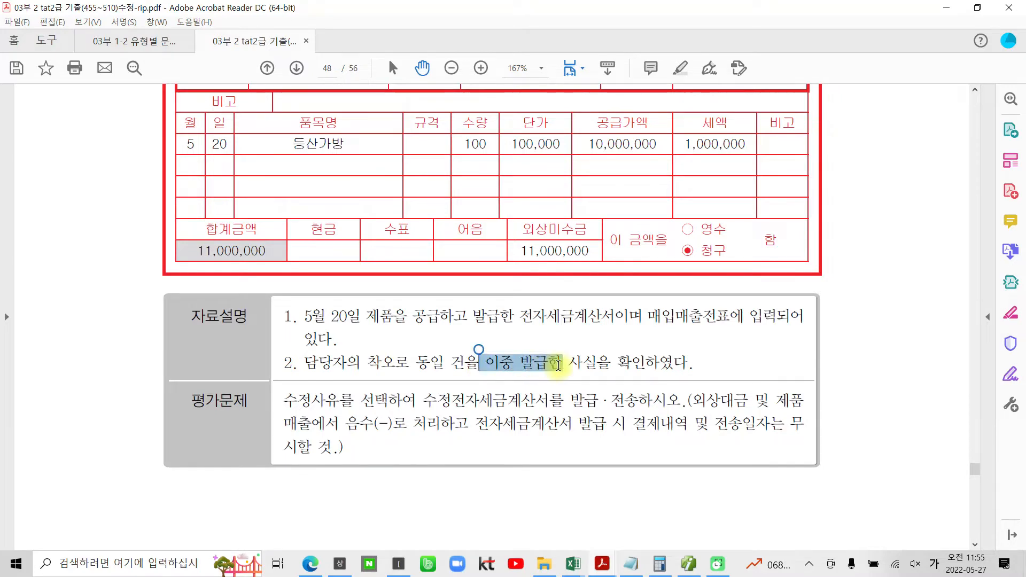
right_click(556, 365)
left_click(618, 476)
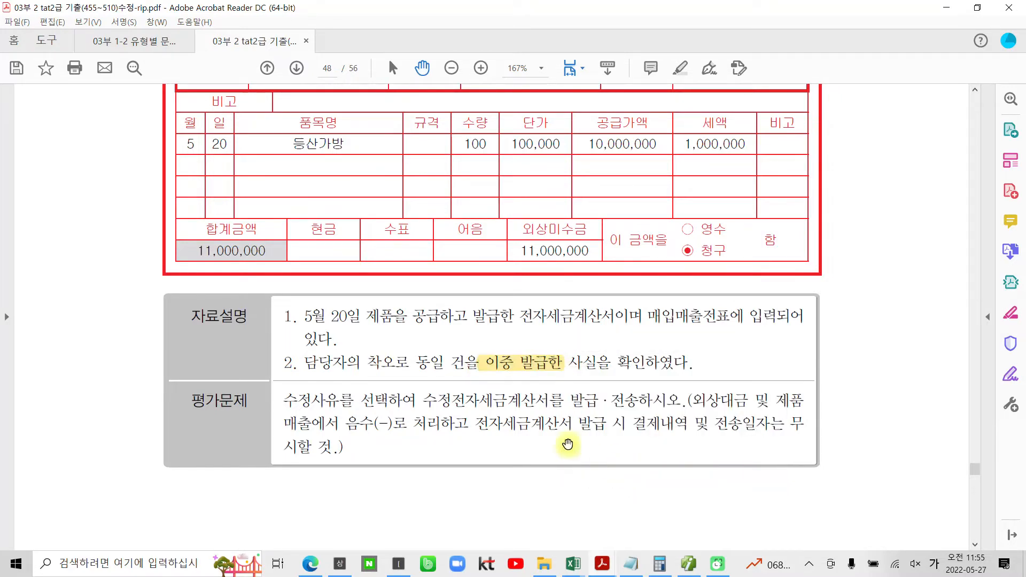
scroll(199, 434, "up", 3)
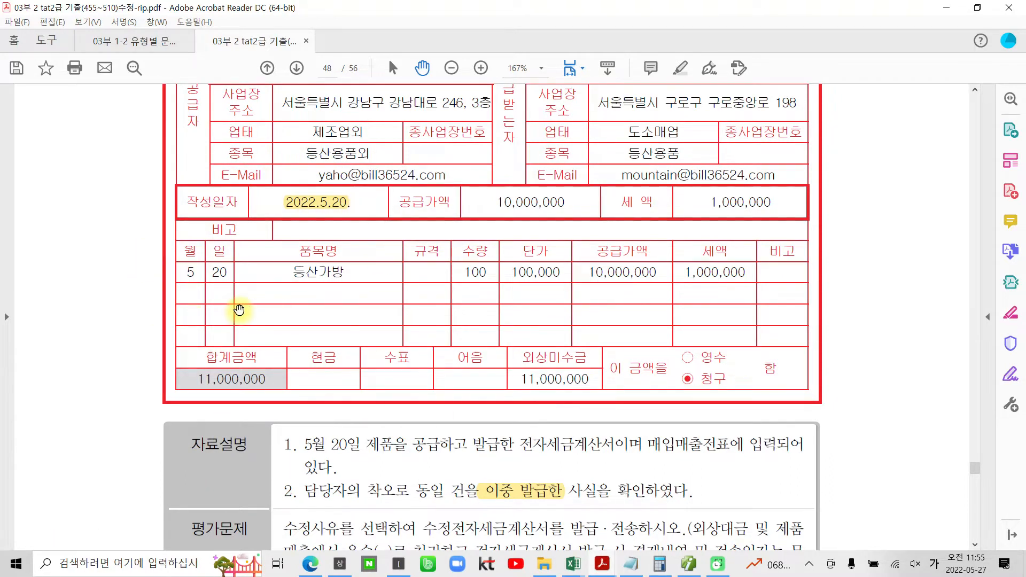
- Switch to 더존 iPlus and retrieve the 매입매출전표입력 entries for month 05, day 20
left_click(688, 565)
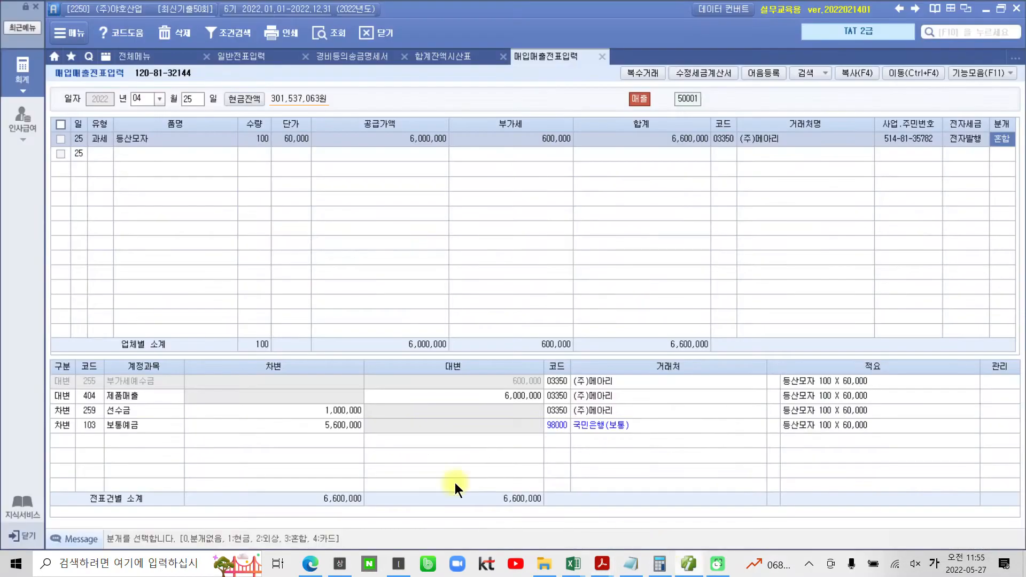
left_click(147, 99)
type("05")
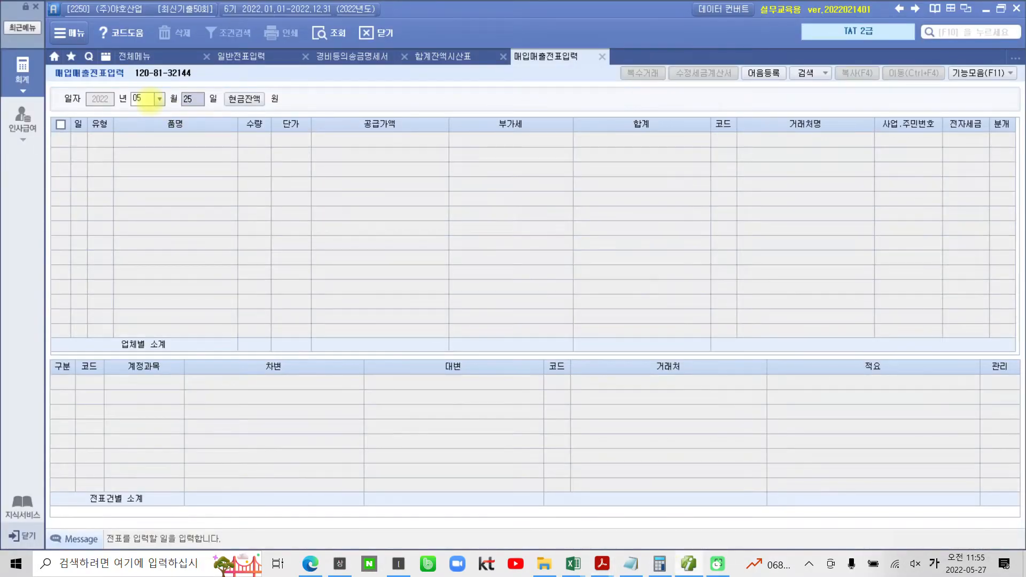
key("Return")
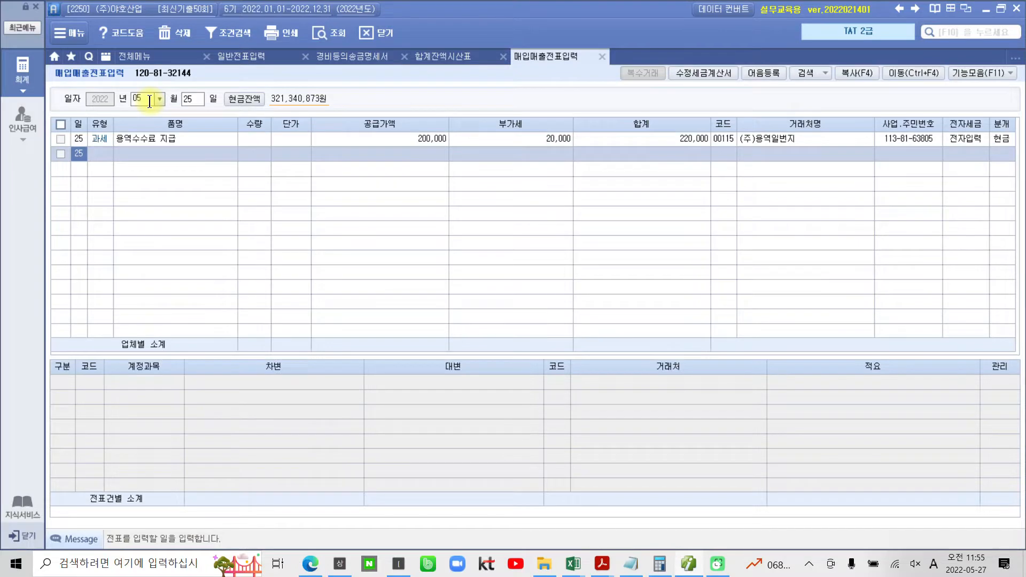
left_click(688, 566)
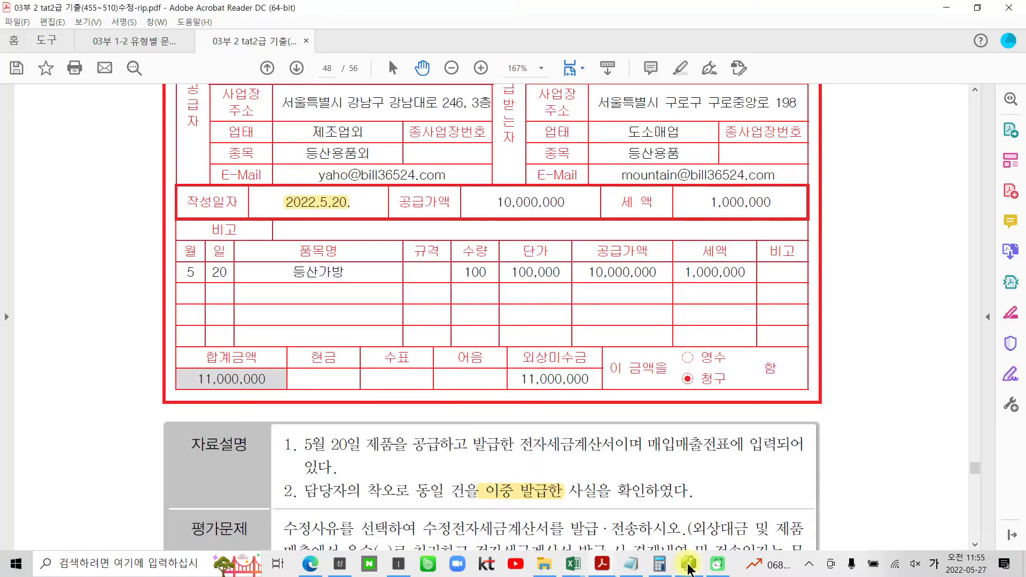
left_click(688, 566)
left_click(201, 102)
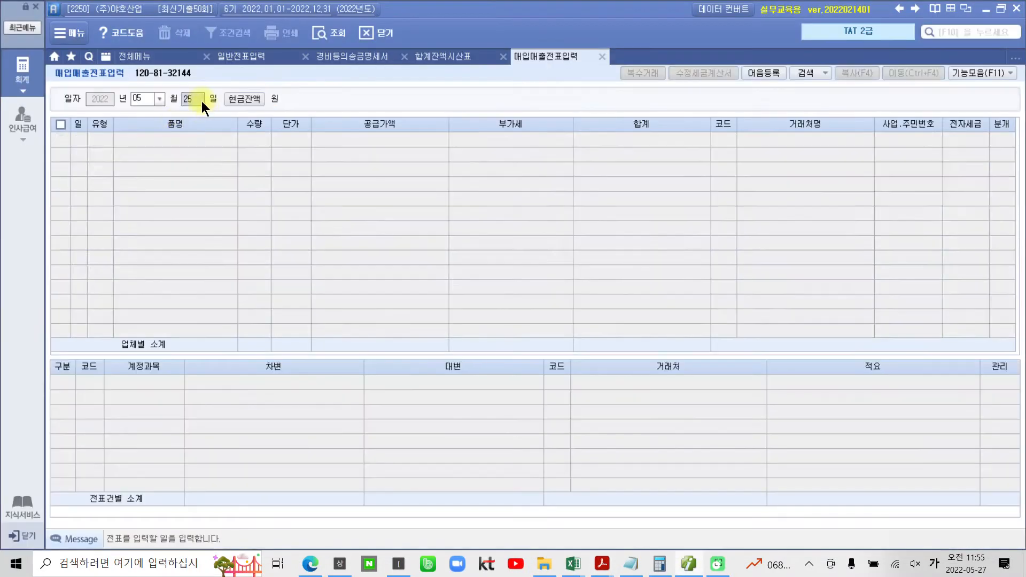
type("20")
key("Return")
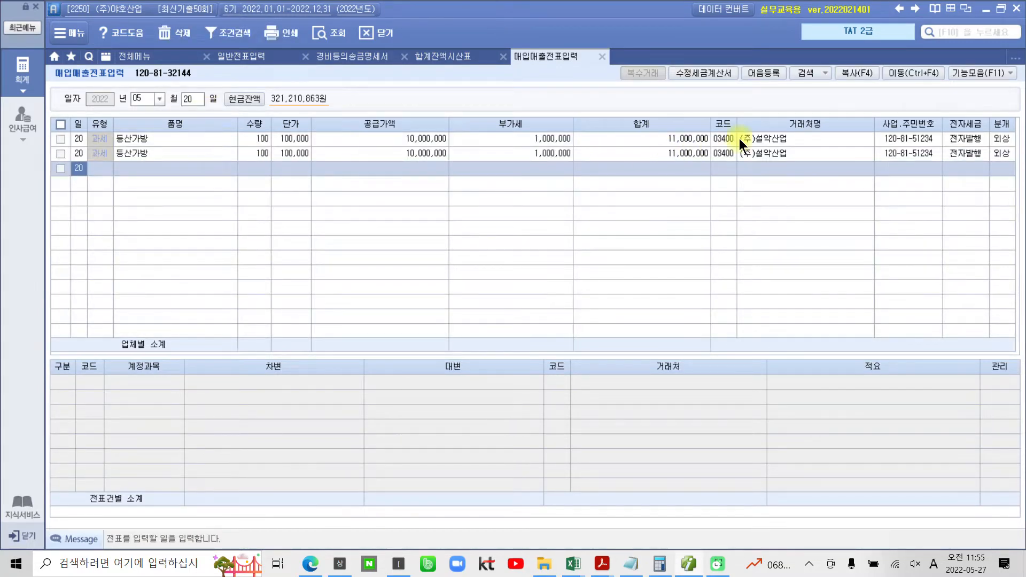
- Compare the two May 20 등산가방 sales to (주)설악산업 and their journal lines
left_click(166, 140)
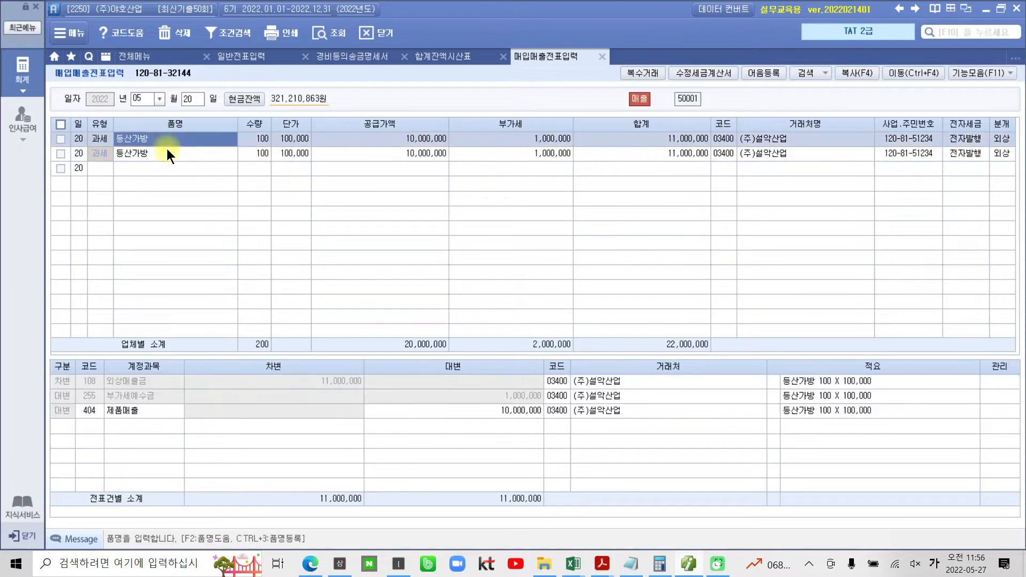
left_click(168, 155)
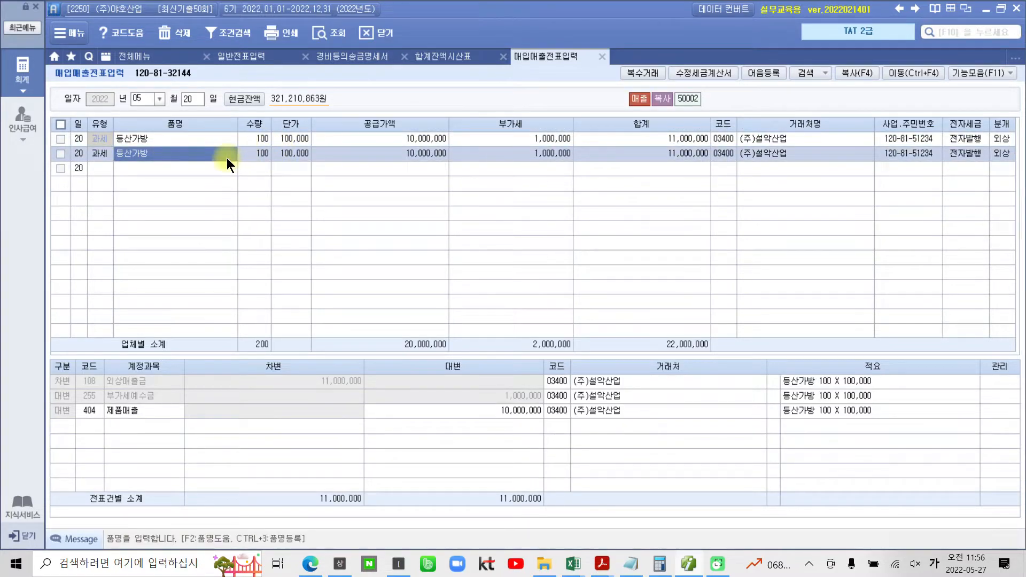
left_click(998, 139)
left_click(998, 147)
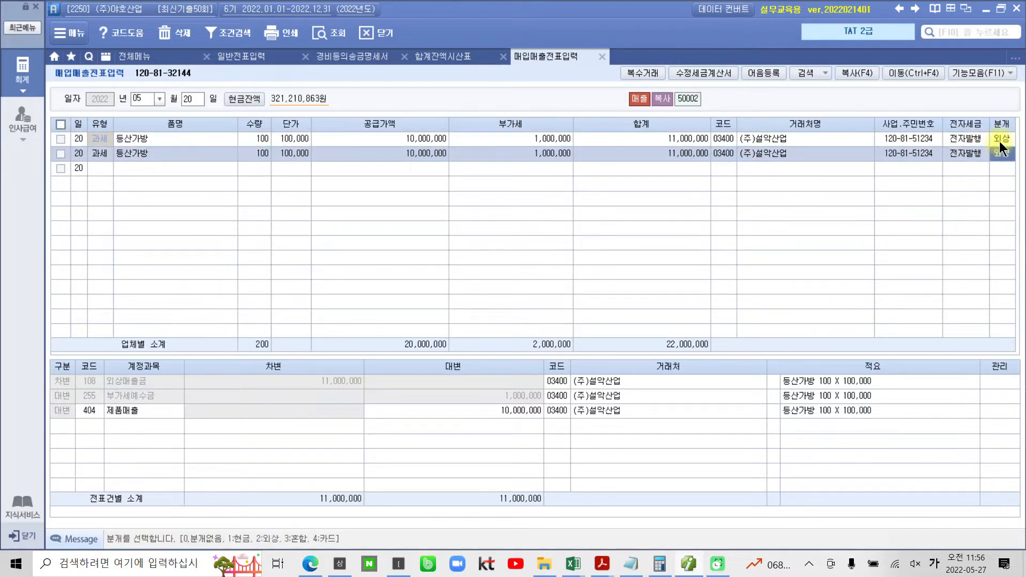
left_click(999, 140)
left_click(998, 152)
- Start a 수정세금계산서 for the second May 20 등산가방 sale with the reason 6. 착오에 의한 이중발급등
left_click(60, 153)
left_click(698, 69)
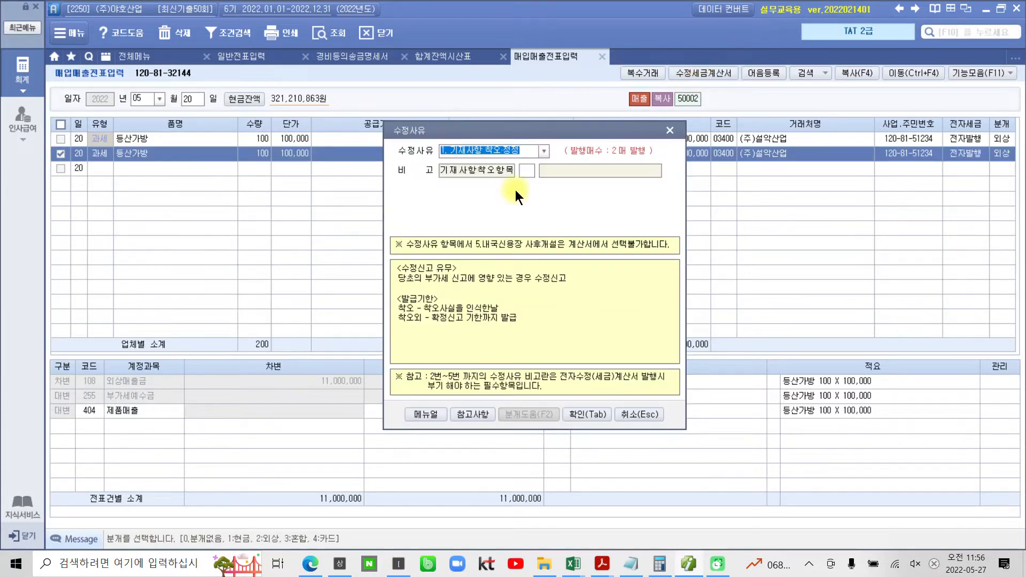
left_click(545, 152)
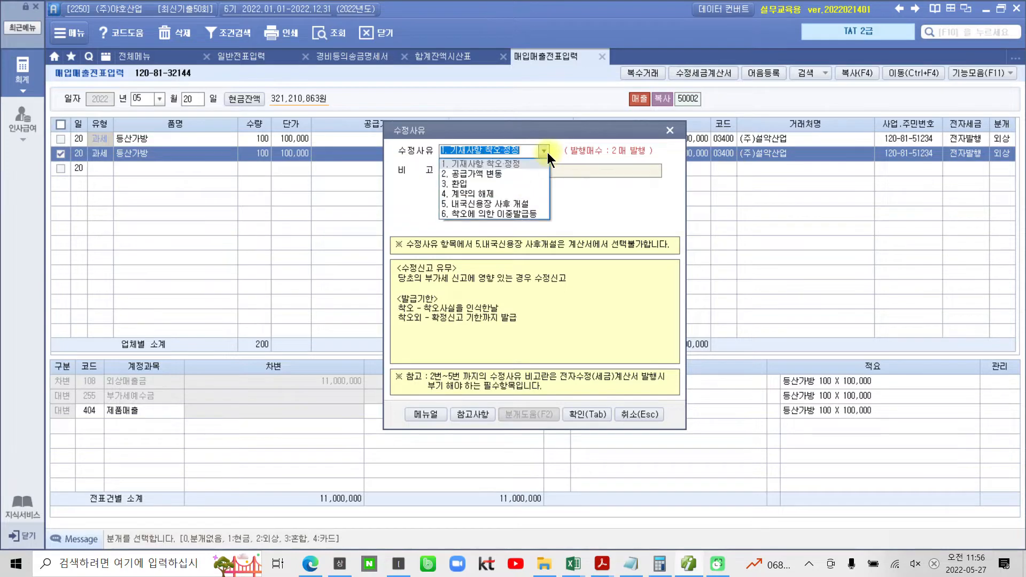
left_click(503, 214)
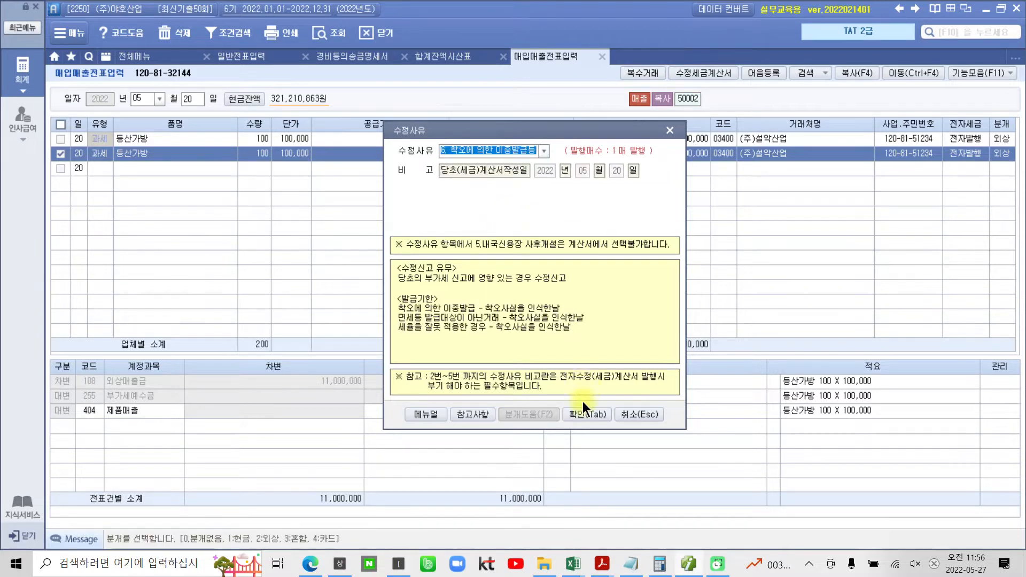
left_click(581, 415)
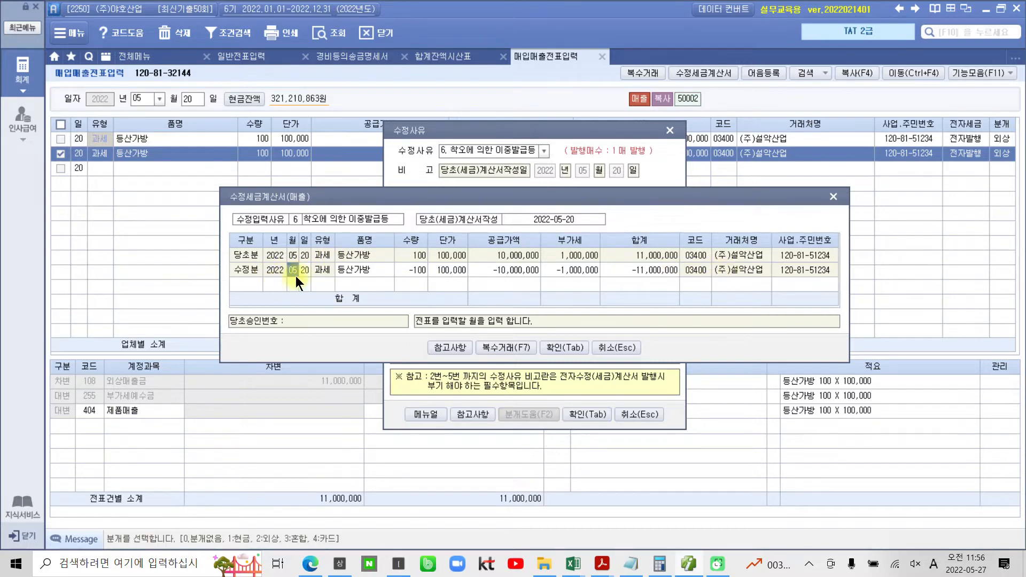
- Consult the 참고사항 table for the 작성월일 rule on 착오에 의한 이중발급, and close the table
left_click(450, 348)
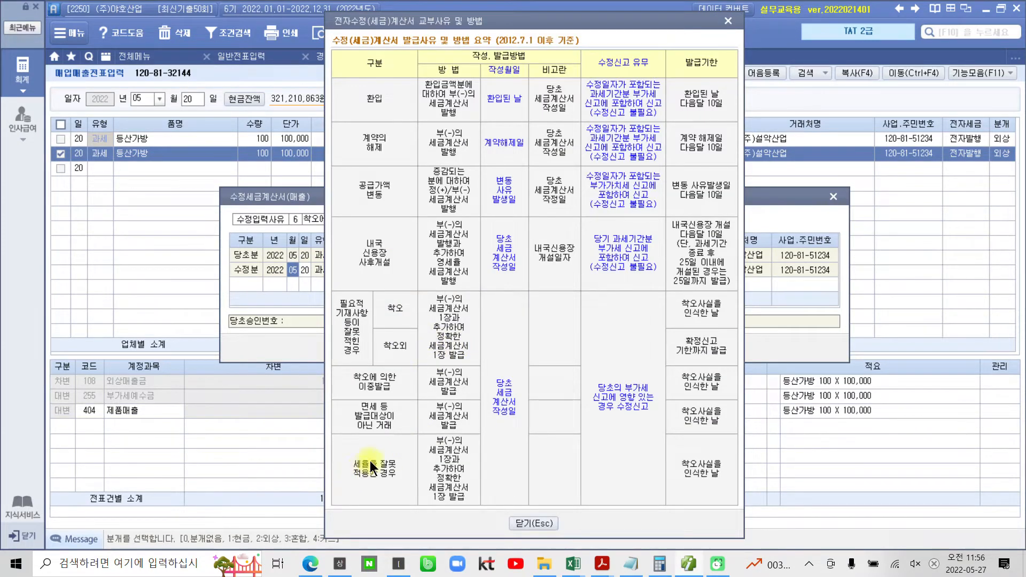
key("ctrl+2")
left_click_drag(327, 366, 428, 397)
left_click_drag(510, 412, 531, 436)
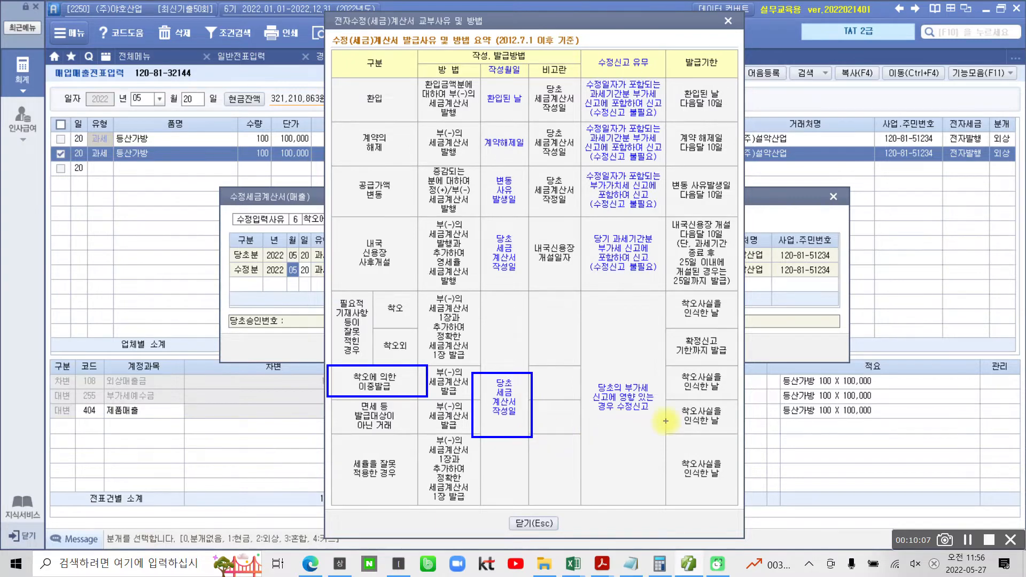
key("Escape")
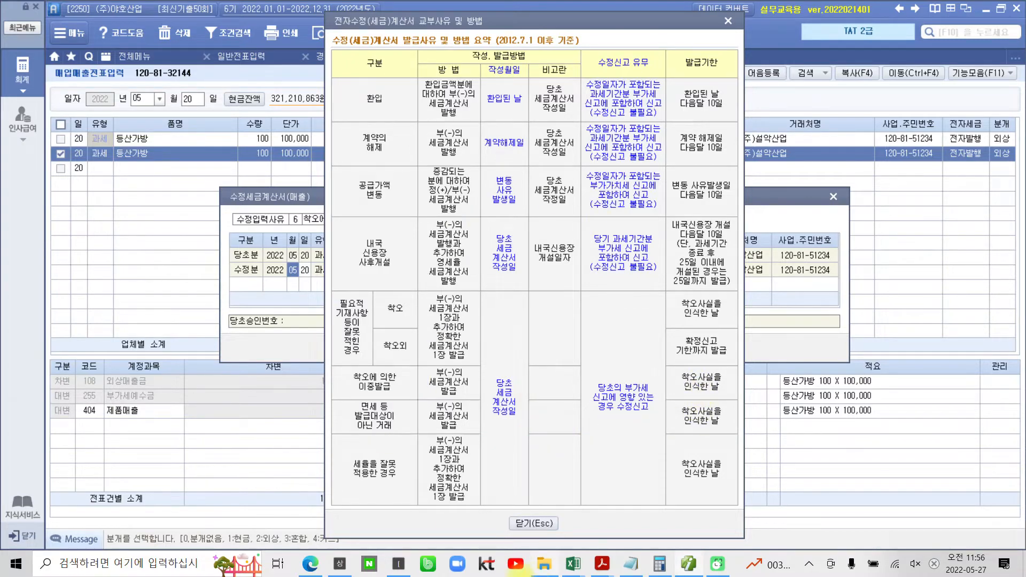
left_click(533, 524)
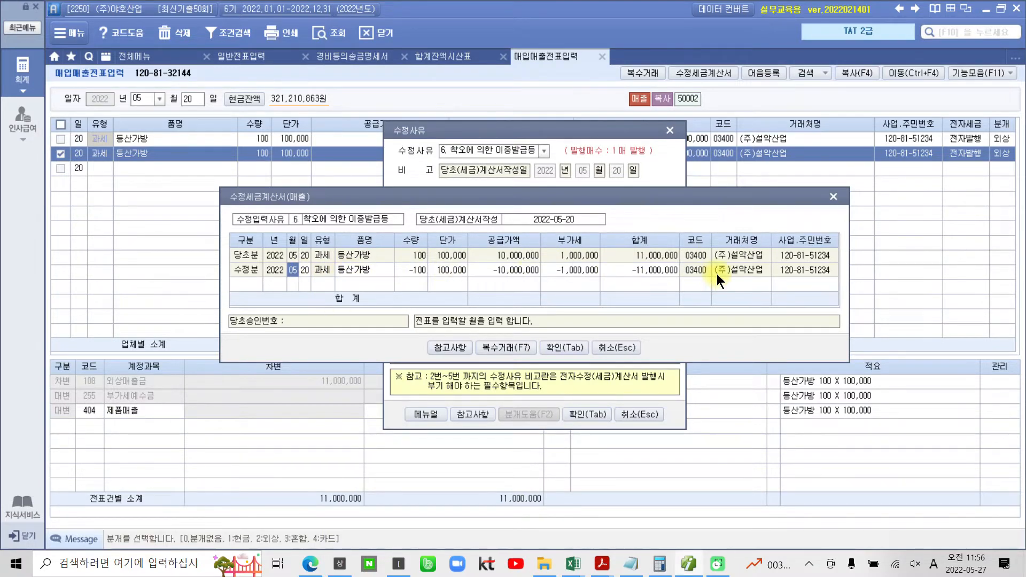
- Register the May 20 수정분 entry of -100 등산가방 for (주)설악산업 and check its journal lines
left_click(564, 347)
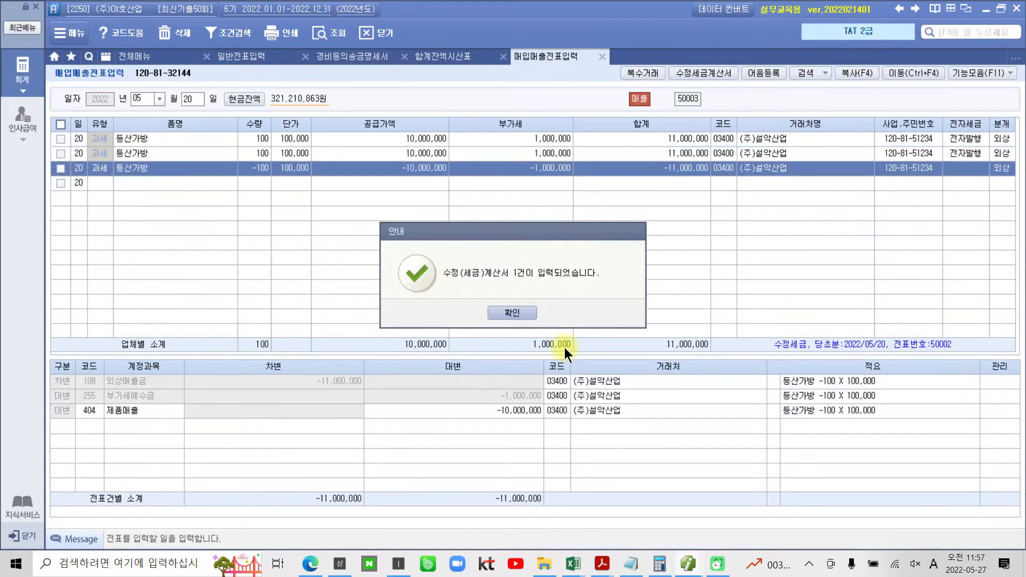
left_click(512, 313)
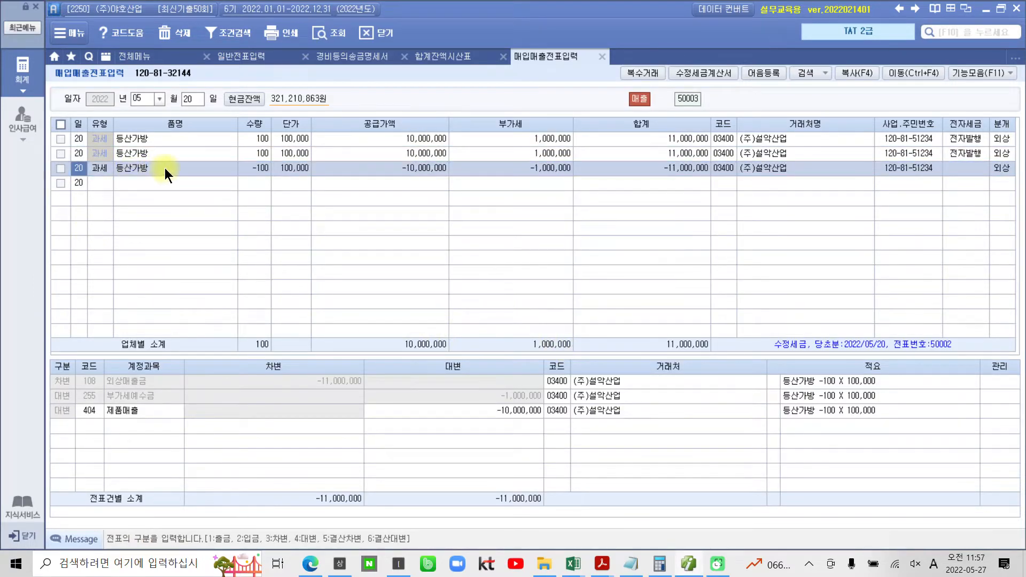
left_click(1008, 168)
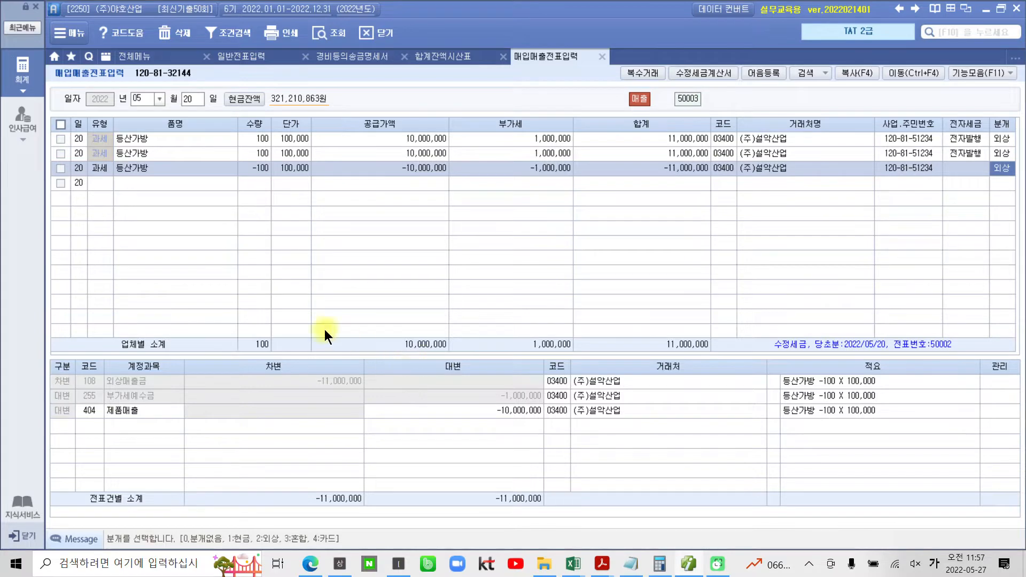
- Open 전자세금계산서 발행 및 내역관리 and list the sales invoices for all customers from 2022-05-20 to 2022-05-20
left_click(19, 76)
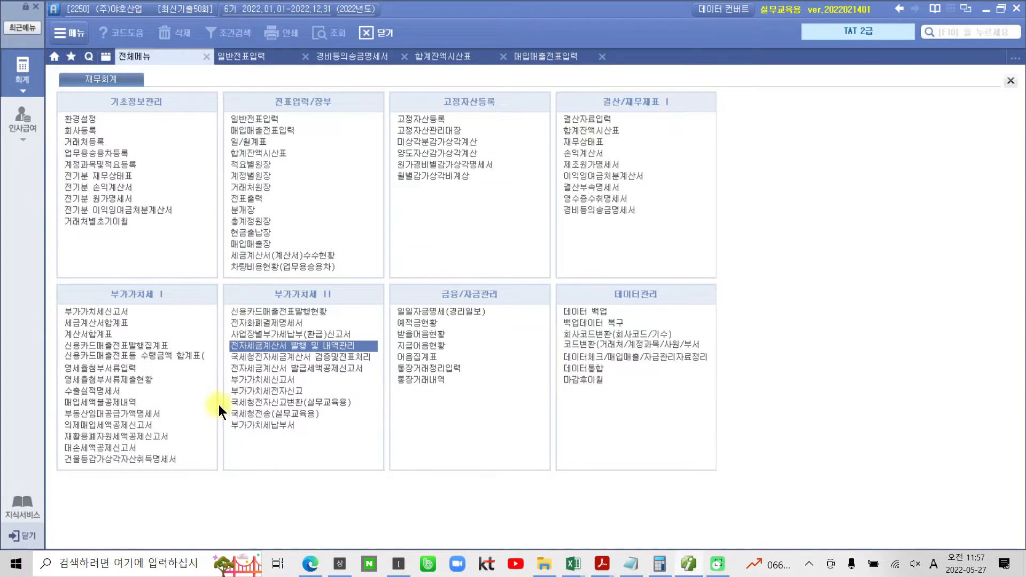
left_click(302, 348)
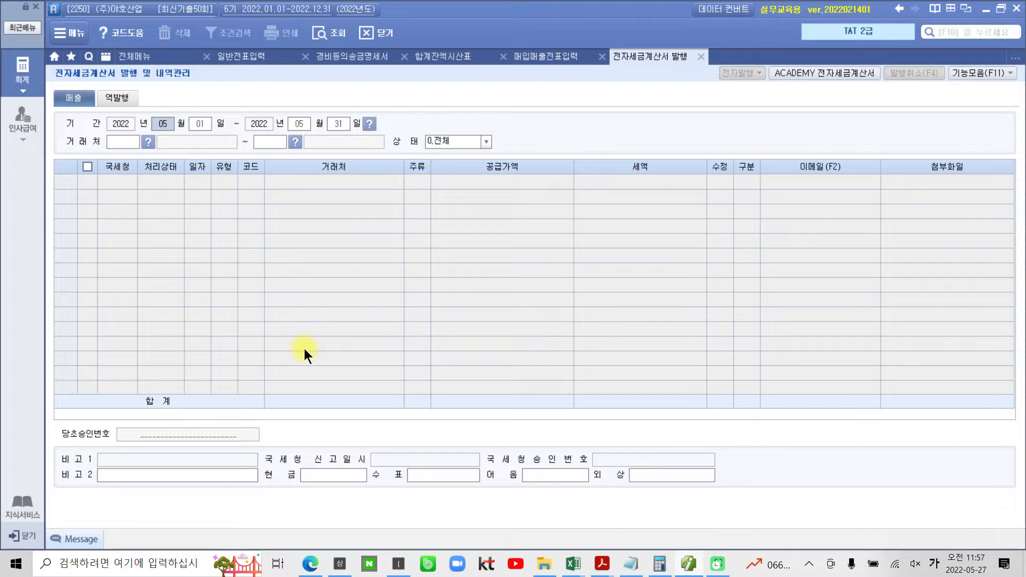
key("Return")
type("20")
key("Return")
key("Return")
type("20")
key("Return")
key("Return")
key("Return")
key("Return")
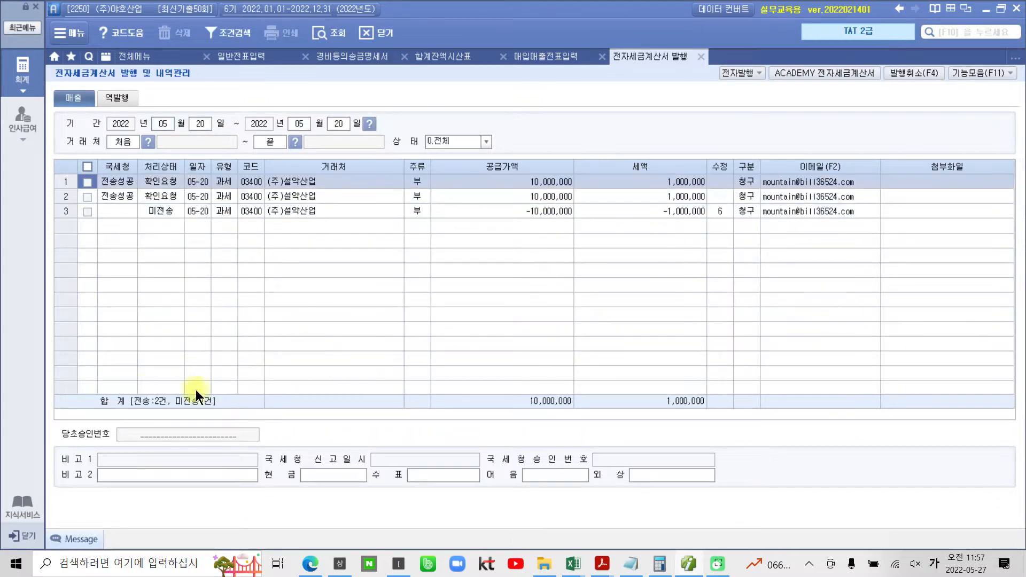
- Electronically issue the 미전송 -10,000,000 invoice for (주)설악산업, accepting the prefilled login
left_click(87, 211)
left_click(736, 73)
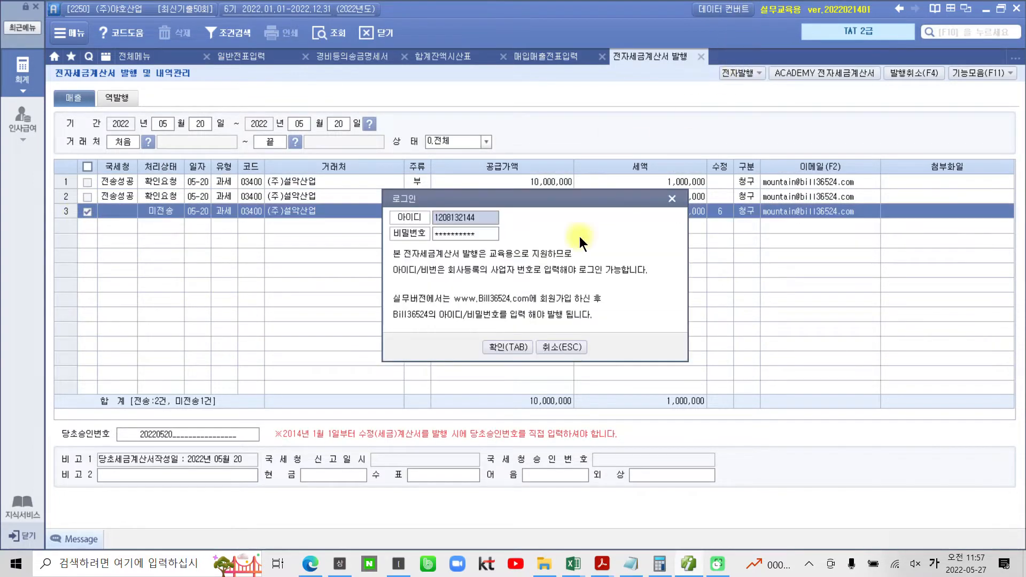
left_click(517, 348)
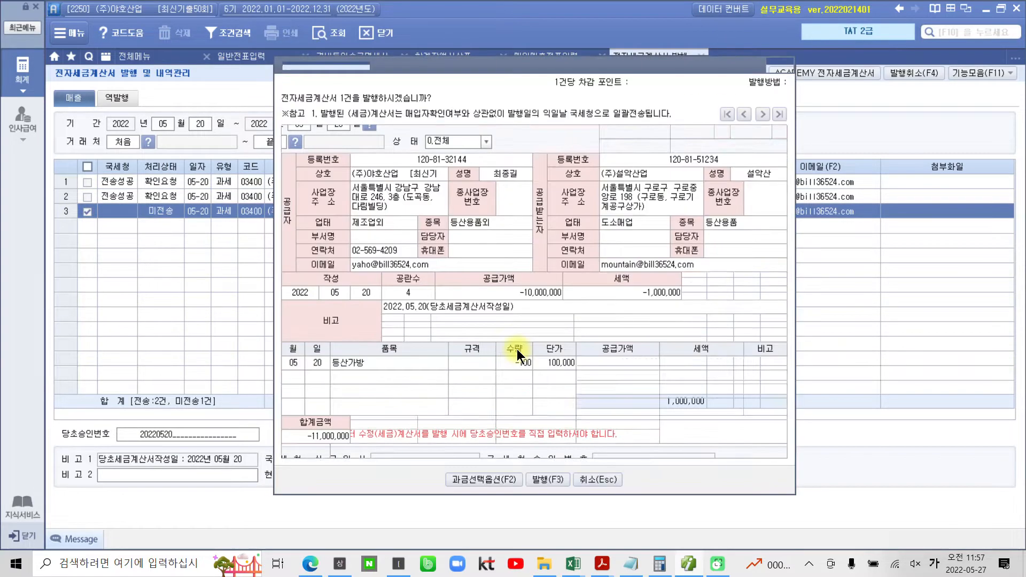
left_click(544, 481)
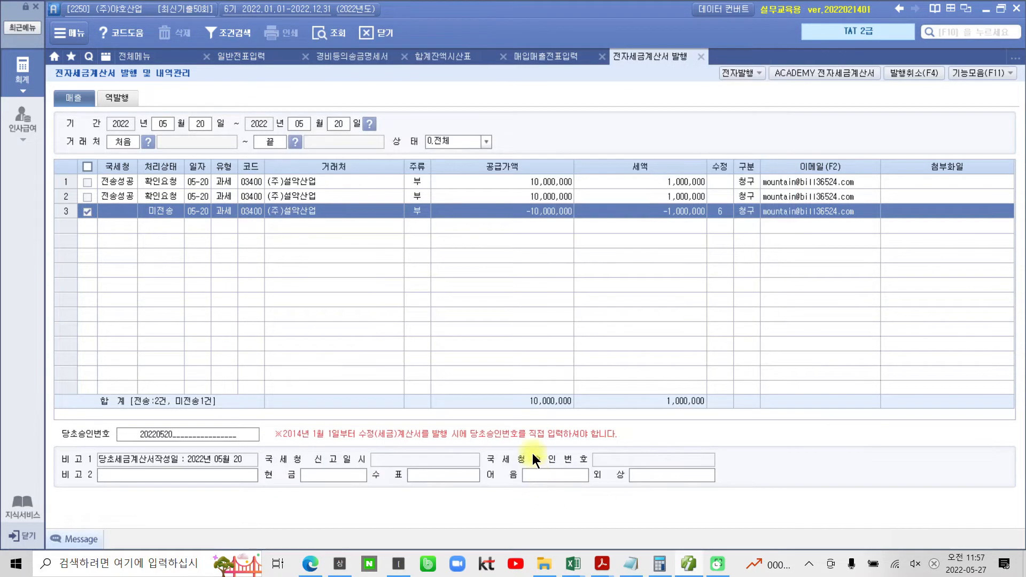
left_click(518, 315)
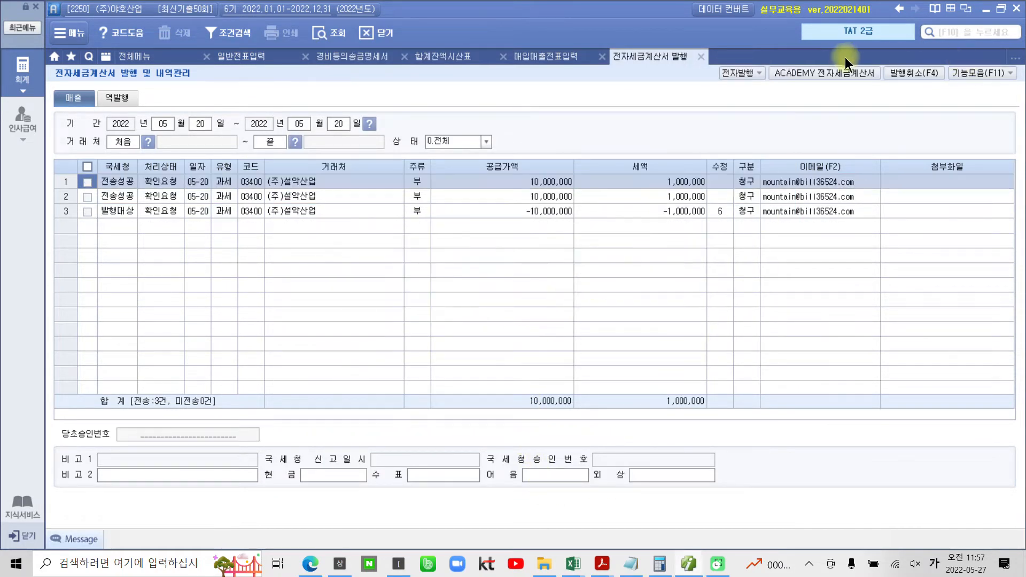
- Log in to the Bill36524 ACADEMY service, retrieve the 미전송 sales invoice dated 2022-05-20 and issue the 전자 수정세금계산서
left_click(829, 71)
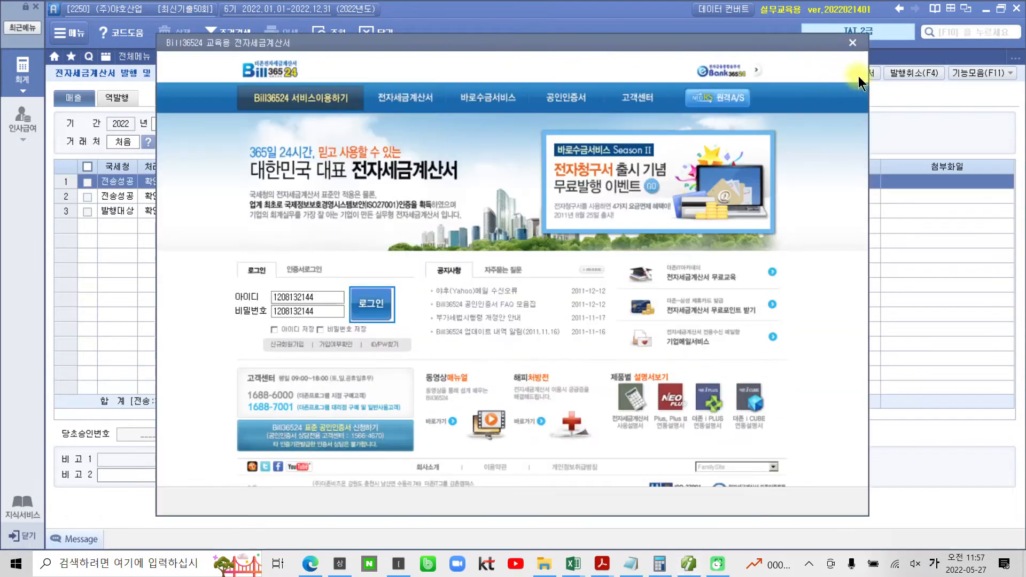
left_click(380, 309)
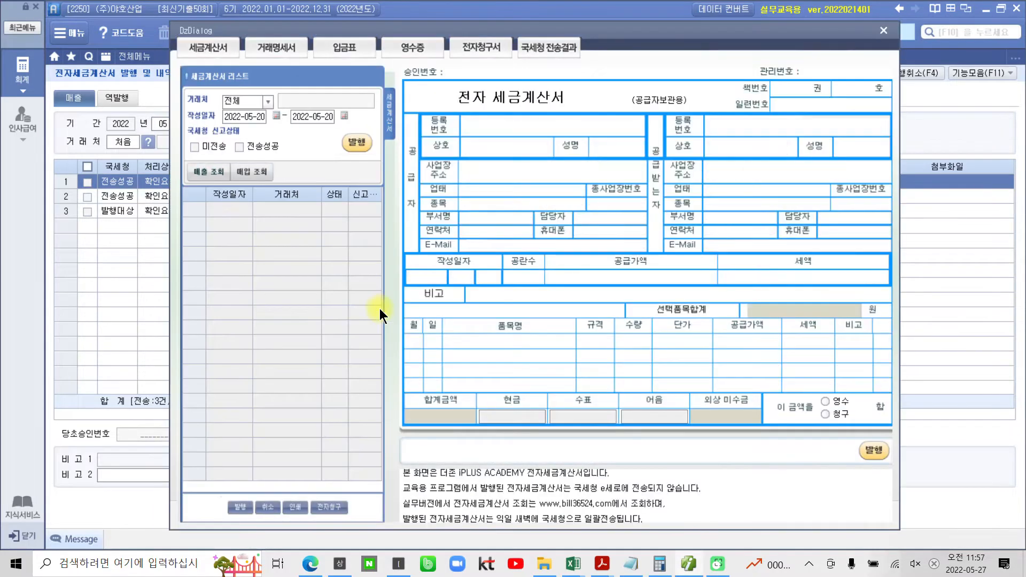
left_click(206, 172)
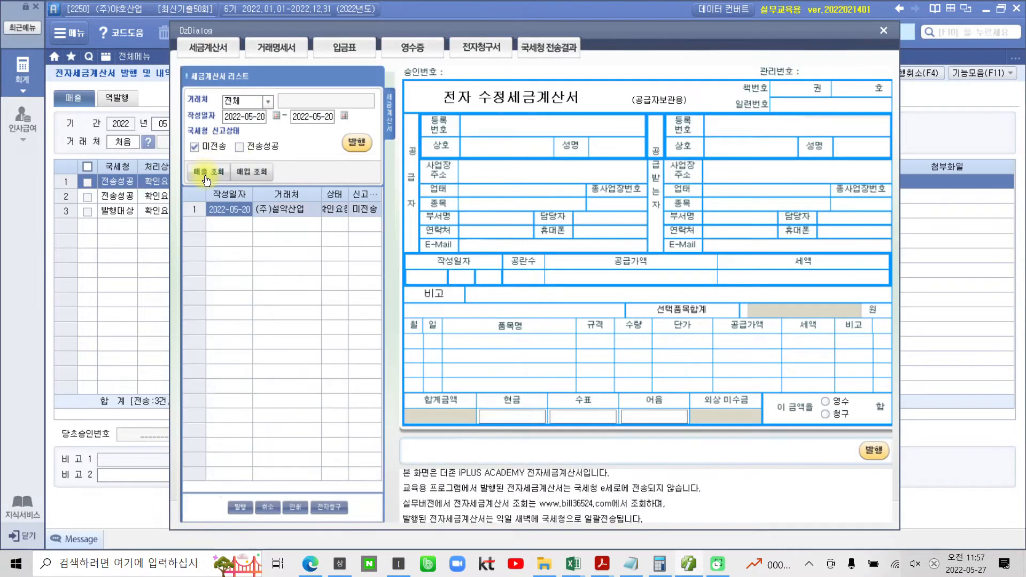
left_click(346, 150)
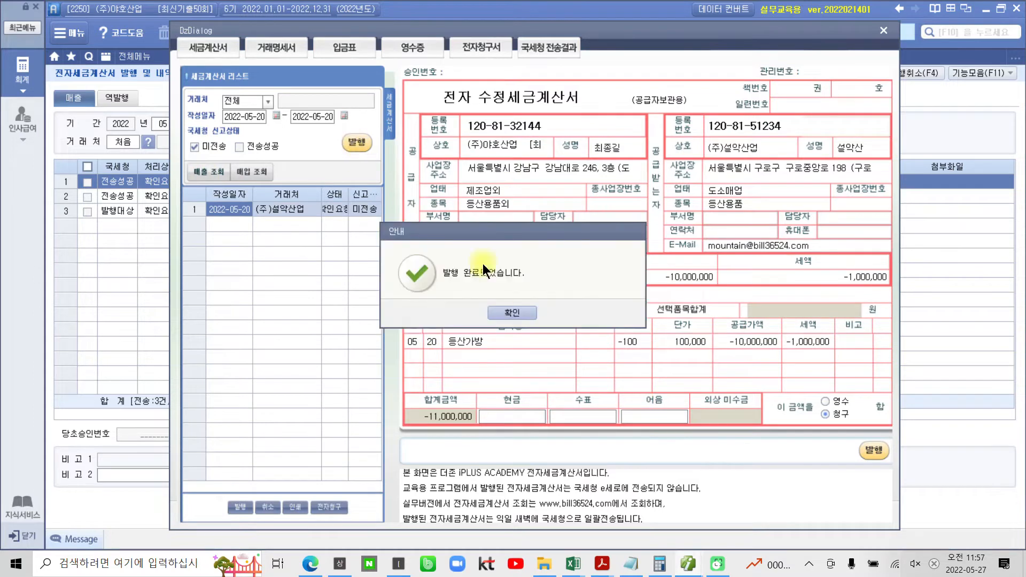
- Acknowledge the completed issue, then close the Bill36524 window and the 전자세금계산서 발행 및 내역관리 screen
left_click(520, 312)
left_click(521, 311)
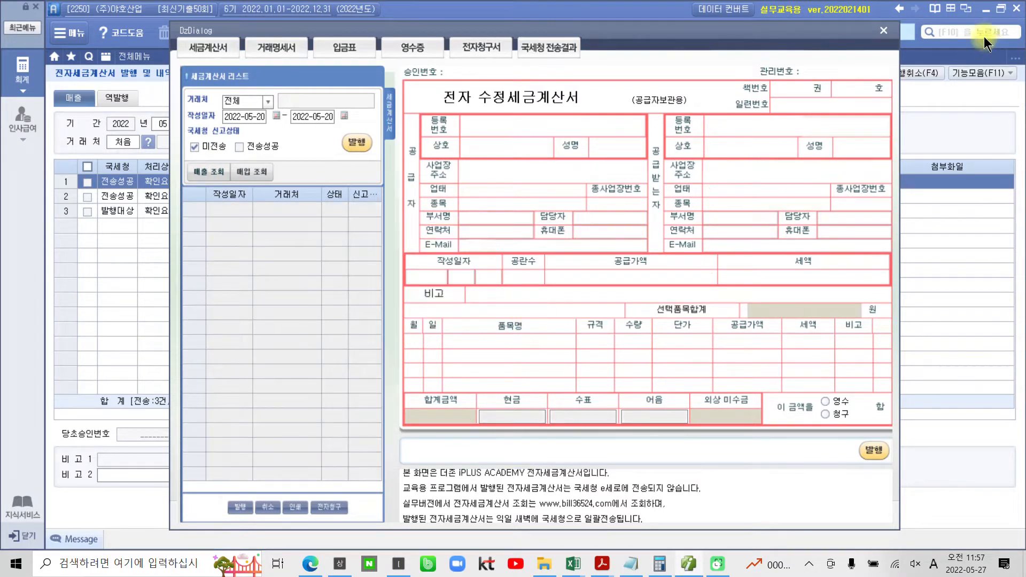
left_click(883, 30)
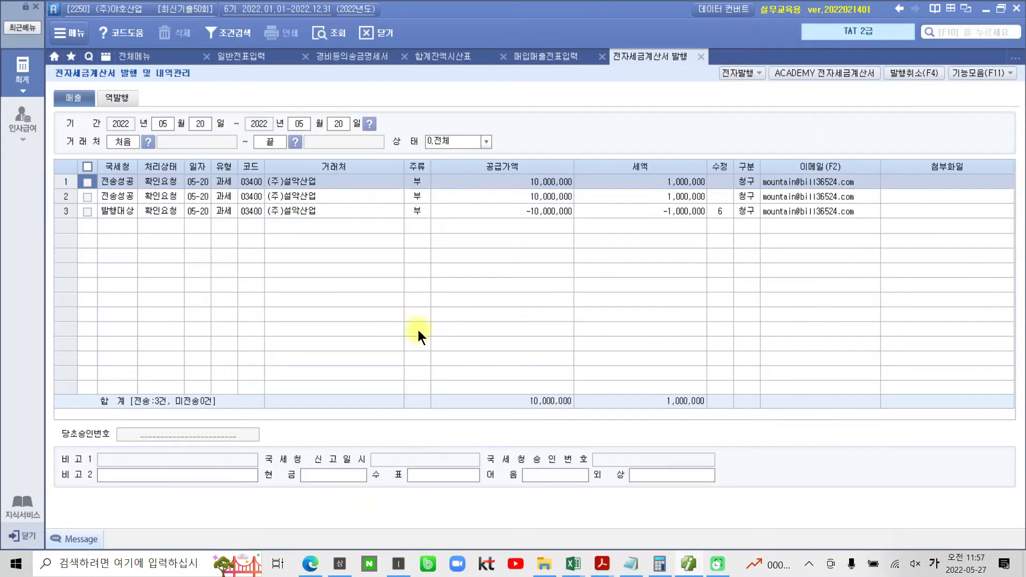
left_click(700, 56)
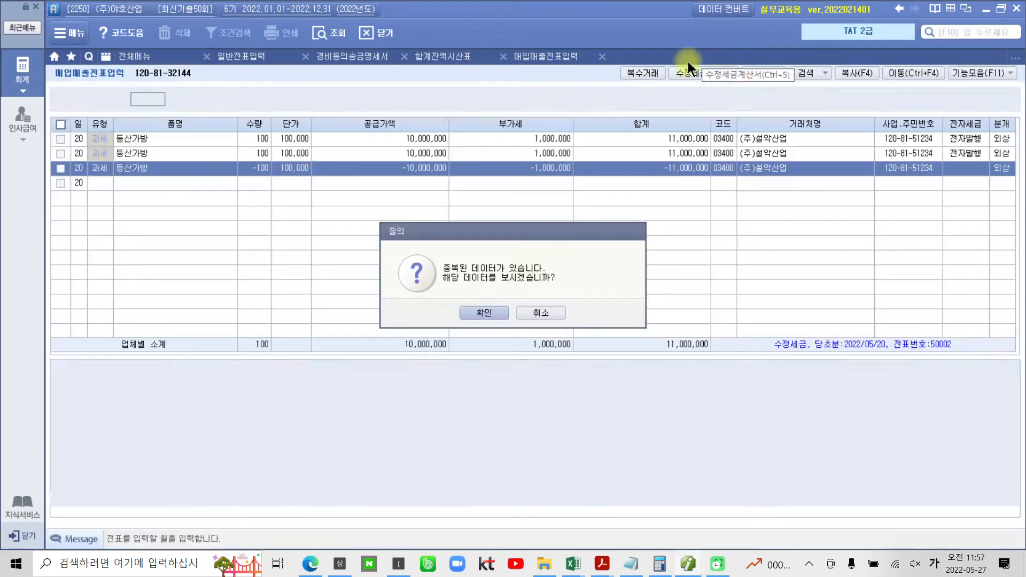
- Dismiss the duplicate-data query, reload the May 20 entries in 매입매출전표입력 and check the -100 등산가방 entry
left_click(553, 315)
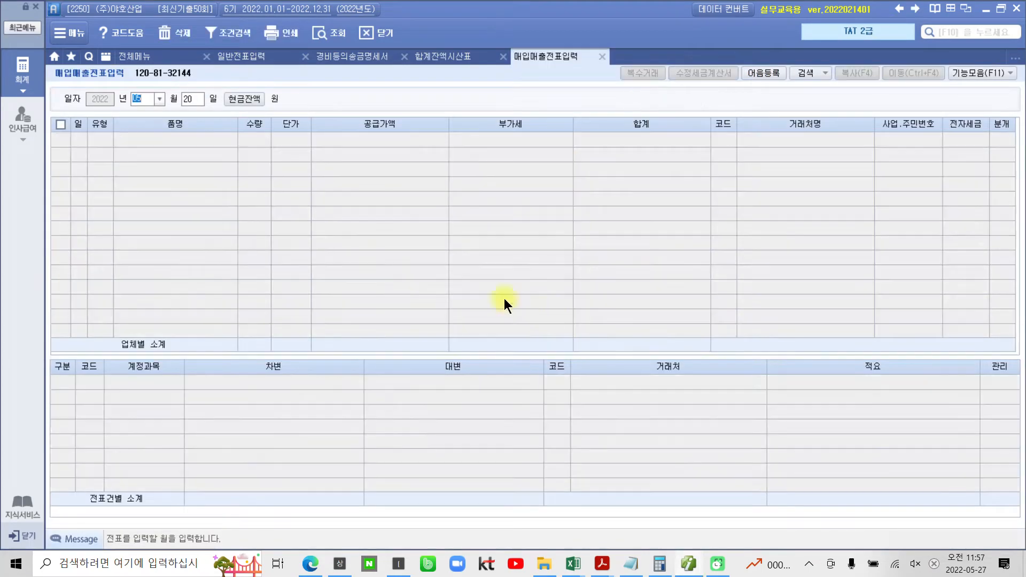
key("Return")
left_click(997, 169)
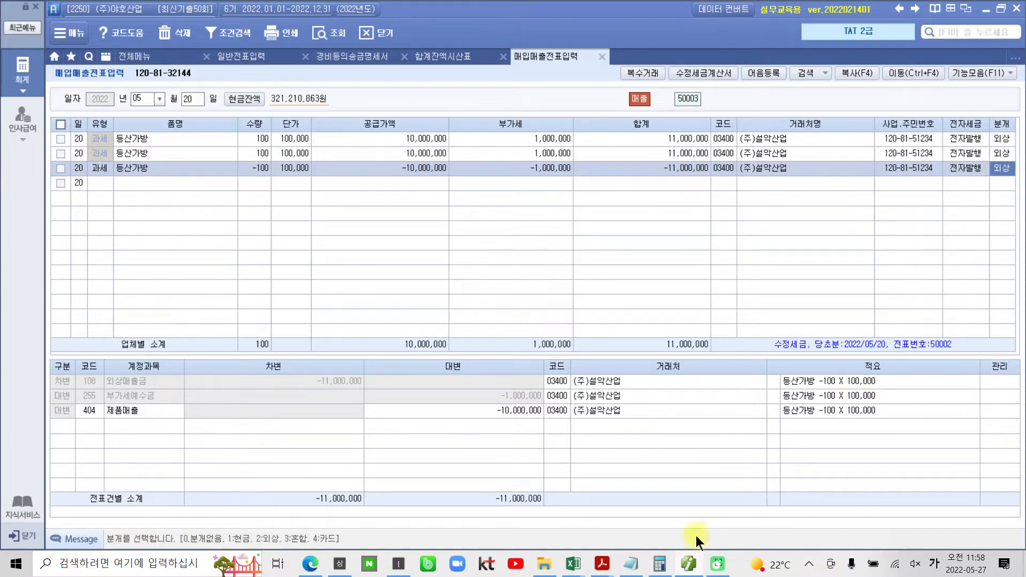
- Switch to the exam PDF in Acrobat Reader and read problem 3's 자료 1, the office 월세계약서
left_click(602, 564)
scroll(597, 427, "down", 3)
scroll(597, 428, "down", 15)
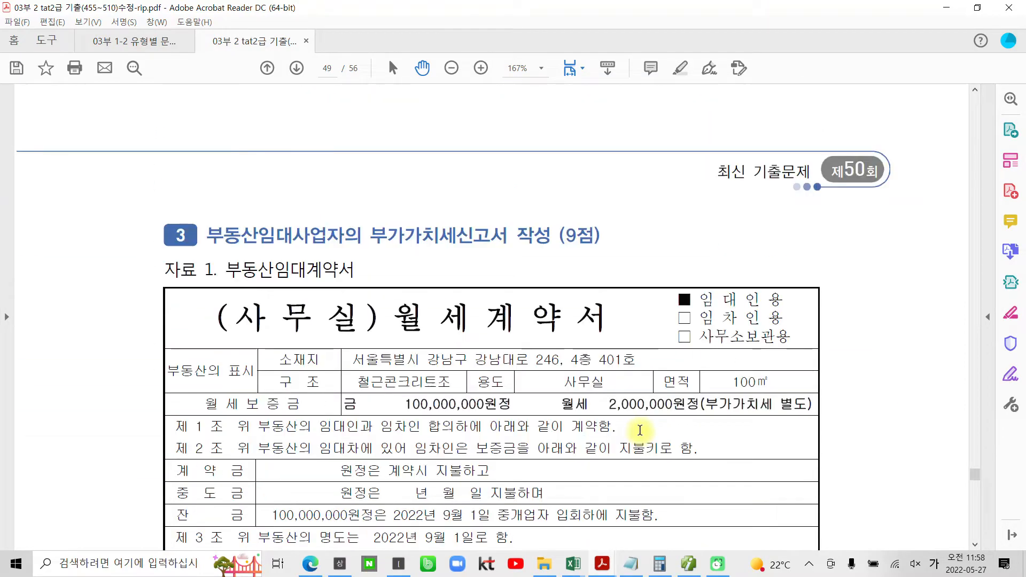
scroll(639, 431, "down", 3)
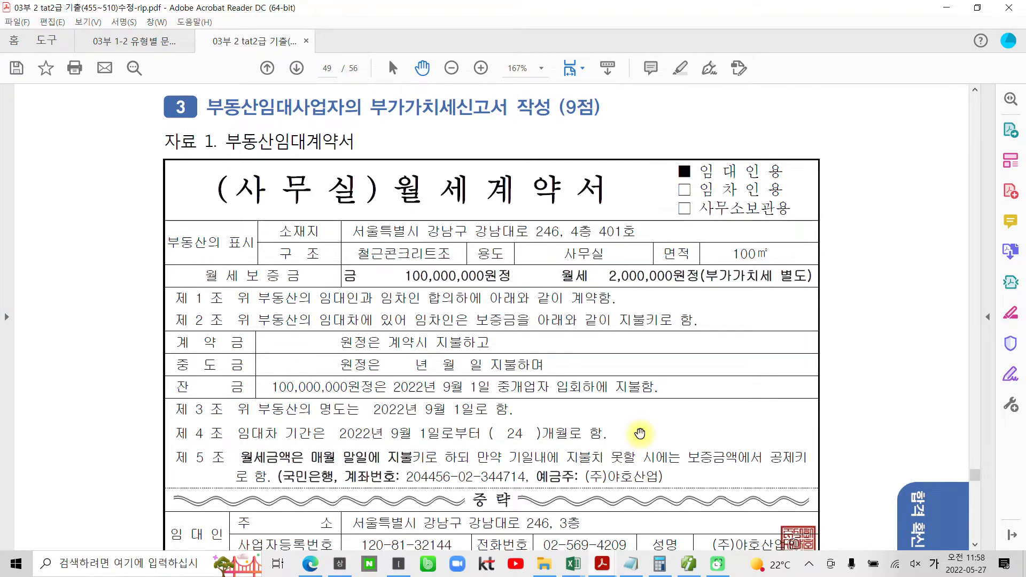
scroll(640, 433, "up", 20)
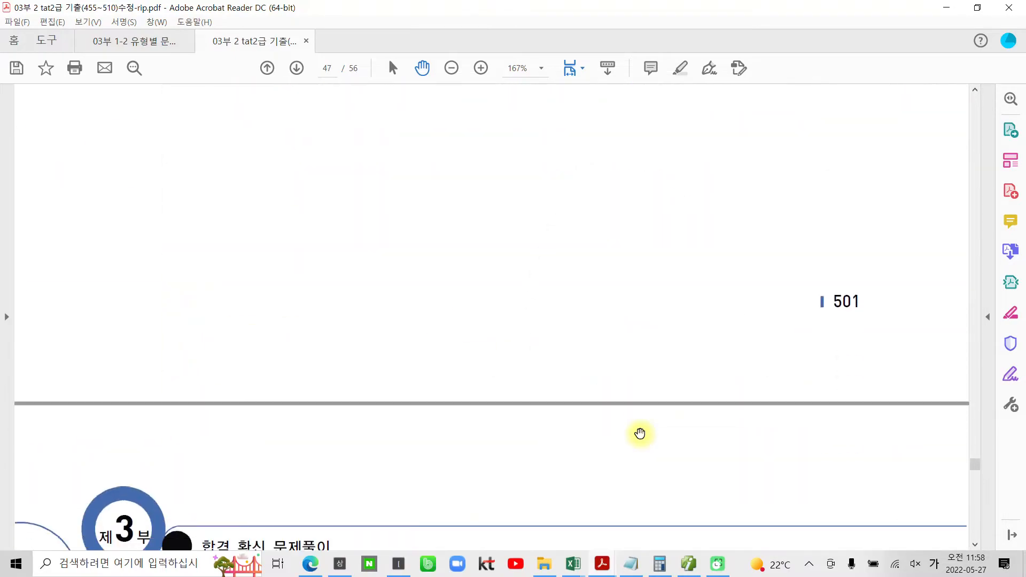
scroll(640, 433, "down", 10)
scroll(640, 433, "down", 10)
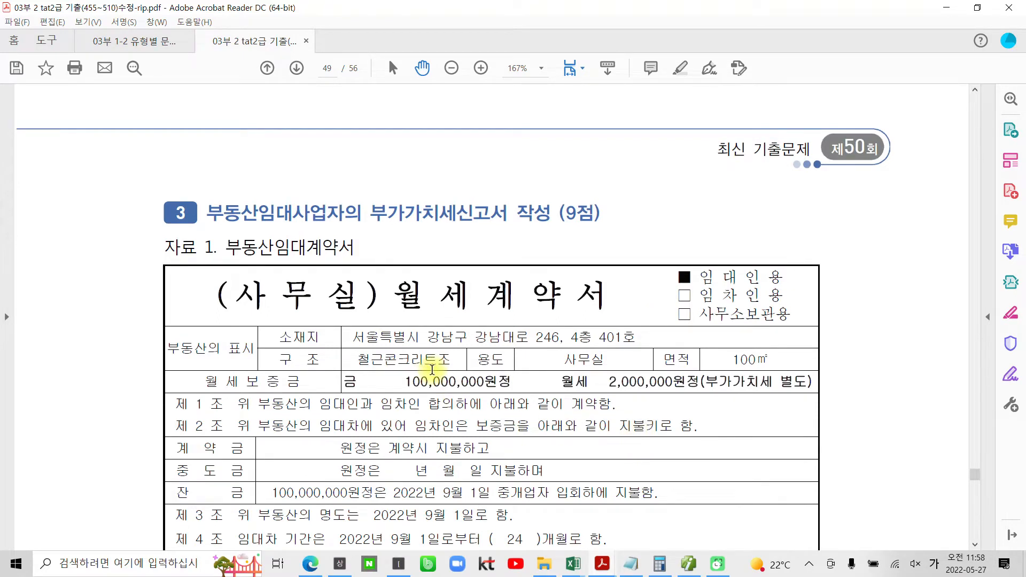
scroll(432, 371, "down", 3)
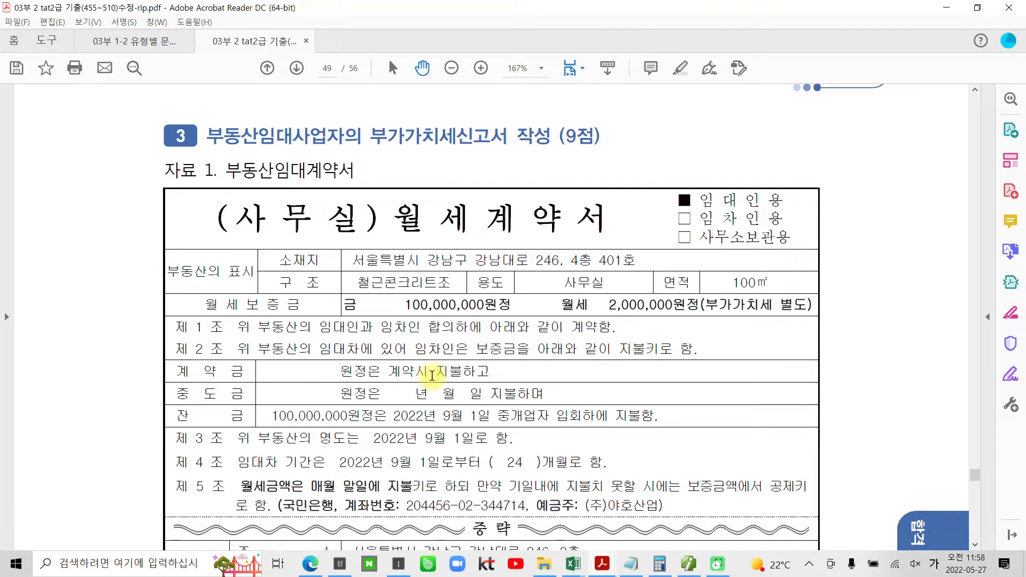
scroll(431, 374, "down", 1)
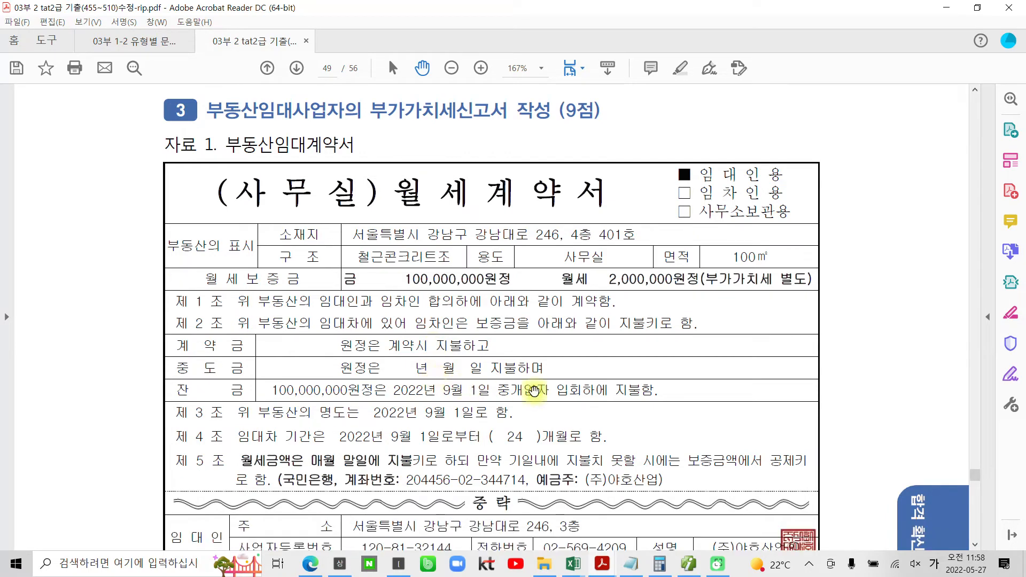
scroll(531, 385, "down", 6)
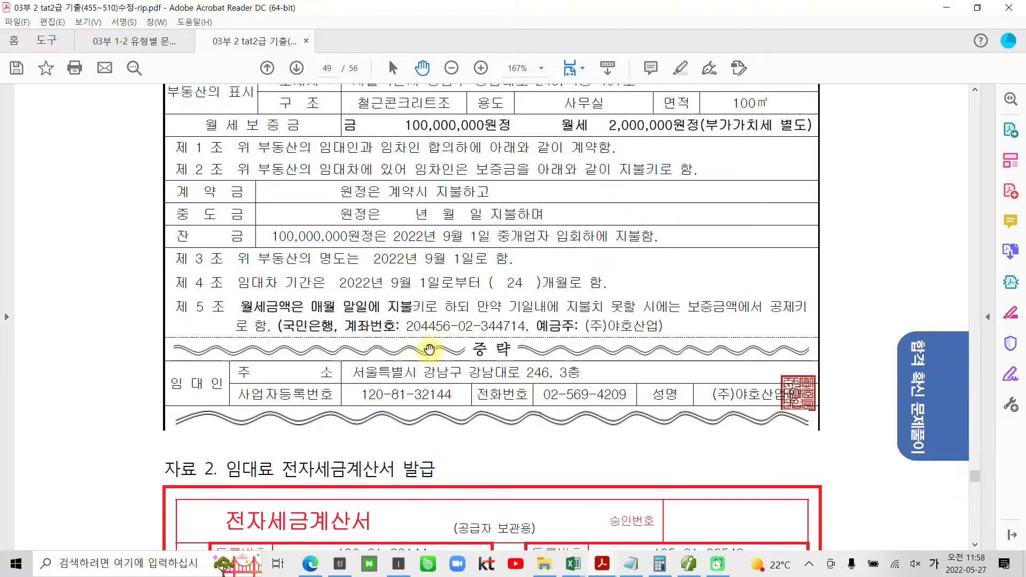
scroll(428, 350, "up", 2)
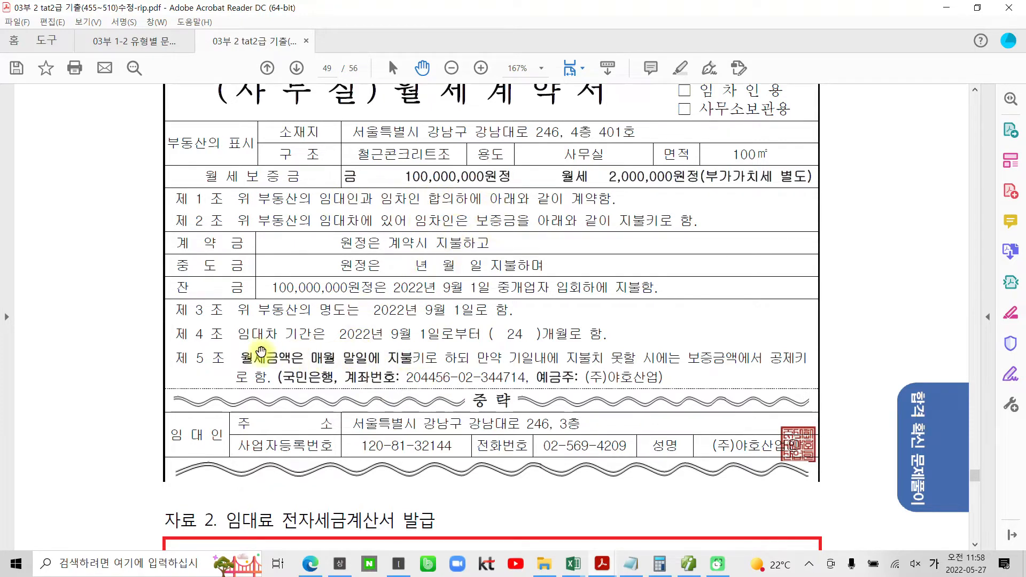
scroll(219, 377, "down", 2)
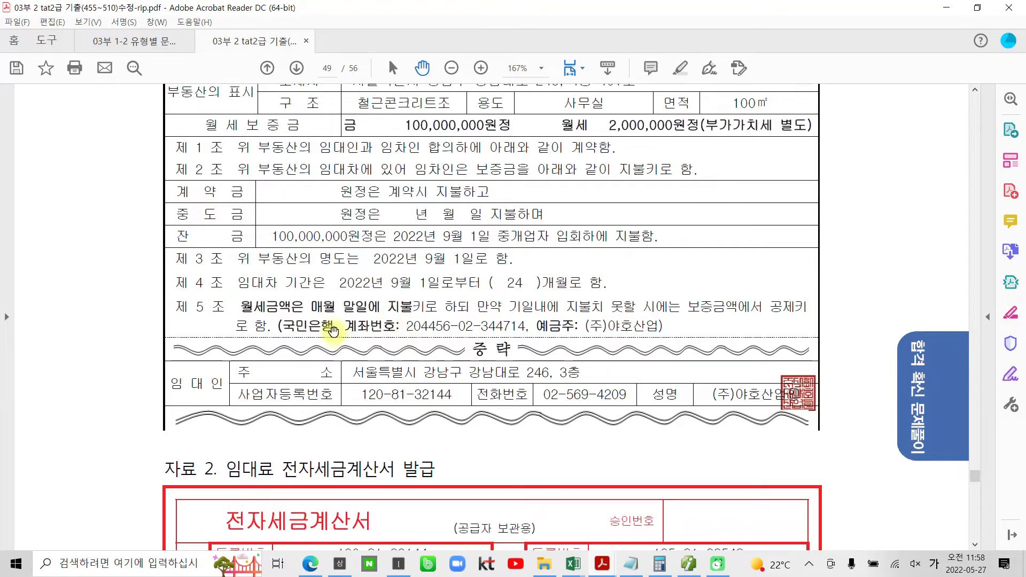
scroll(451, 325, "down", 2)
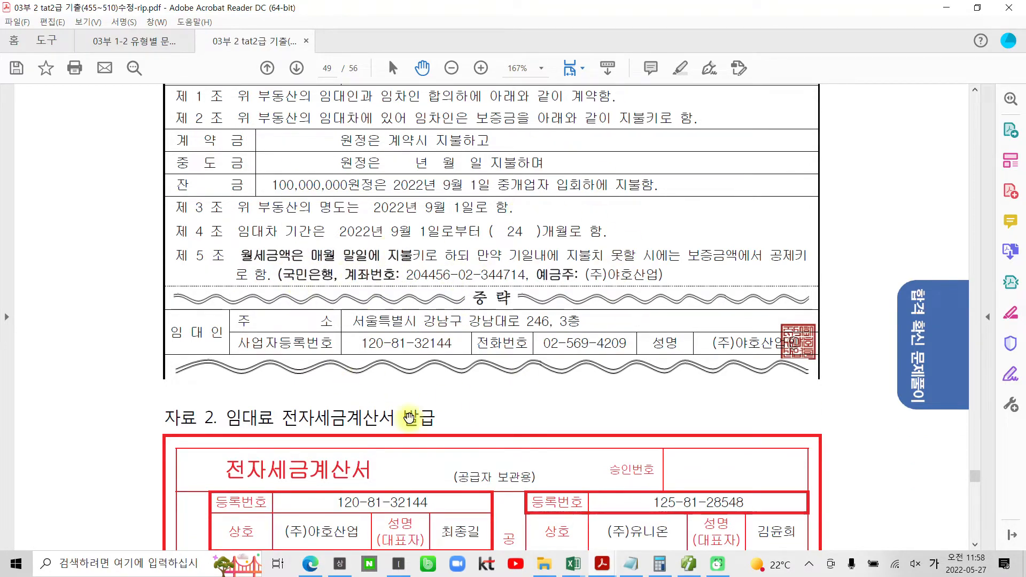
- Highlight "임대인이 부담하기로 하였다." in item 3 of the 자료설명 for problem 3
scroll(384, 435, "down", 3)
scroll(383, 436, "down", 20)
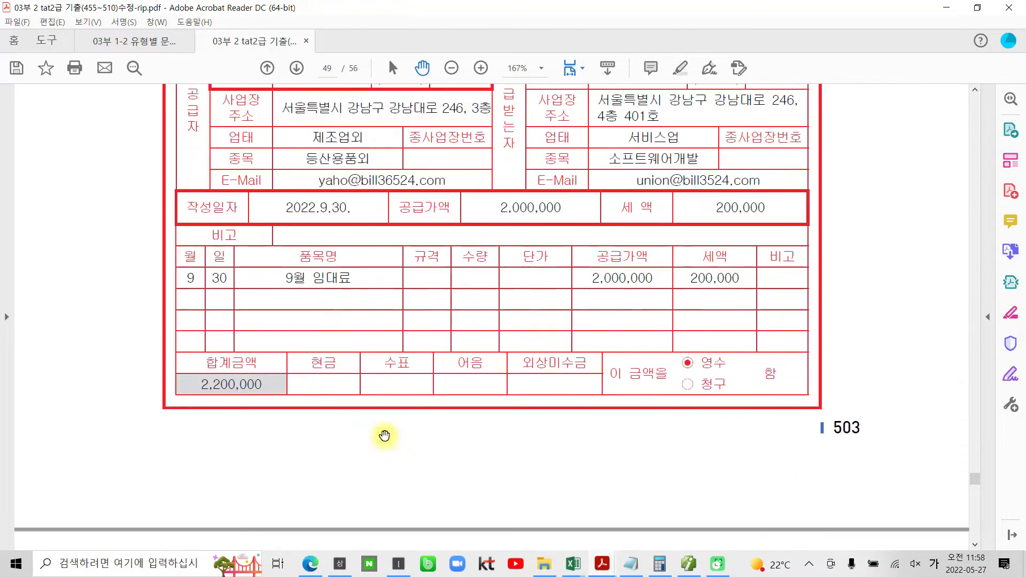
scroll(384, 435, "down", 14)
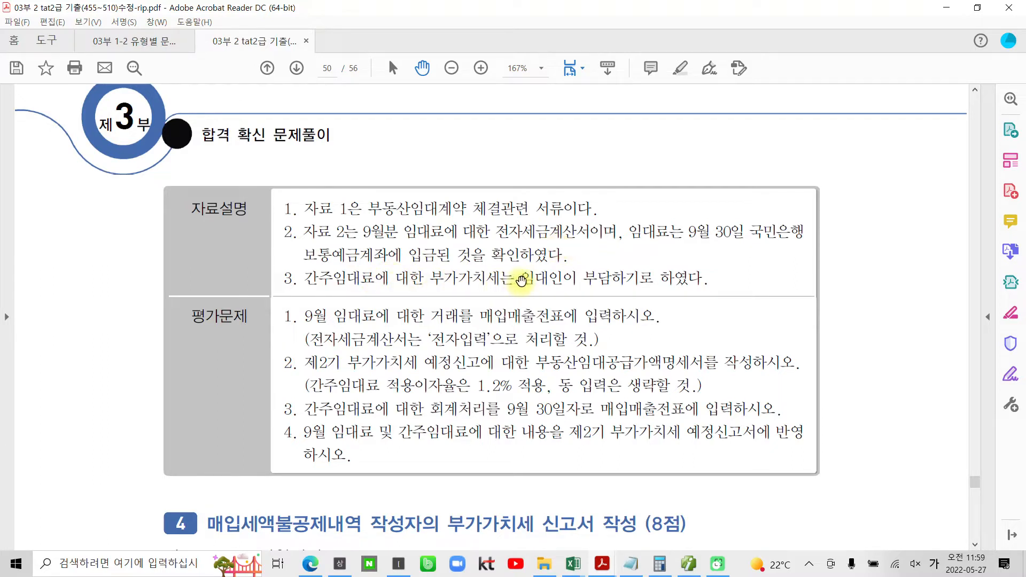
left_click_drag(521, 278, 710, 278)
right_click(670, 278)
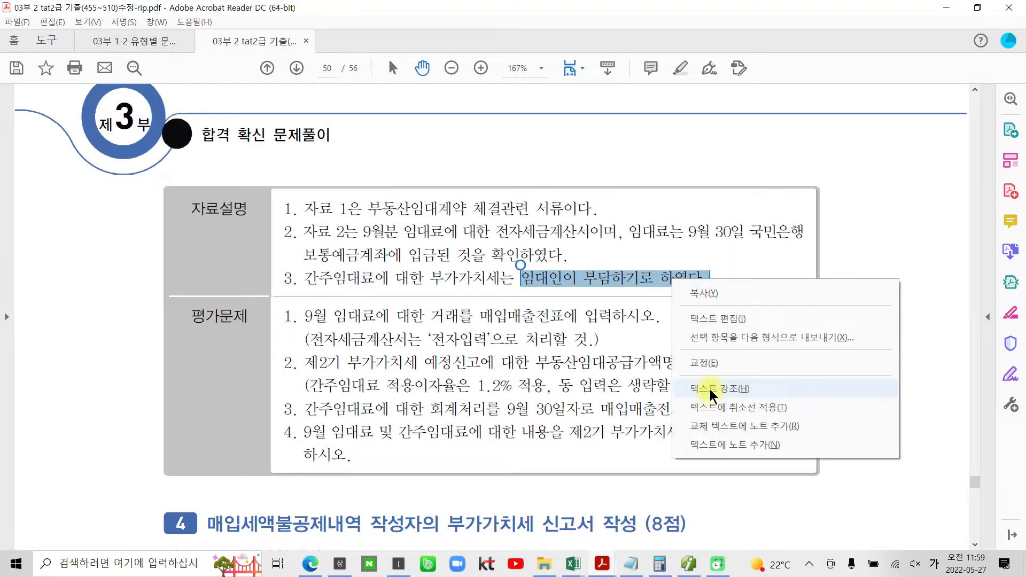
left_click(711, 389)
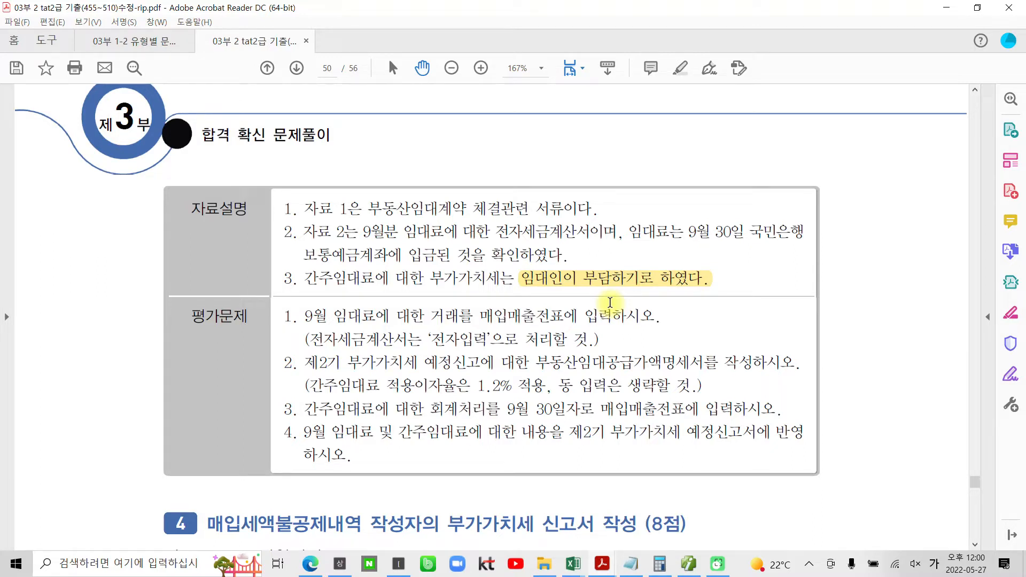
- Read 평가문제 1 and review the 자료 2 전자세금계산서 for the September rent
scroll(385, 364, "down", 1)
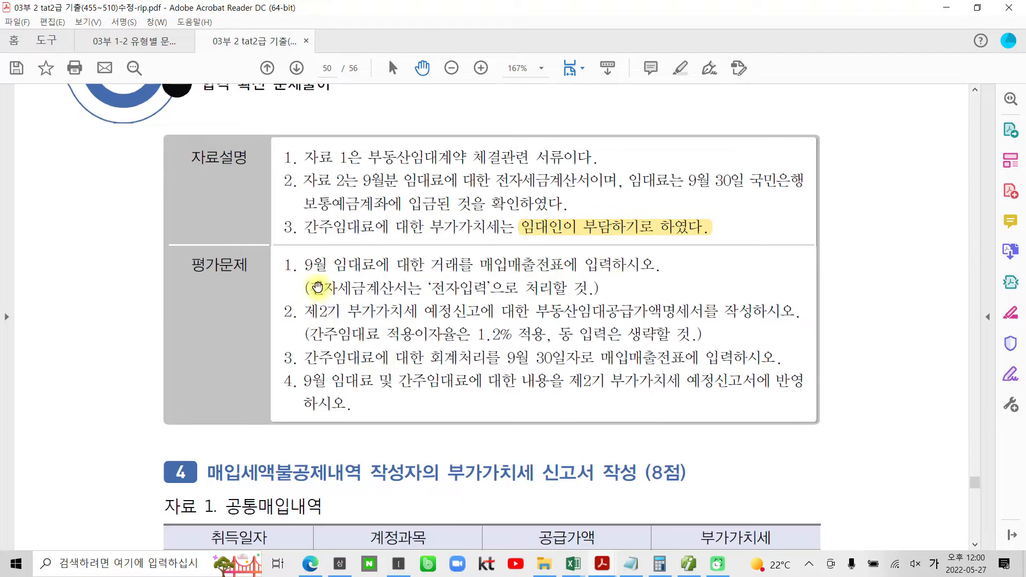
left_click_drag(304, 265, 447, 263)
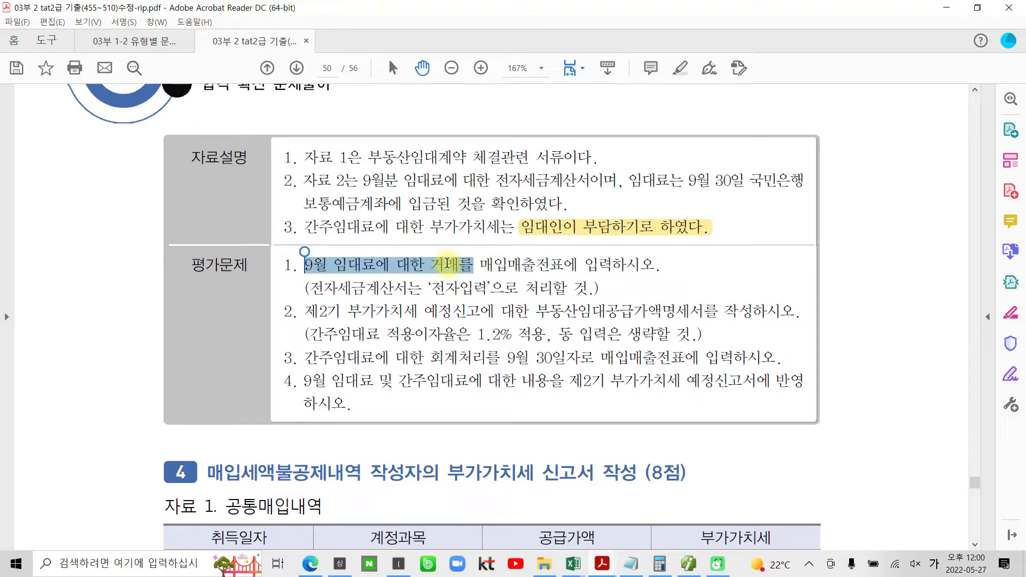
left_click_drag(448, 263, 658, 266)
left_click(421, 292)
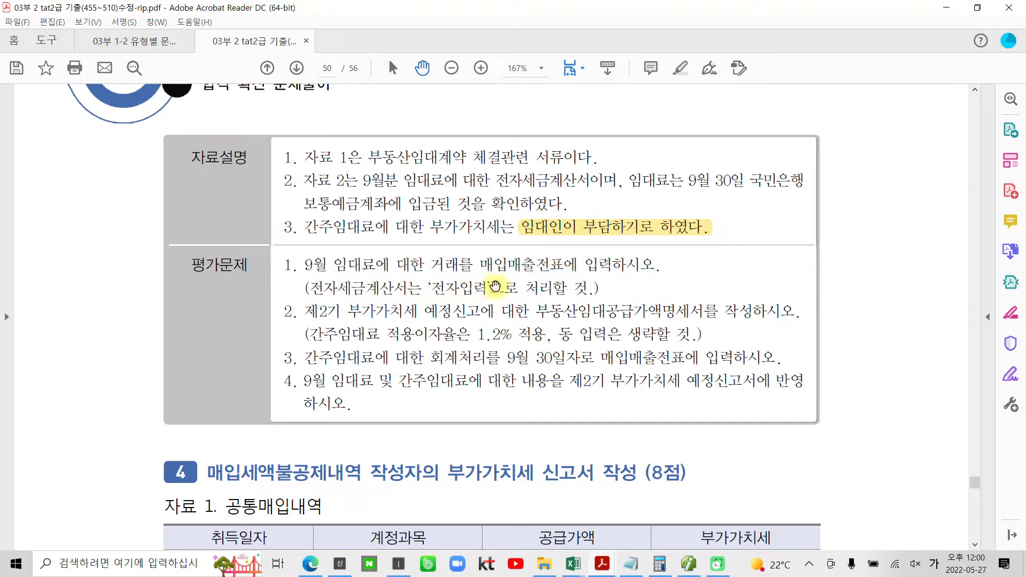
scroll(537, 340, "up", 10)
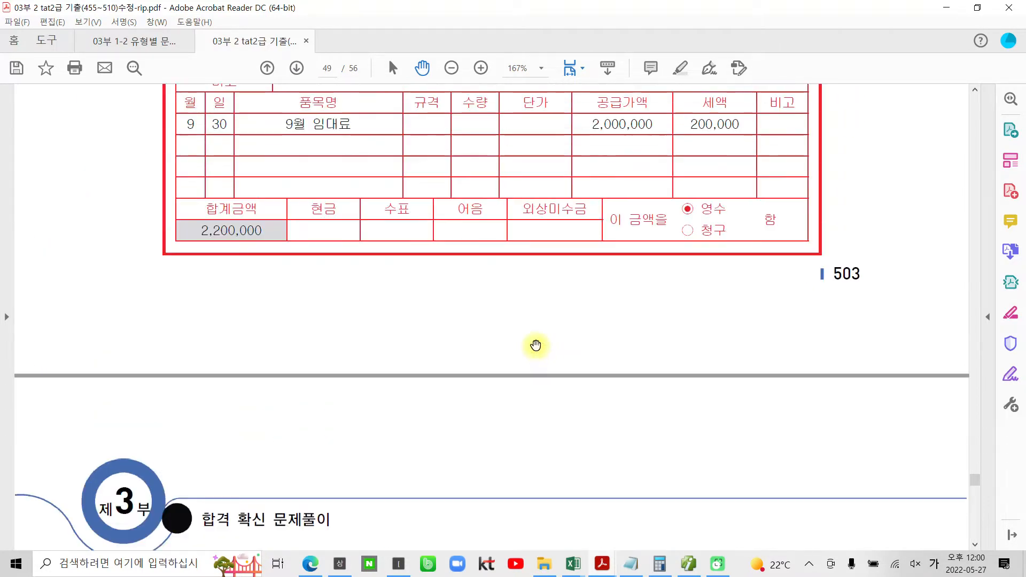
scroll(536, 345, "up", 2)
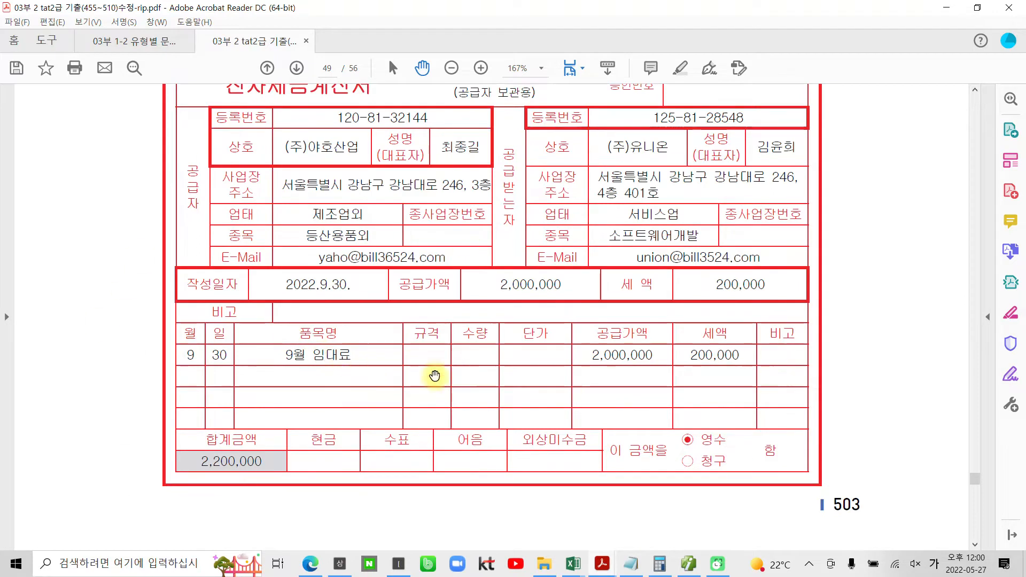
scroll(394, 337, "up", 2)
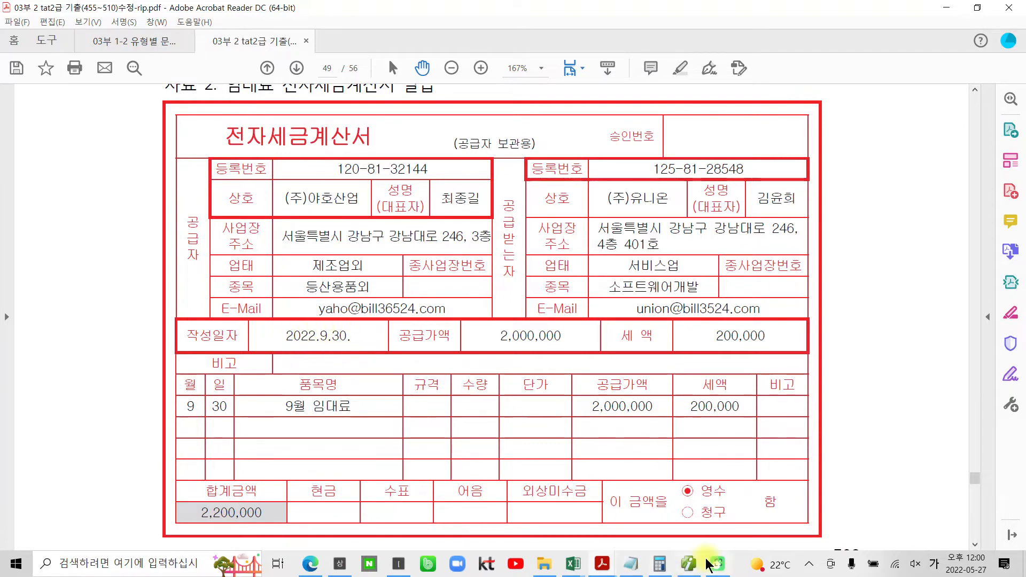
- Switch to 더존 iPlus and set the 매입매출전표입력 date to September 30, dismissing the duplicate-data query
left_click(686, 564)
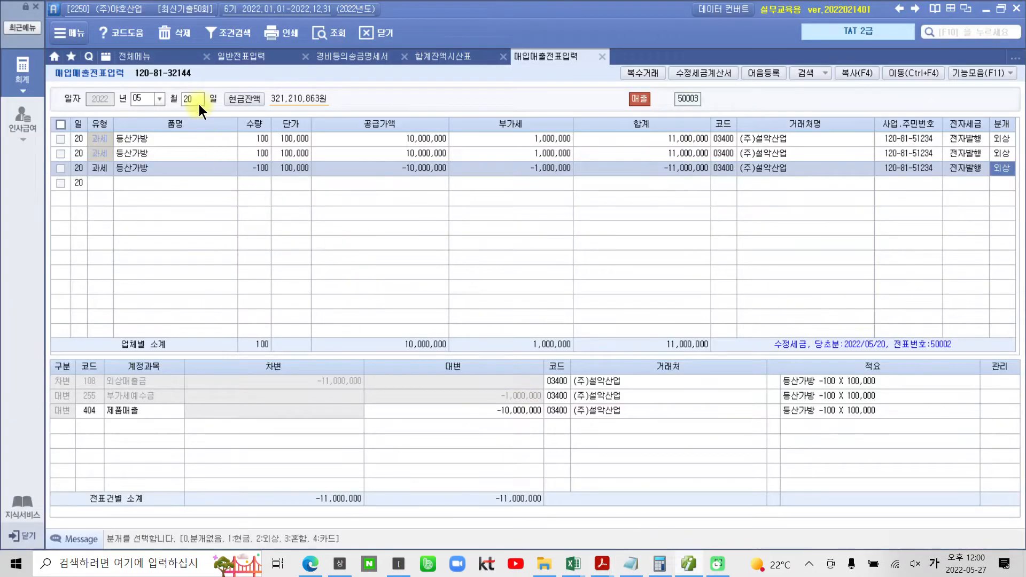
left_click(161, 100)
left_click(526, 308)
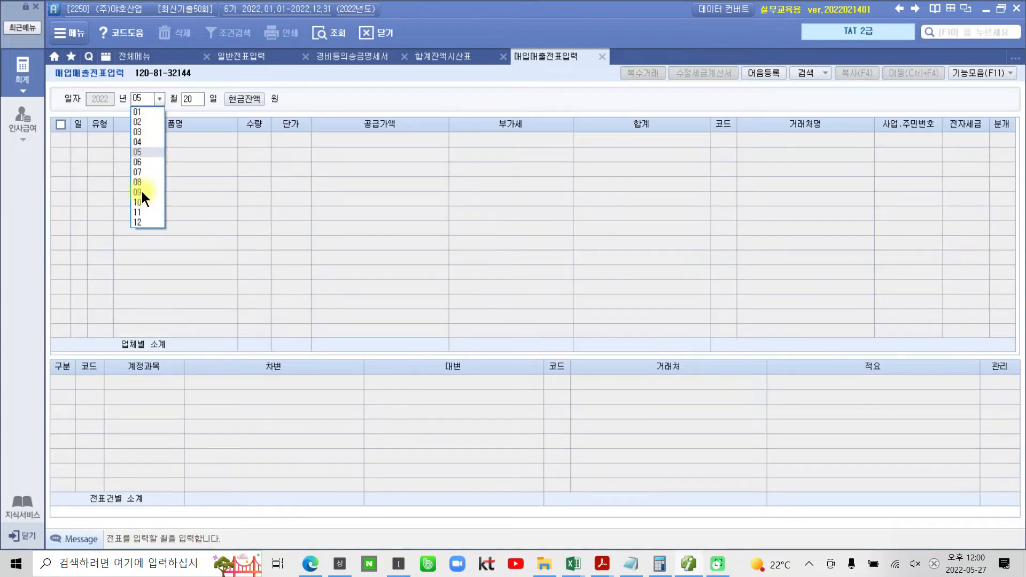
left_click(143, 191)
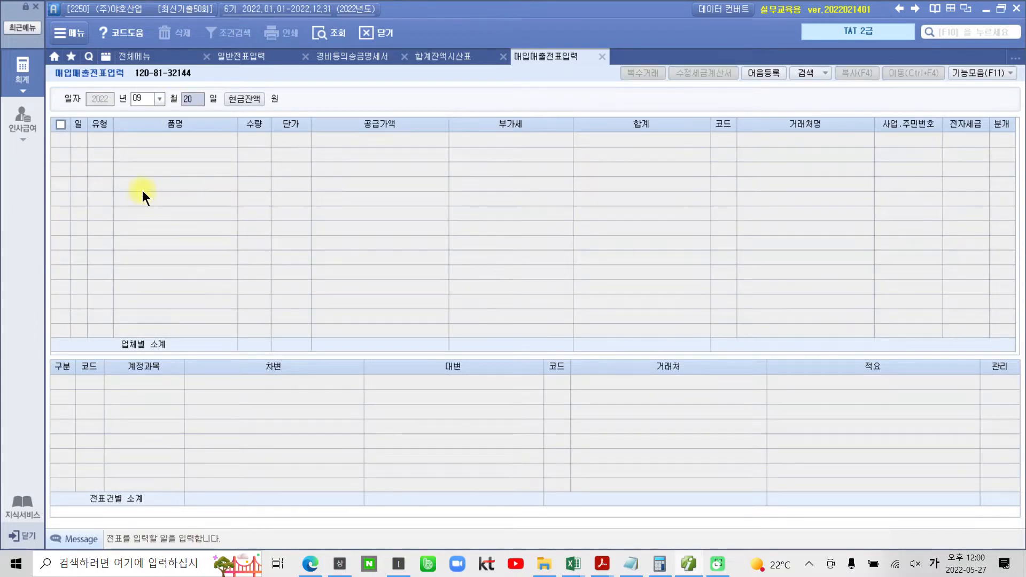
type("30")
key("Return")
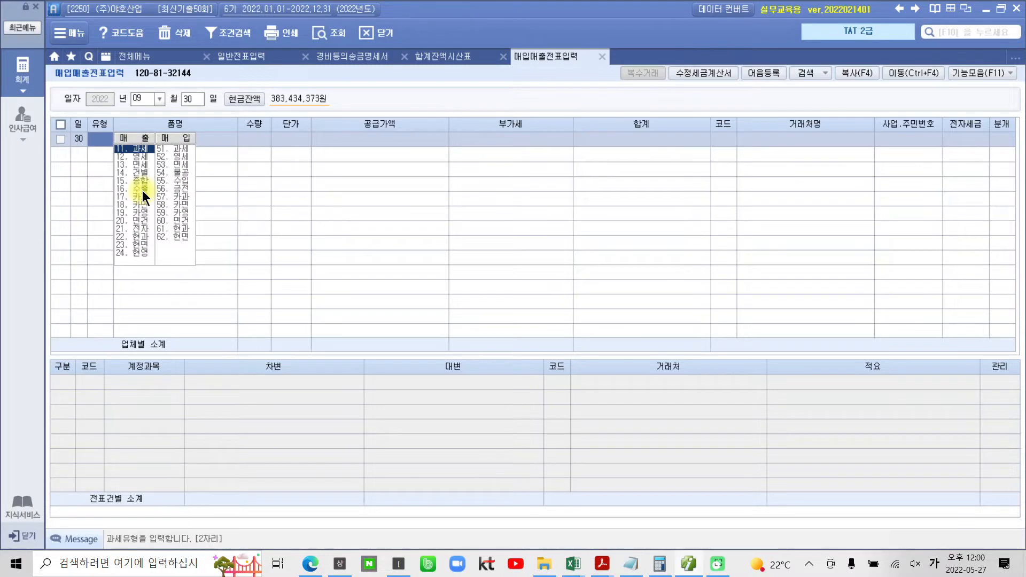
- Start a sales entry of type 11 과세 with the item name 9월 임대료, leaving quantity and unit price blank
type("11")
key("Return")
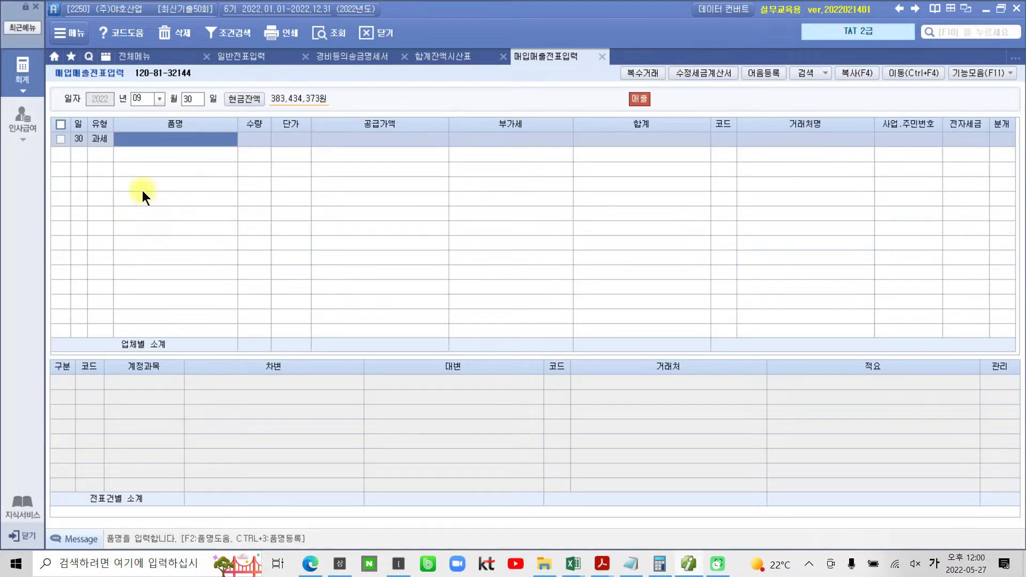
type("9월 빔")
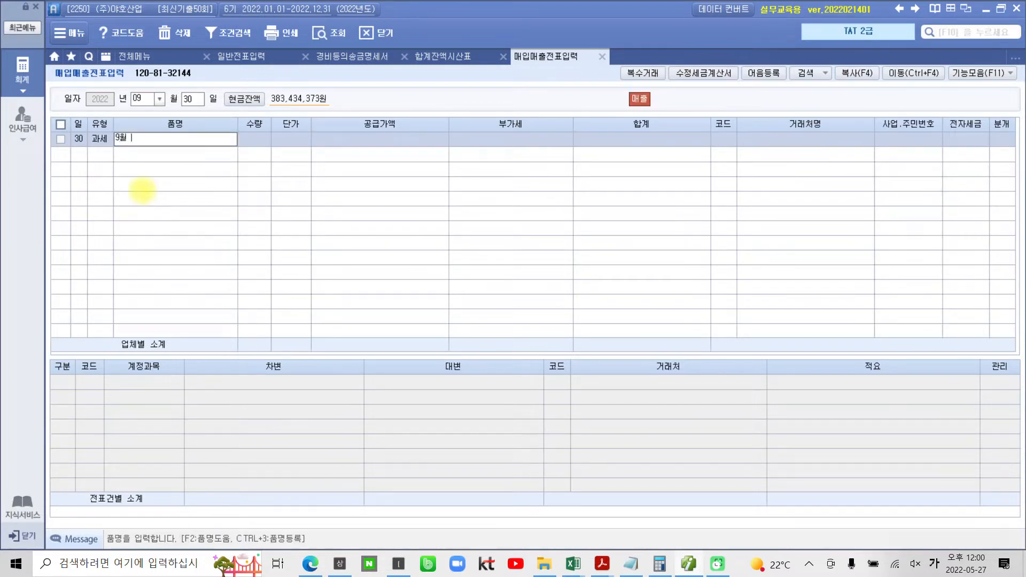
key("BackSpace")
key("BackSpace")
key("BackSpace")
type("임대료")
key("Return")
key("Return")
key("Return")
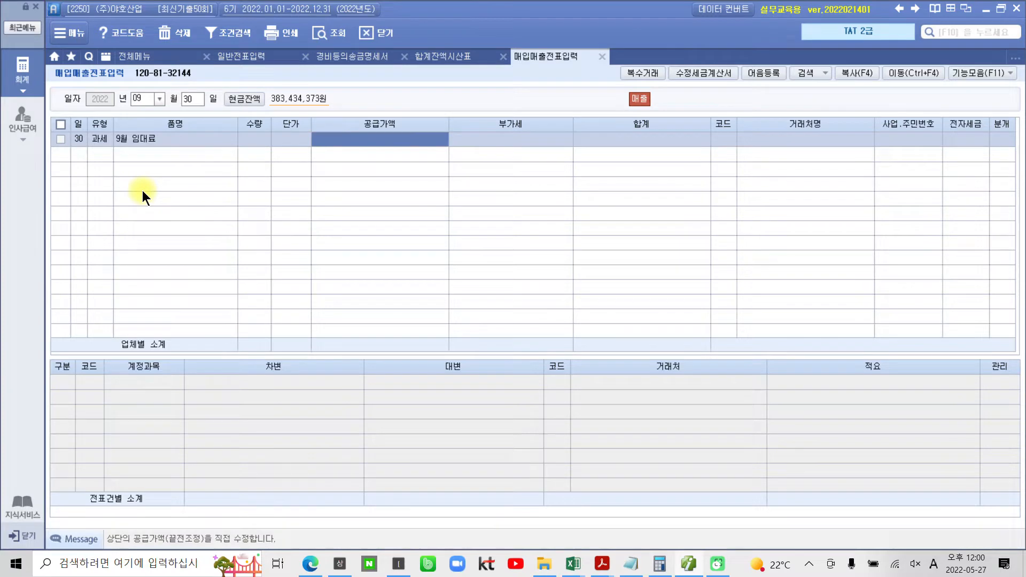
- Set the rent entry's 공급가액 to 2,000,000 and assign (주)유니온 as the customer by looking up "유니"
type("2000000")
key("Return")
key("Return")
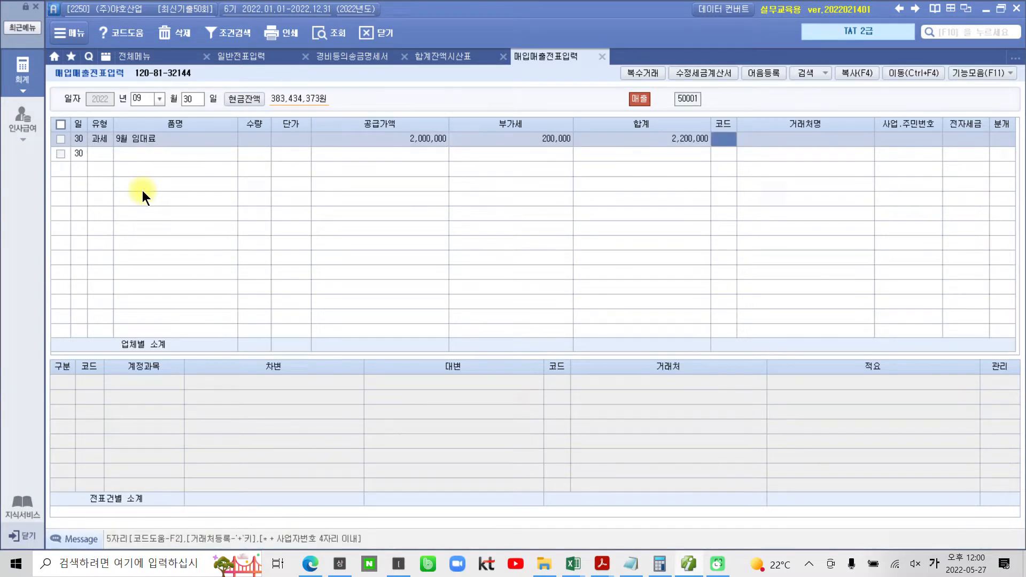
type("유니")
key("Return")
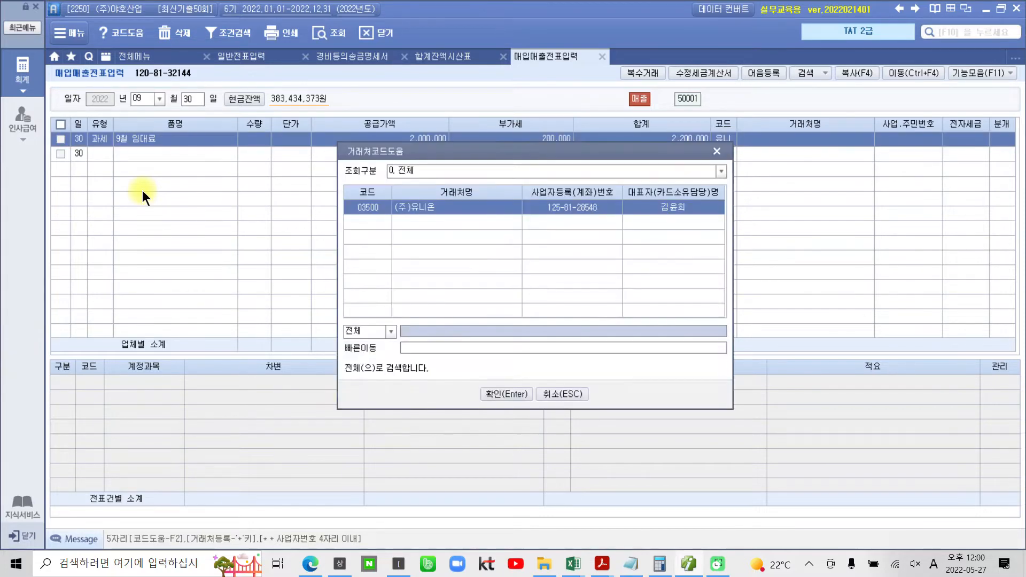
key("Return")
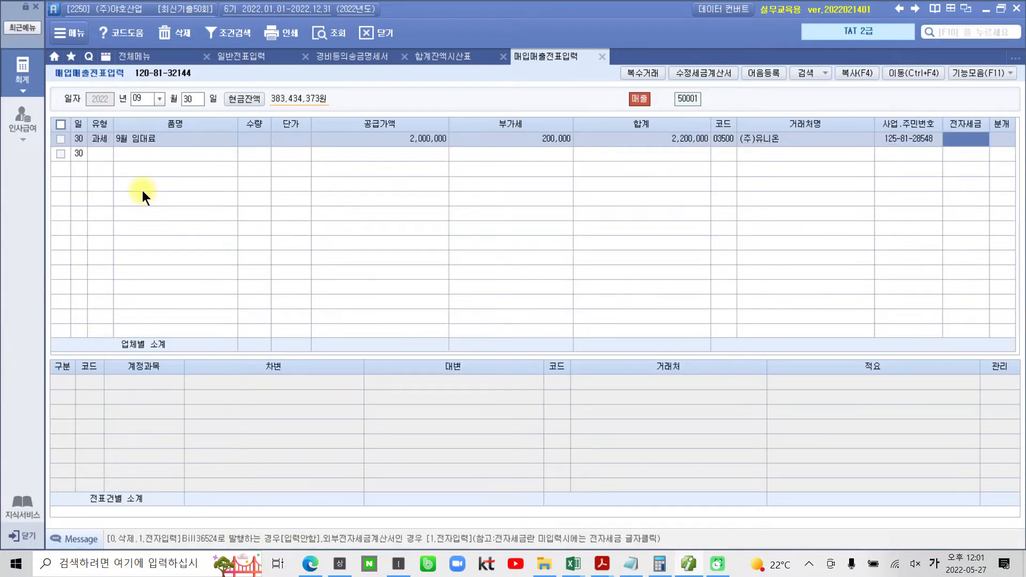
- Set the rent entry's 전자세금 to 전자입력 and check in the exam PDF how the September rent was paid
type("1")
key("Return")
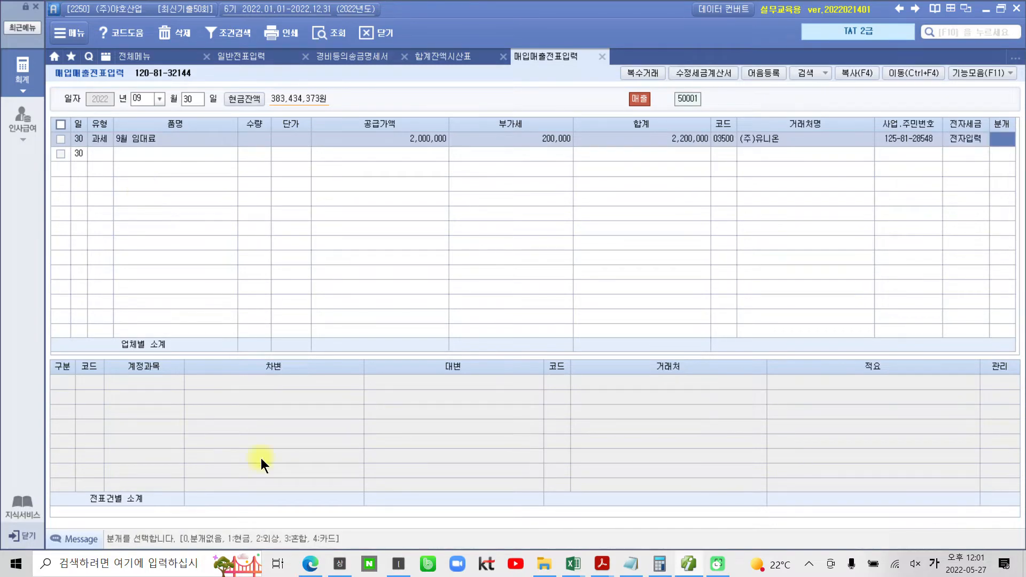
left_click(684, 562)
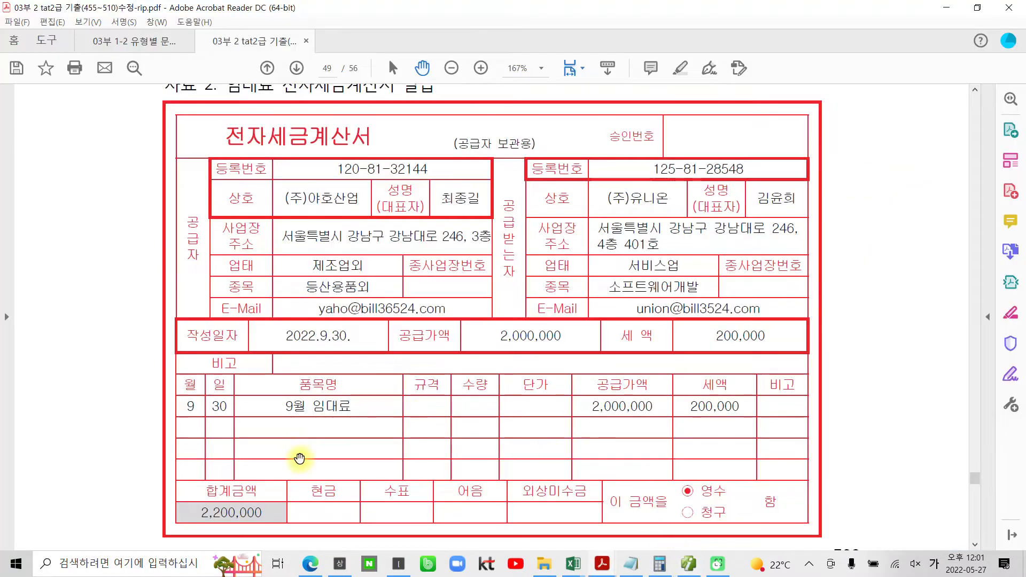
scroll(299, 459, "down", 1)
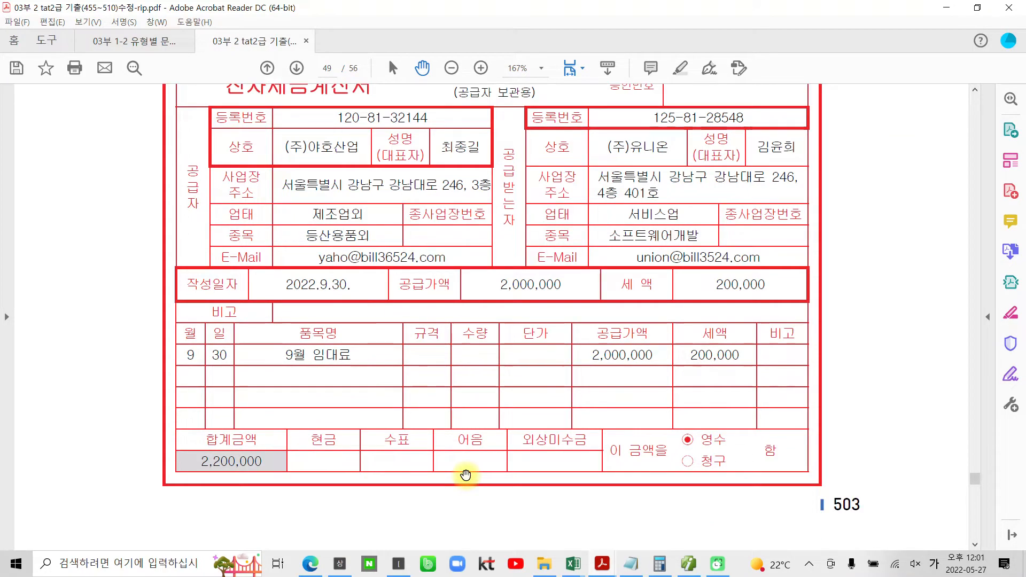
scroll(465, 475, "down", 8)
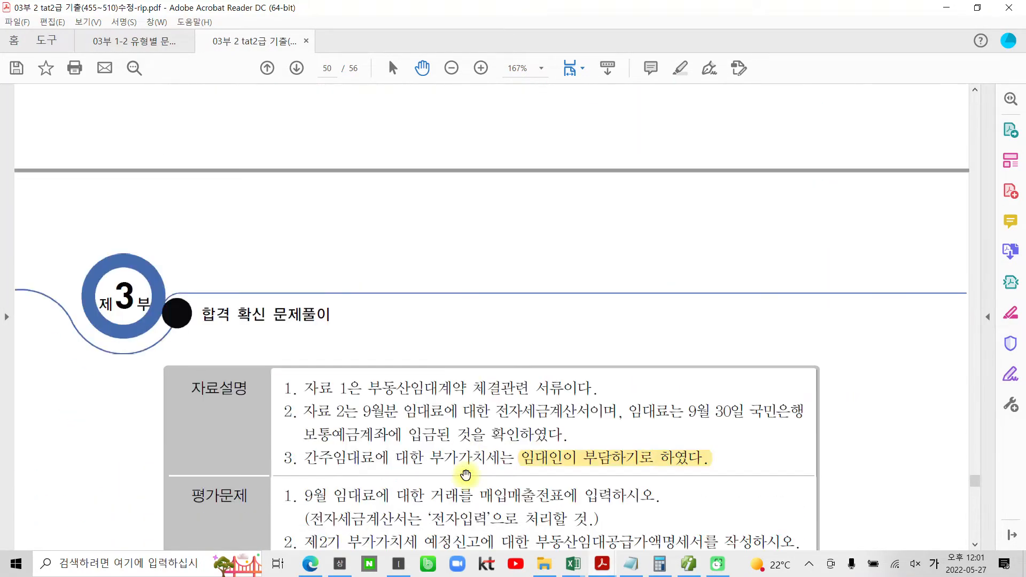
scroll(465, 475, "down", 1)
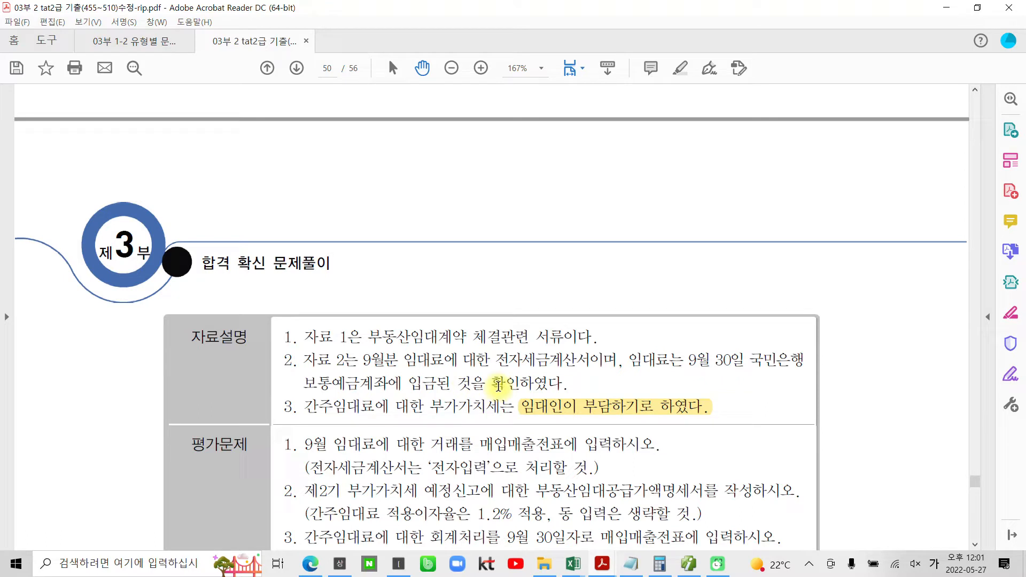
- Switch back to 더존 iPlus and set the rent entry's 분개 type to 혼합
left_click(689, 563)
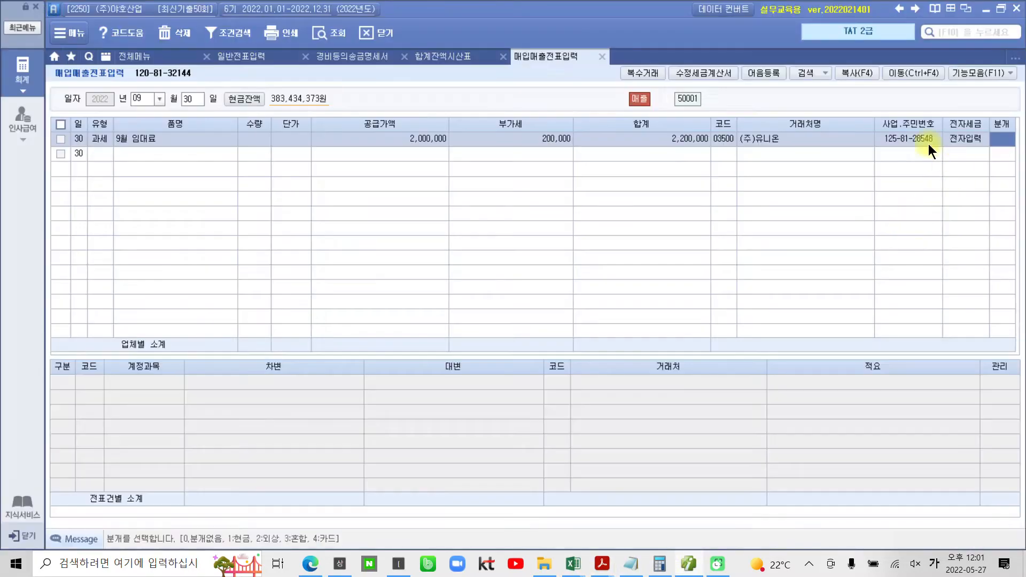
type("3")
key("Return")
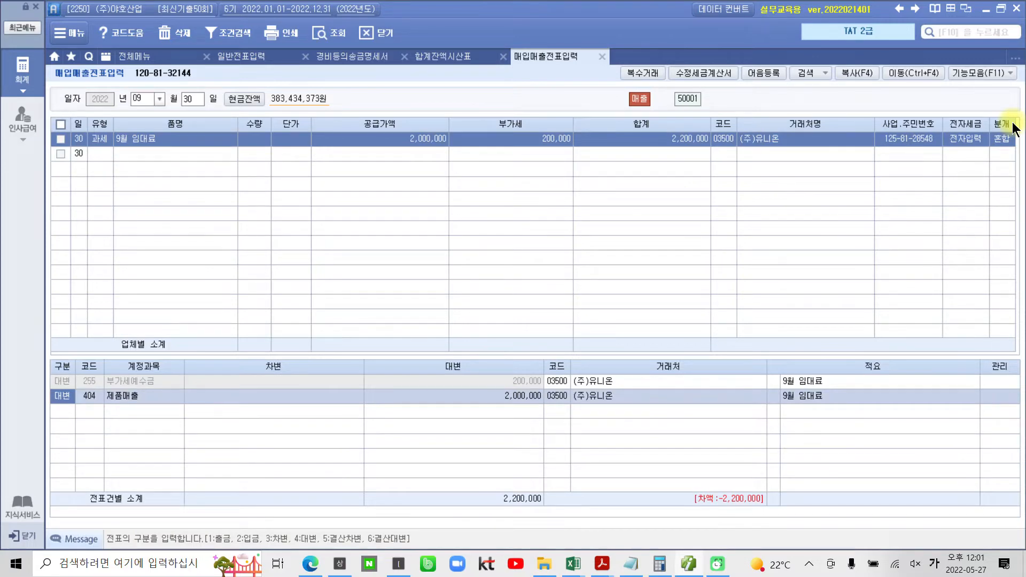
- Replace the 제품매출 account on the 2,000,000 credit line with 411 임대료수입 by looking up "임대"
key("Return")
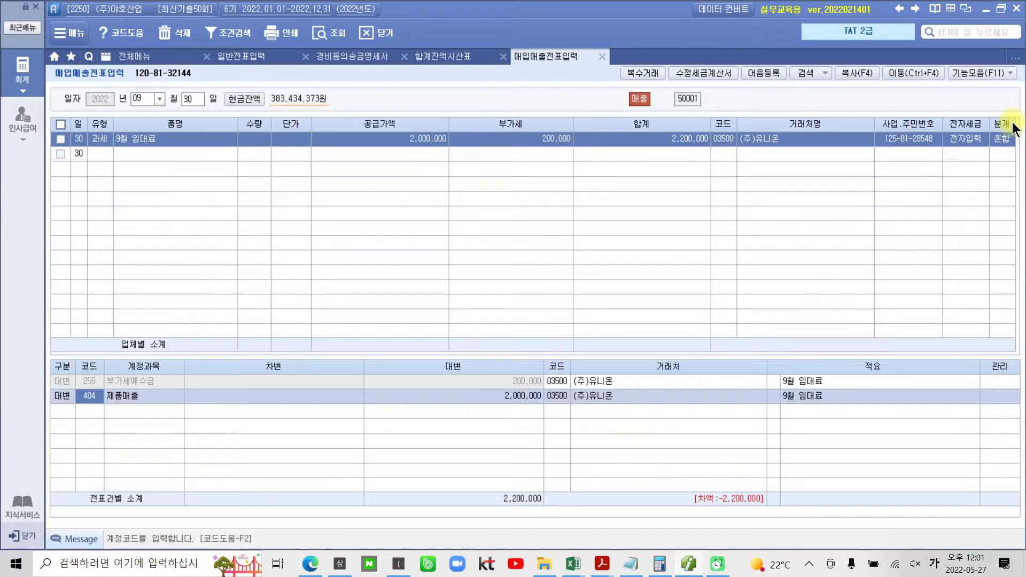
type("임대")
key("Return")
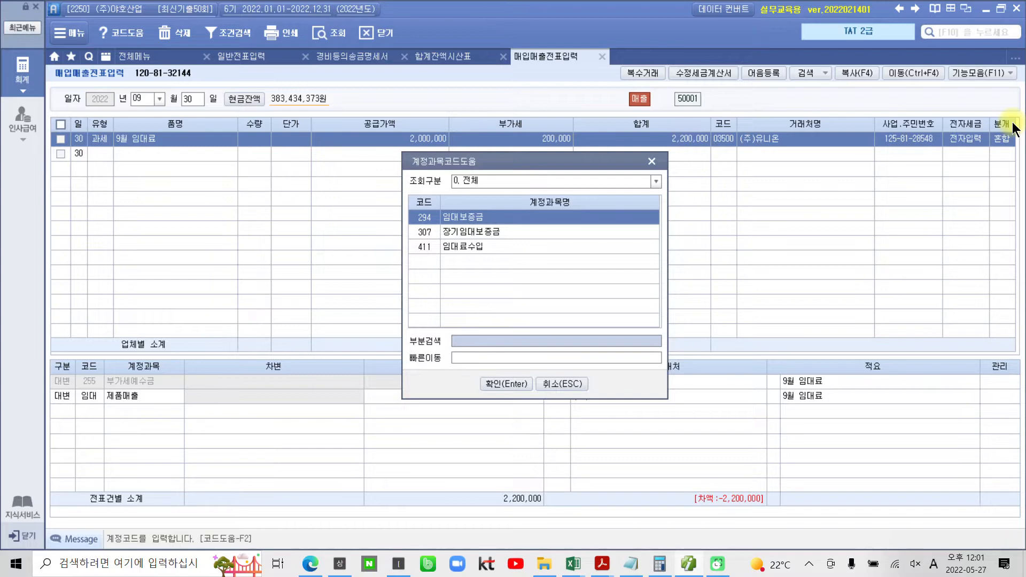
key("Down")
key("Down")
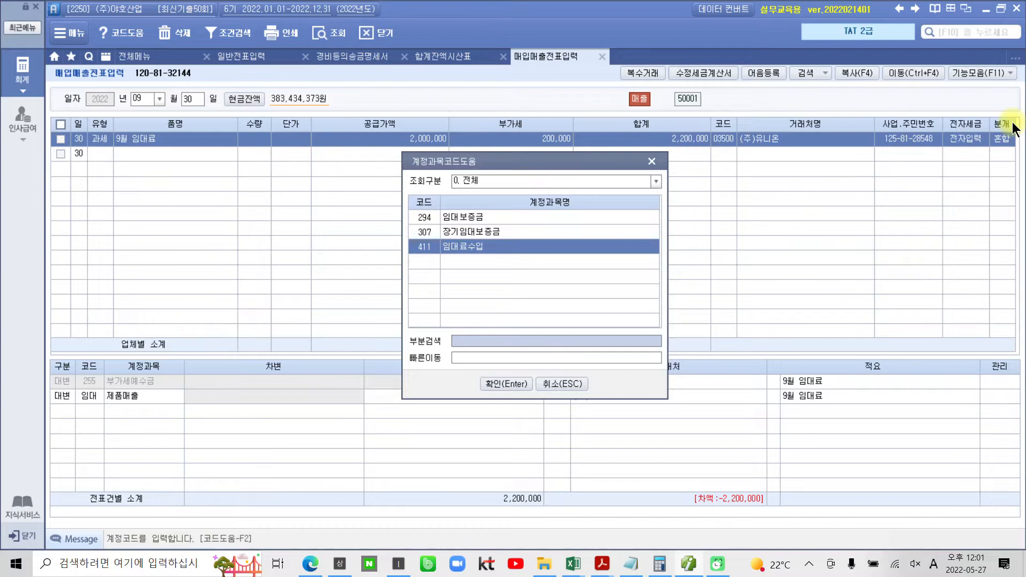
key("Return")
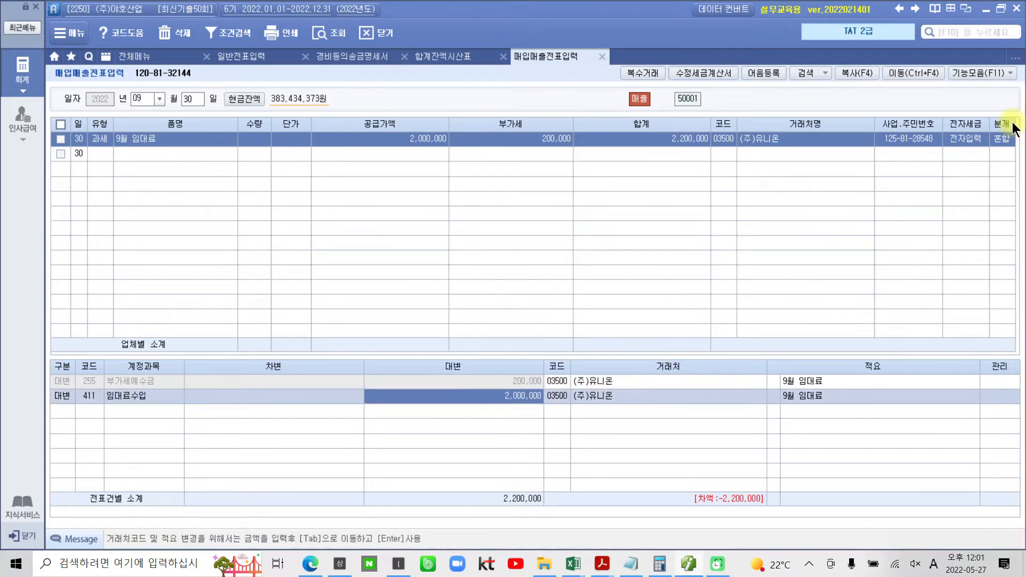
key("Return")
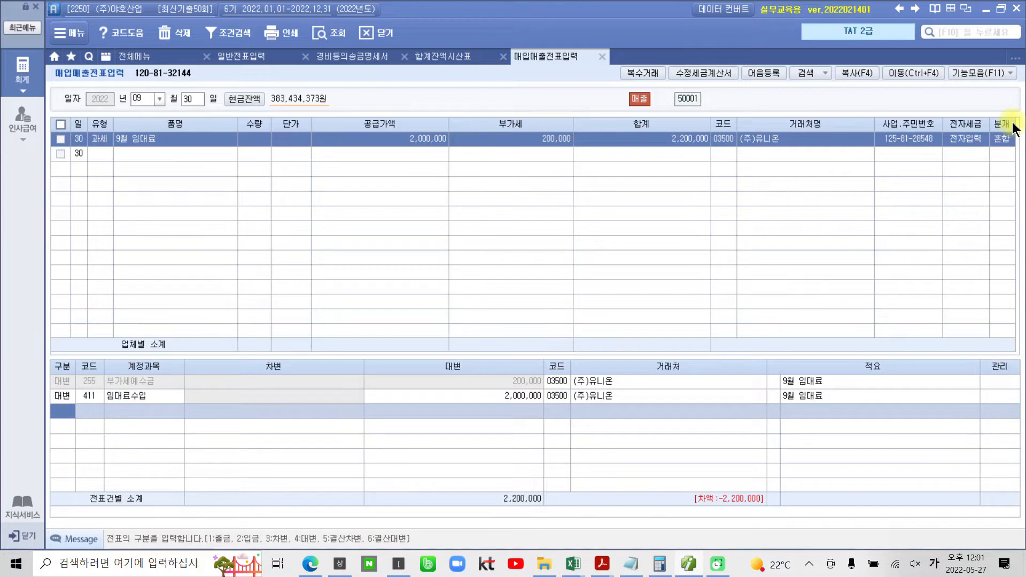
- Add a 차변 line for account 103 보통예금 of 2,200,000 with 거래처 98000 국민은행(보통)
type("3")
key("Return")
type("103")
key("Return")
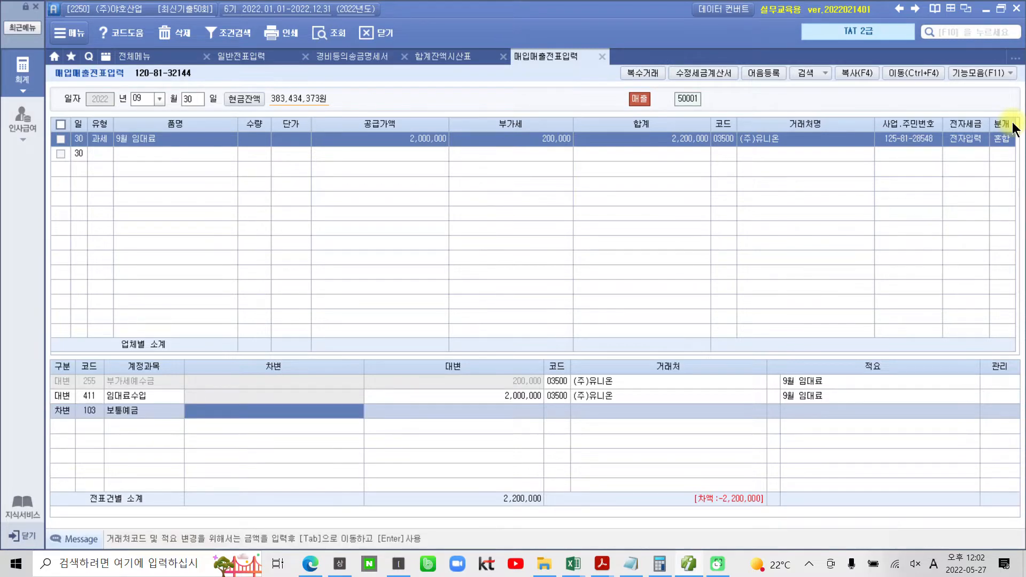
type("2200000")
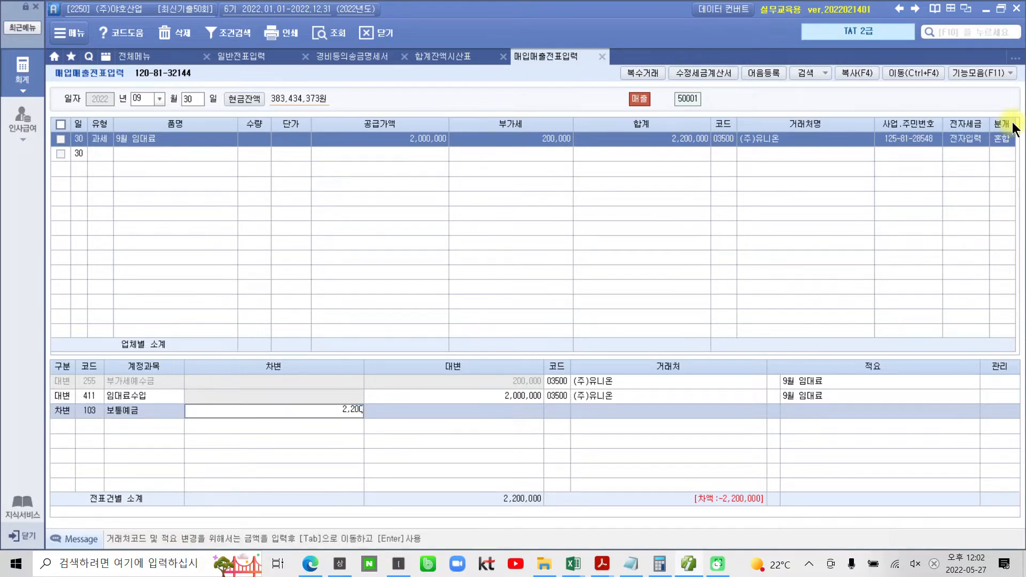
key("Tab")
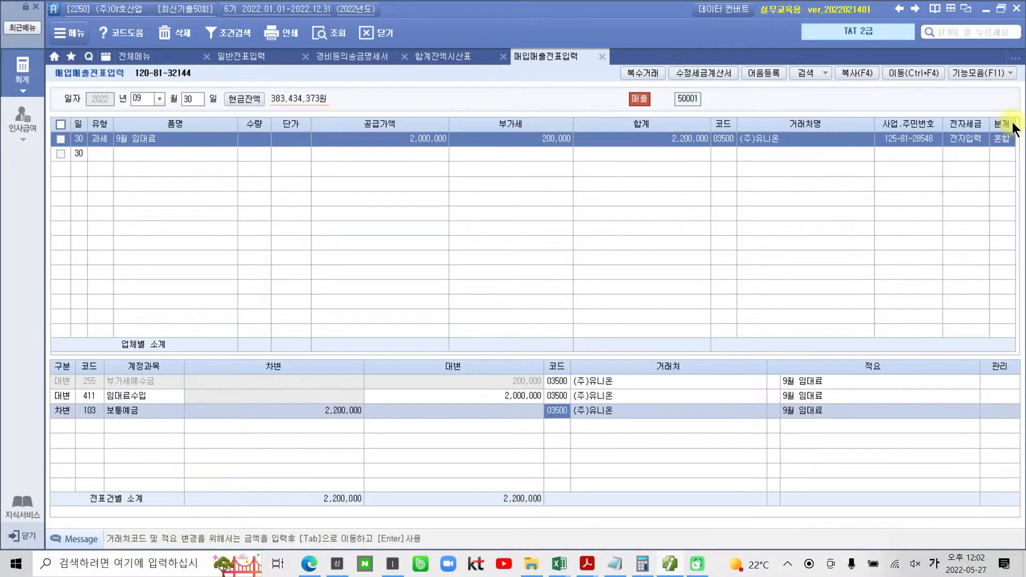
type("98000")
key("Return")
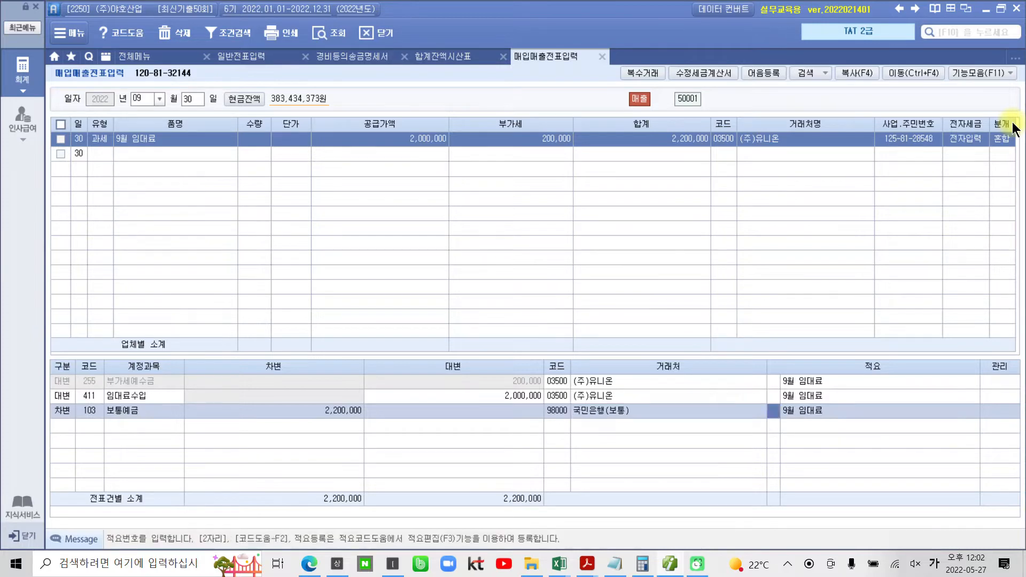
key("Up")
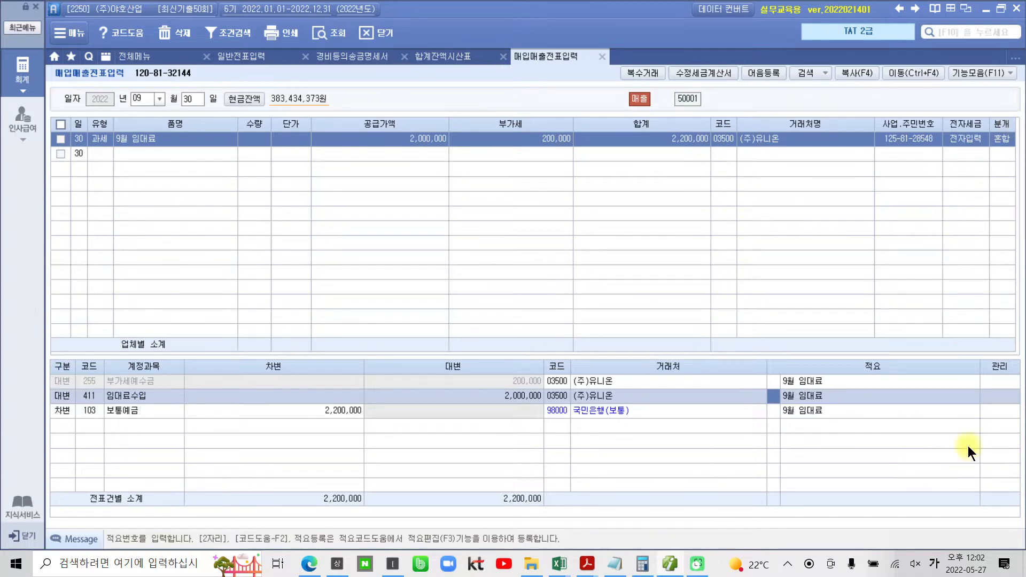
- Switch to the exam PDF and highlight 부동산임대공급가액명세서 and the 1.2% rate in 평가문제 2
left_click(664, 563)
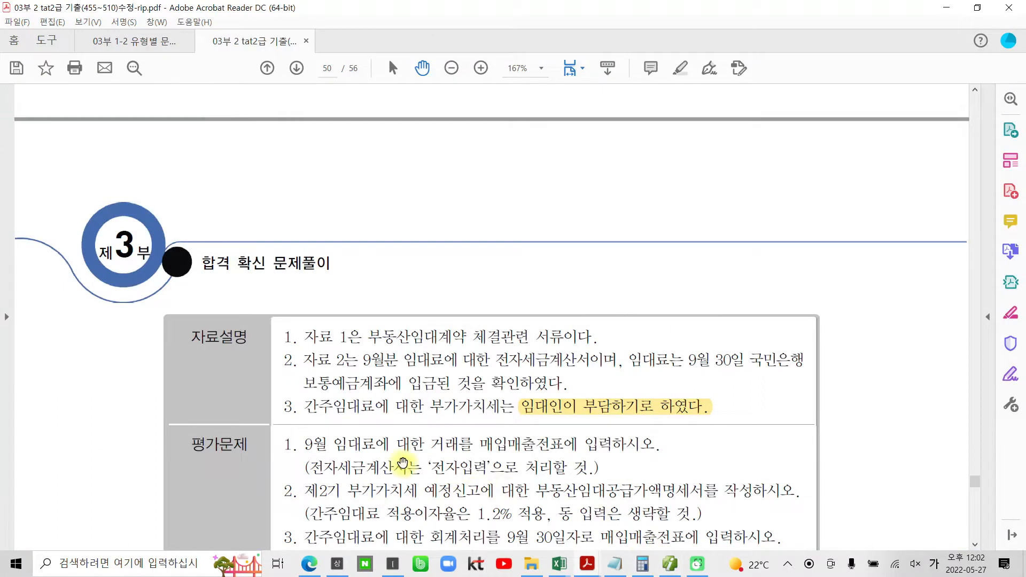
scroll(403, 463, "down", 3)
scroll(388, 425, "down", 2)
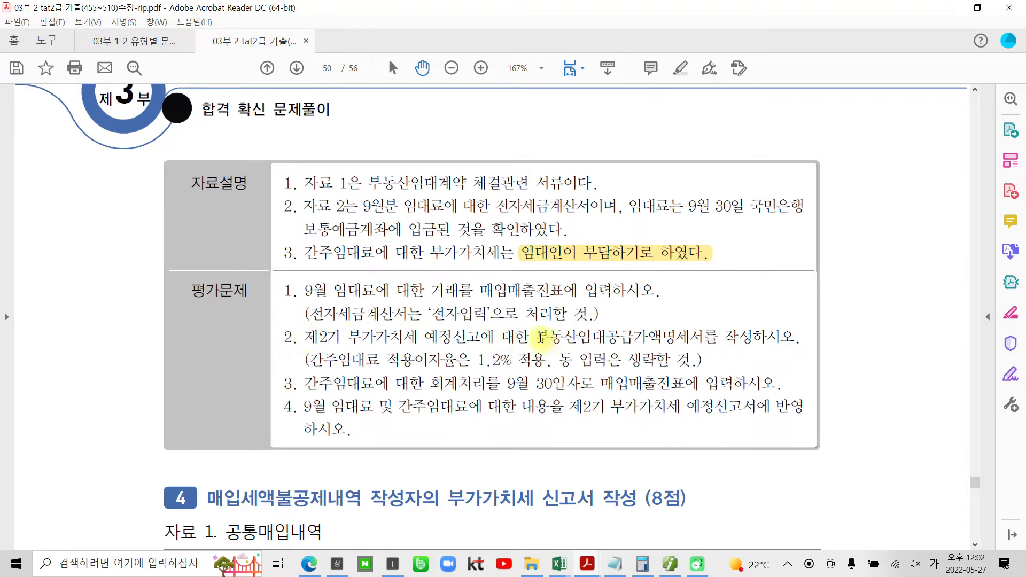
left_click_drag(536, 337, 700, 337)
right_click(698, 339)
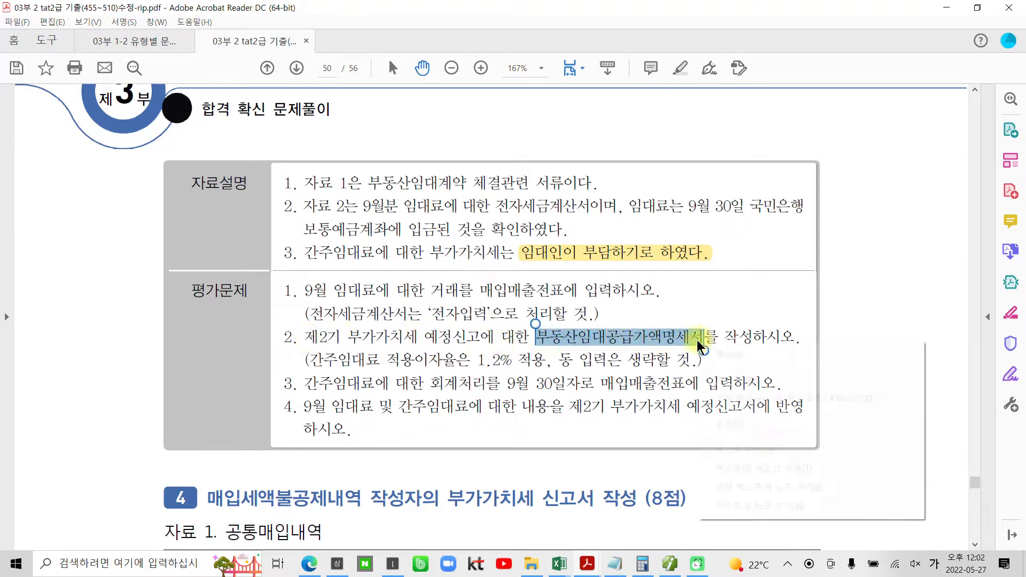
left_click(731, 450)
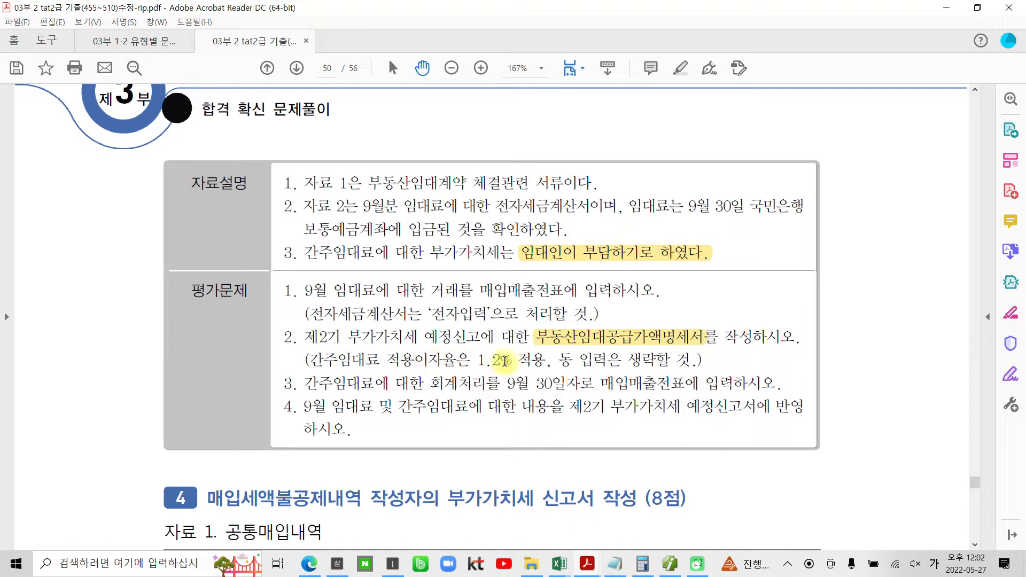
left_click_drag(505, 361, 477, 361)
right_click(486, 360)
left_click(540, 474)
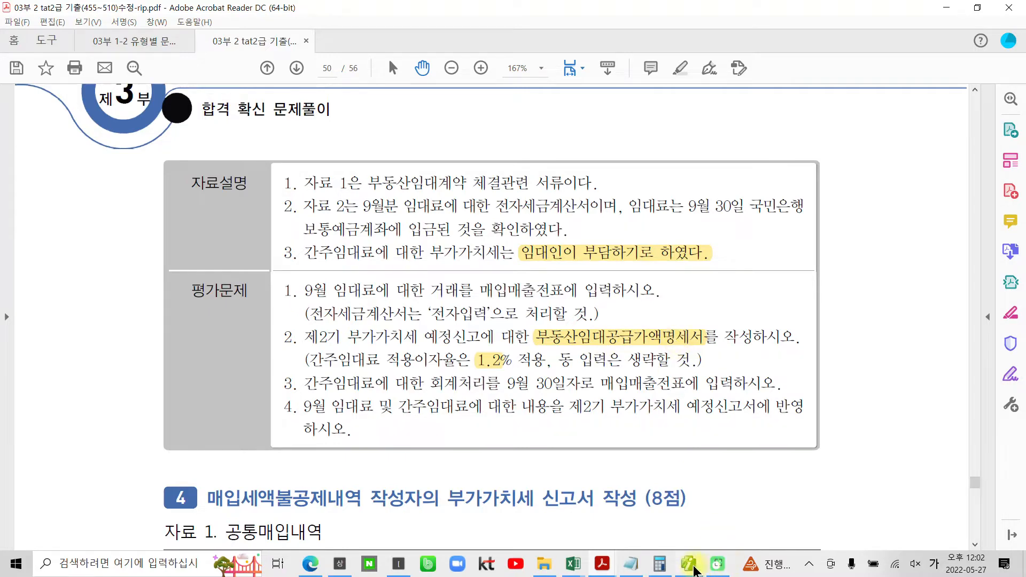
- Switch to 더존 iPlus and open 부동산임대공급가액명세서 for months 07 to 09 of 2022, applying the 1.2% 이자율
left_click(693, 570)
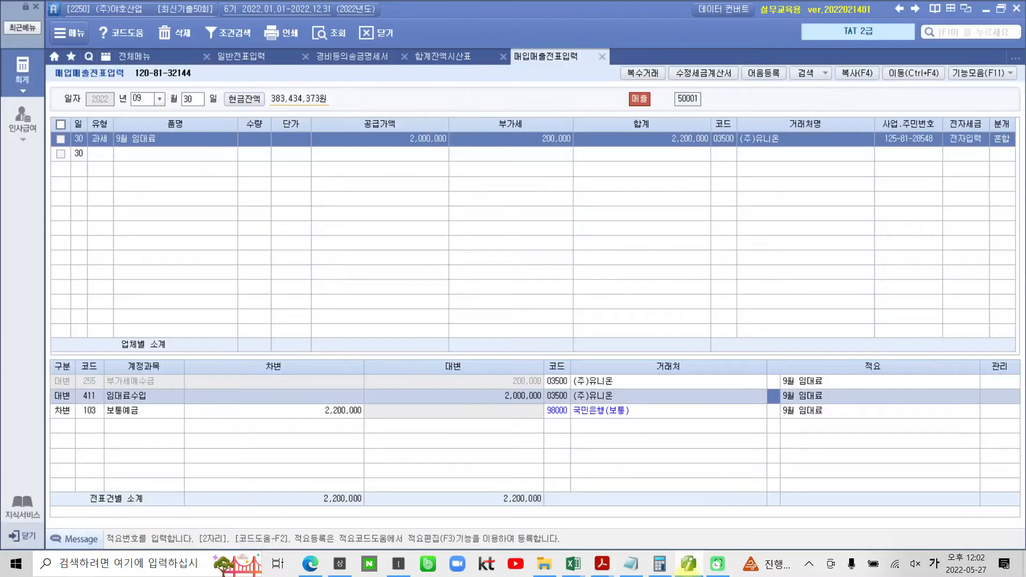
left_click(20, 81)
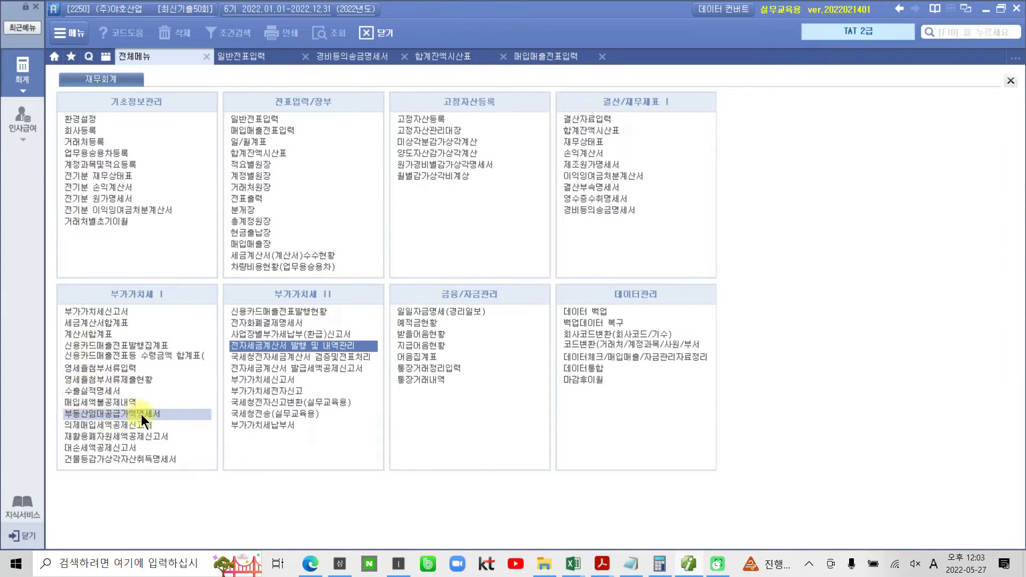
left_click(141, 414)
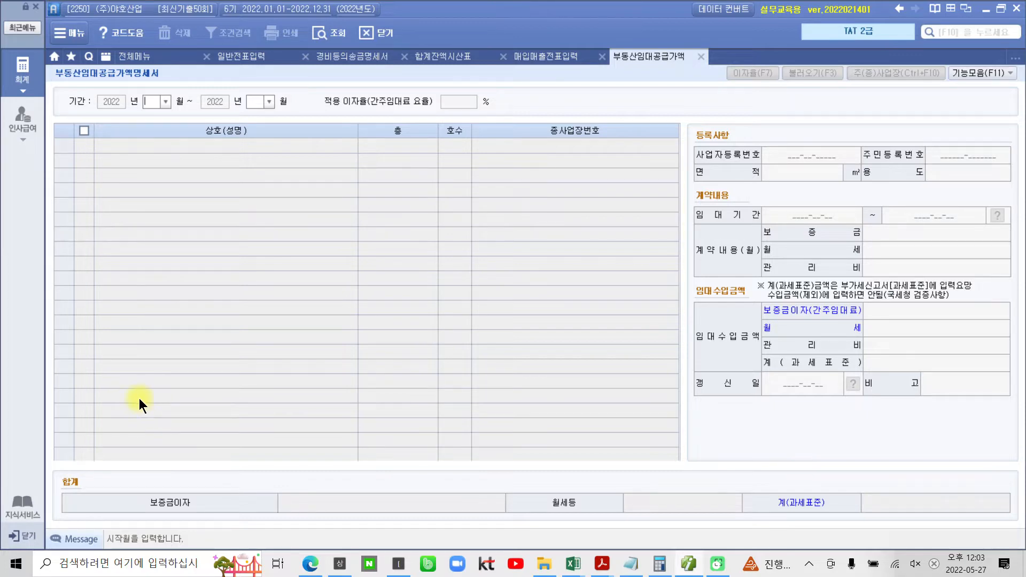
type("07")
type("9")
key("Return")
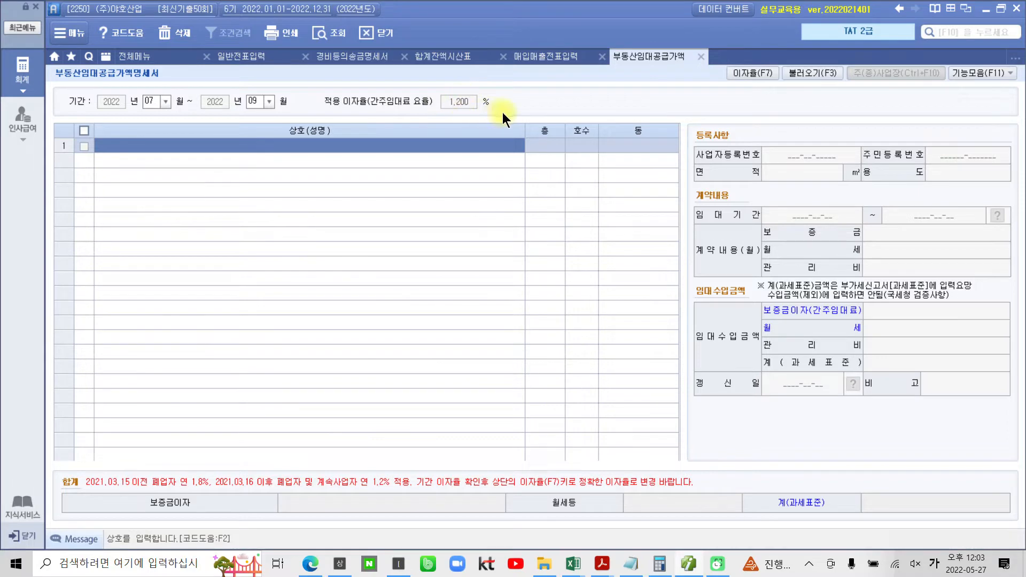
left_click(752, 72)
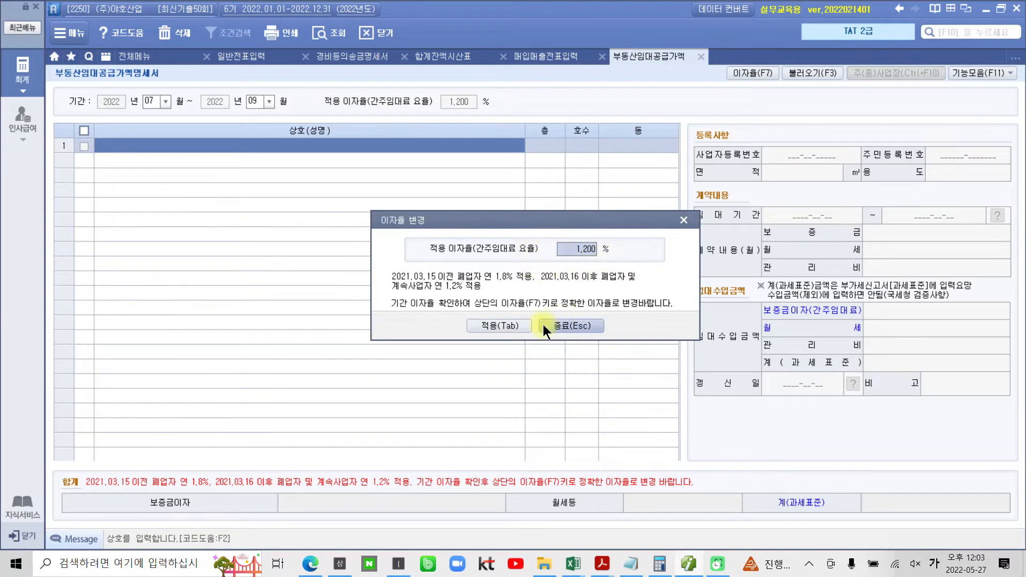
left_click(500, 326)
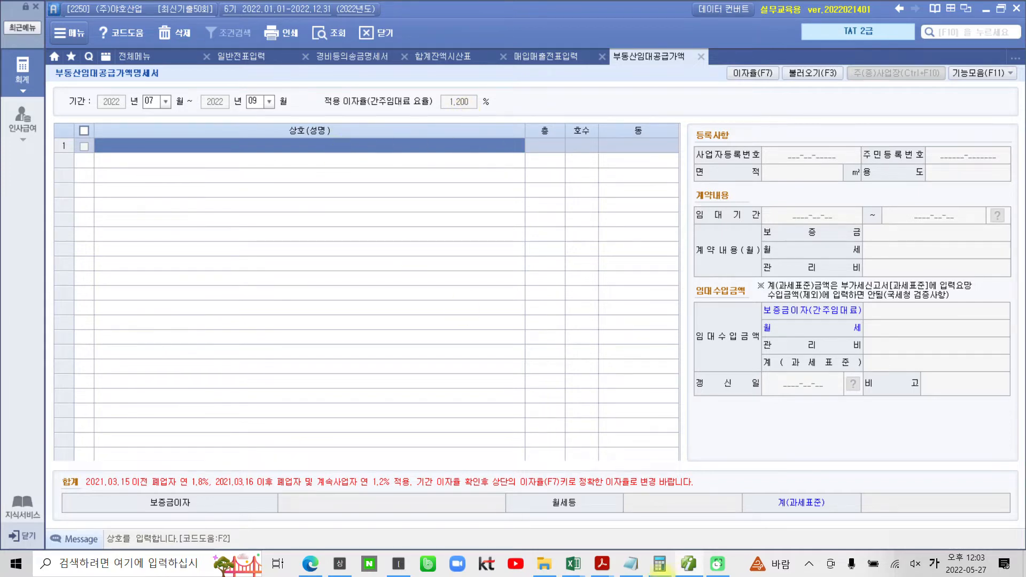
- Enter (주)유니온 as the 상호 of the first tenant in the 부동산임대공급가액명세서
mouse_move(675, 568)
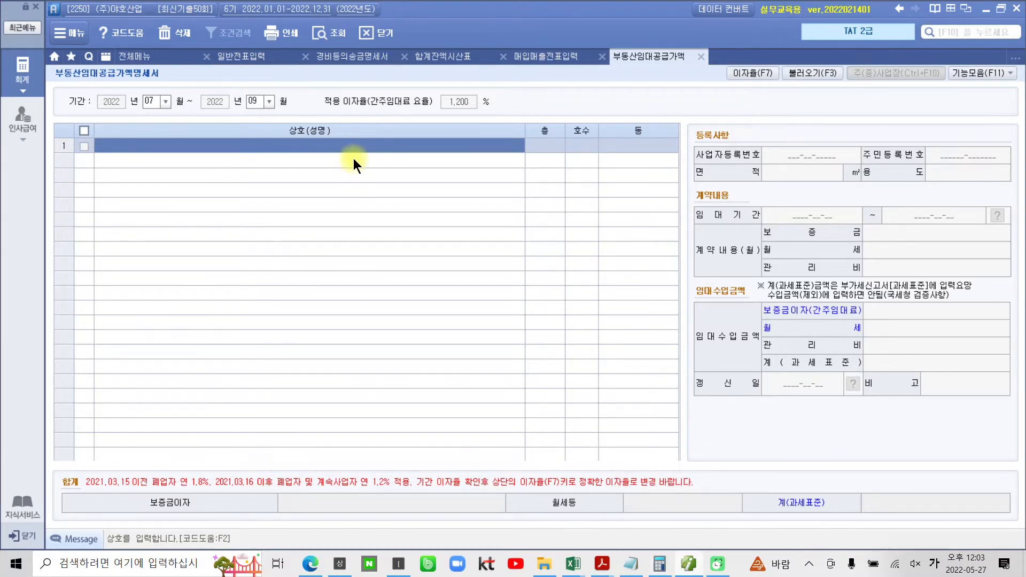
type("(")
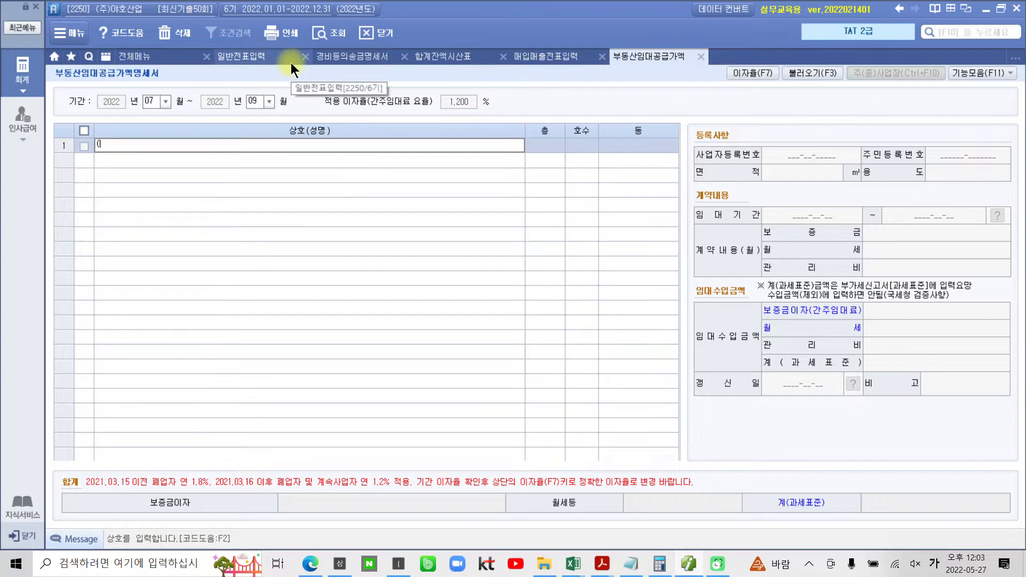
type("주)유니온")
key("Return")
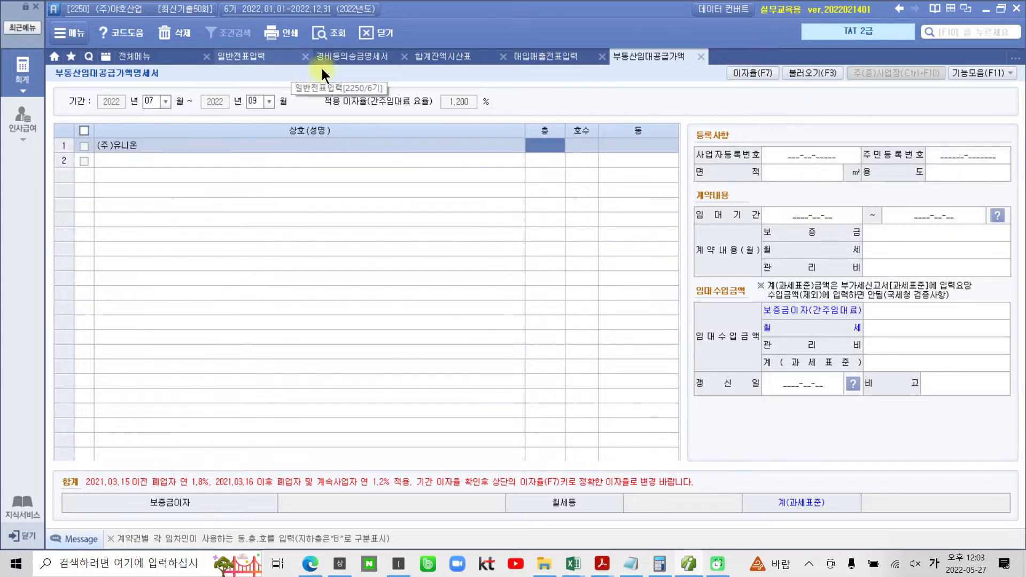
- Check the leased premises in the exam PDF's 부동산임대계약서 and set the tenant's 층 to 4 and 호수 to 401 in 더존 iPlus
left_click(699, 564)
scroll(528, 284, "up", 10)
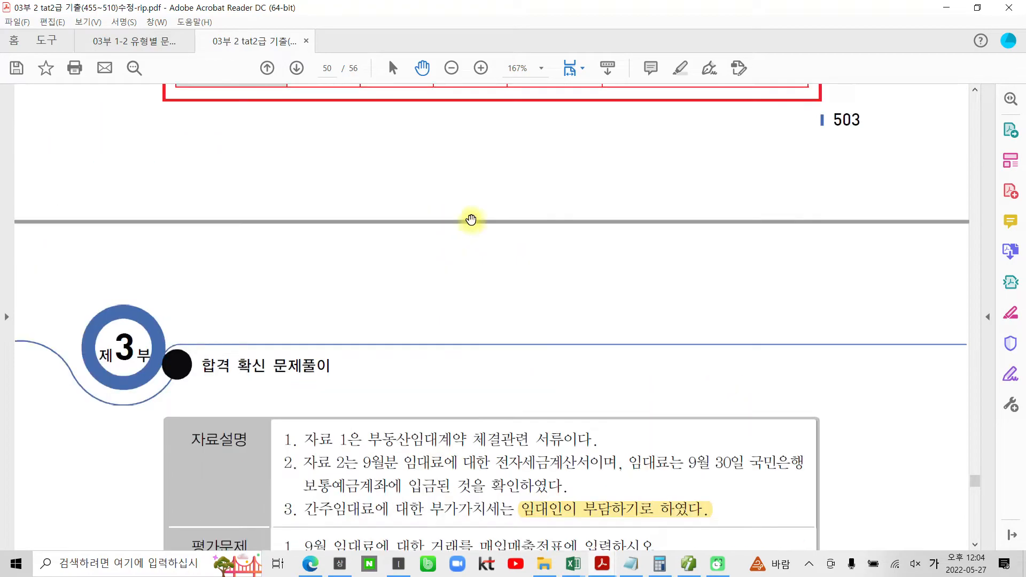
scroll(510, 231, "up", 12)
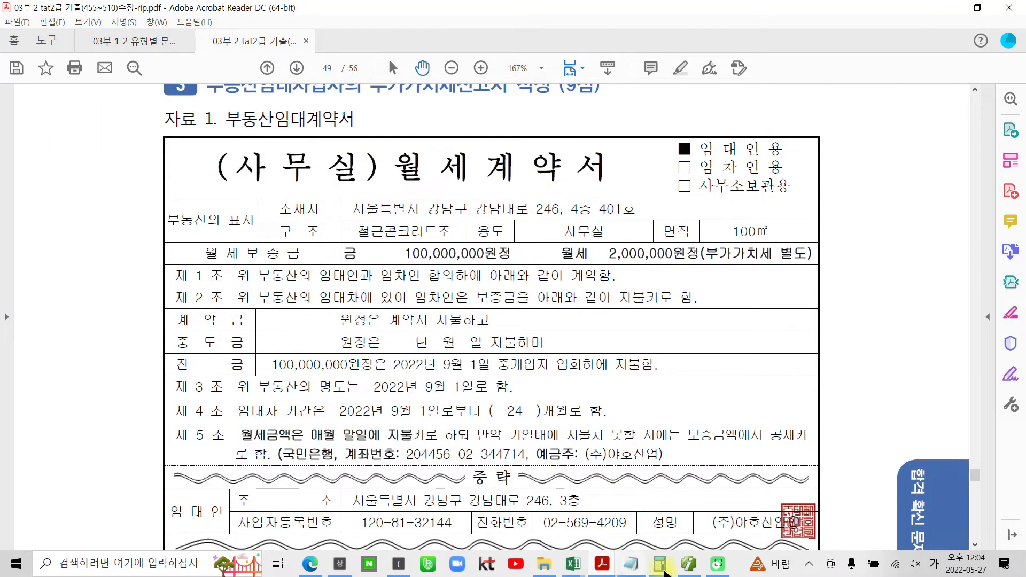
left_click(660, 567)
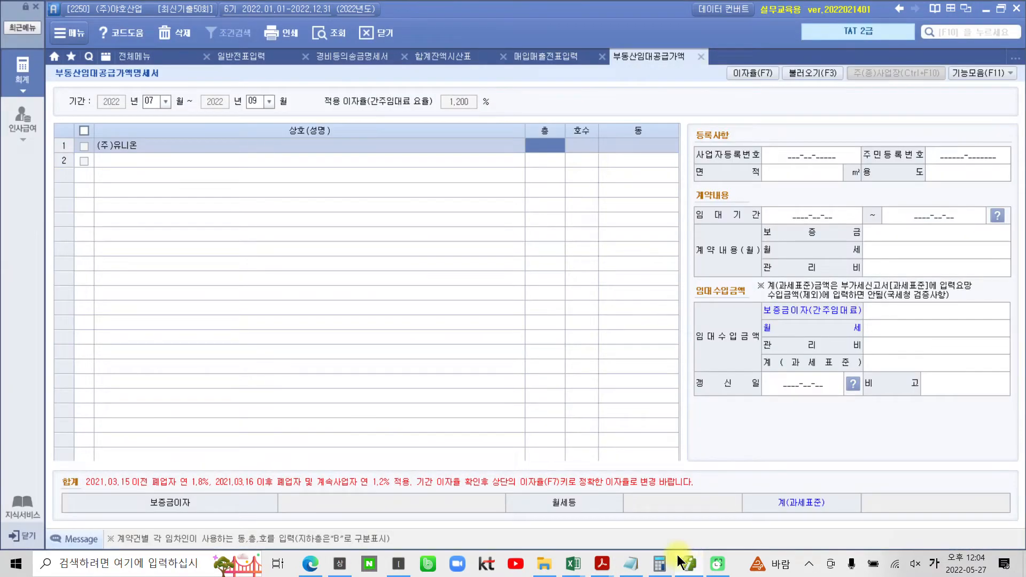
type("4")
key("Return")
type("401")
key("Return")
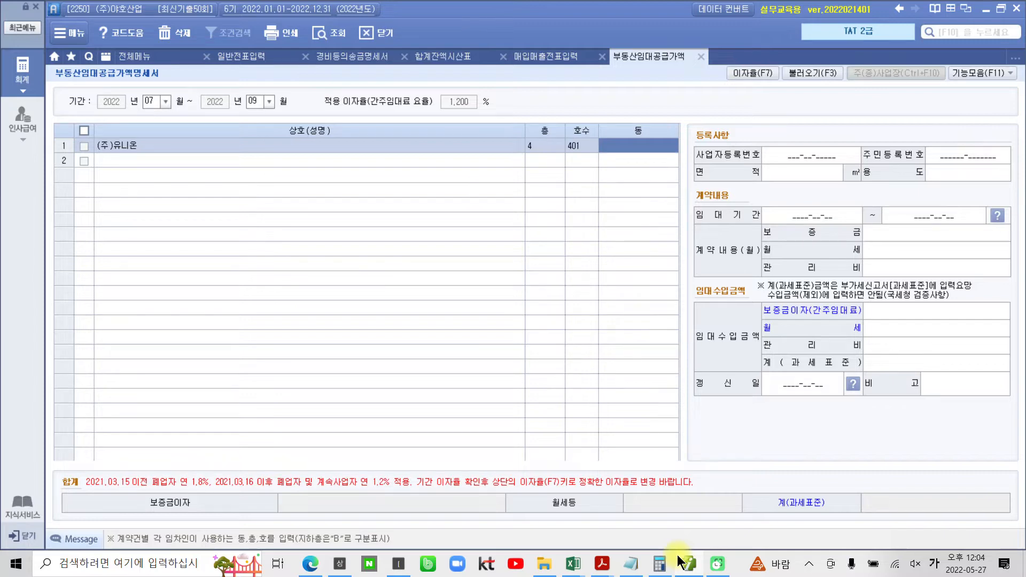
- Enter (주)유니온's business registration number as the tenant's 사업자등록번호 and leave 주민등록번호 blank
key("Return")
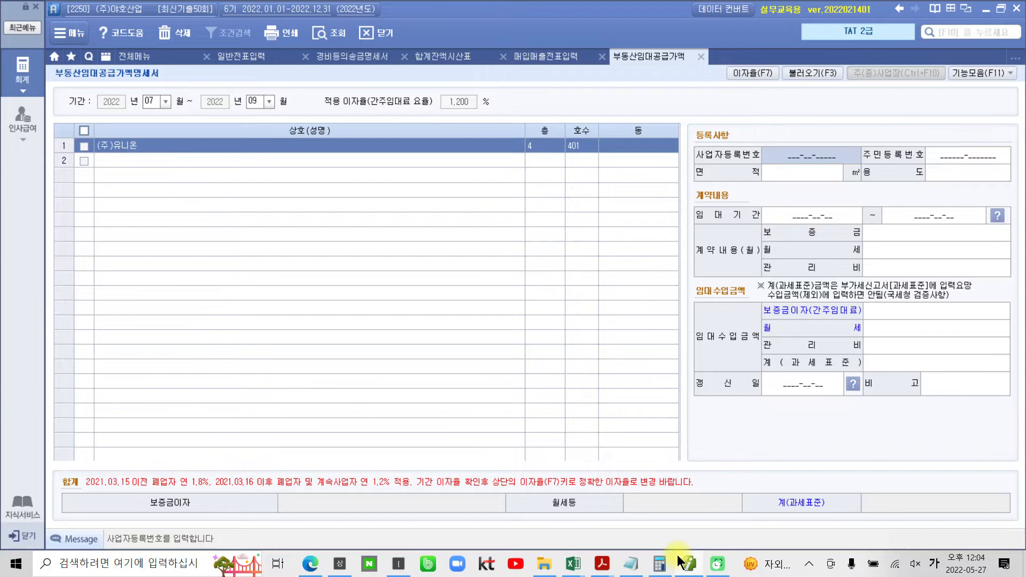
type("125-81-")
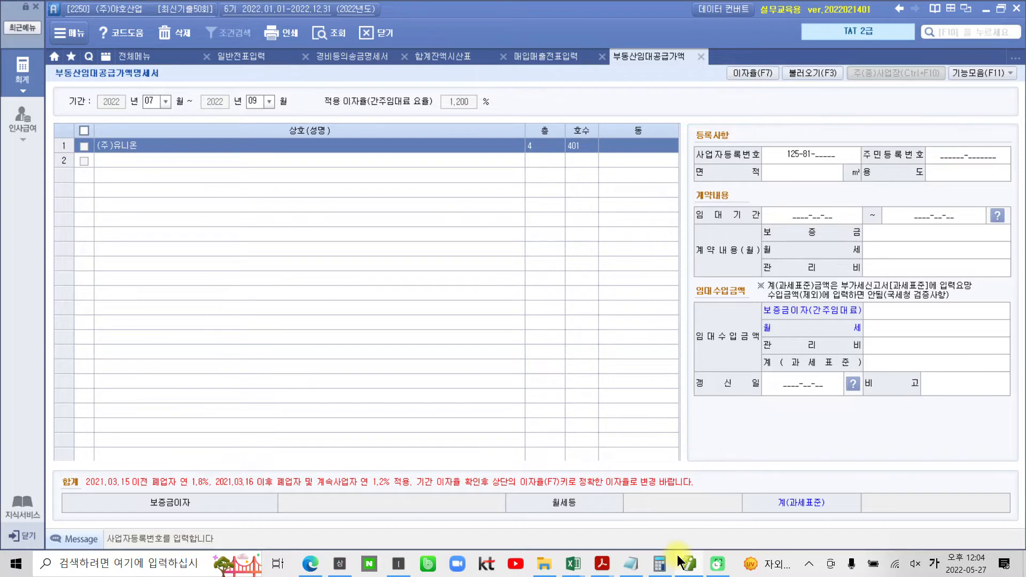
type("28548")
key("Return")
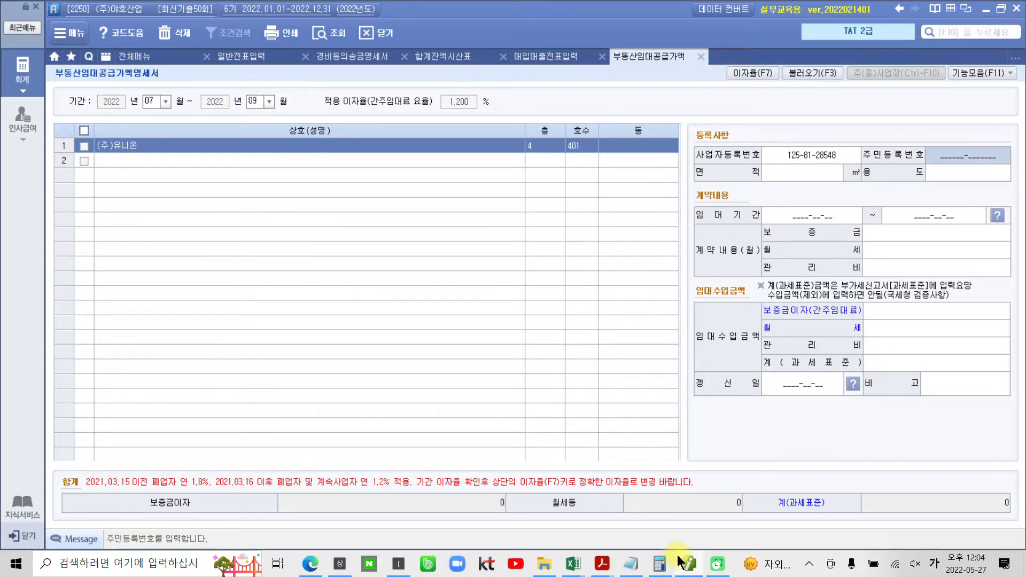
key("Return")
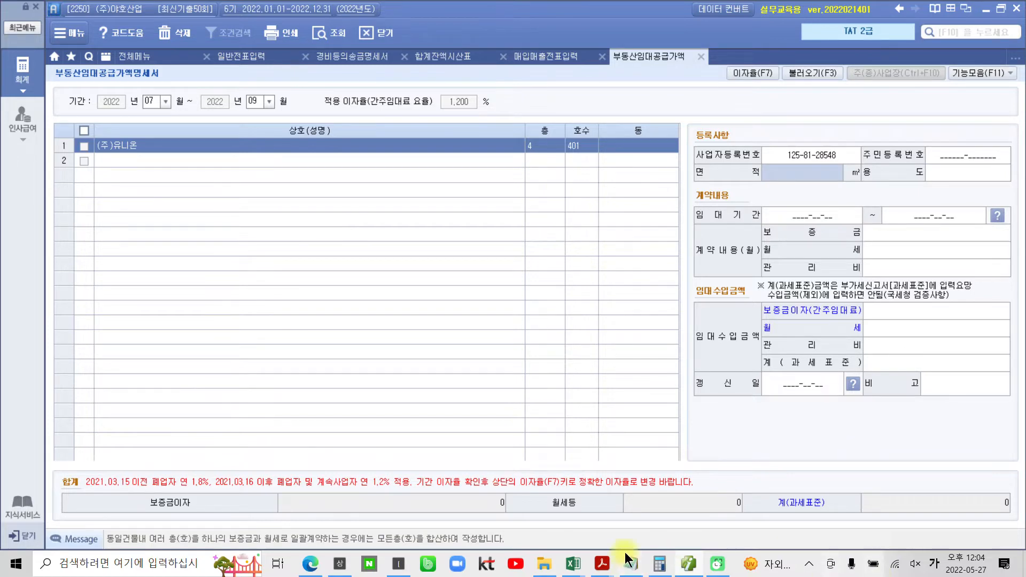
- Check the premises details in the exam PDF's lease contract and set 면적 to 100 ㎡ and 용도 to 사무실 in 더존 iPlus
key("Return")
key("alt+Tab")
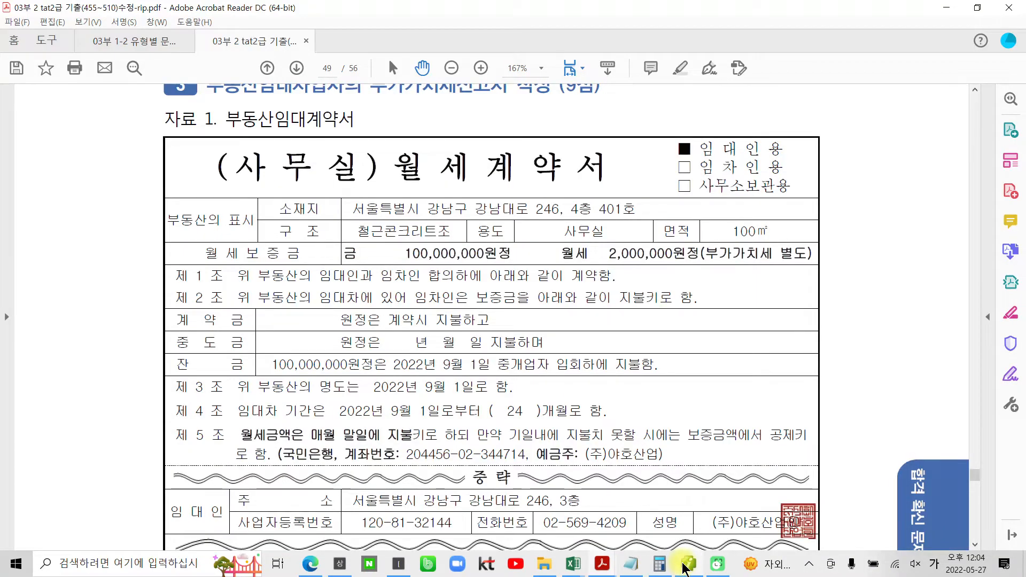
left_click(687, 565)
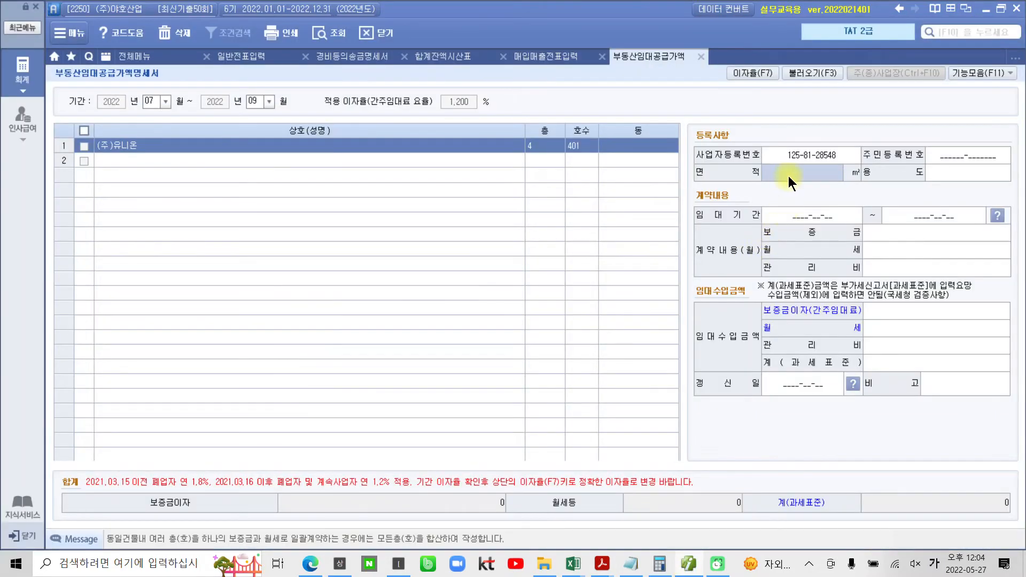
type("100")
key("Return")
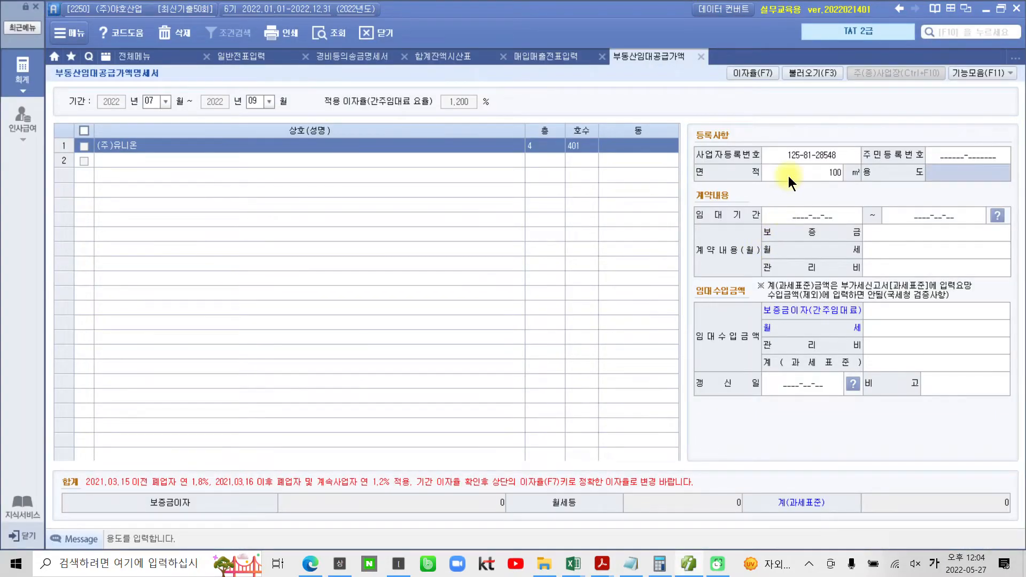
type("사무실")
key("Return")
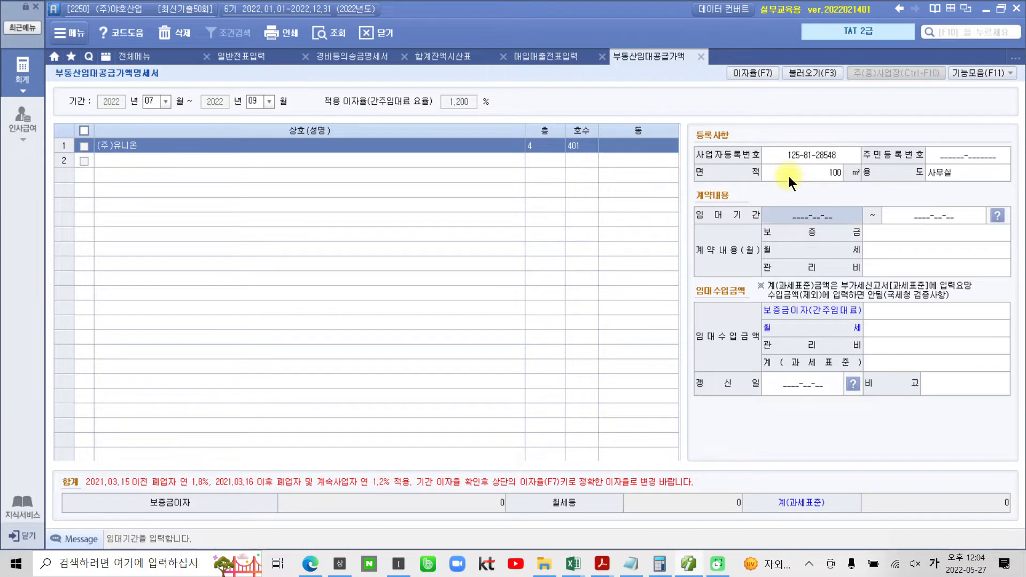
- Highlight the lease start date in the exam PDF's contract and set 임대기간 to 2022-09-01 ~ 2024-08-31 in 더존 iPlus
key("Return")
key("Return")
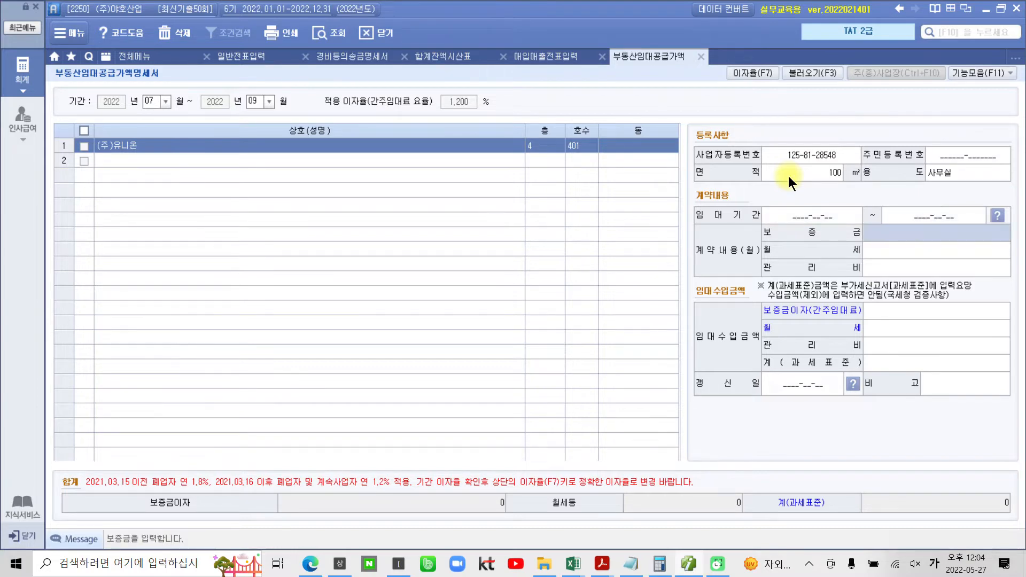
key("Up")
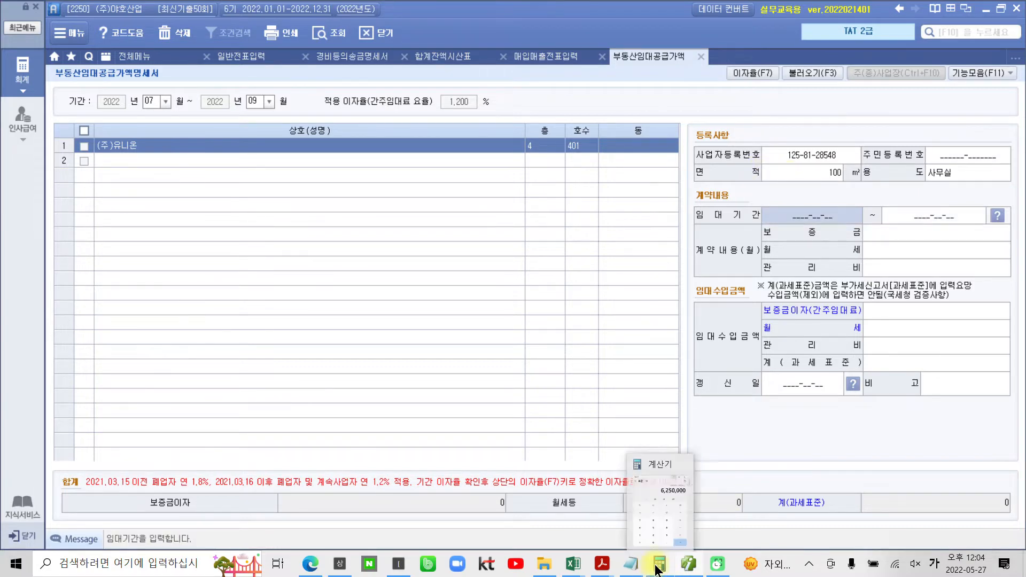
left_click(686, 571)
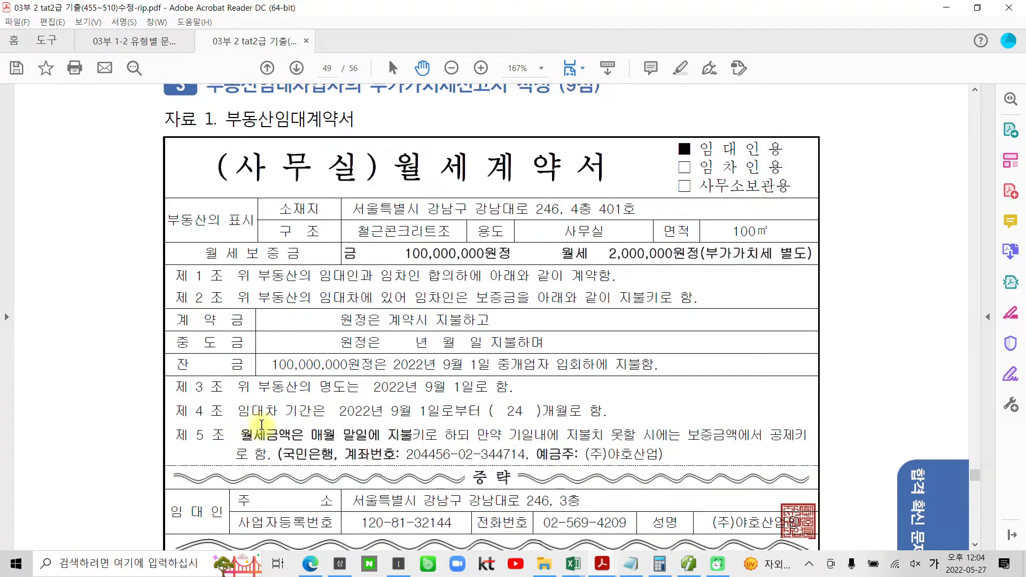
left_click_drag(338, 411, 467, 412)
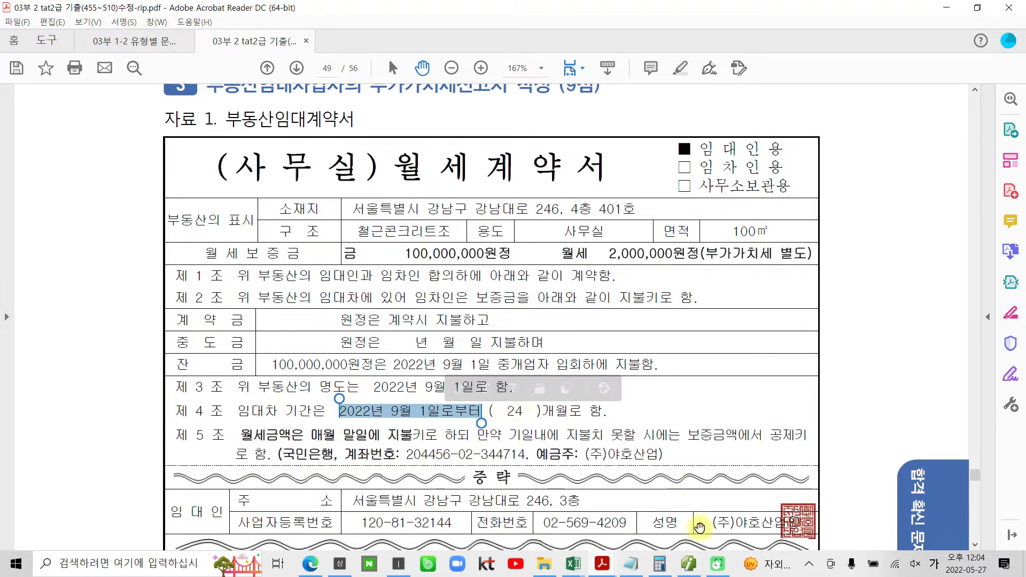
left_click(688, 563)
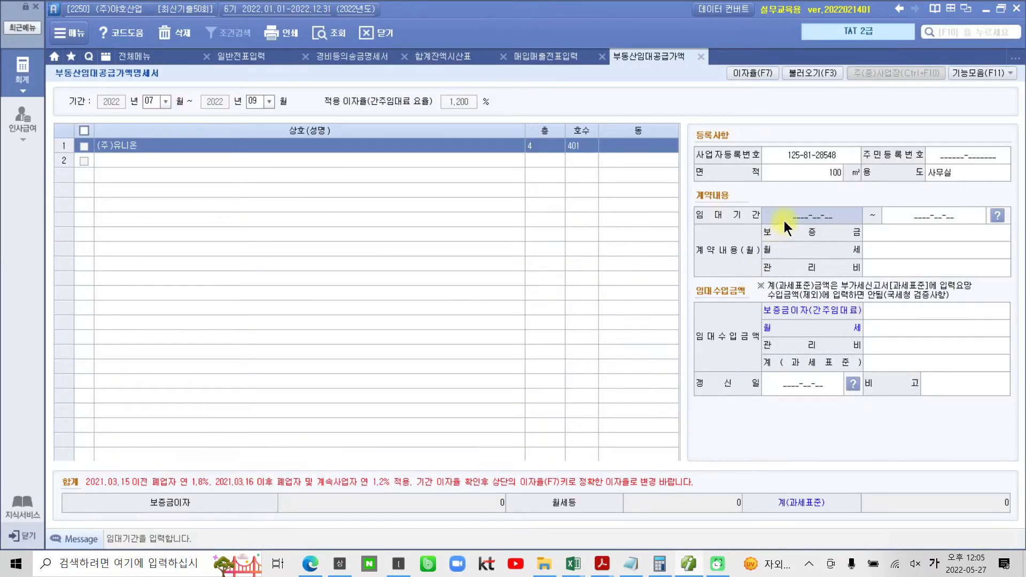
type("2")
type("022-09-01")
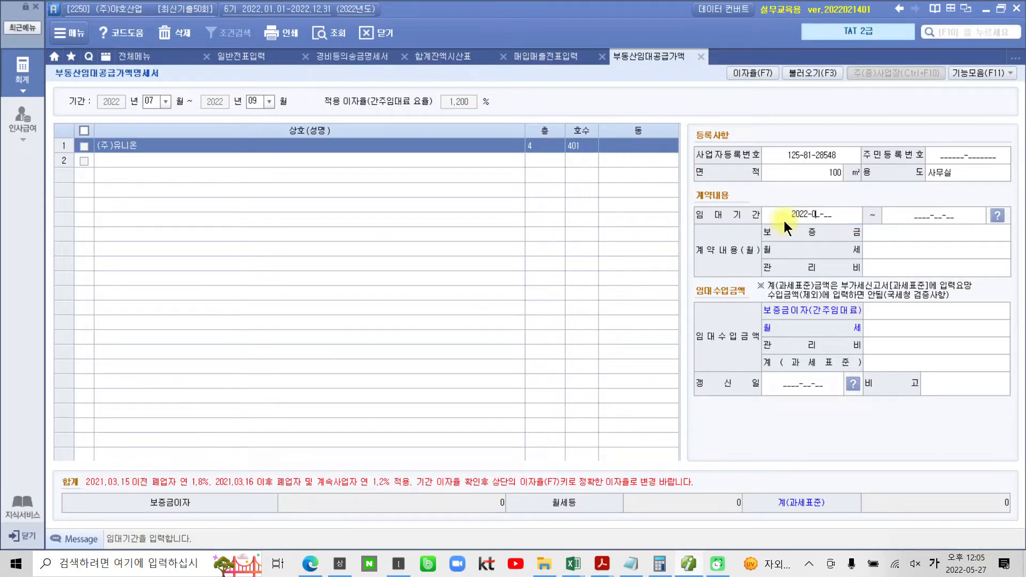
key("Return")
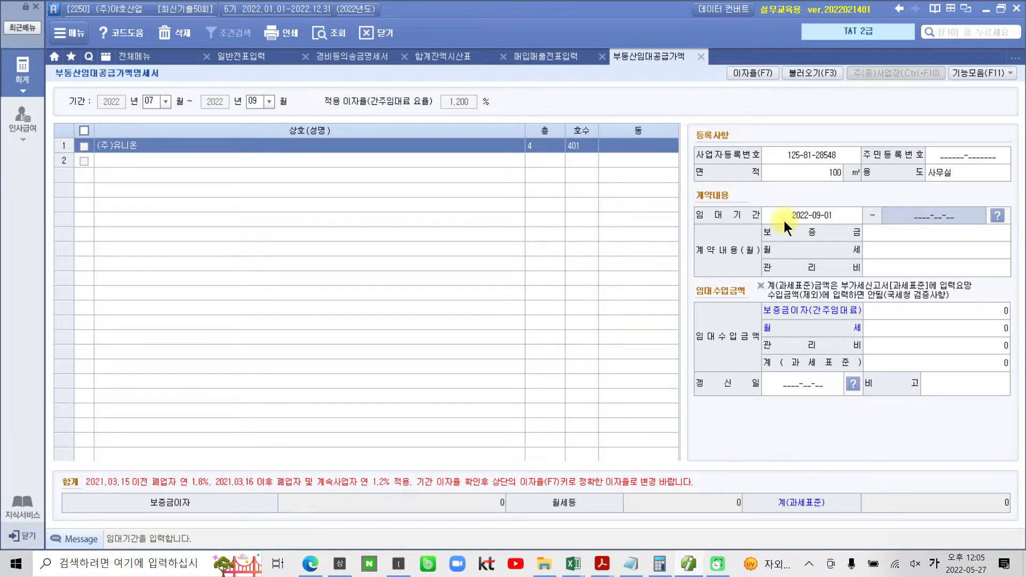
type("2024-08-31")
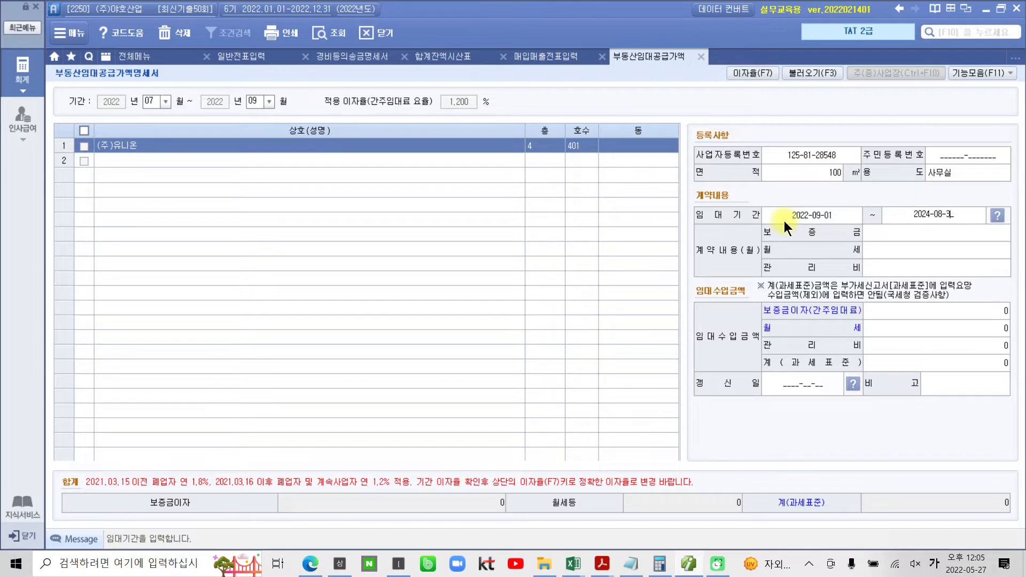
key("Return")
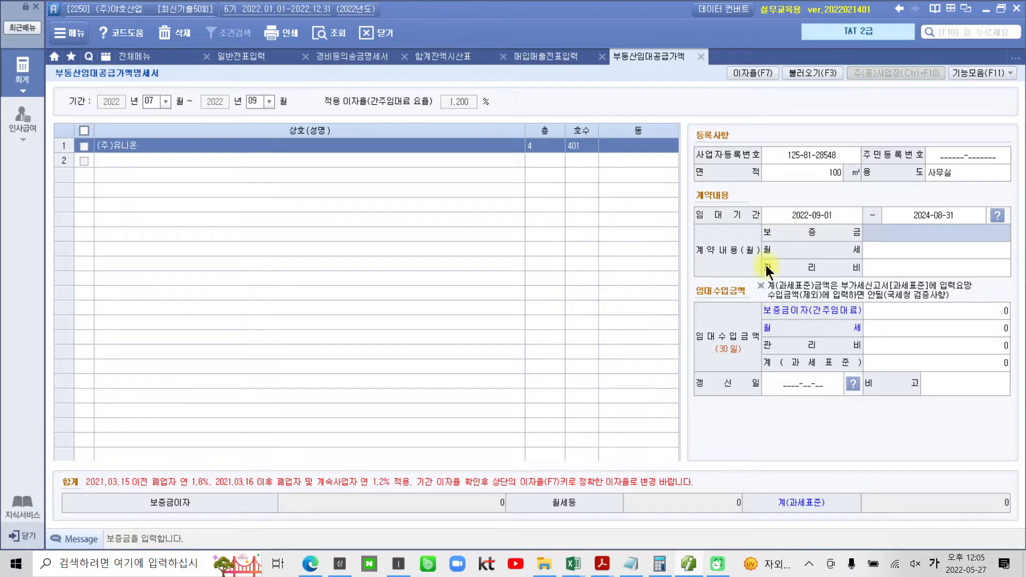
- Check the contract amounts in the exam PDF and enter 보증금 100,000,000 and 월세 2,000,000 under 계약내용 in 더존 iPlus
left_click(690, 564)
left_click(693, 562)
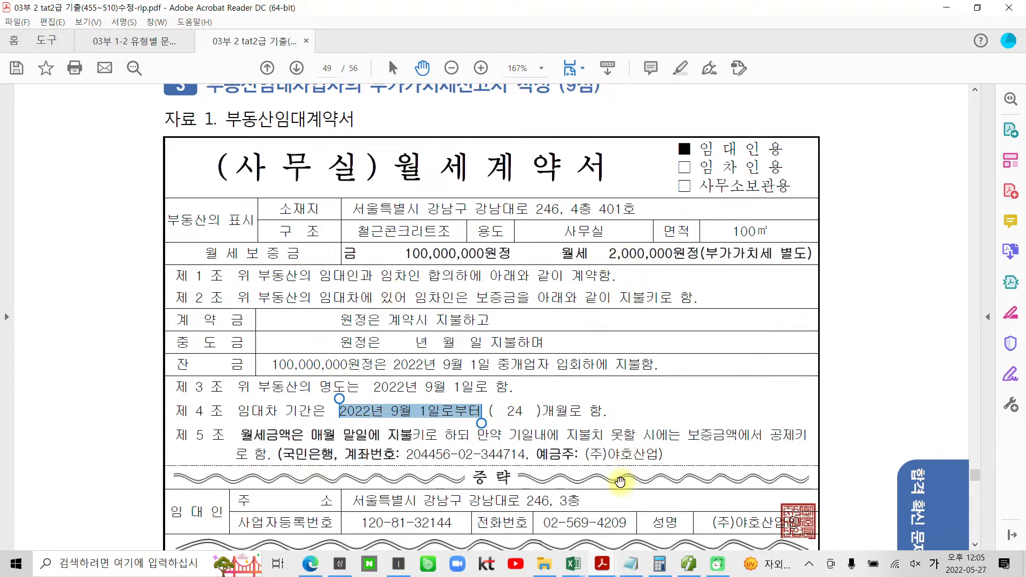
left_click(688, 563)
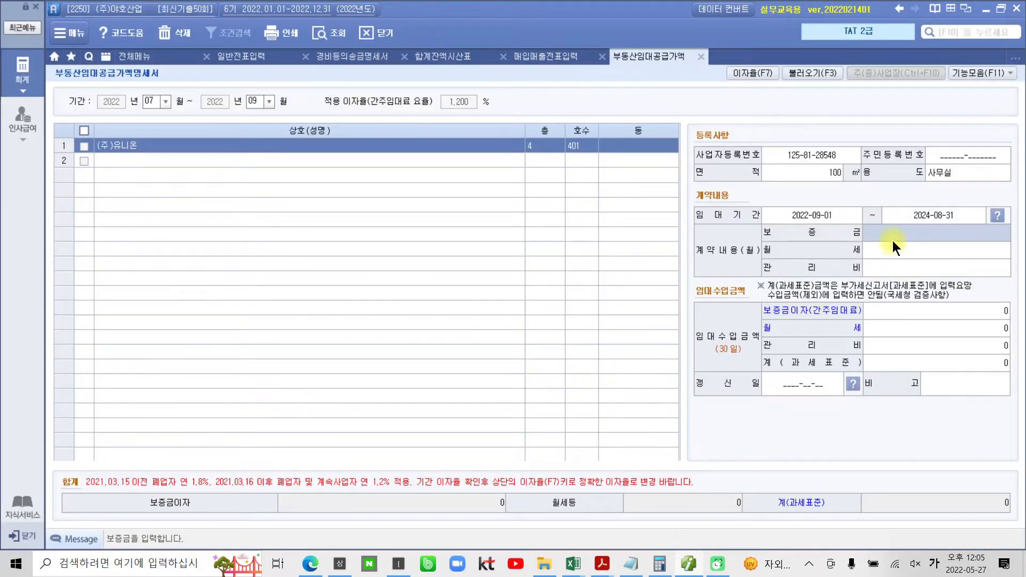
type("100,000,000,000")
key("BackSpace")
key("BackSpace")
key("BackSpace")
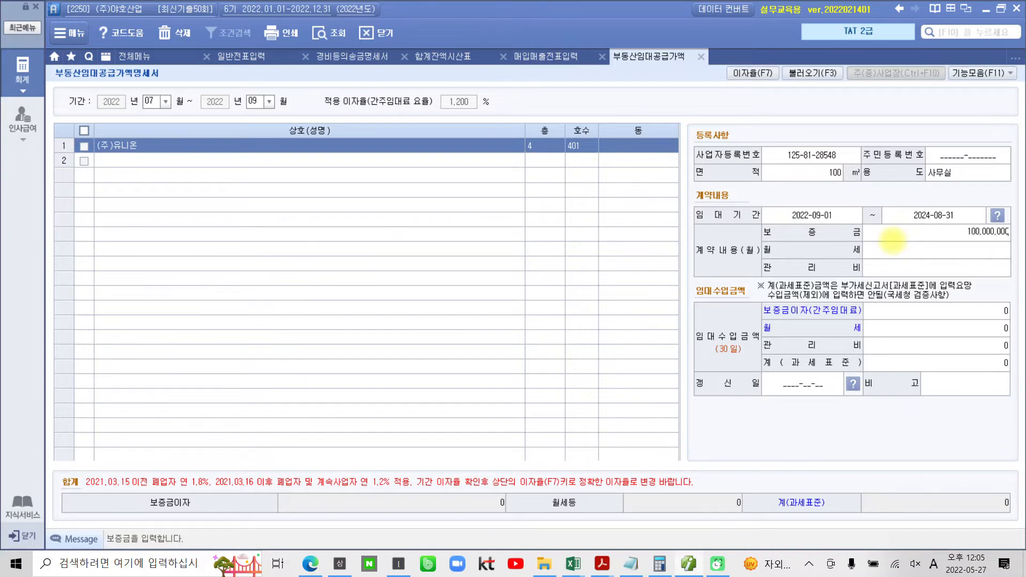
key("Return")
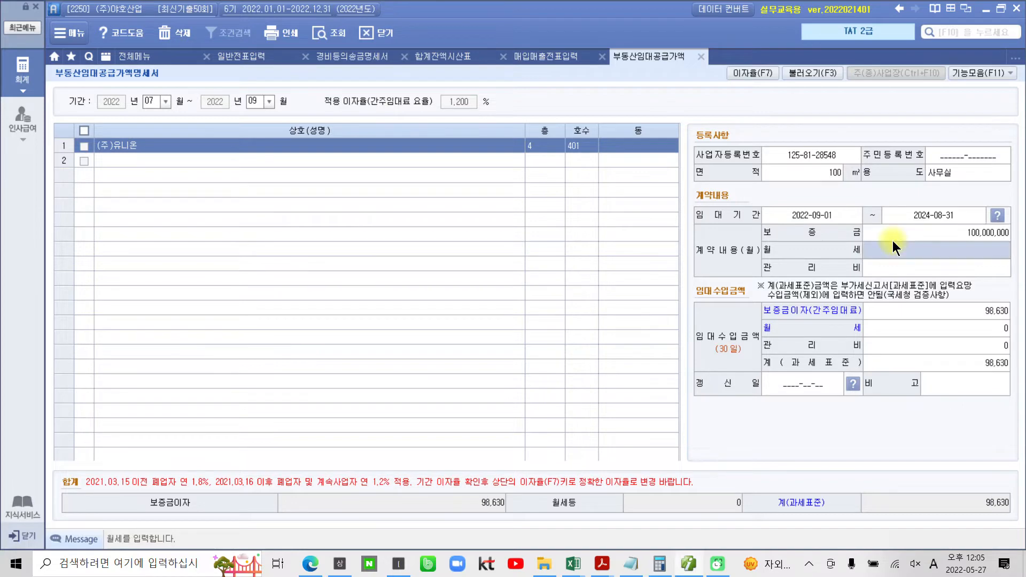
type("2")
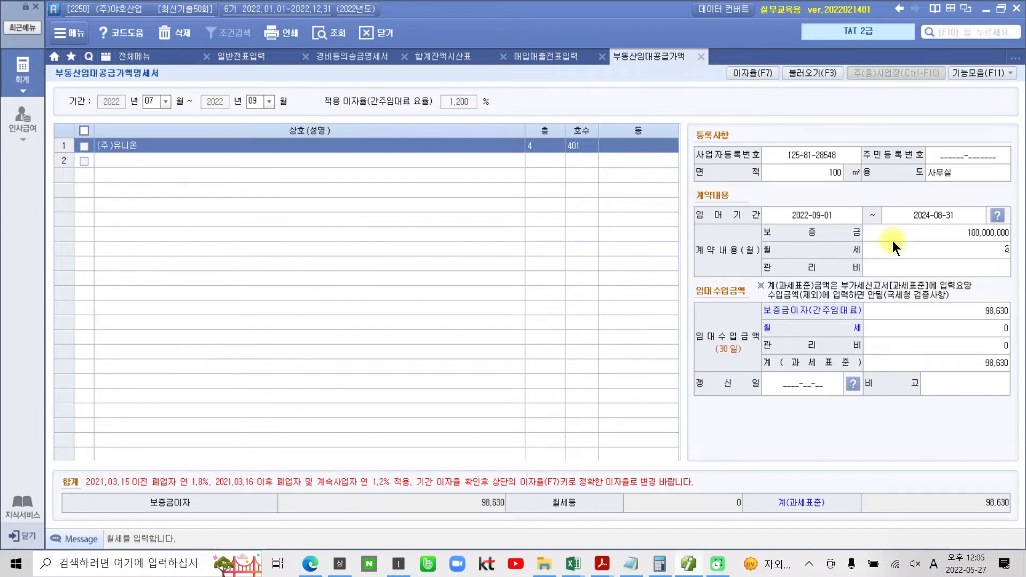
type(",000,000")
key("Return")
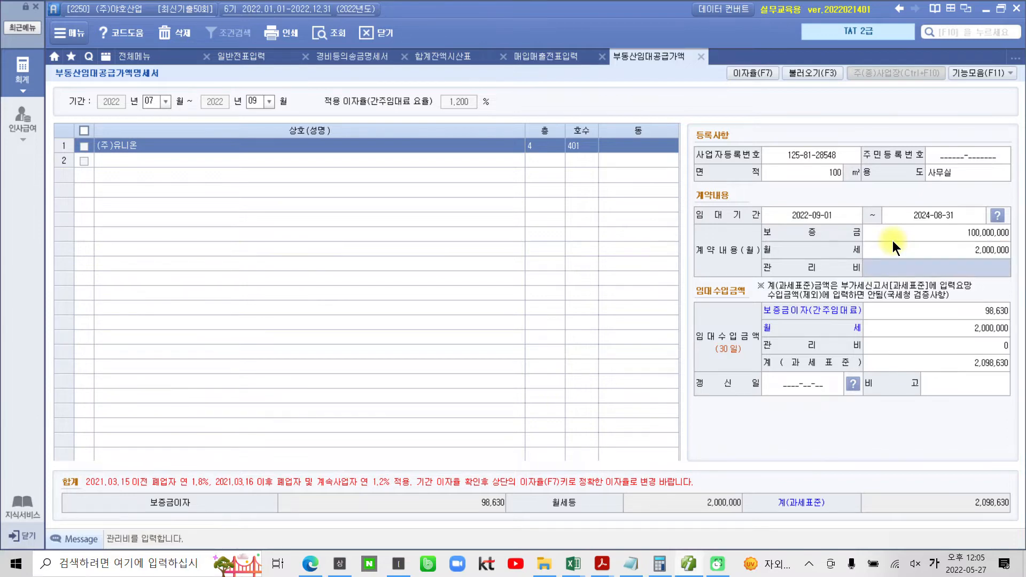
- Check the 월세 and 부가가치세 terms in the exam PDF's lease contract against the 부동산임대공급가액명세서 in 더존 iPlus
left_click(692, 565)
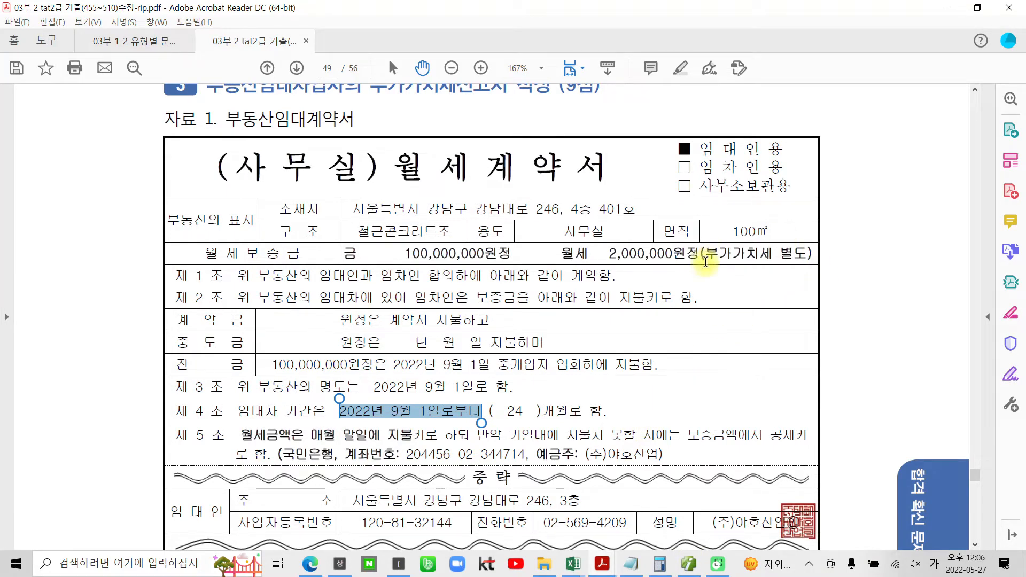
left_click(696, 565)
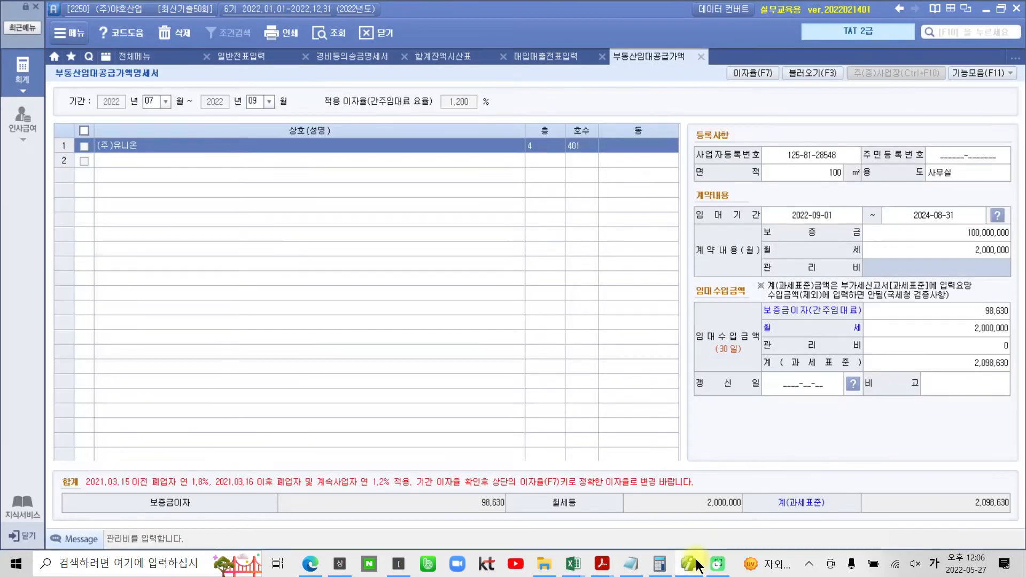
left_click(697, 564)
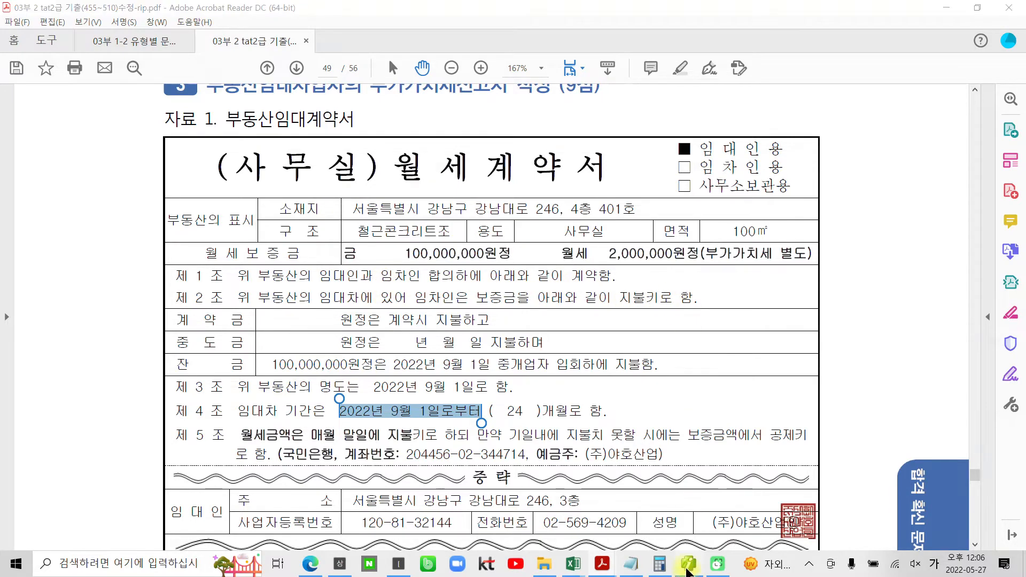
left_click(688, 572)
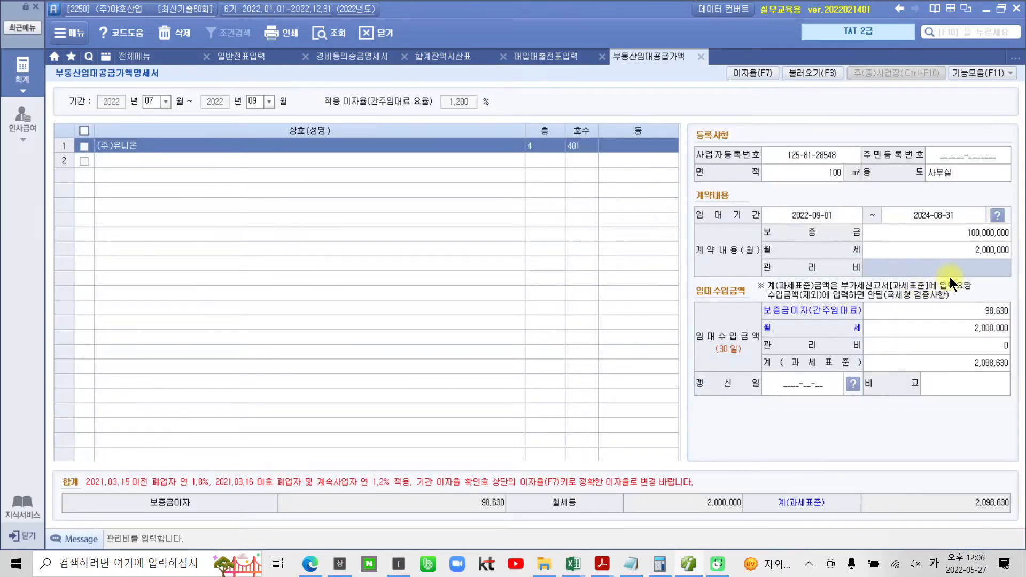
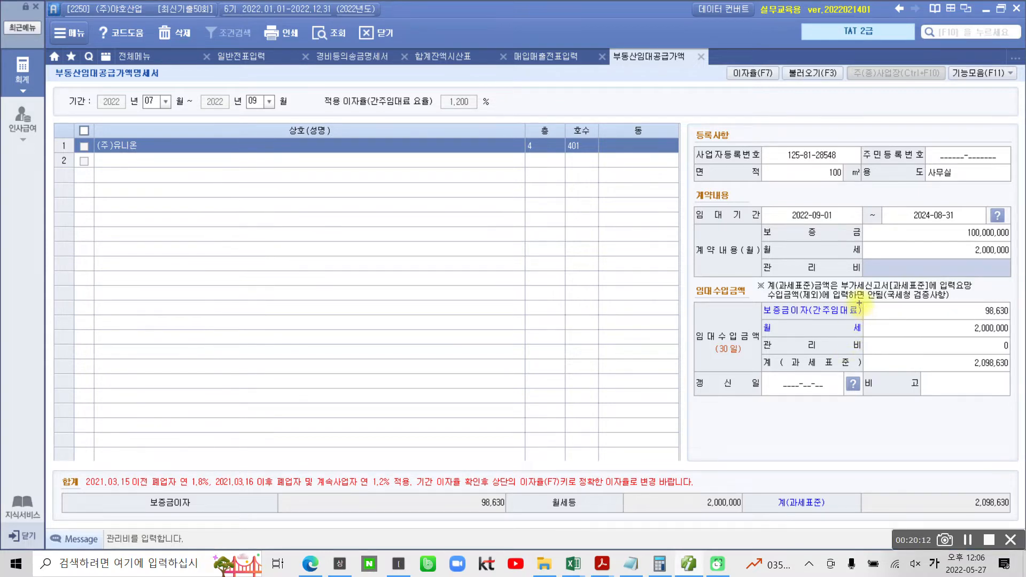
left_click_drag(946, 337, 969, 346)
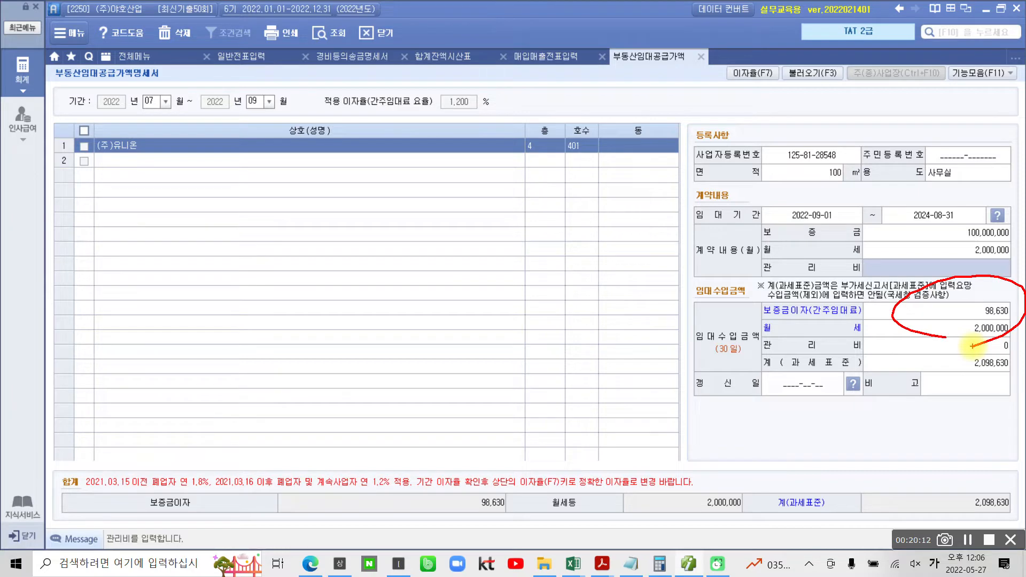
mouse_move(983, 221)
left_mouse_down()
mouse_move(948, 246)
mouse_move(1015, 235)
mouse_move(954, 219)
left_mouse_up()
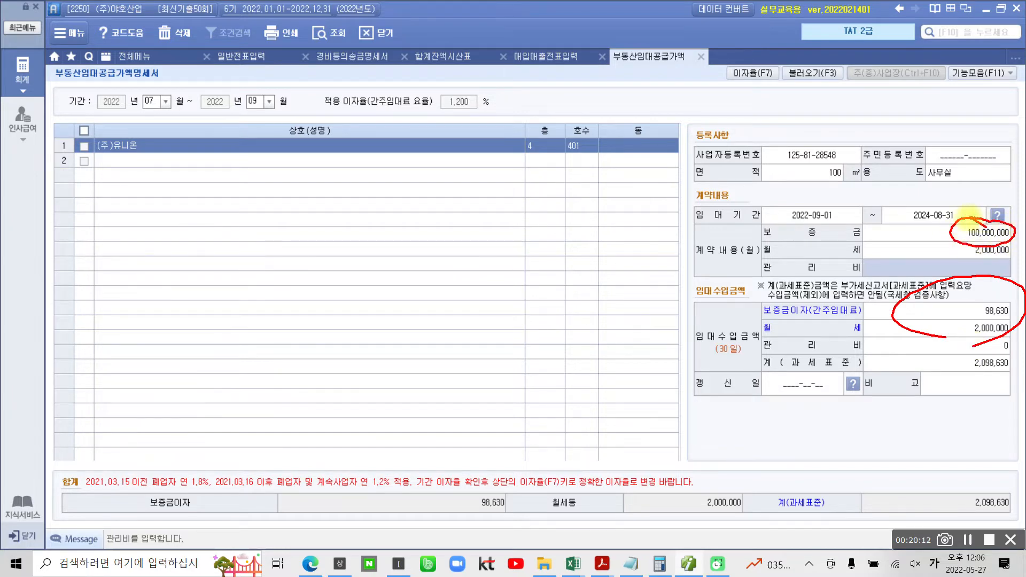
left_click_drag(769, 202, 790, 198)
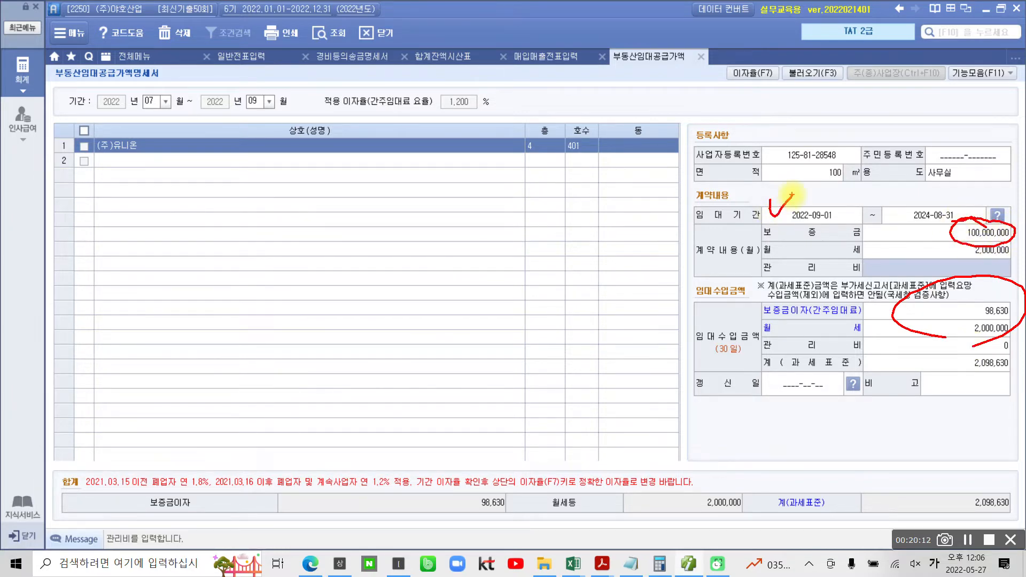
mouse_move(251, 83)
left_mouse_down()
mouse_move(214, 124)
mouse_move(247, 136)
left_mouse_up()
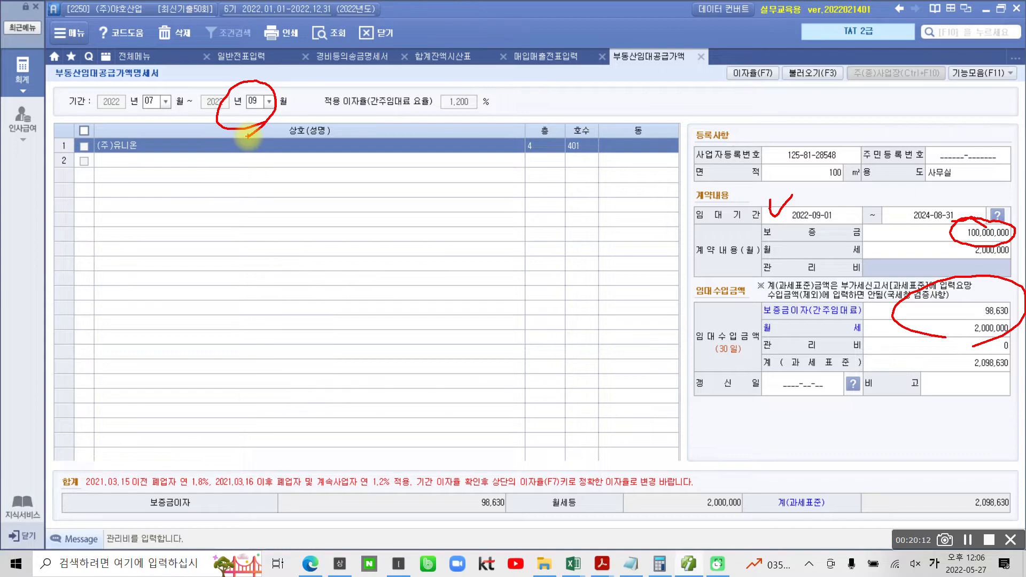
left_click_drag(469, 81, 458, 142)
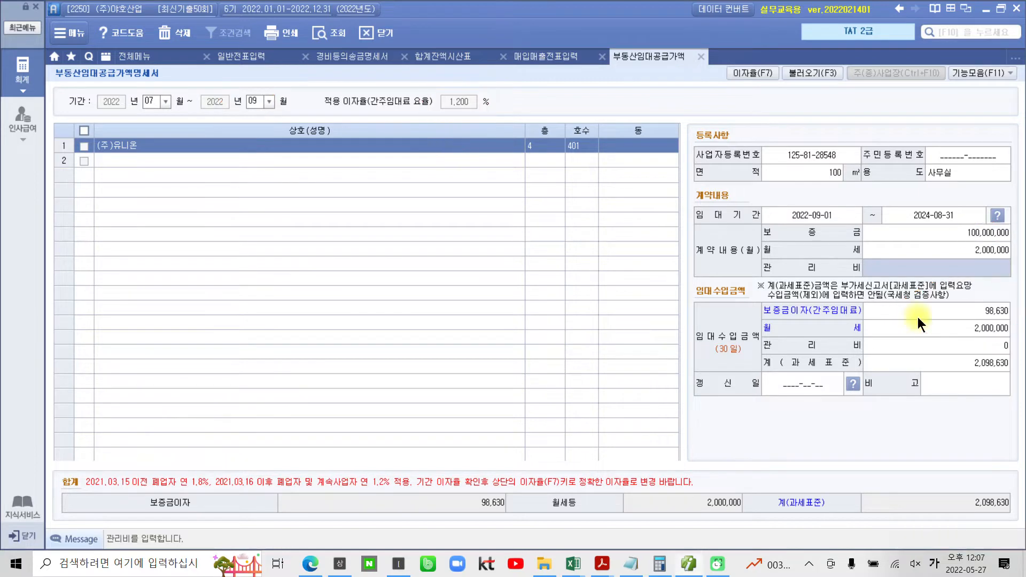
- Multiply the 간주임대료 of 98630 by 1.1 in the Windows calculator to get its VAT-inclusive amount
left_click(659, 564)
left_click(165, 297)
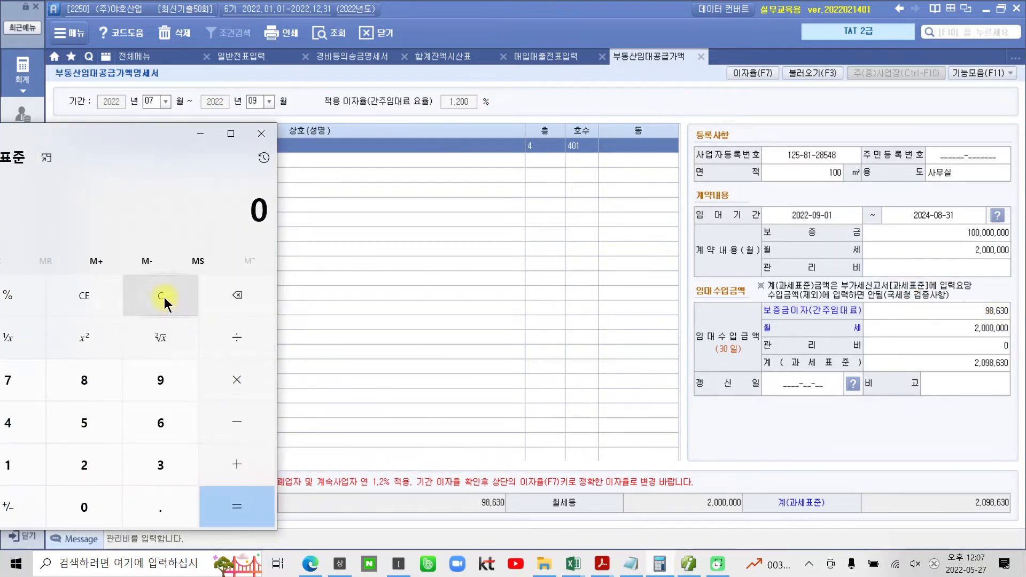
type("98630")
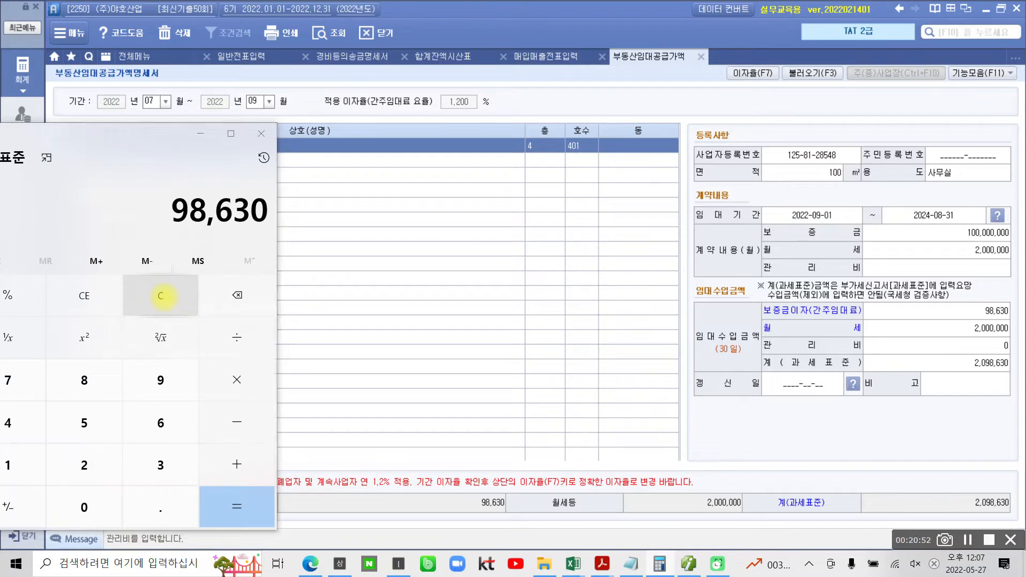
left_click_drag(357, 185, 303, 229)
left_click_drag(311, 190, 348, 231)
left_click_drag(410, 174, 407, 232)
left_click_drag(452, 217, 459, 230)
left_click_drag(507, 172, 506, 244)
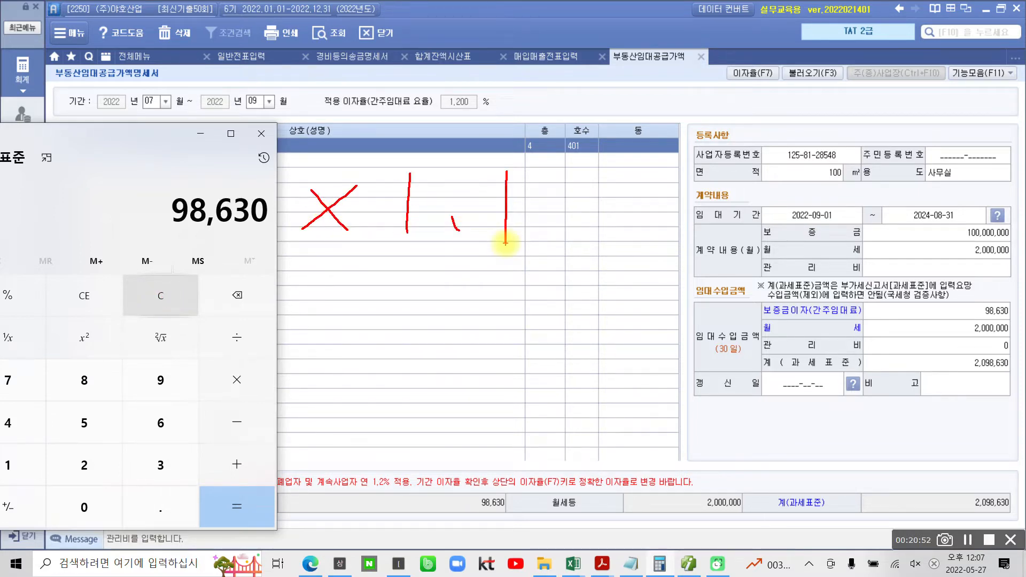
key("Escape")
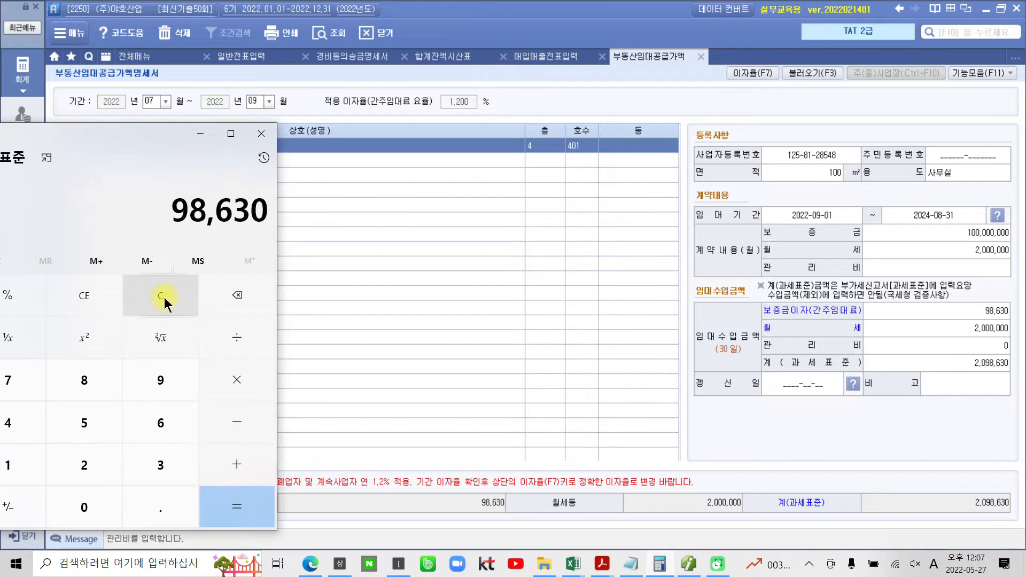
key("asterisk")
type("1.1")
key("Return")
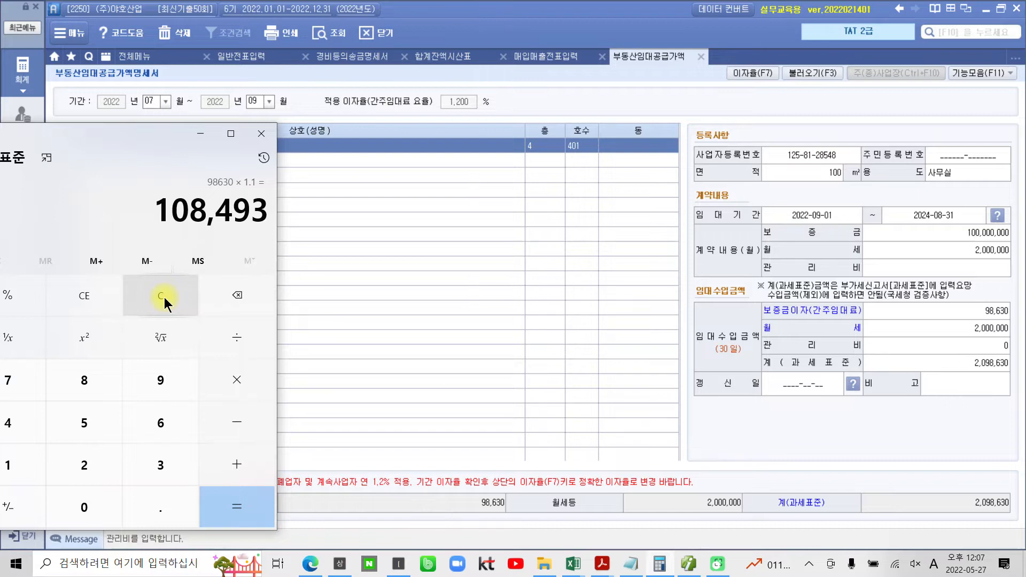
left_click_drag(158, 215, 273, 215)
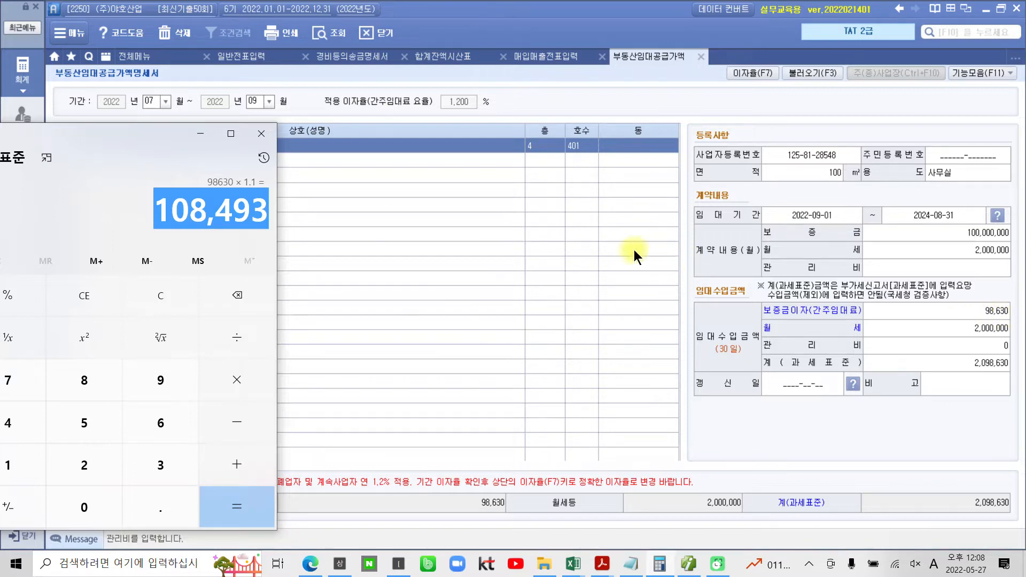
left_click(201, 134)
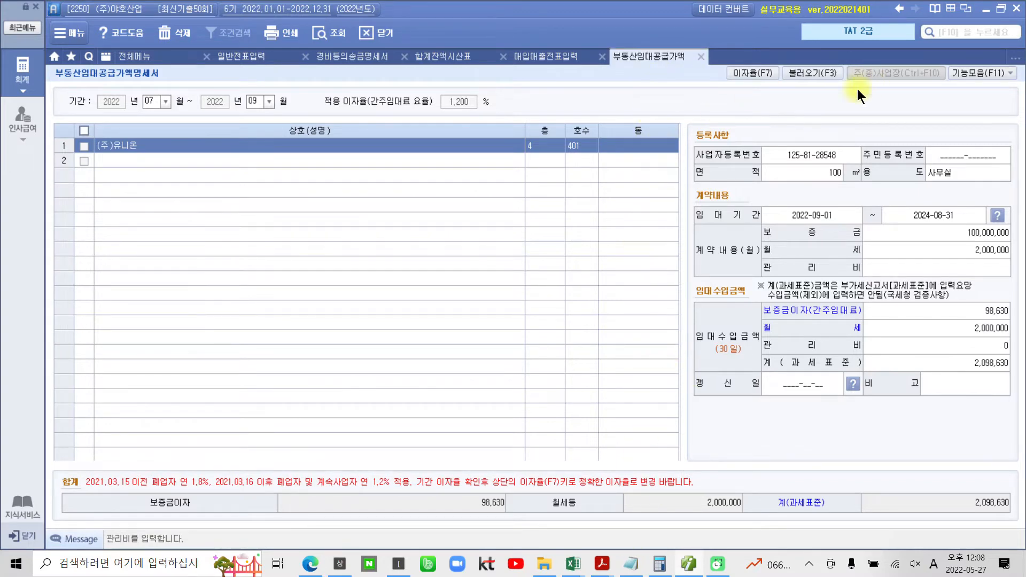
- Close the 부동산임대공급가액명세서 and check in the exam PDF how 평가문제 3 wants the 간주임대료 recorded
left_click(704, 57)
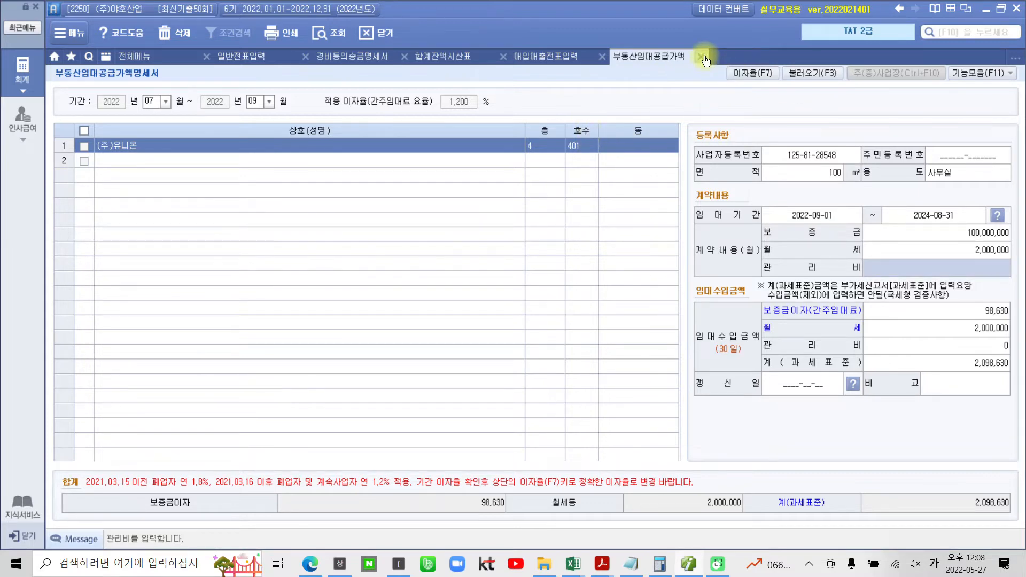
left_click(701, 57)
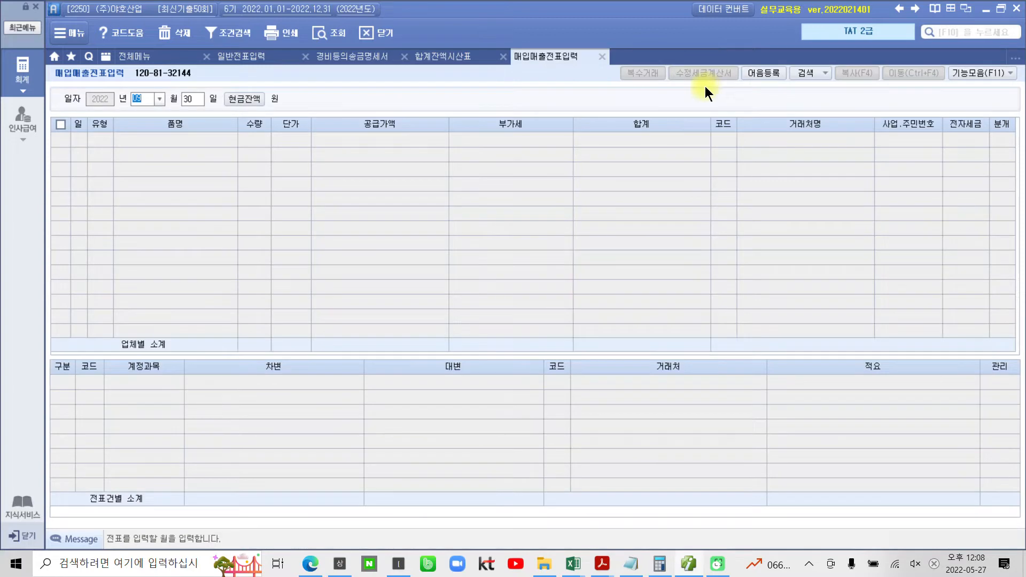
left_click(602, 564)
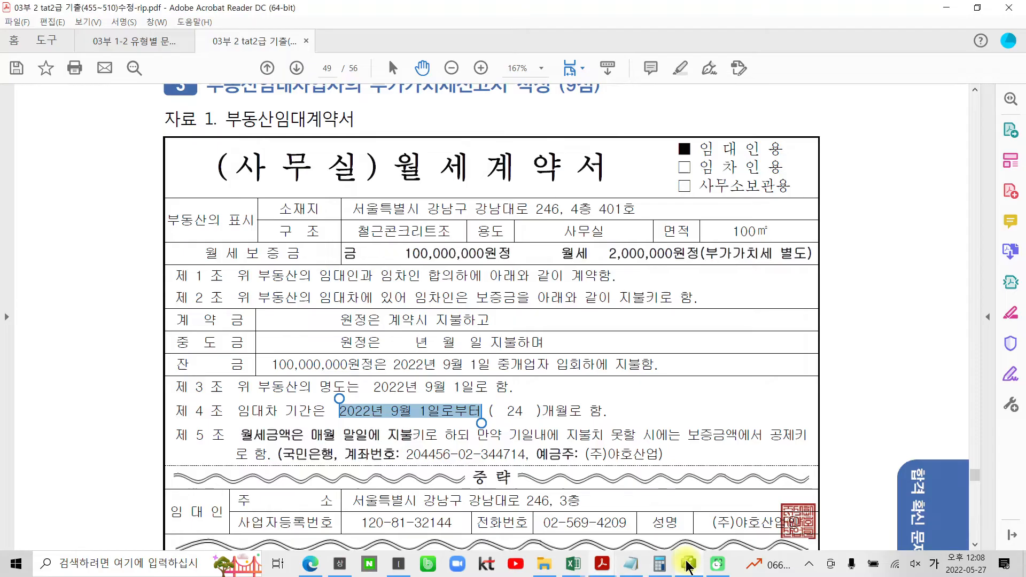
scroll(543, 488, "down", 3)
scroll(542, 487, "down", 10)
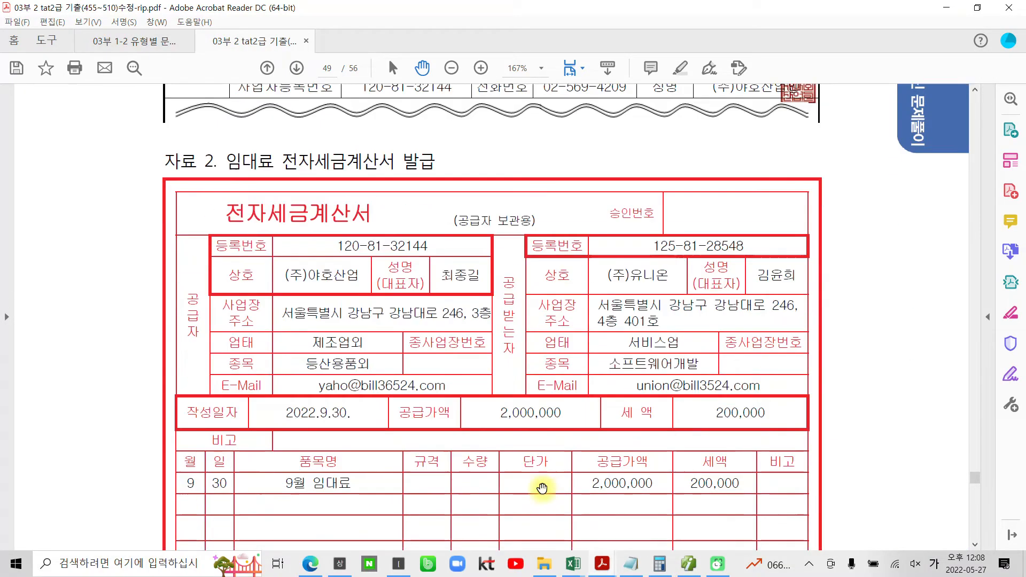
scroll(543, 487, "down", 3)
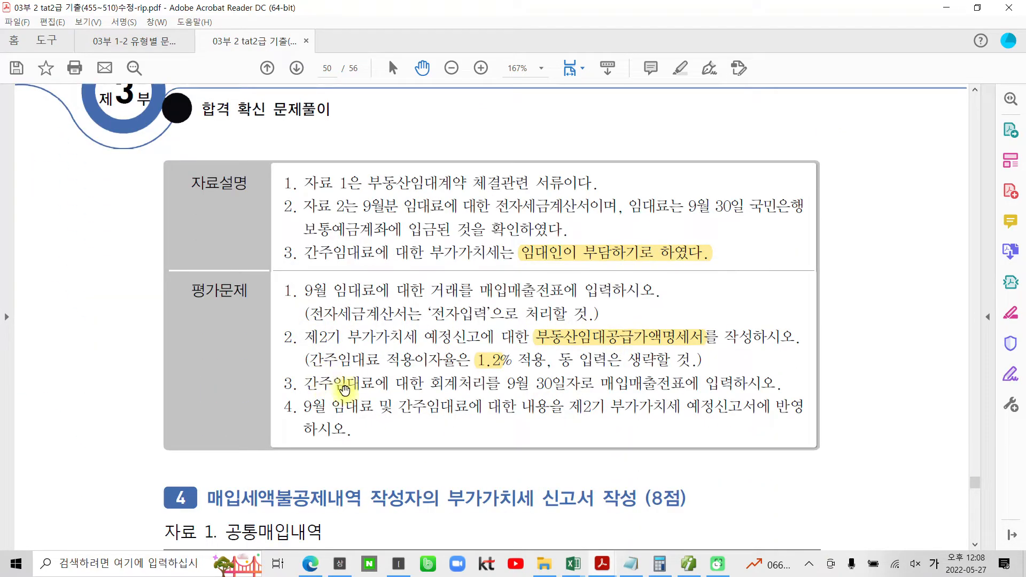
left_click_drag(304, 383, 418, 383)
left_click(489, 384)
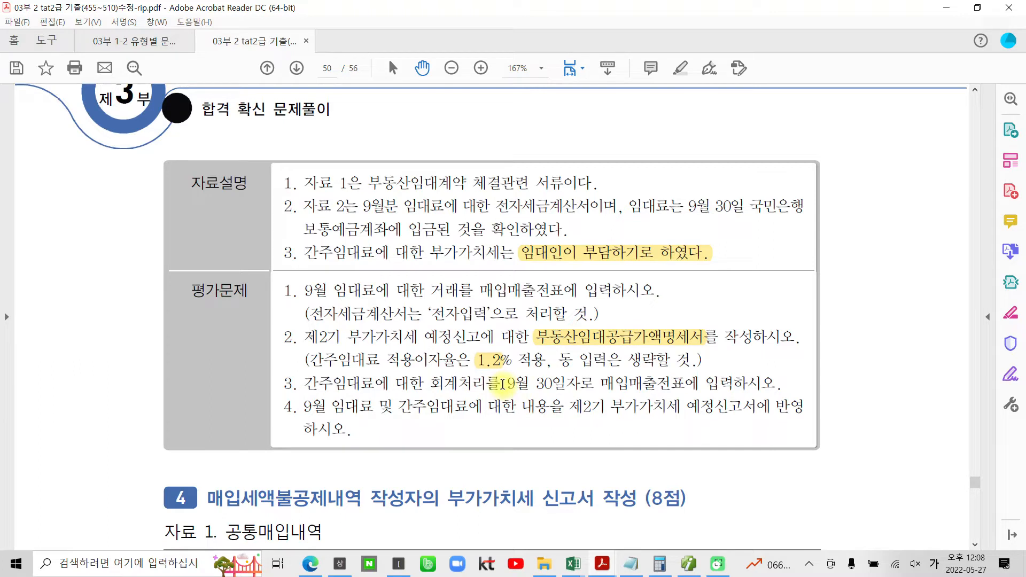
left_click_drag(502, 384, 590, 384)
left_click(635, 387)
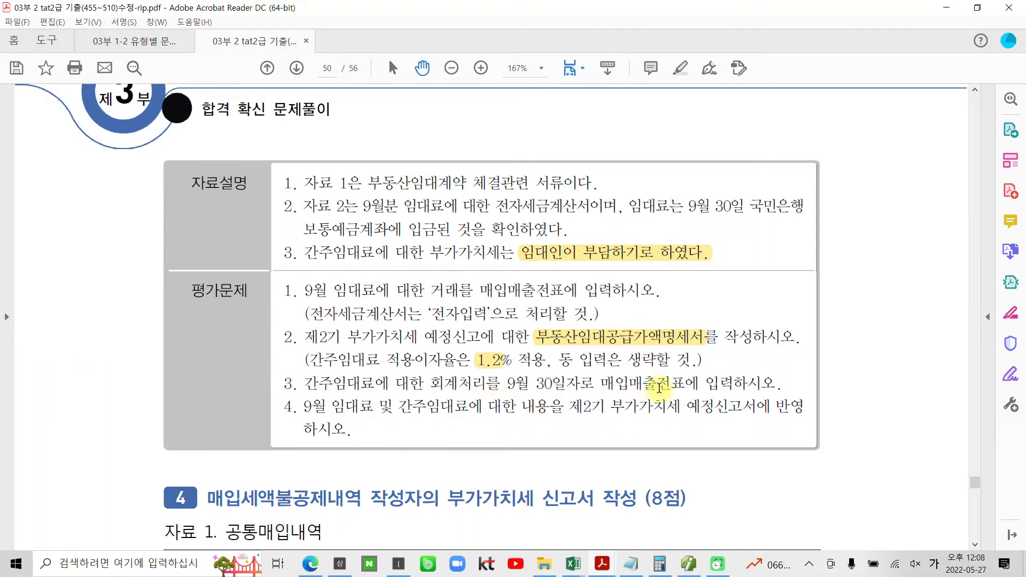
- In 더존 iPlus, add a September 30 매입매출전표 line with 유형 14 (건별) and 품명 간주임대료
left_click(687, 564)
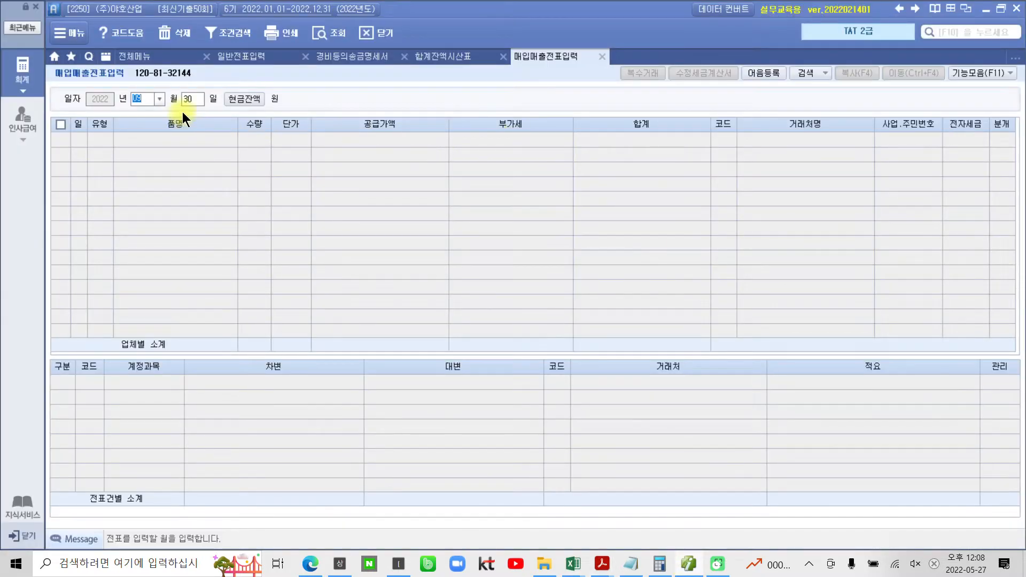
left_click(195, 102)
key("Return")
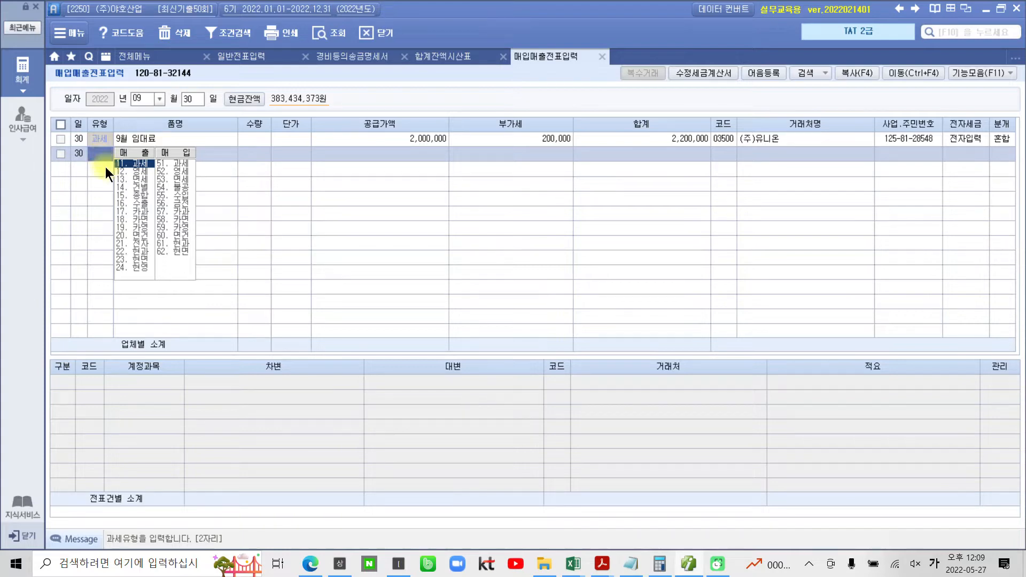
type("14")
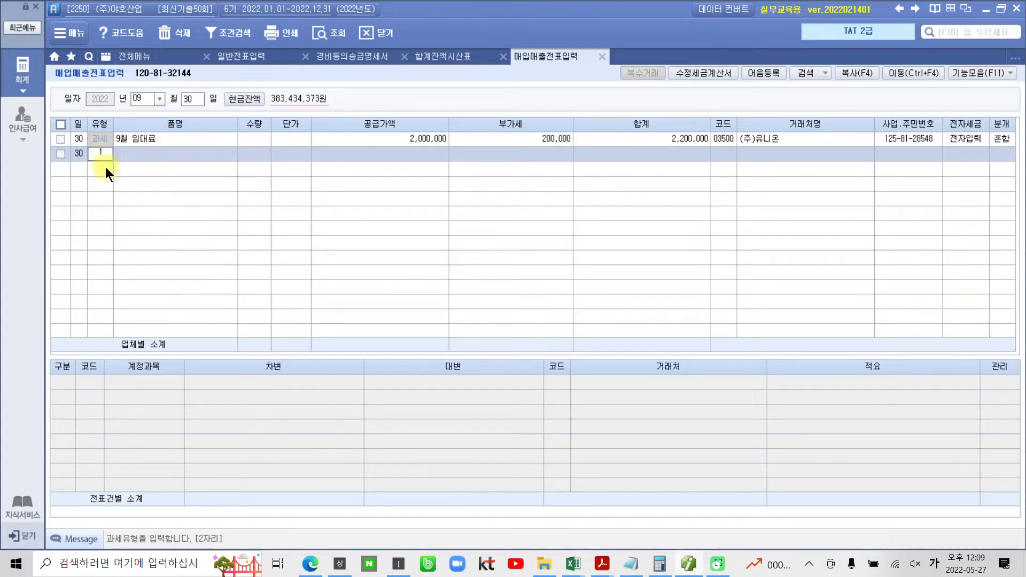
key("Return")
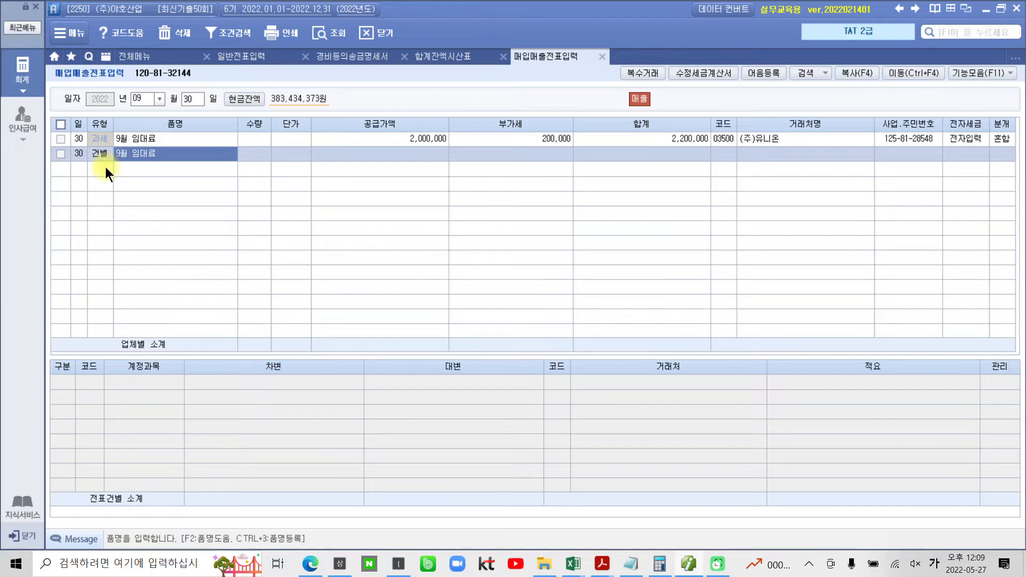
type("간주")
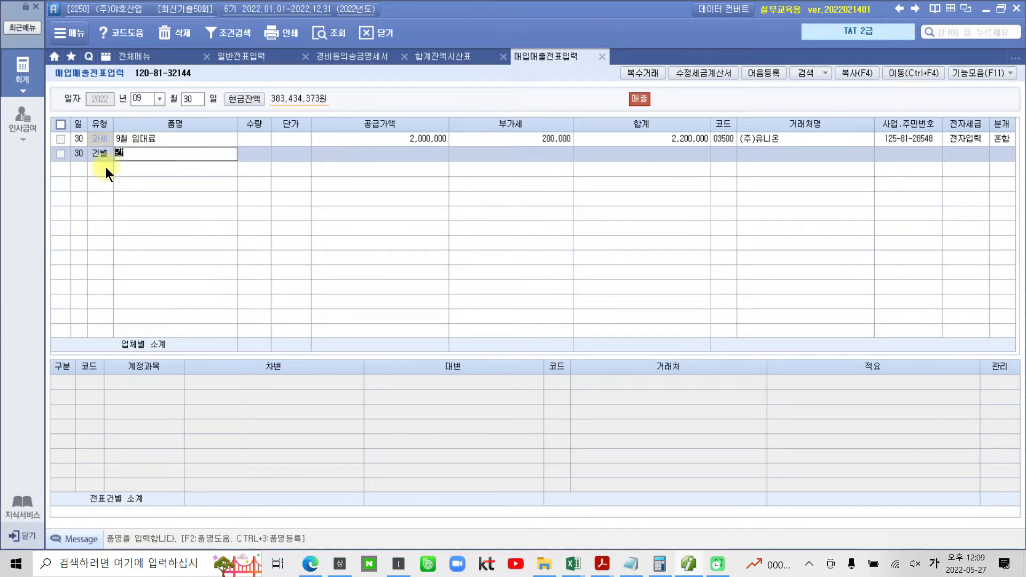
type("임대료")
key("Return")
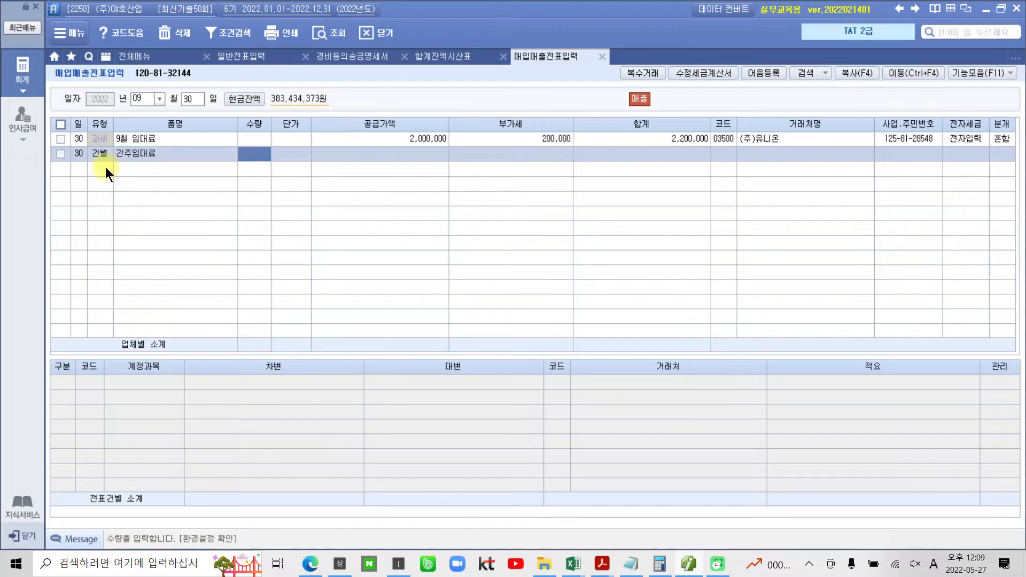
- Leave 수량 and 단가 blank and enter the VAT-inclusive 108493 as the 간주임대료 line's 공급가액
key("Return")
key("Return")
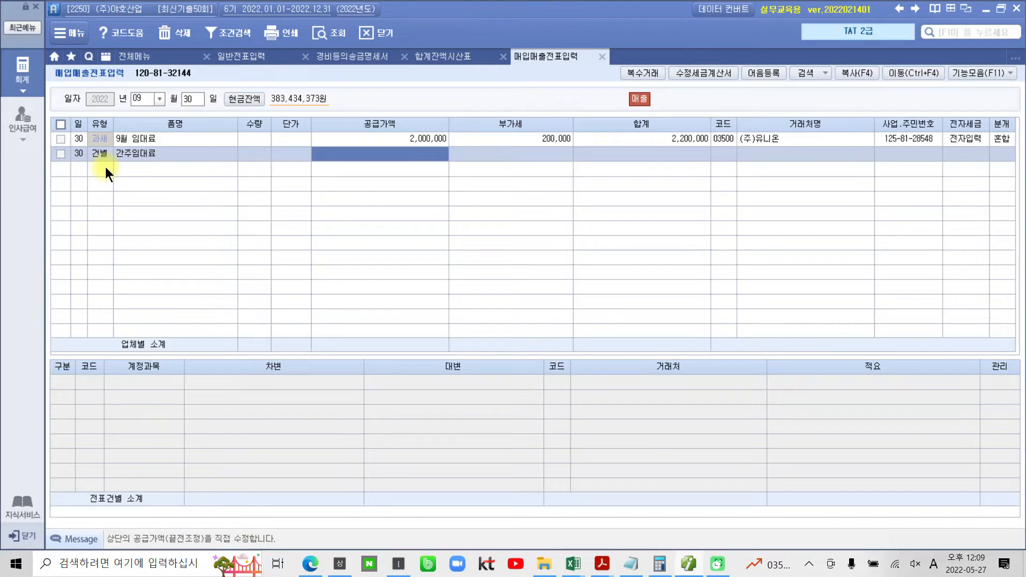
type("108493")
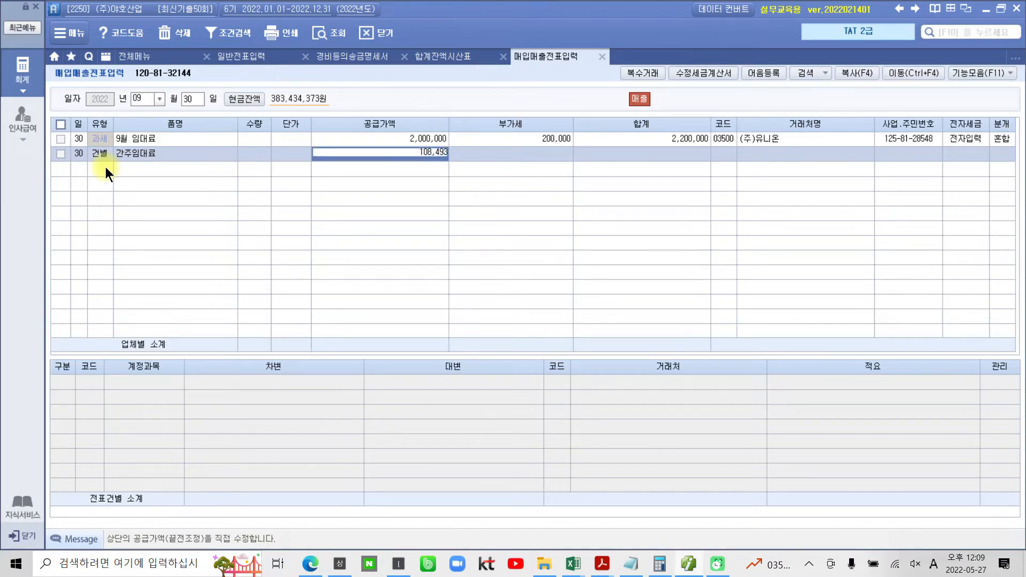
key("Return")
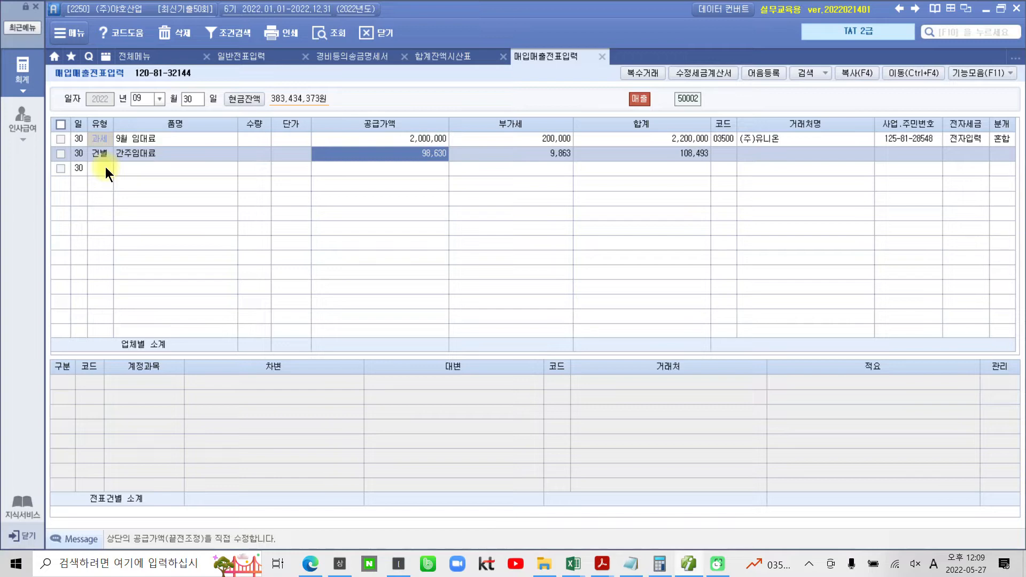
key("Return")
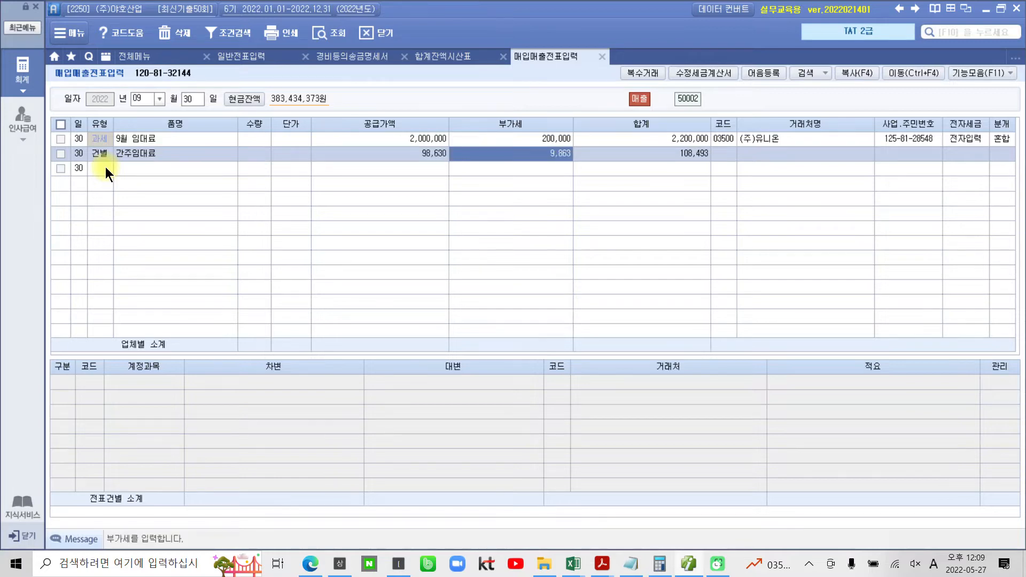
key("Return")
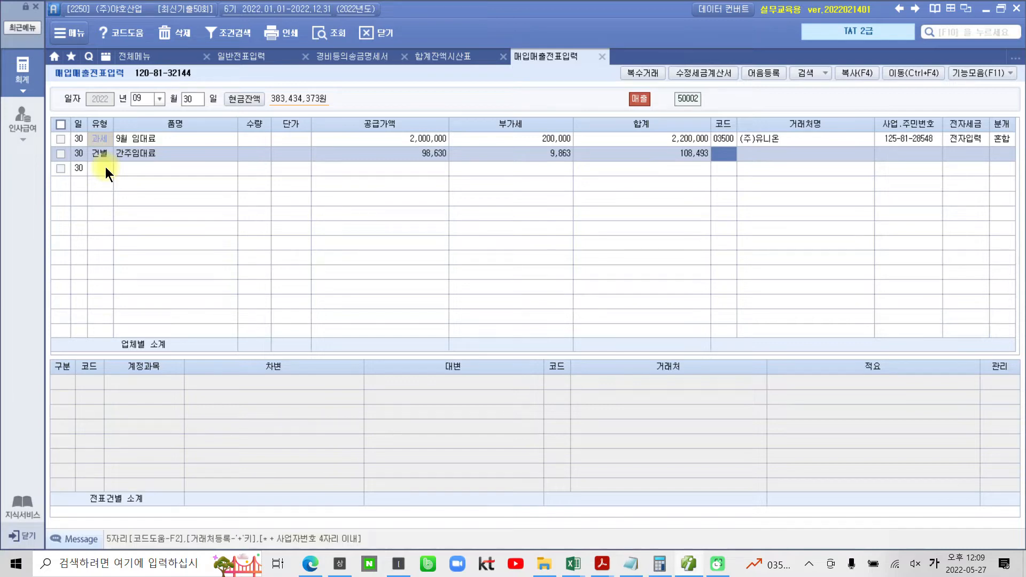
- Leave the 간주임대료 line's 거래처 and 전자세금 blank and set its 분개 to 3 (혼합)
key("Return")
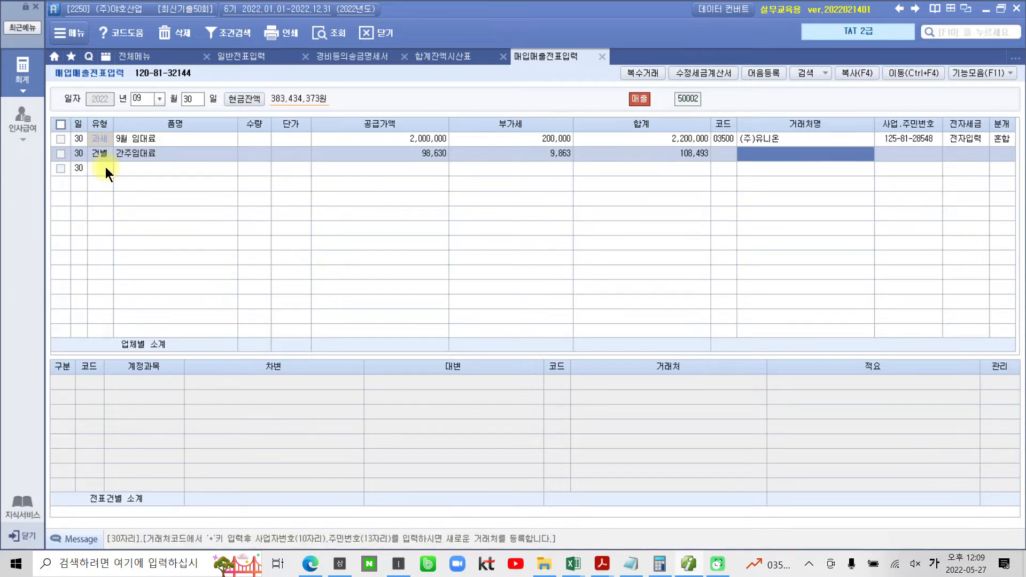
key("Return")
key("Return")
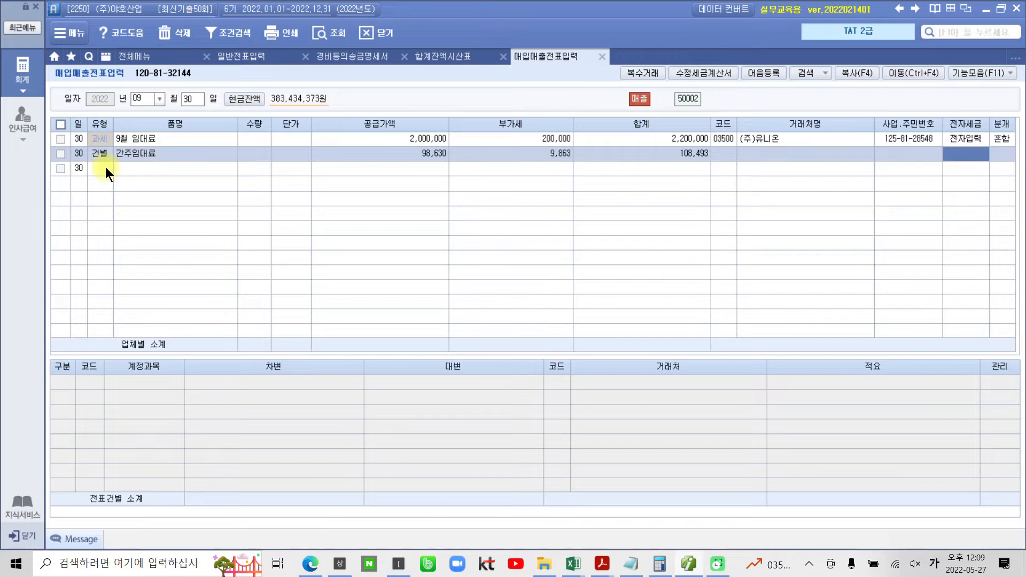
key("Return")
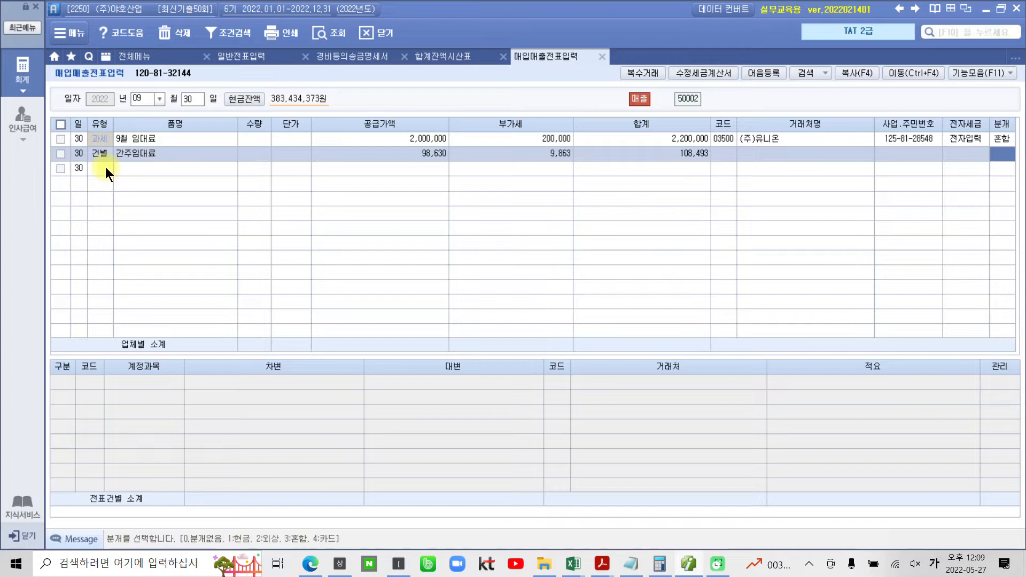
type("3")
key("Return")
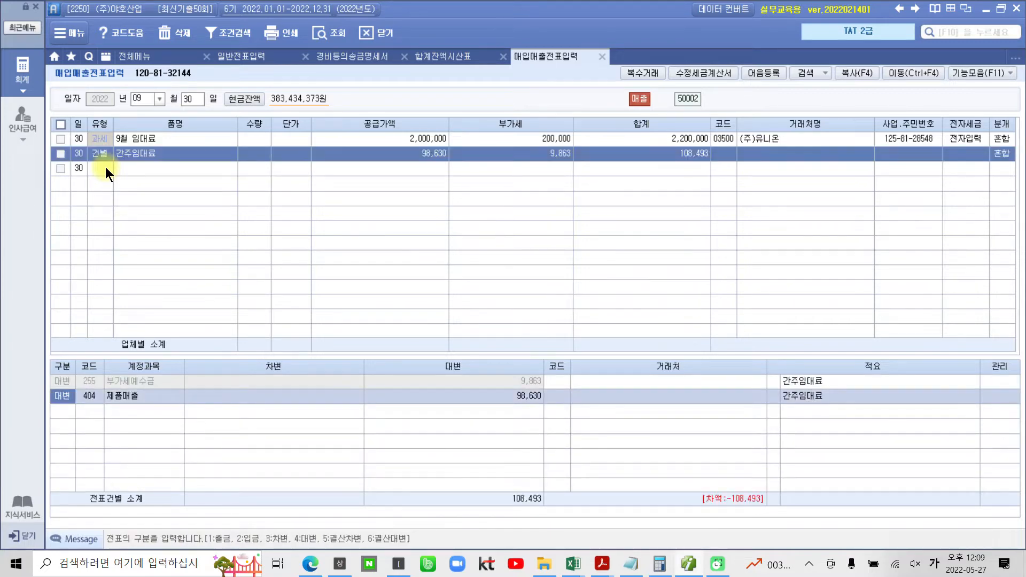
key("ctrl+2")
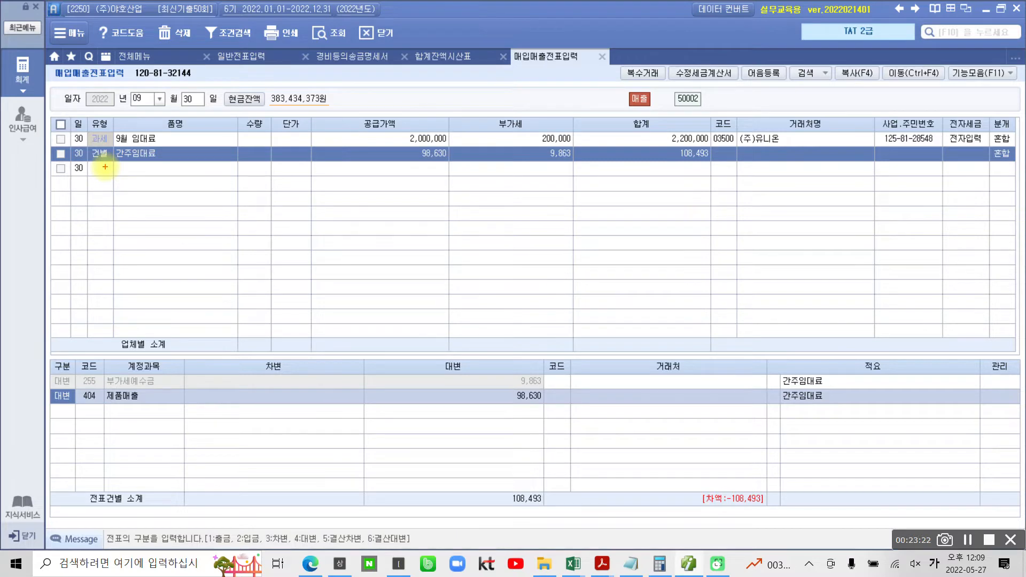
mouse_move(140, 183)
left_mouse_down()
mouse_move(162, 156)
mouse_move(145, 190)
left_mouse_up()
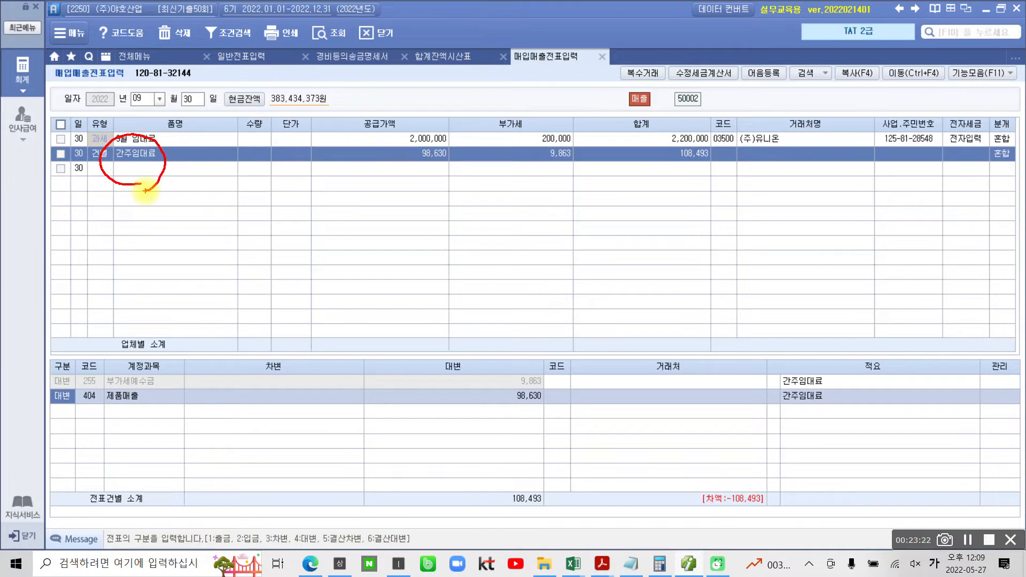
left_click_drag(582, 168, 561, 171)
mouse_move(528, 151)
left_mouse_down()
mouse_move(582, 154)
mouse_move(578, 174)
left_mouse_up()
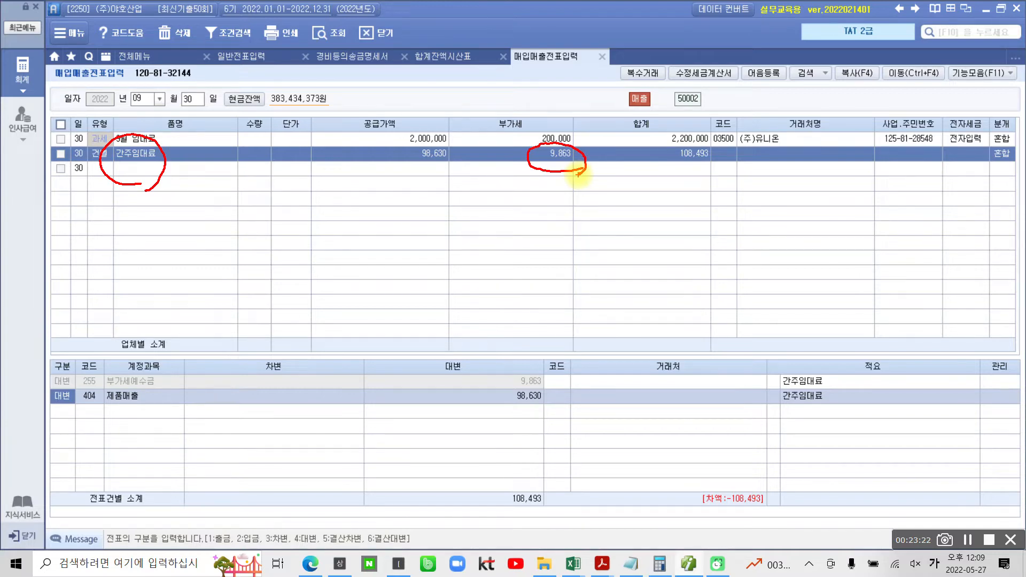
mouse_move(536, 395)
left_mouse_down()
mouse_move(507, 407)
mouse_move(537, 410)
left_mouse_up()
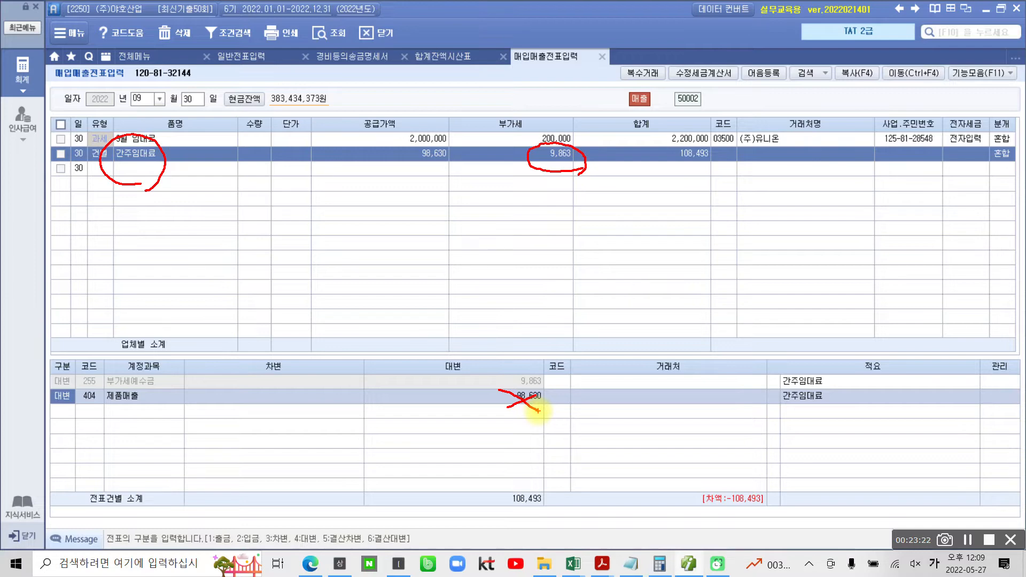
mouse_move(566, 184)
left_mouse_down()
mouse_move(533, 359)
mouse_move(546, 358)
left_mouse_up()
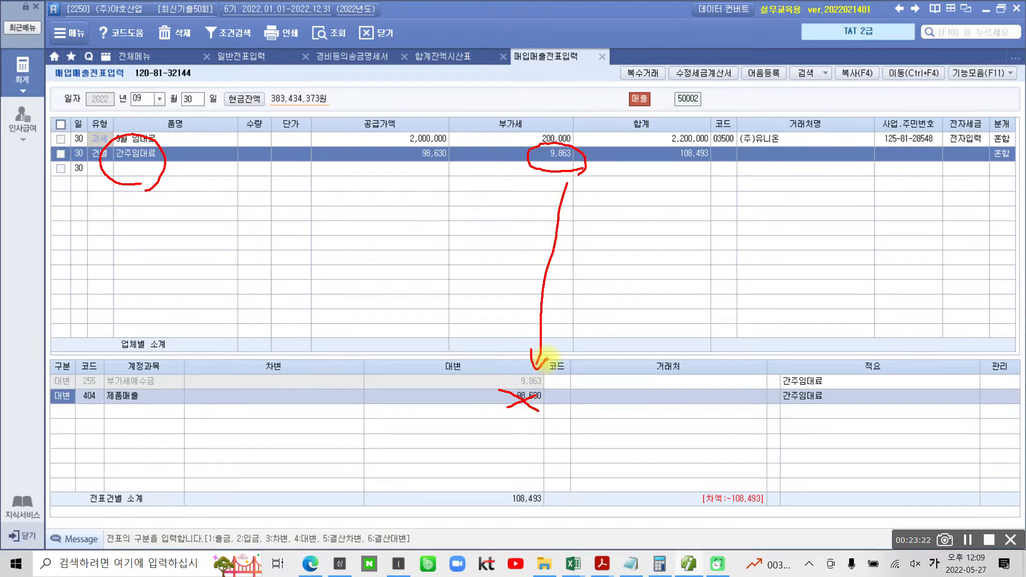
mouse_move(101, 373)
left_mouse_down()
mouse_move(161, 390)
mouse_move(100, 380)
left_mouse_up()
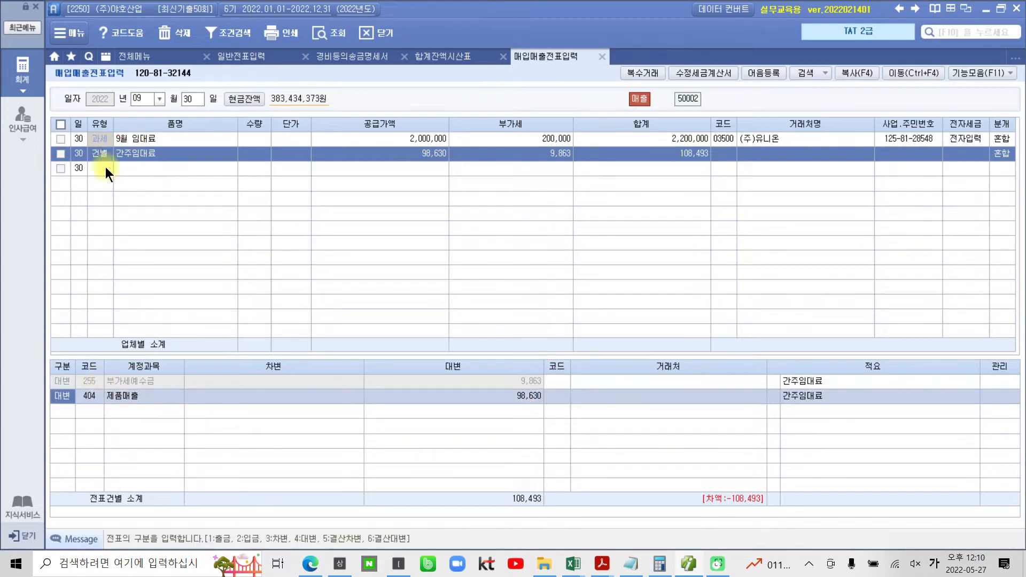
- Change the 간주임대료 entry's 제품매출 journal line to 3 (차변) with account 817 세금과공과금, found by searching for 세금
key("3")
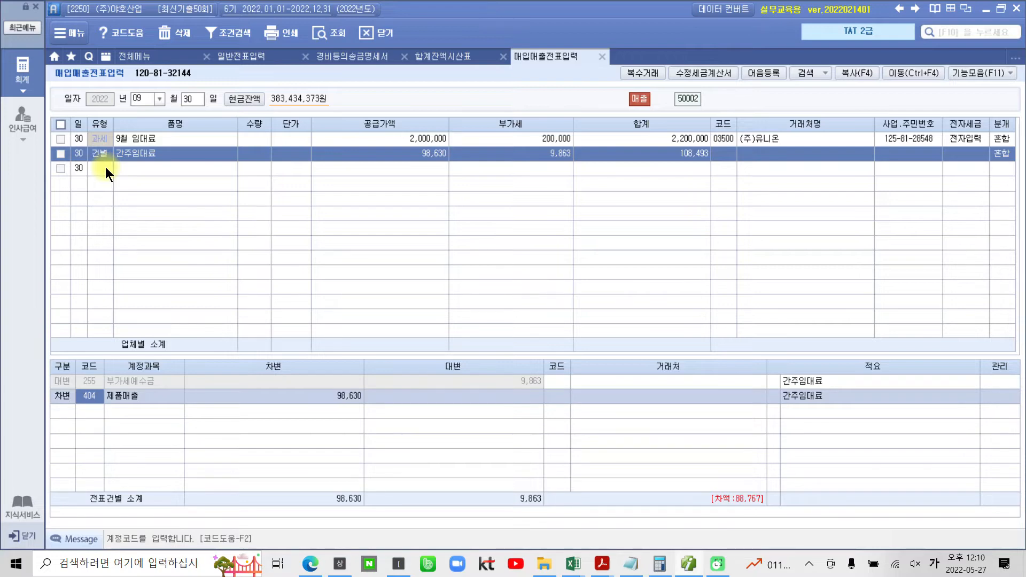
type("세금")
key("Return")
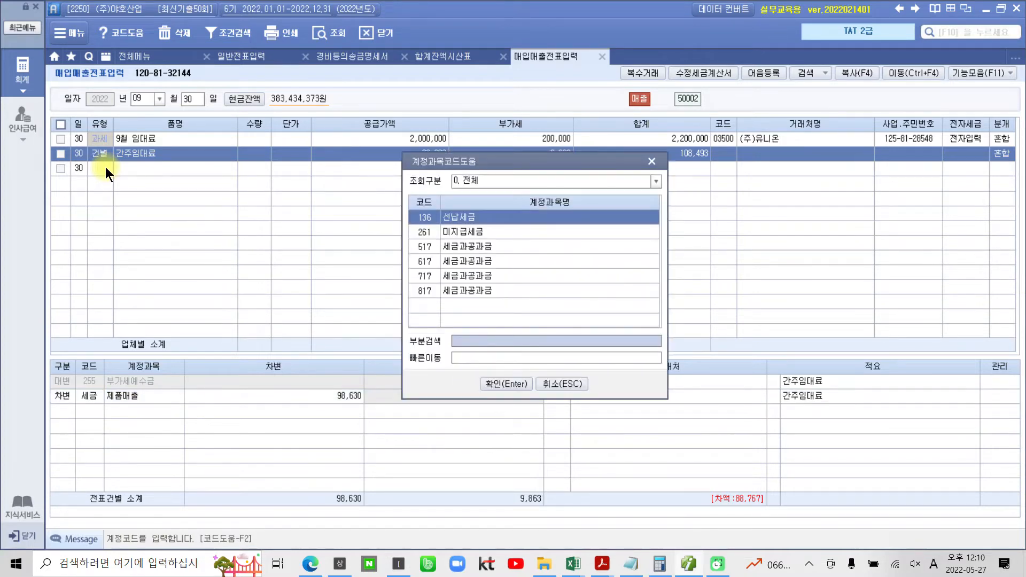
key("Down")
key("Down")
key("Down")
key("Down")
key("Down")
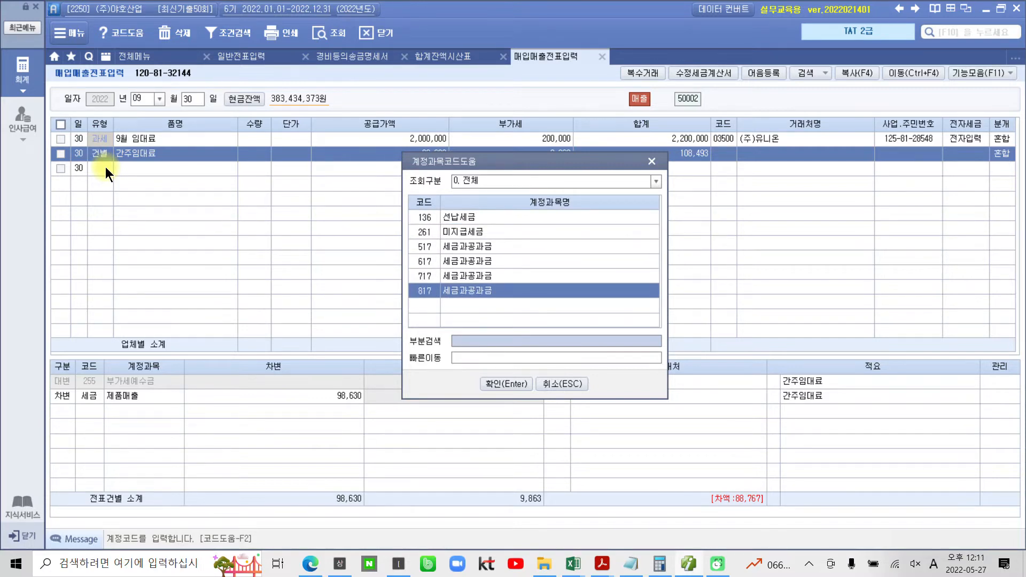
key("Return")
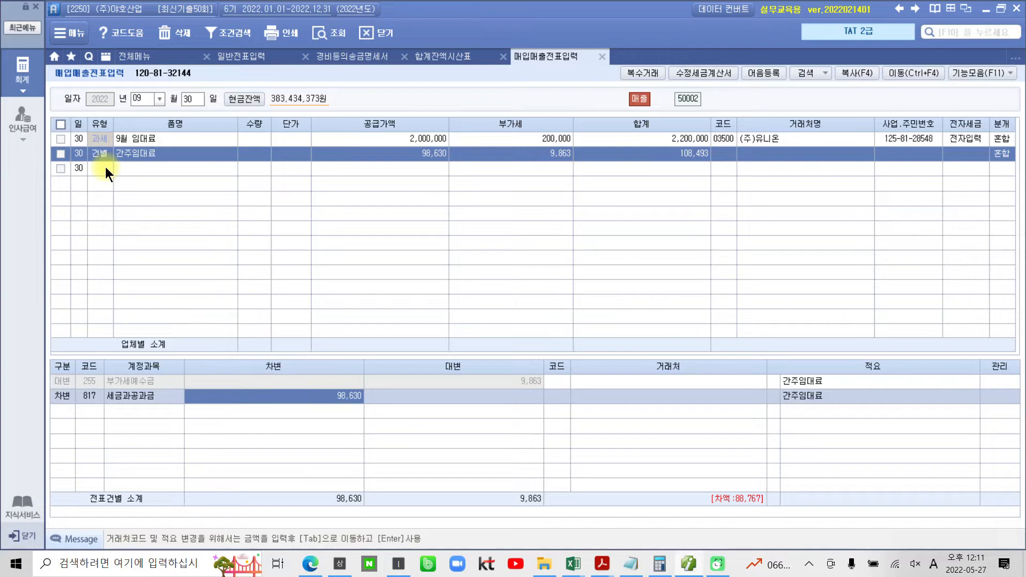
- Set the 세금과공과금 line's 차변 amount to 9863
type("988")
type("3")
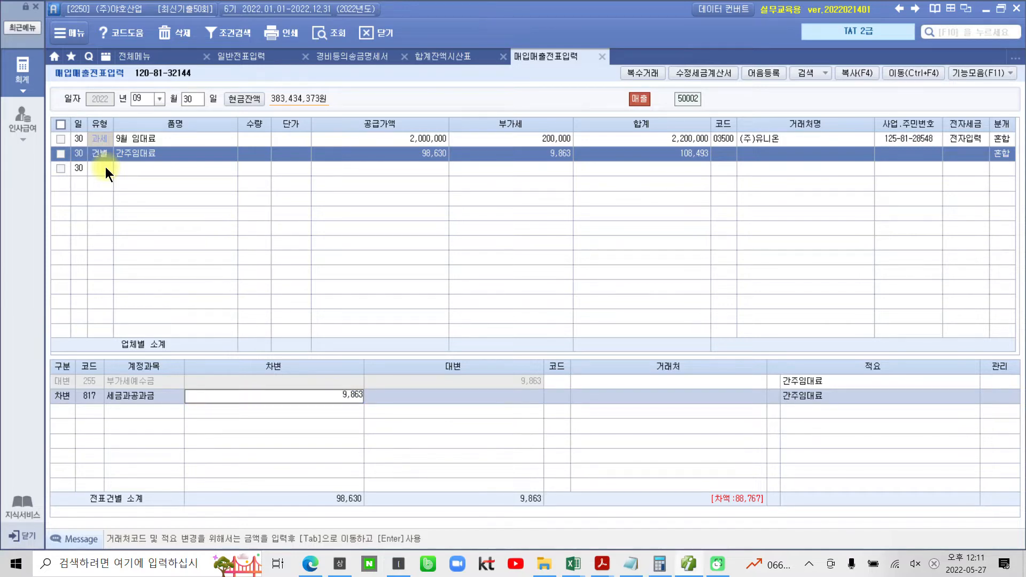
key("Return")
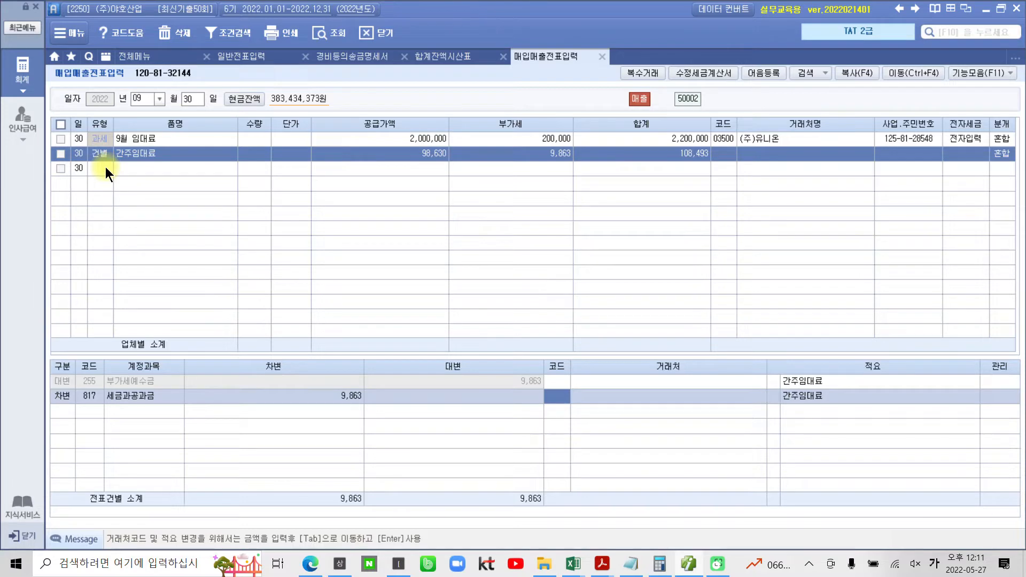
mouse_move(27, 393)
left_mouse_down()
mouse_move(80, 443)
mouse_move(583, 422)
mouse_move(275, 334)
mouse_move(27, 401)
left_mouse_up()
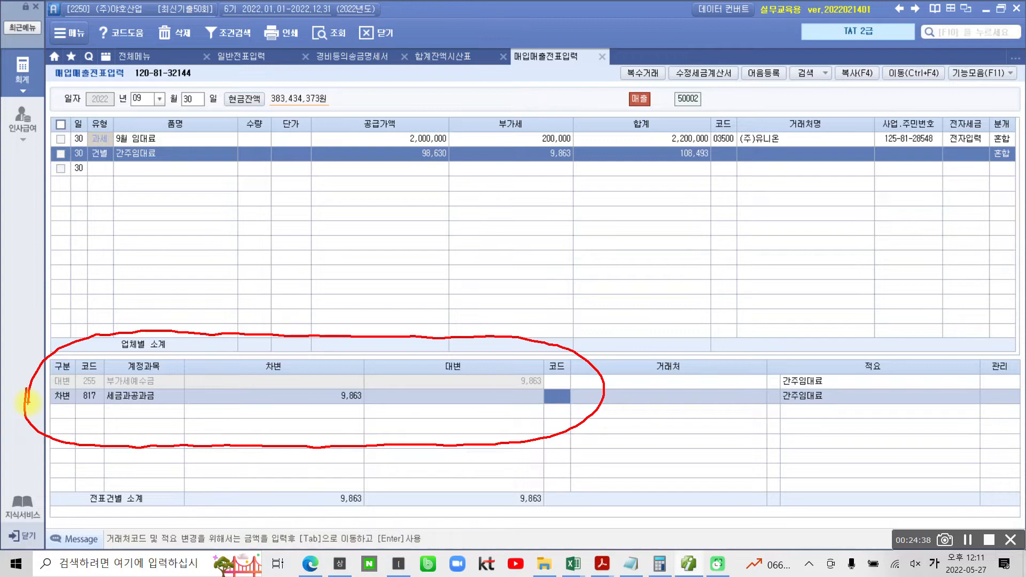
mouse_move(581, 172)
left_mouse_down()
mouse_move(531, 178)
mouse_move(579, 167)
left_mouse_up()
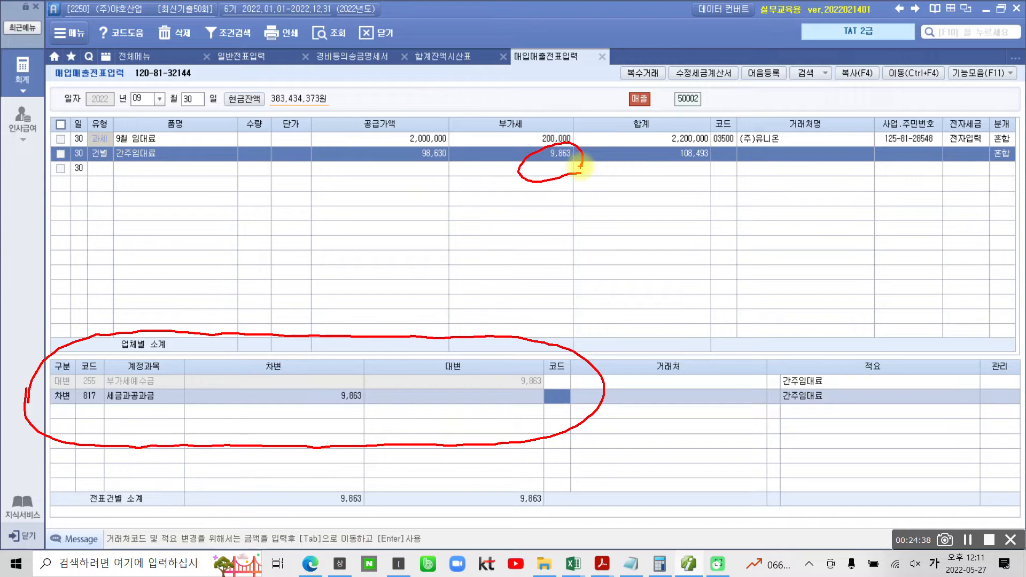
key("Escape")
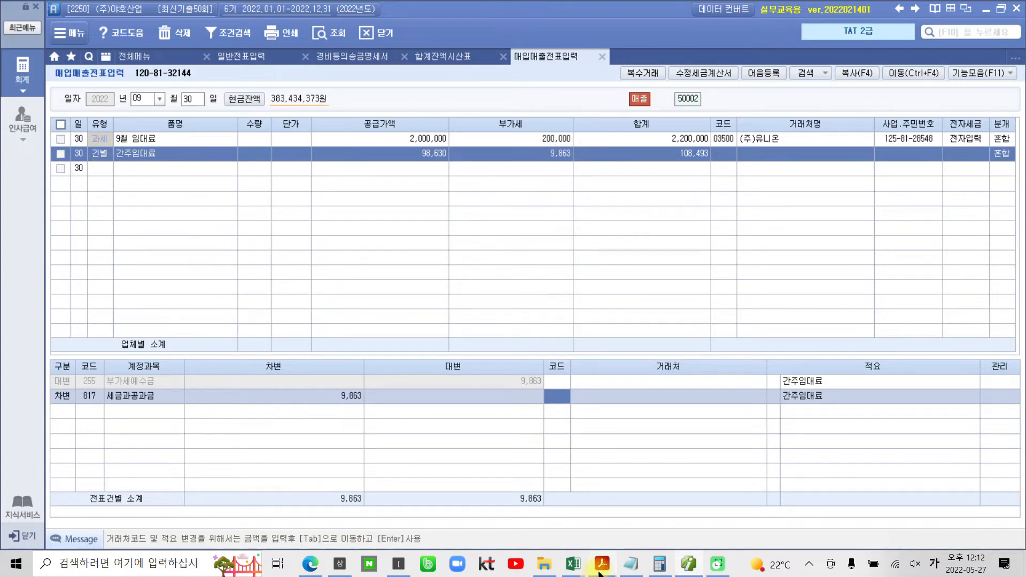
- Switch to the 03부 2 tat2급 기출 PDF in Acrobat Reader and read what 평가문제 3 and 4 require for the 예정신고서
mouse_move(602, 568)
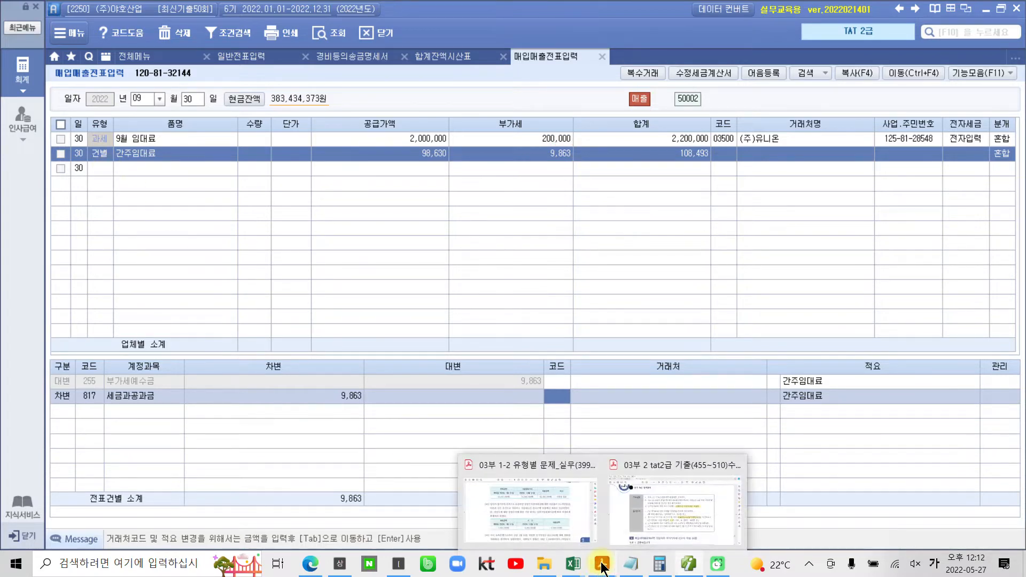
left_click(628, 530)
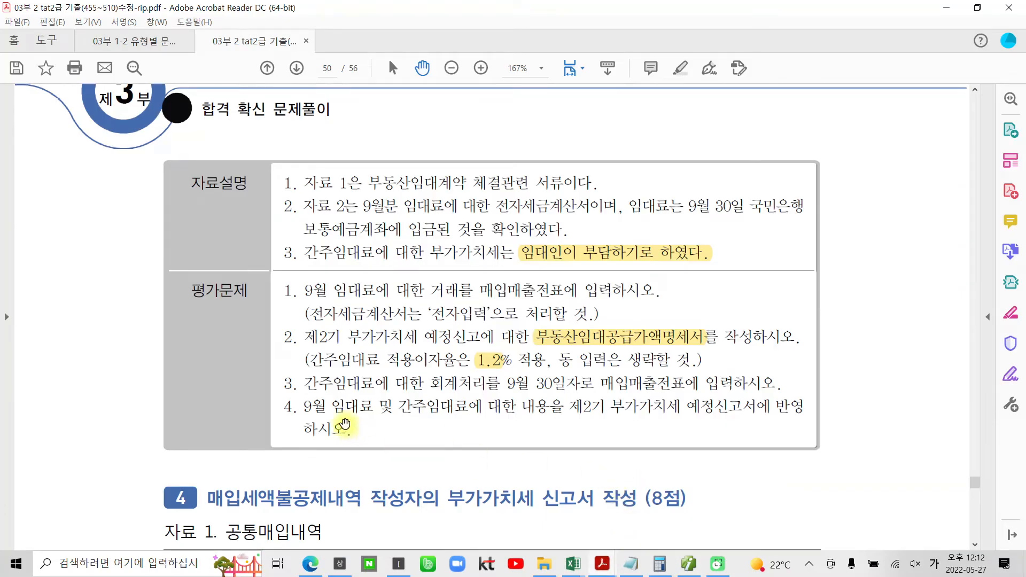
left_click_drag(307, 383, 697, 387)
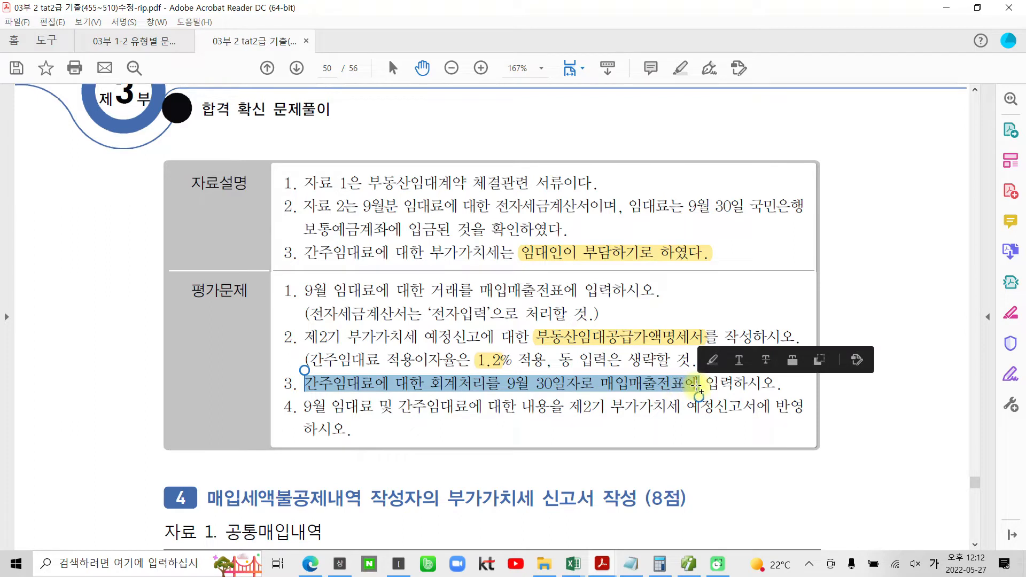
left_click(764, 387)
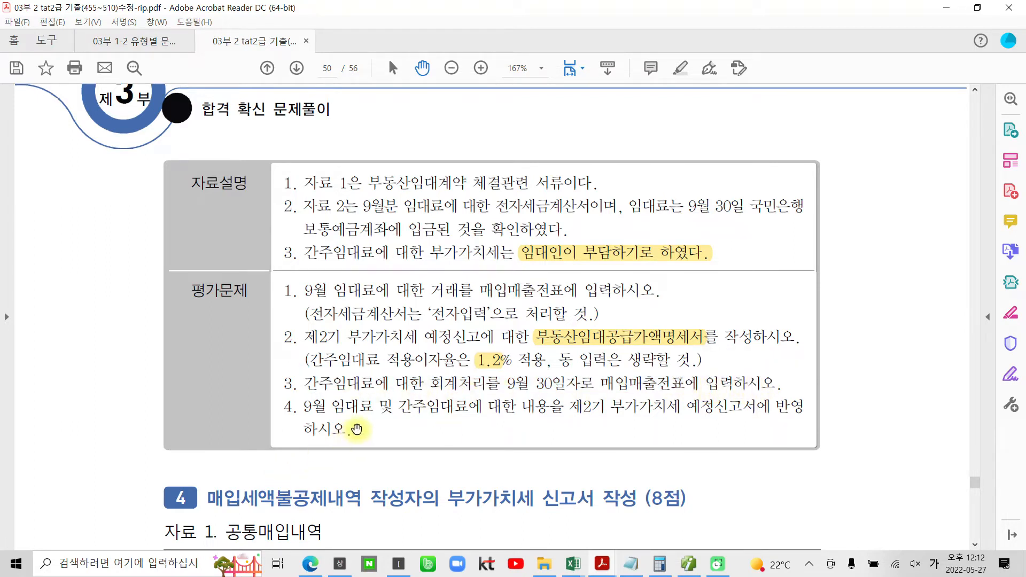
scroll(360, 428, "down", 1)
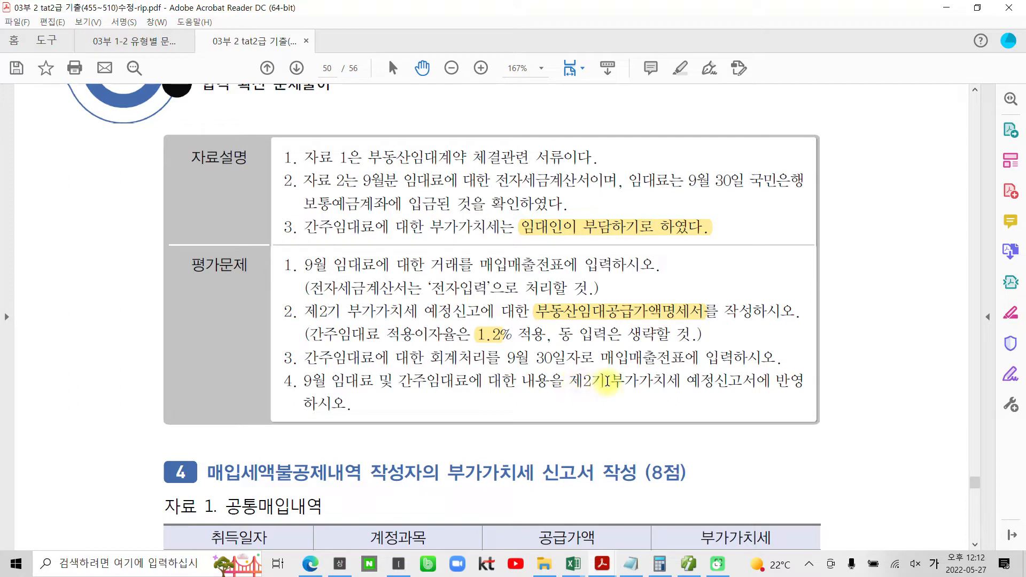
left_click_drag(607, 381, 745, 381)
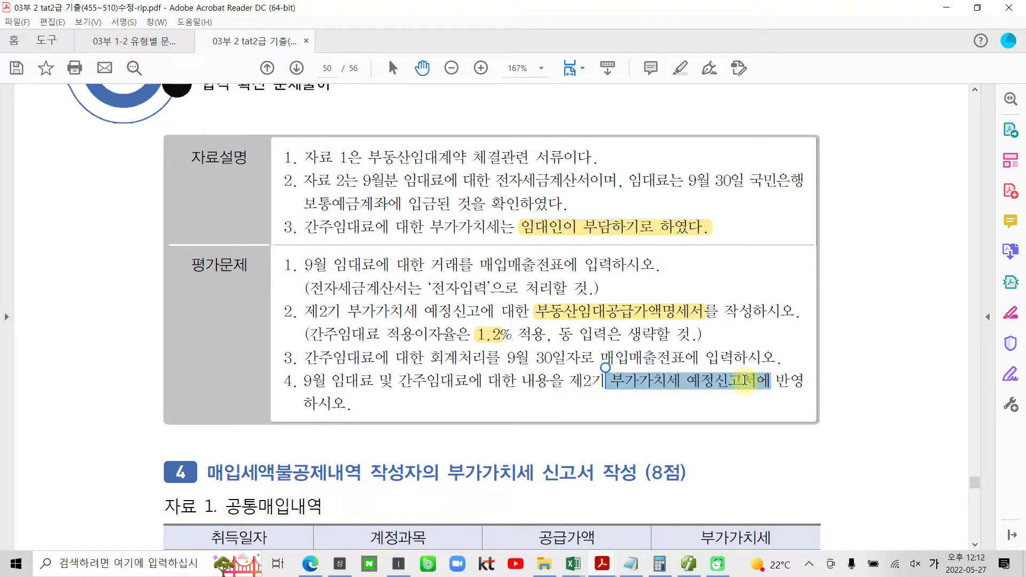
- Highlight the phrase "부가가치세 예정신고서에" in item 4 of the 평가문제 section
right_click(744, 381)
left_click(807, 312)
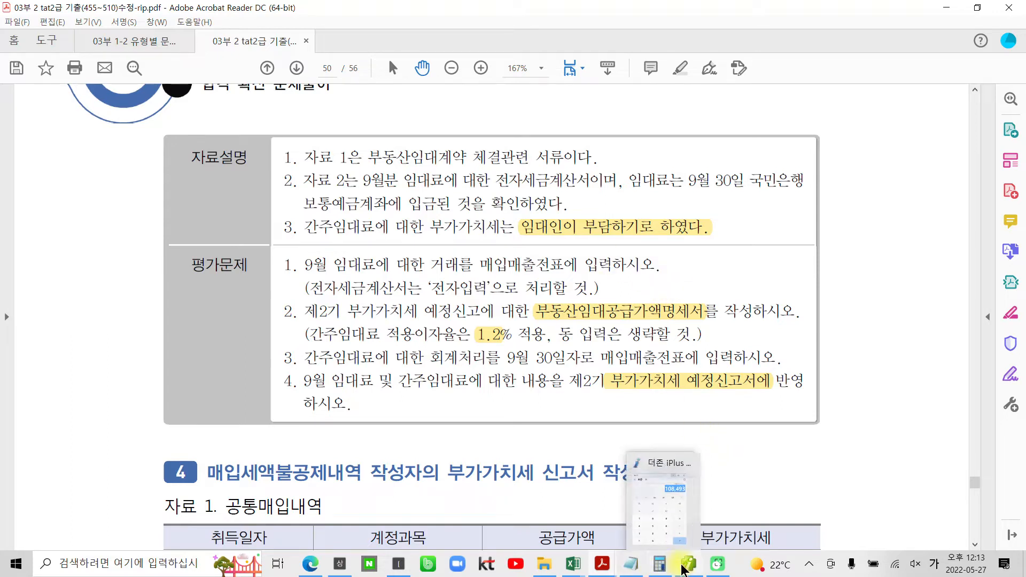
- Switch to the 더존 iPlus accounting program and load the 부가가치세신고서 for months 07 to 09 of 2022 as 정기신고
left_click(682, 571)
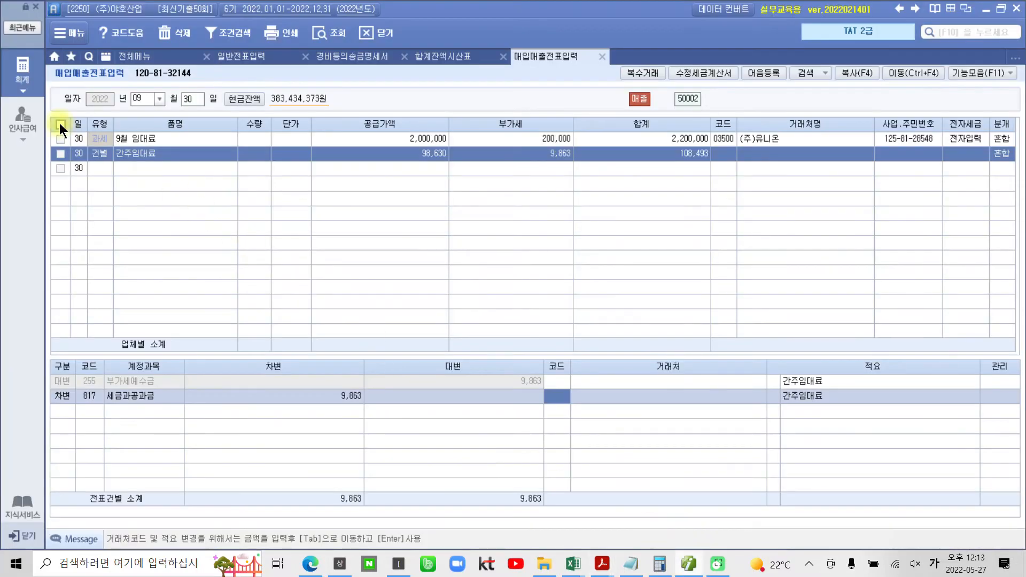
left_click(22, 72)
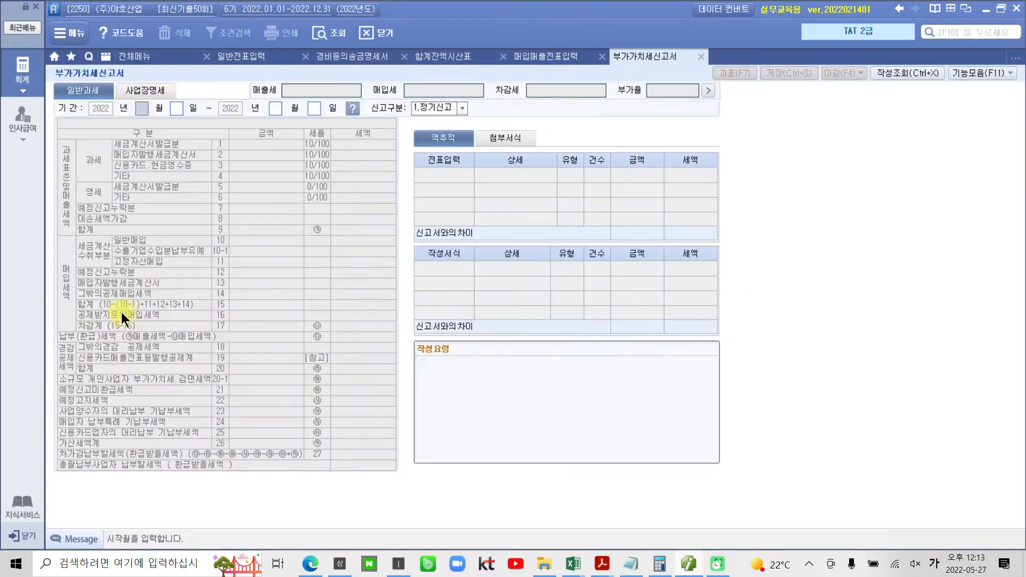
type("07")
key("Return")
key("Return")
type("09")
key("Return")
key("Return")
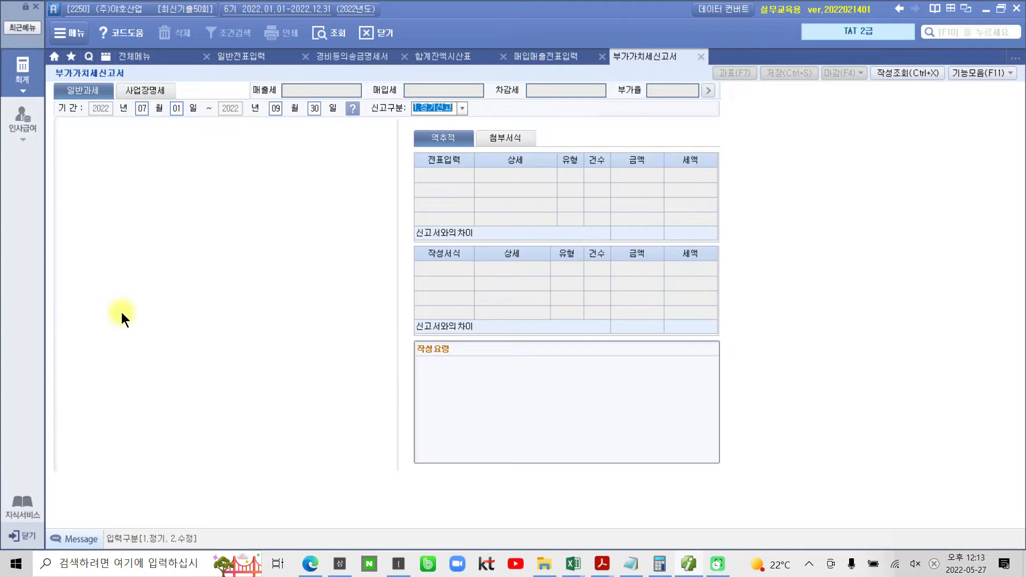
key("Return")
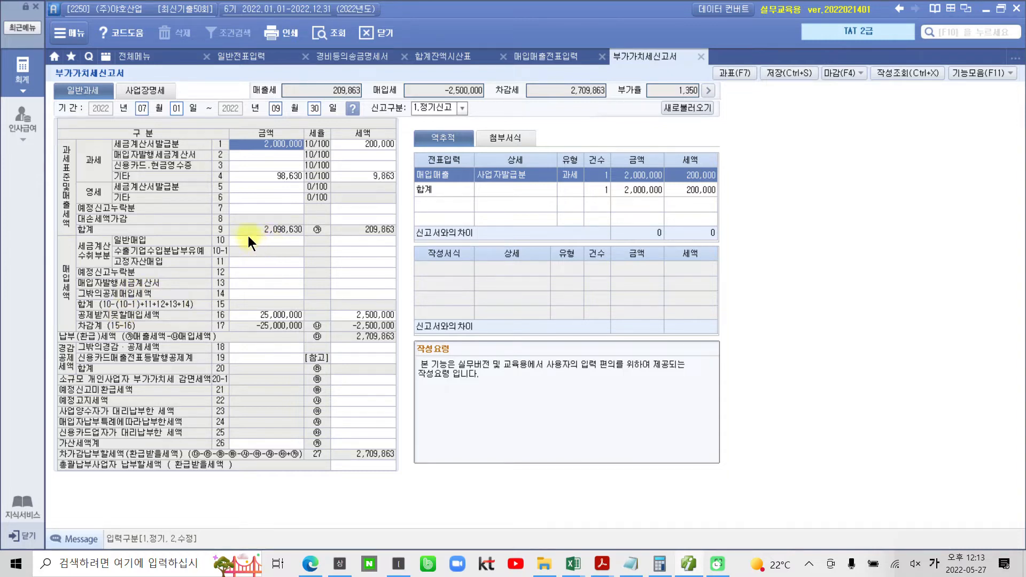
- Examine the amount and tax on line 4 (과세 기타) of the return, with the source entries behind them
left_click(366, 176)
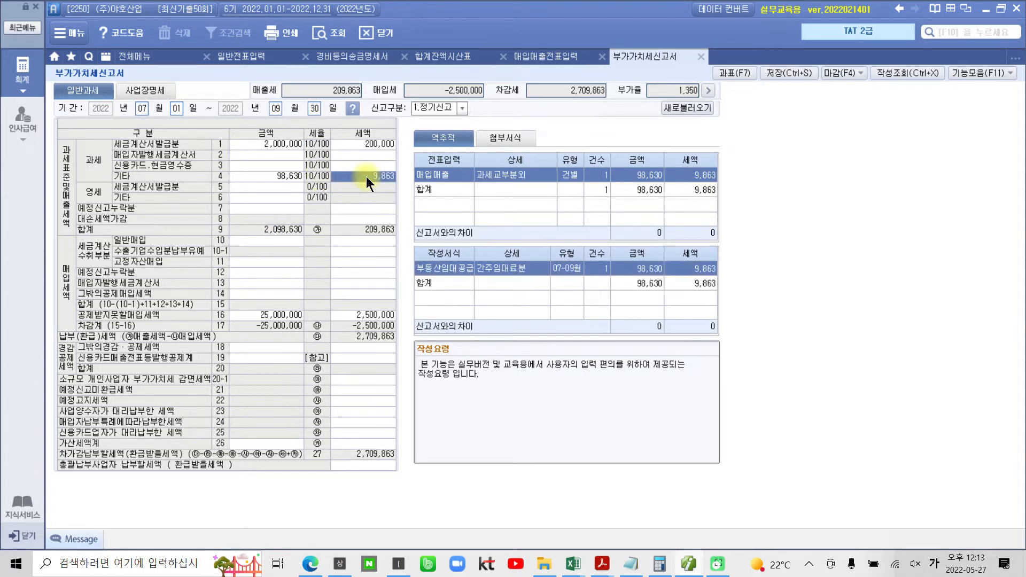
key("ctrl+2")
left_click_drag(331, 169, 405, 185)
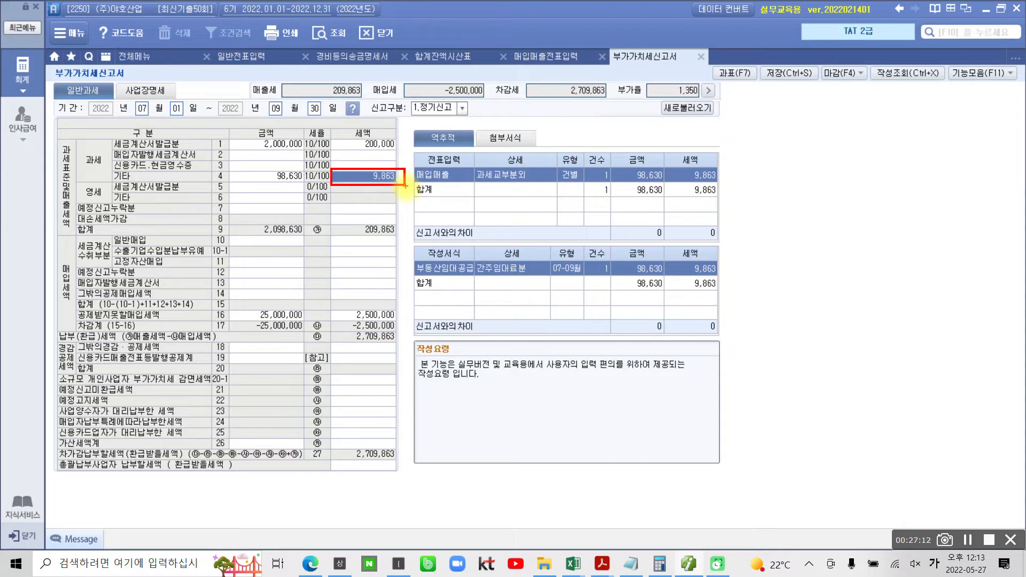
left_click_drag(210, 182, 329, 183)
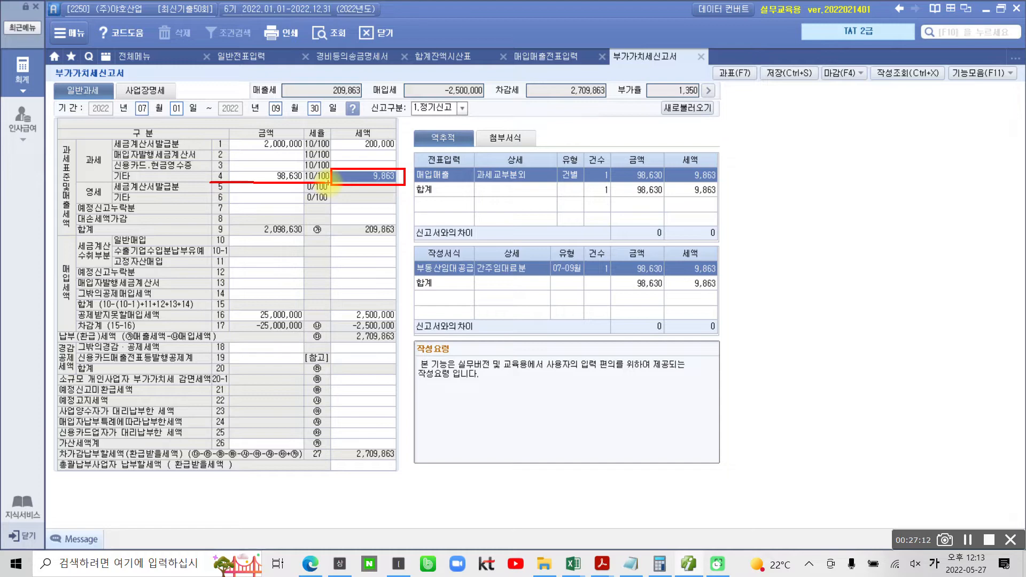
mouse_move(299, 159)
left_mouse_down()
mouse_move(307, 194)
mouse_move(298, 210)
left_mouse_up()
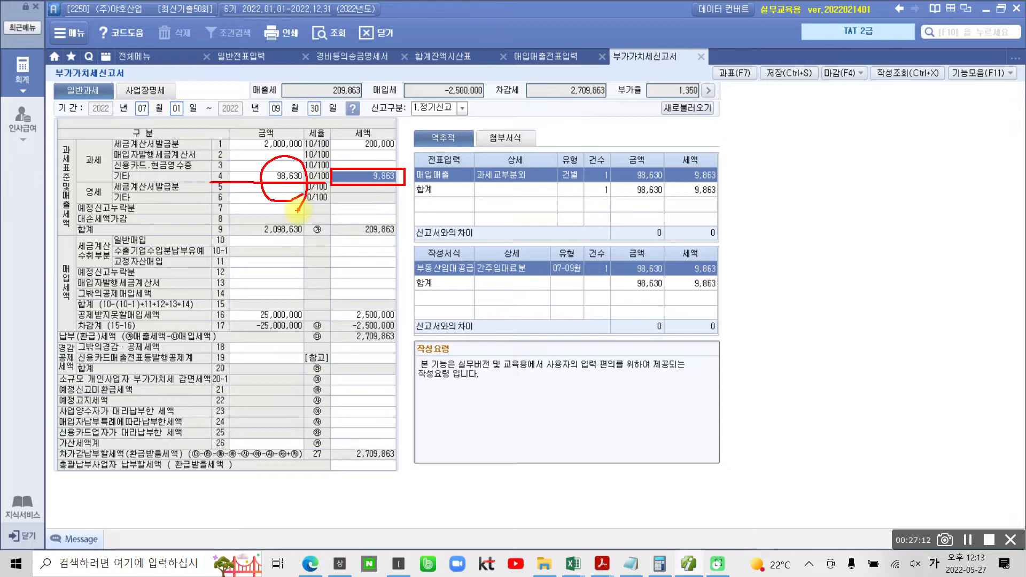
key("Escape")
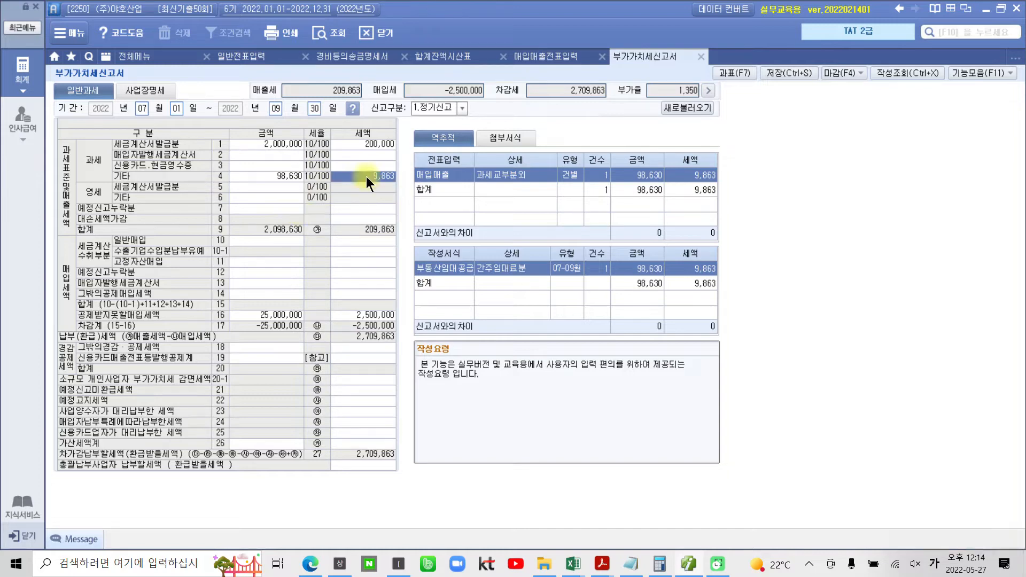
- Review the return's 과세표준명세, checking the line 31 수입금액제외 amount, and close it
left_click(739, 72)
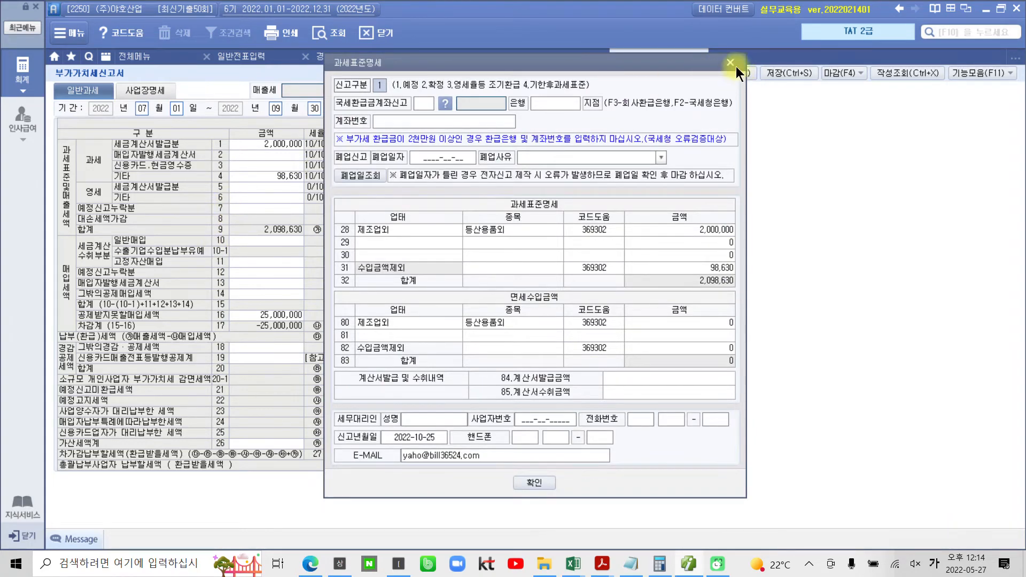
left_click(730, 63)
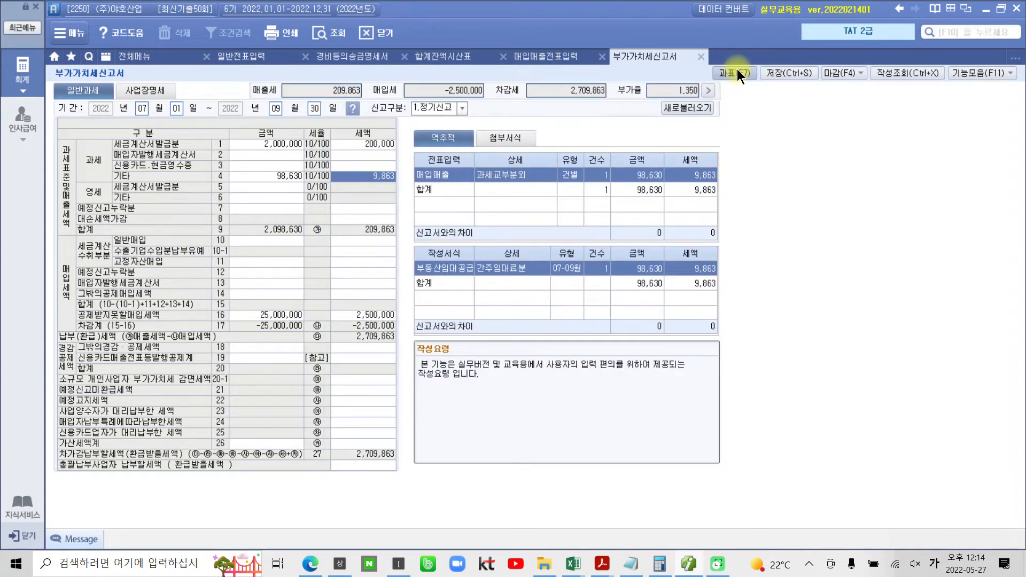
left_click(730, 71)
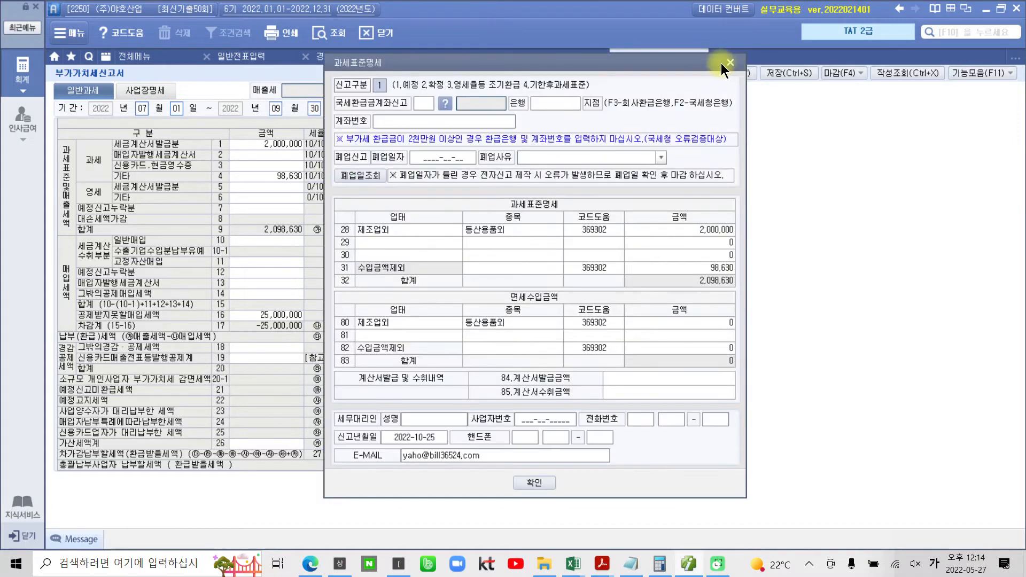
left_click(730, 63)
left_click(735, 74)
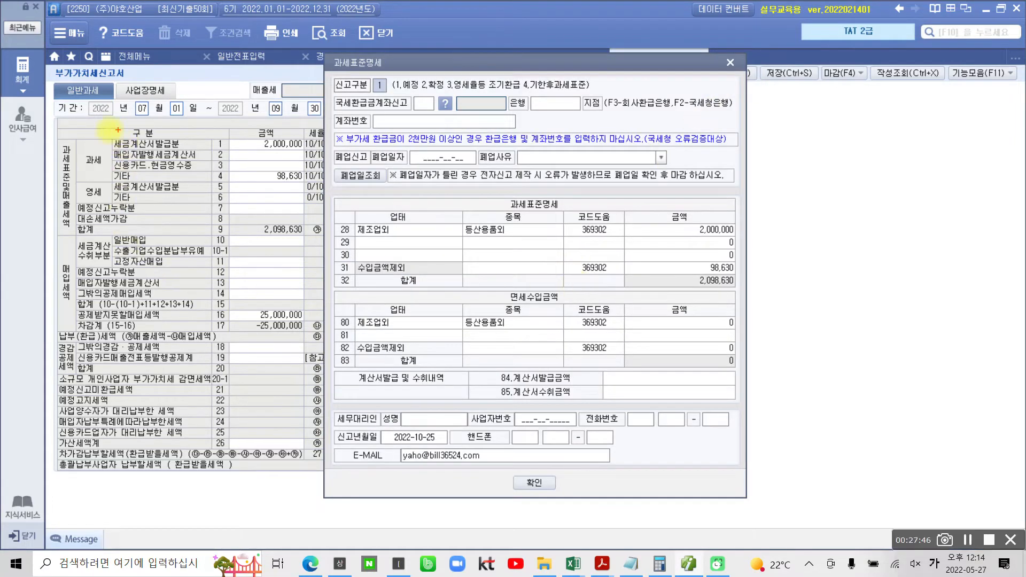
left_click_drag(57, 141, 73, 248)
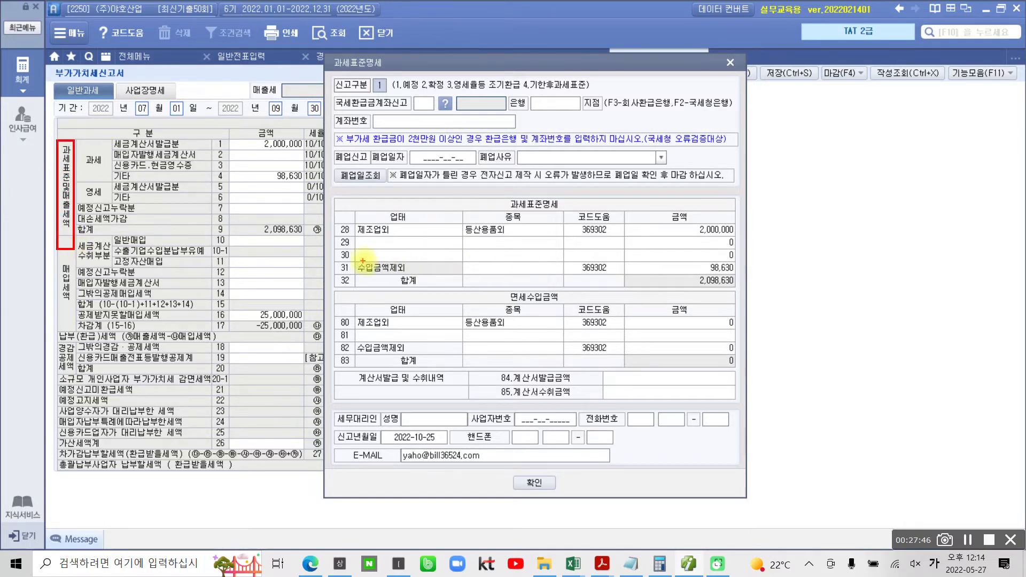
left_click_drag(358, 276, 468, 274)
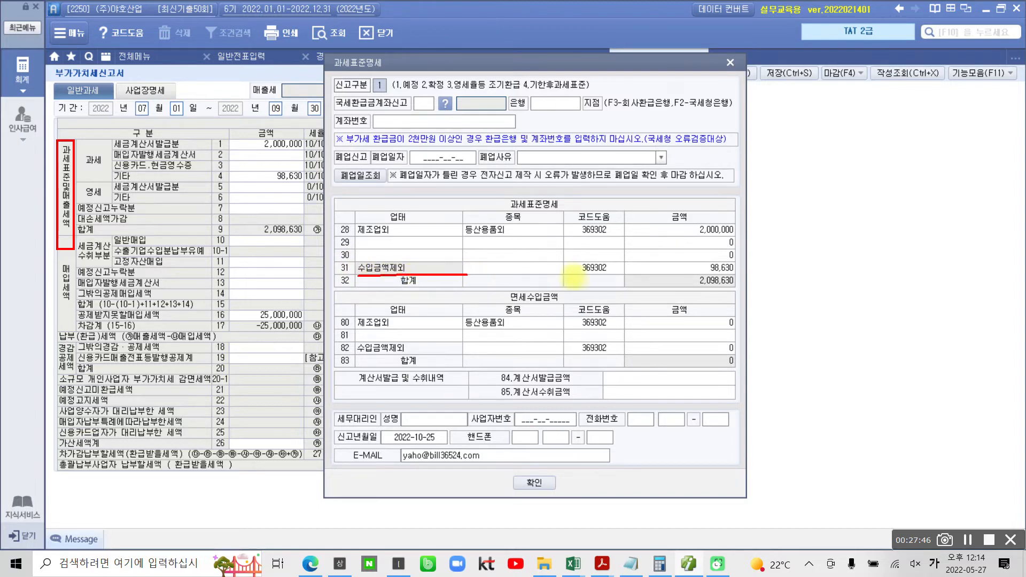
left_click_drag(693, 275, 750, 274)
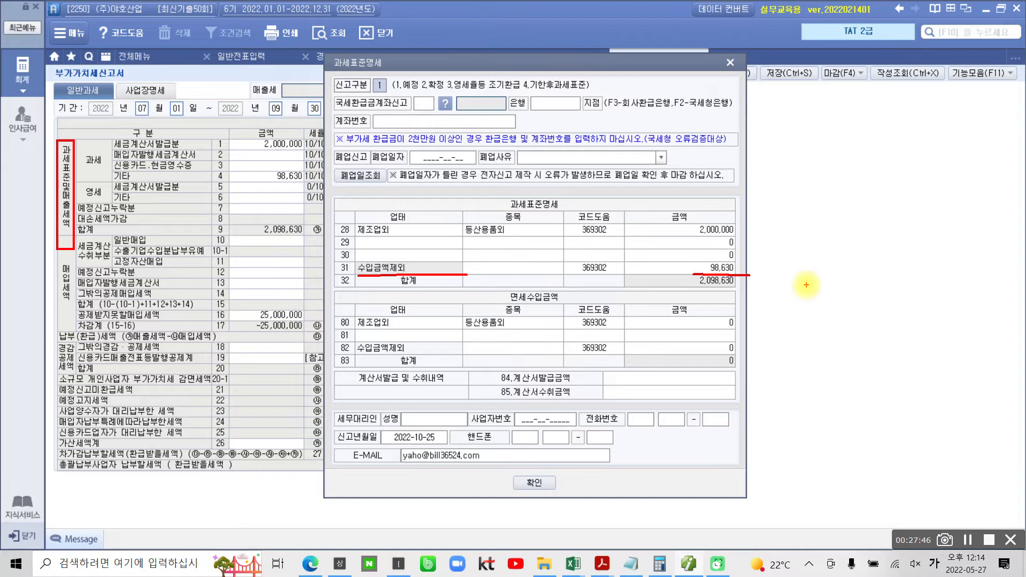
left_click_drag(346, 279, 419, 271)
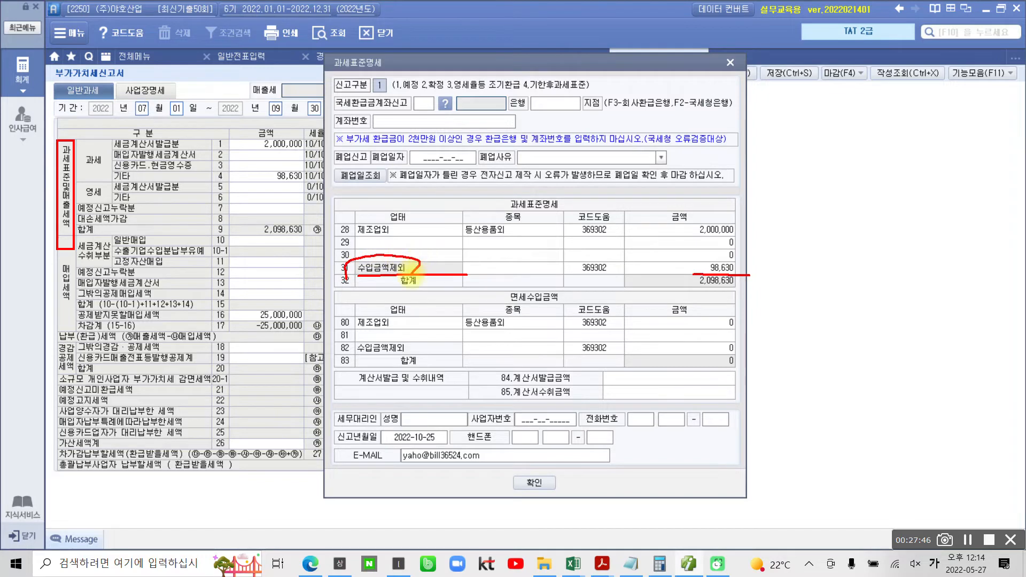
left_click_drag(674, 263, 689, 259)
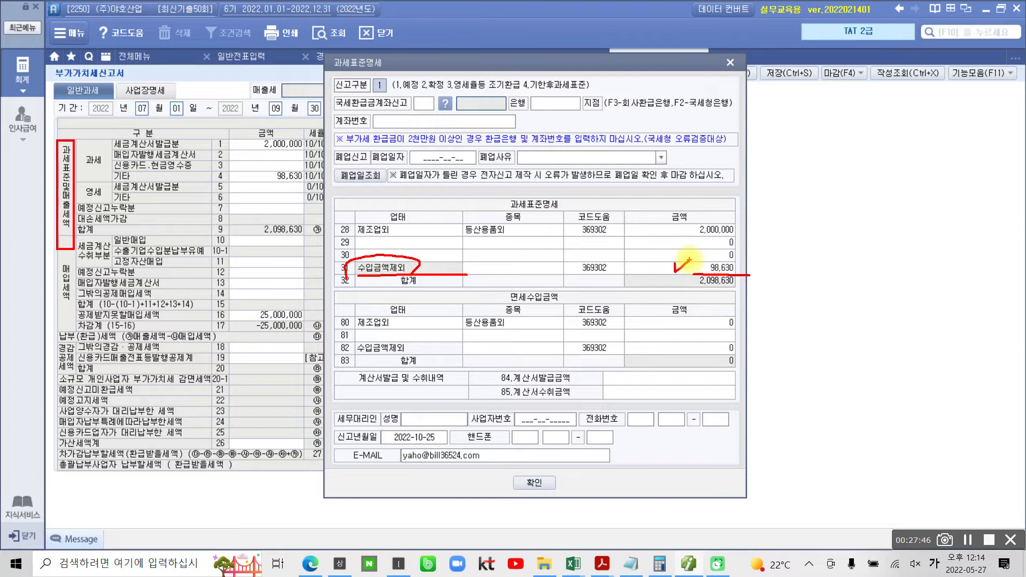
key("Escape")
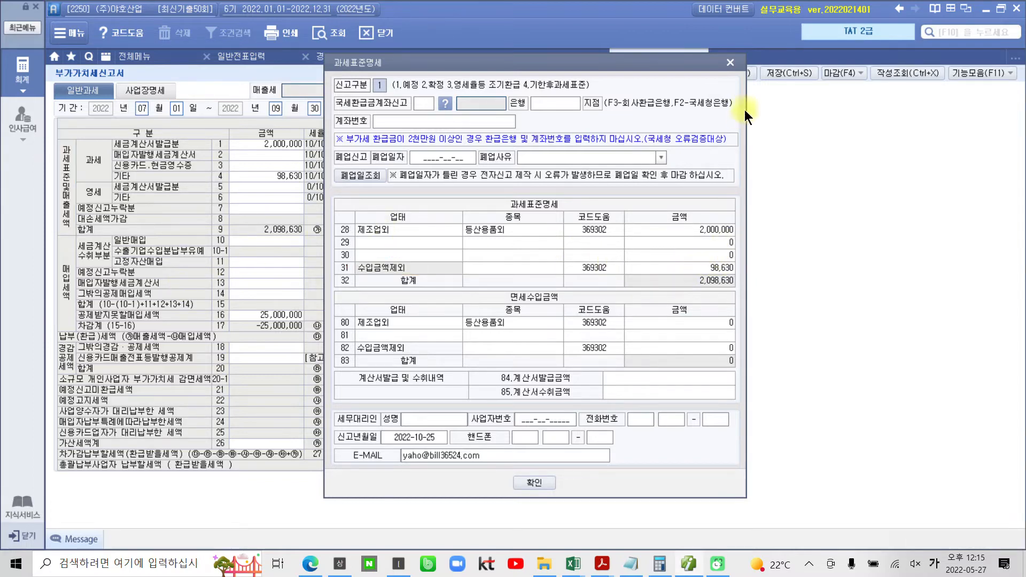
left_click(730, 63)
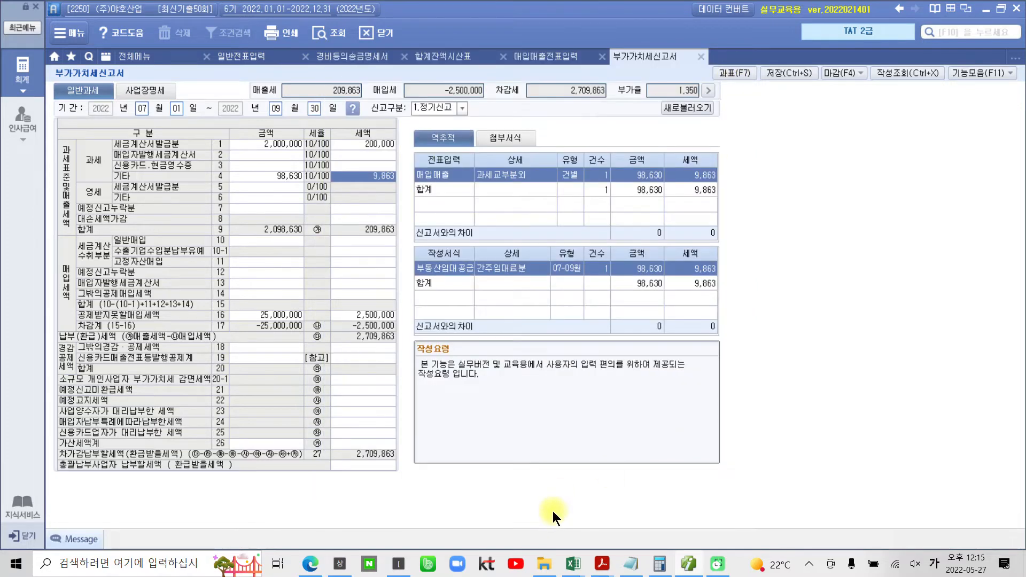
- Save the 부가가치세신고서 and close it
left_click(783, 75)
left_click(498, 310)
left_click(701, 57)
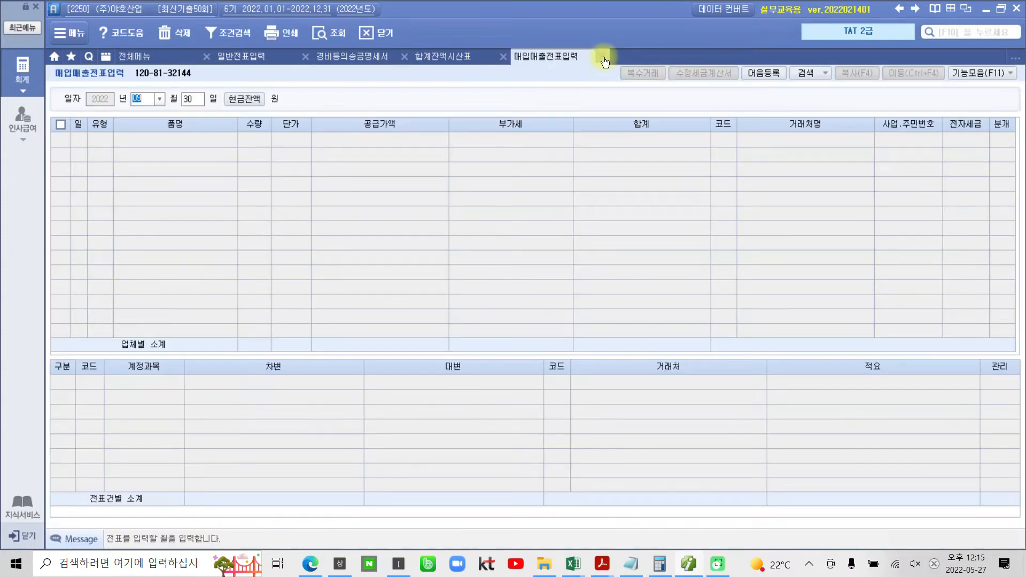
- Close the remaining voucher, trial balance and remittance statement screens, saving the 경비등의송금명세서, and keep only 전체메뉴 open
left_click(603, 56)
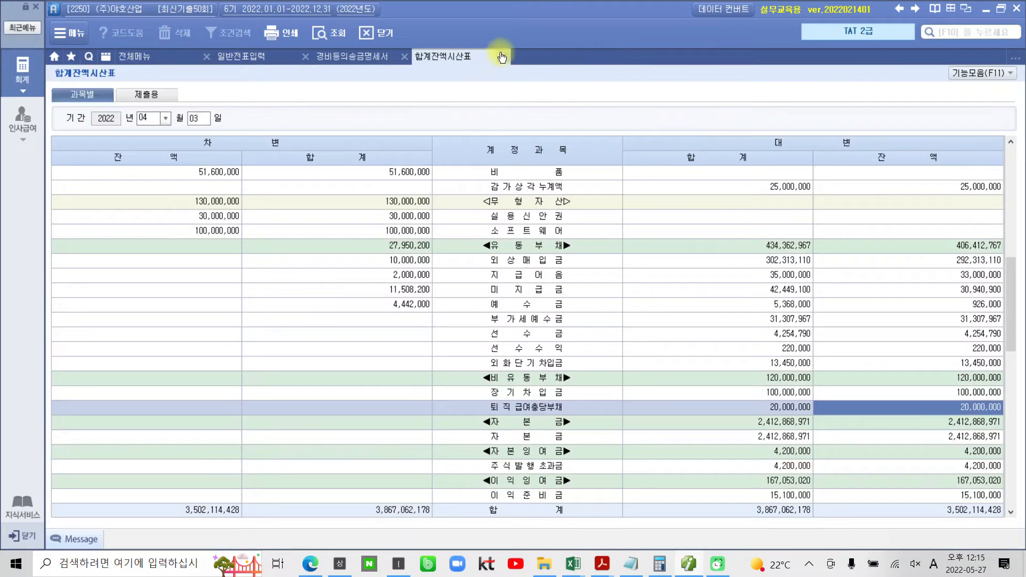
left_click(502, 57)
left_click(405, 56)
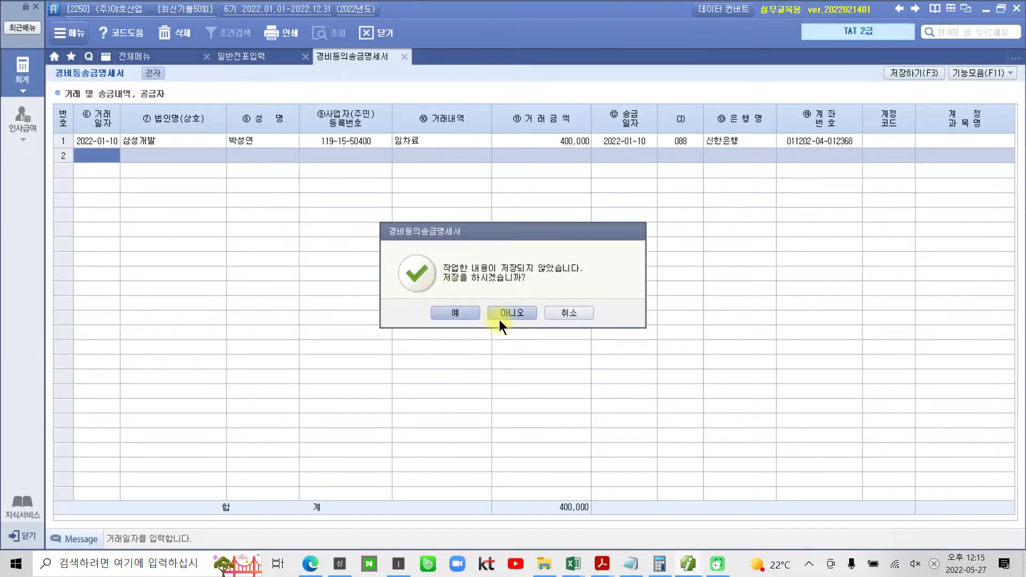
left_click(454, 308)
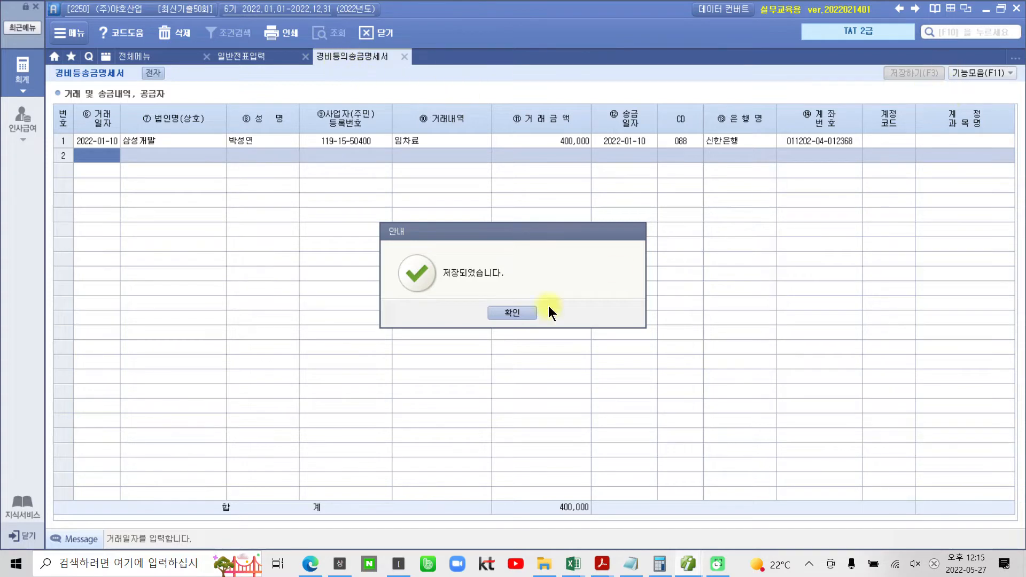
left_click(511, 312)
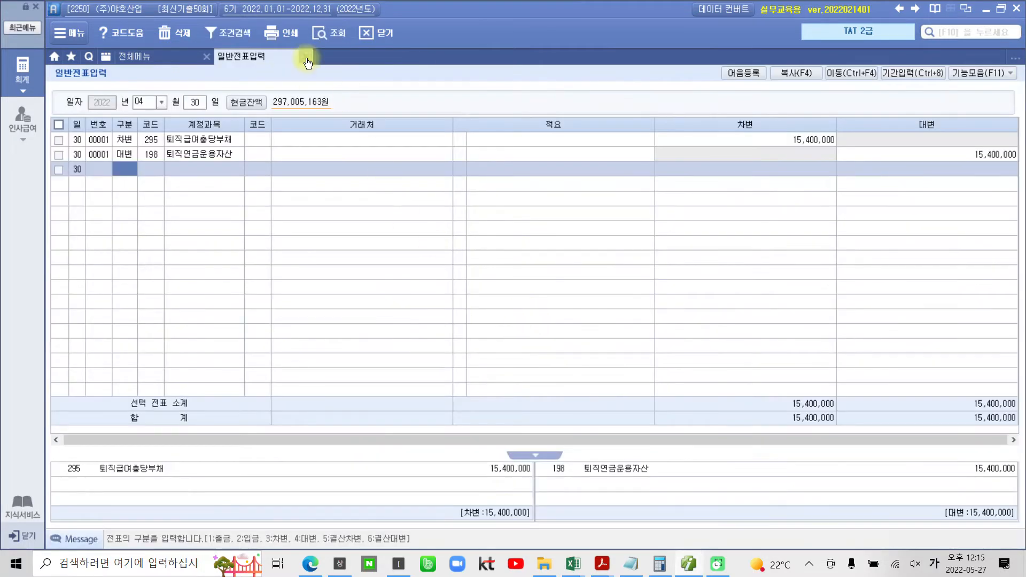
left_click(307, 58)
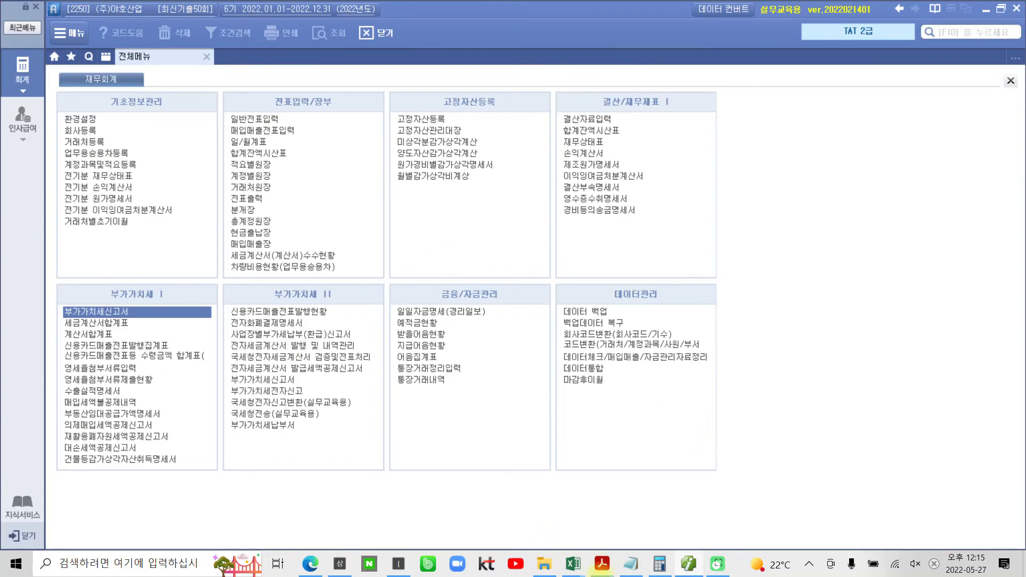
- Switch to the exam PDF in Acrobat Reader and read problem 4's common purchases, product sales by tax period and task description
left_click(602, 564)
left_click(655, 507)
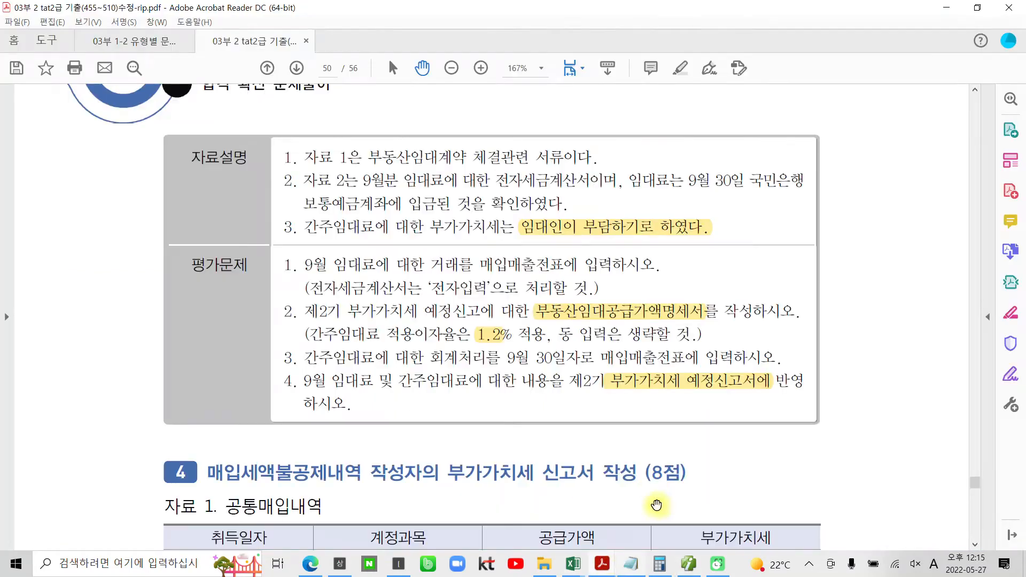
scroll(314, 436, "down", 4)
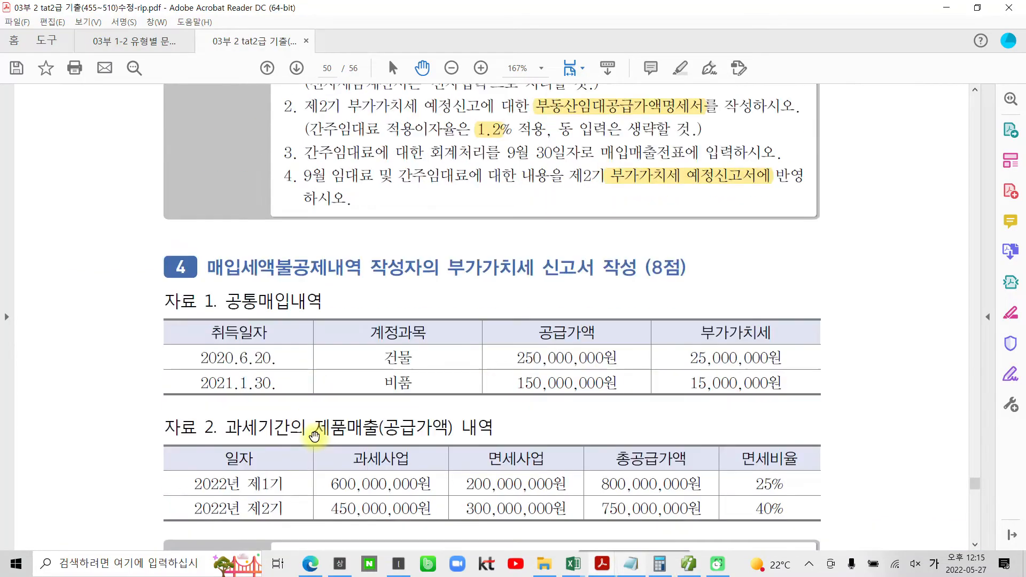
scroll(314, 436, "down", 3)
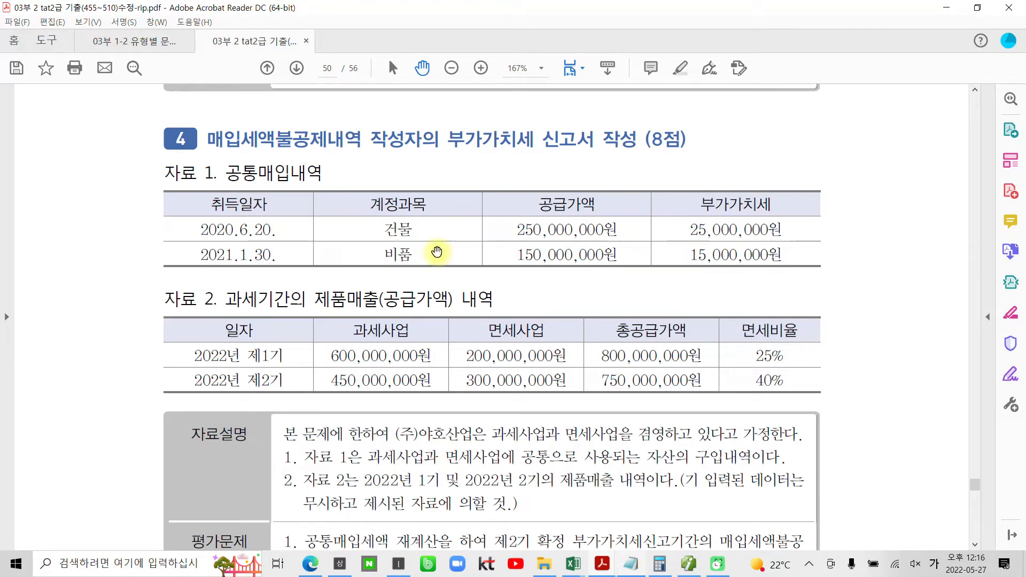
scroll(428, 257, "down", 3)
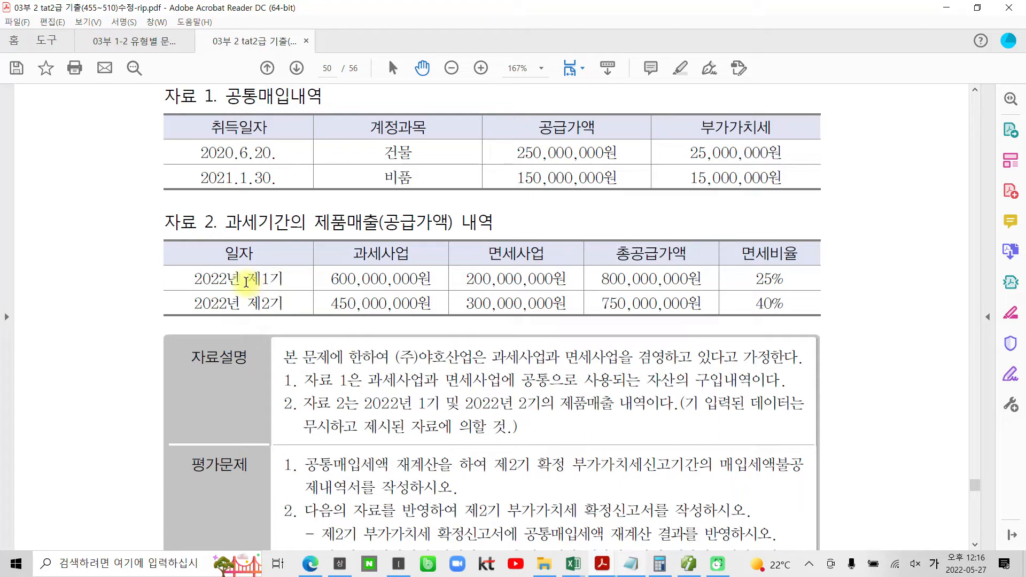
left_click_drag(246, 281, 787, 279)
left_click(716, 273)
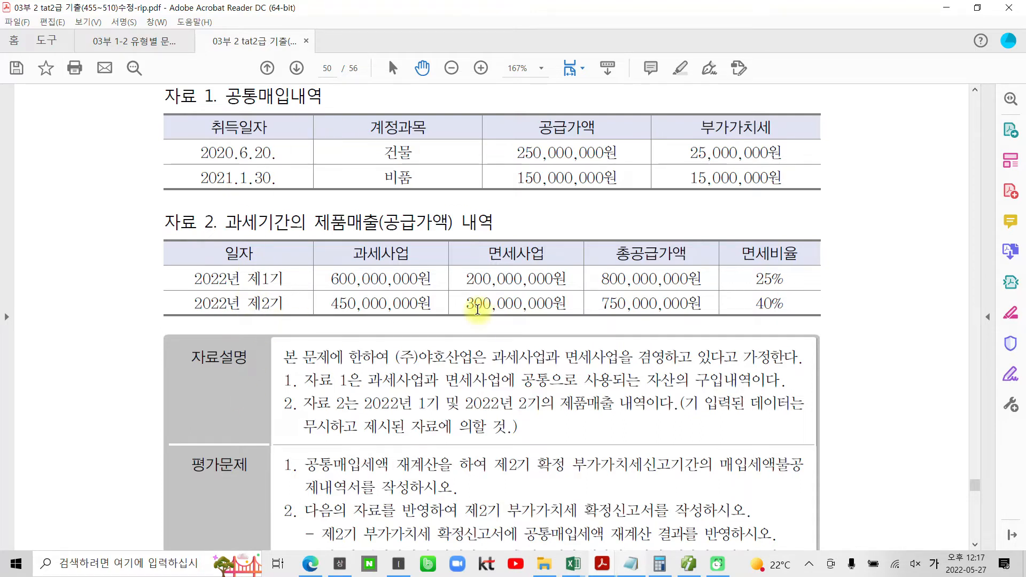
- Mark the change in 면세비율 from 2022년 제1기 to 제2기 with a red arrow and circle the 제1기 ratio
key("ctrl+2")
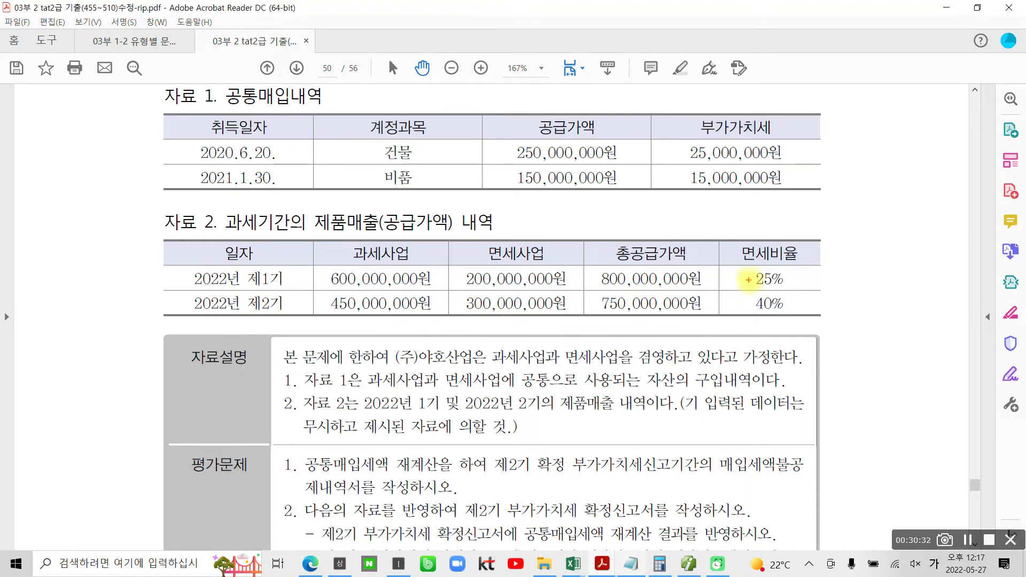
mouse_move(800, 274)
left_mouse_down()
mouse_move(828, 272)
mouse_move(830, 300)
mouse_move(797, 306)
mouse_move(805, 311)
left_mouse_up()
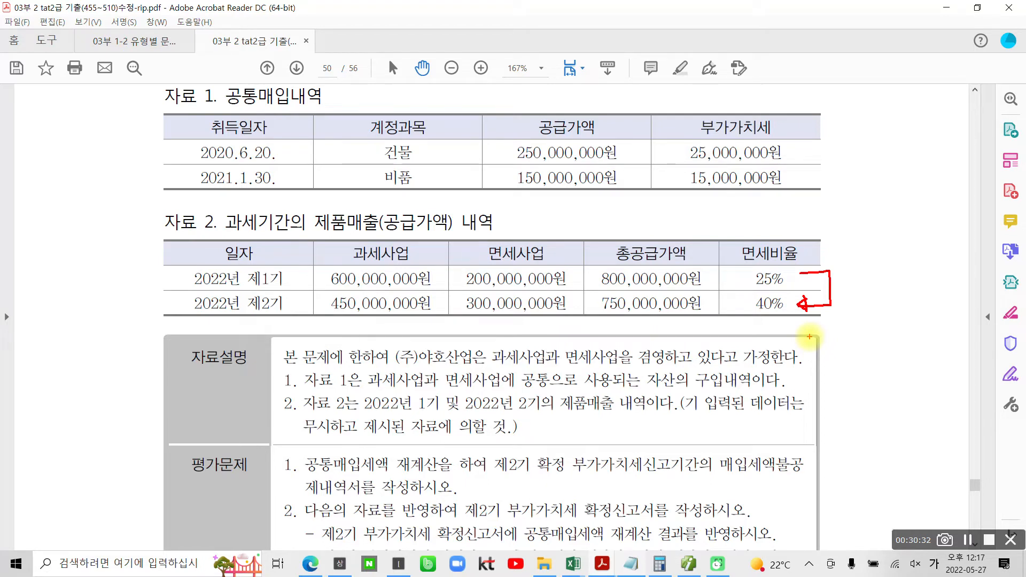
mouse_move(785, 286)
left_mouse_down()
mouse_move(770, 260)
mouse_move(784, 274)
left_mouse_up()
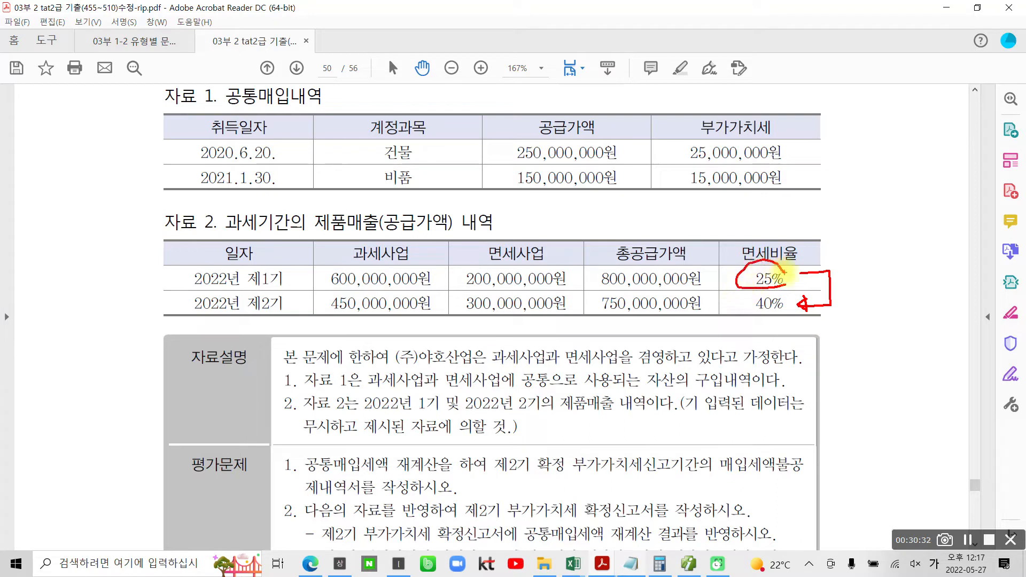
- Circle the 2022년 제2기 면세비율, write 15% beside the ratio change, and underline the 공통매입세액 재계산 task in red
mouse_move(771, 324)
left_mouse_down()
mouse_move(750, 323)
mouse_move(790, 300)
mouse_move(790, 320)
left_mouse_up()
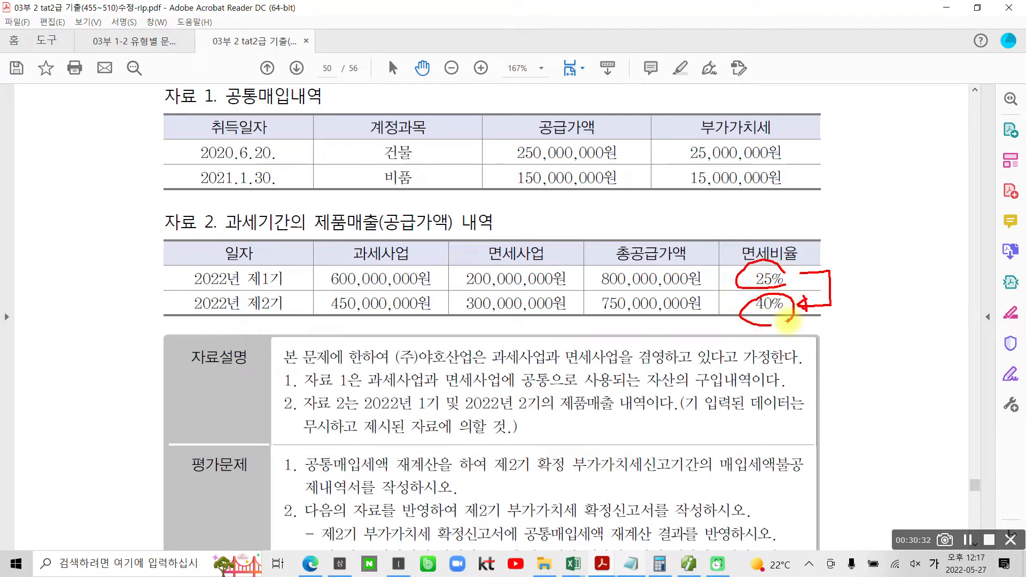
mouse_move(862, 262)
left_mouse_down()
mouse_move(864, 295)
mouse_move(900, 292)
mouse_move(891, 303)
mouse_move(912, 272)
mouse_move(927, 274)
mouse_move(929, 306)
mouse_move(959, 289)
left_mouse_up()
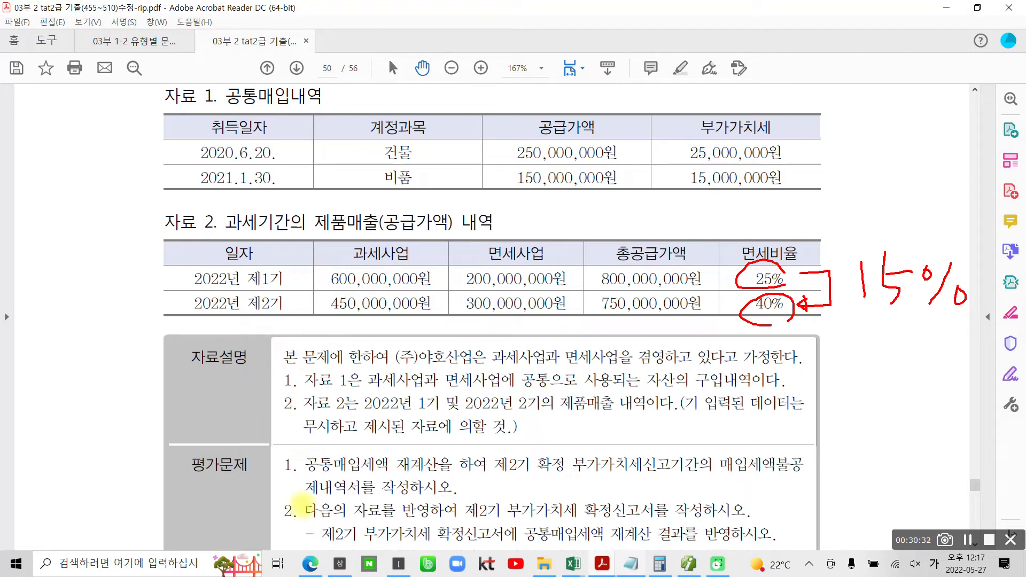
mouse_move(292, 472)
left_mouse_down()
mouse_move(281, 462)
mouse_move(293, 456)
mouse_move(391, 472)
mouse_move(409, 449)
mouse_move(439, 449)
mouse_move(453, 477)
mouse_move(411, 478)
left_mouse_up()
left_click_drag(500, 477, 785, 474)
left_click_drag(304, 498, 442, 494)
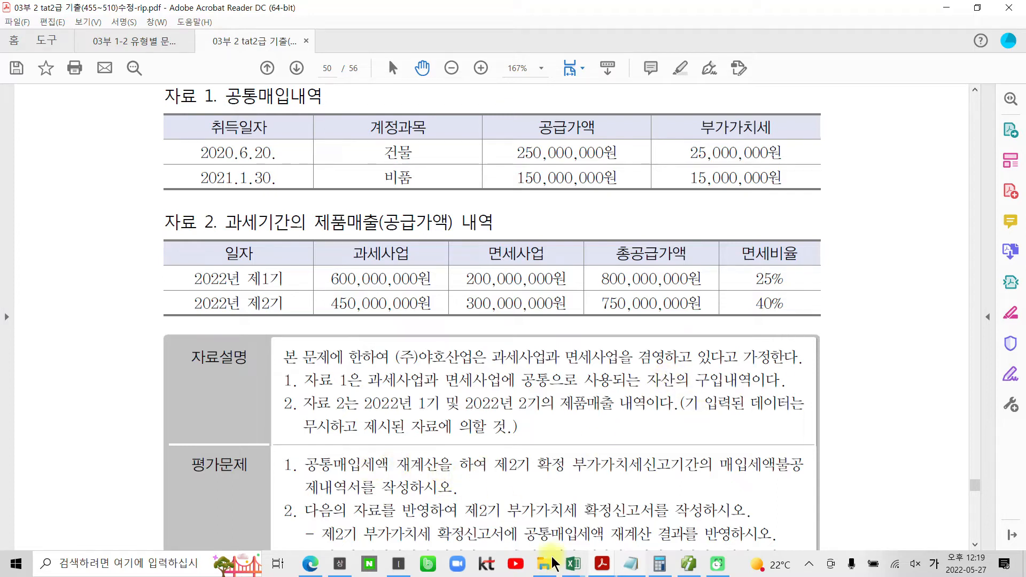
- Switch to the accounting program, open 매입세액불공제내역 and set its period to October through December 2022
left_click(691, 569)
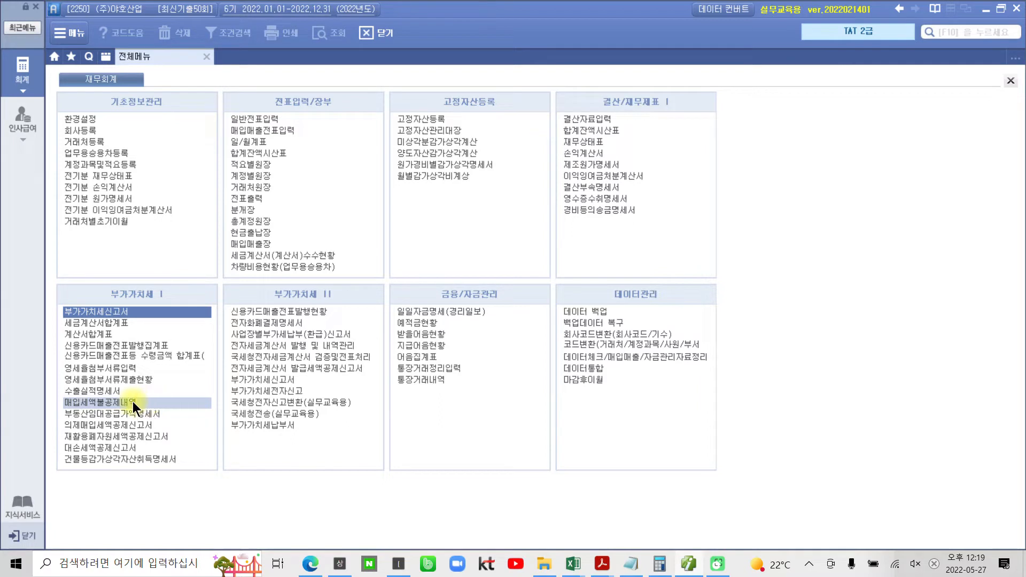
left_click(115, 402)
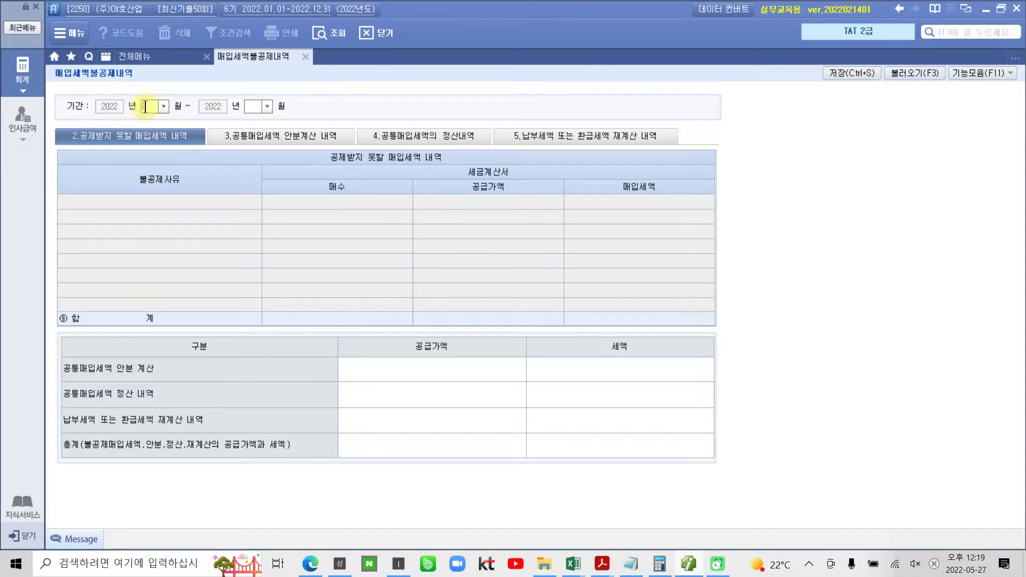
left_click(686, 564)
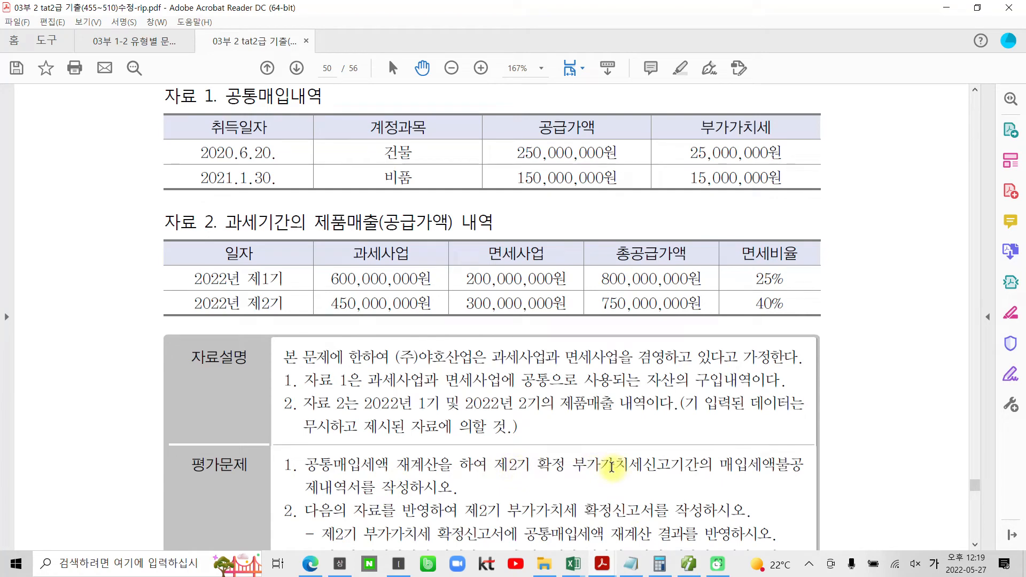
left_click(689, 564)
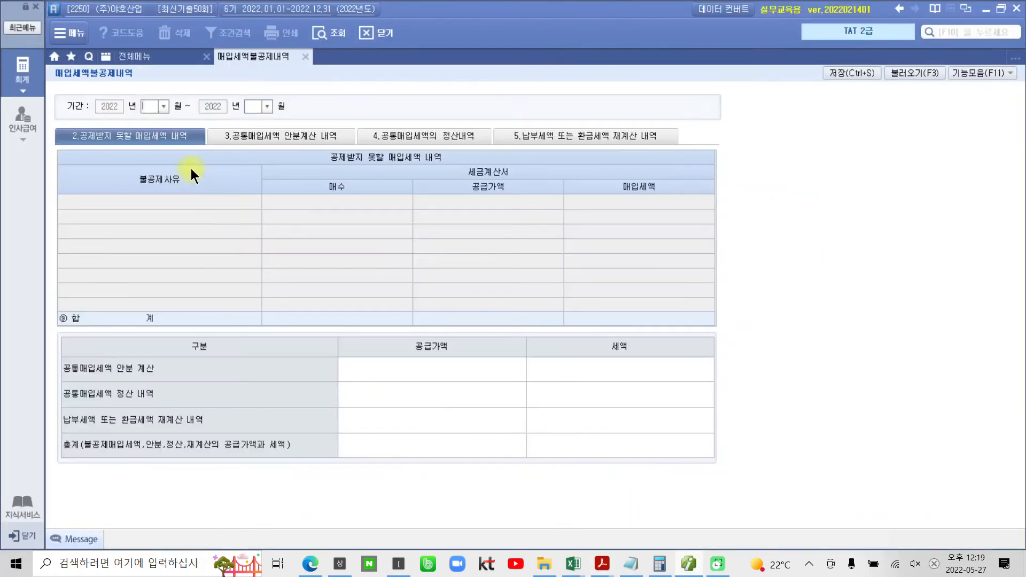
type("10")
type("12")
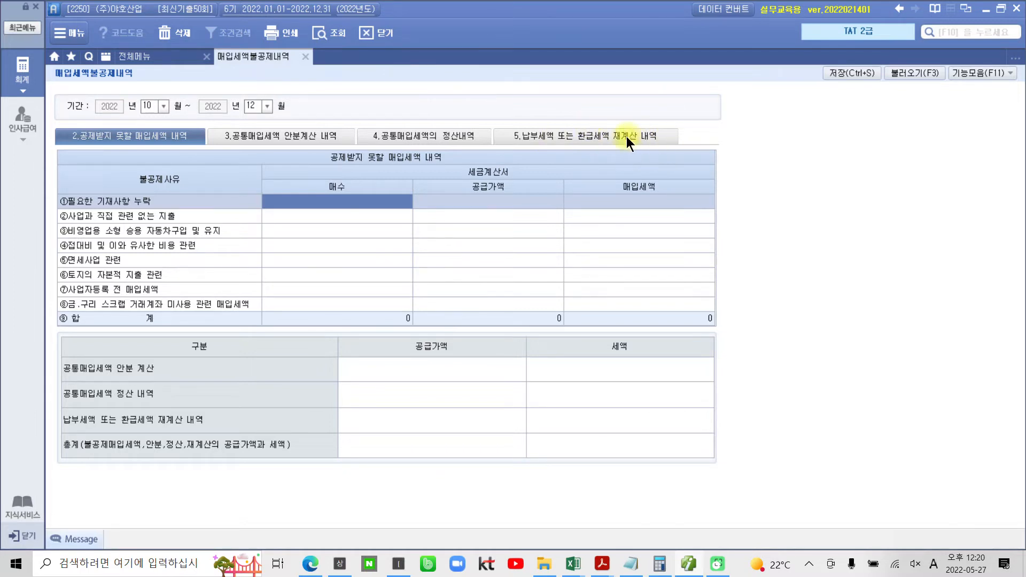
- Look through the 공통매입세액 안분계산 and 정산 sections, ending on 5.납부세액 또는 환급세액 재계산 내역
left_click(245, 129)
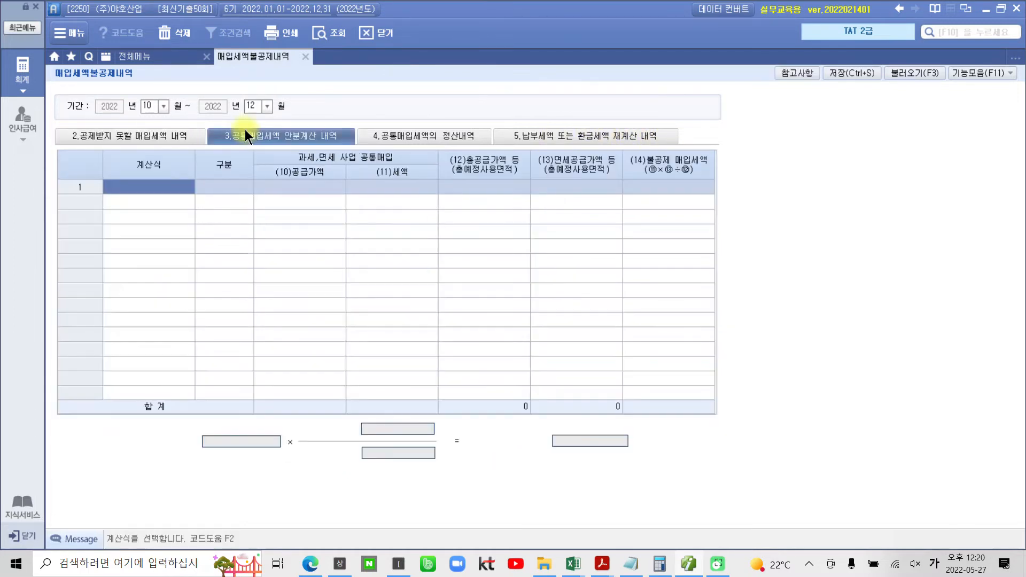
left_click(266, 136)
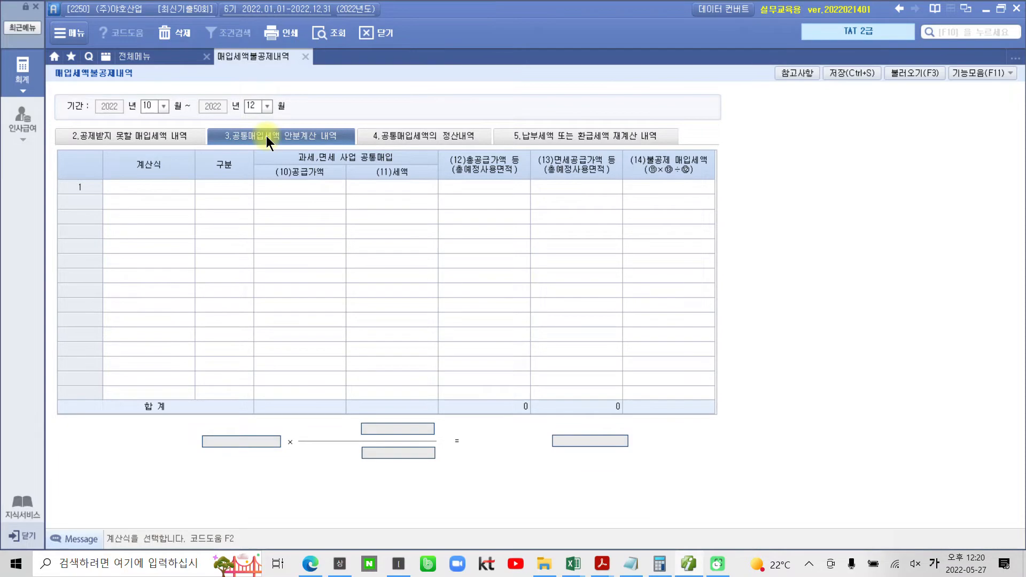
left_click(399, 138)
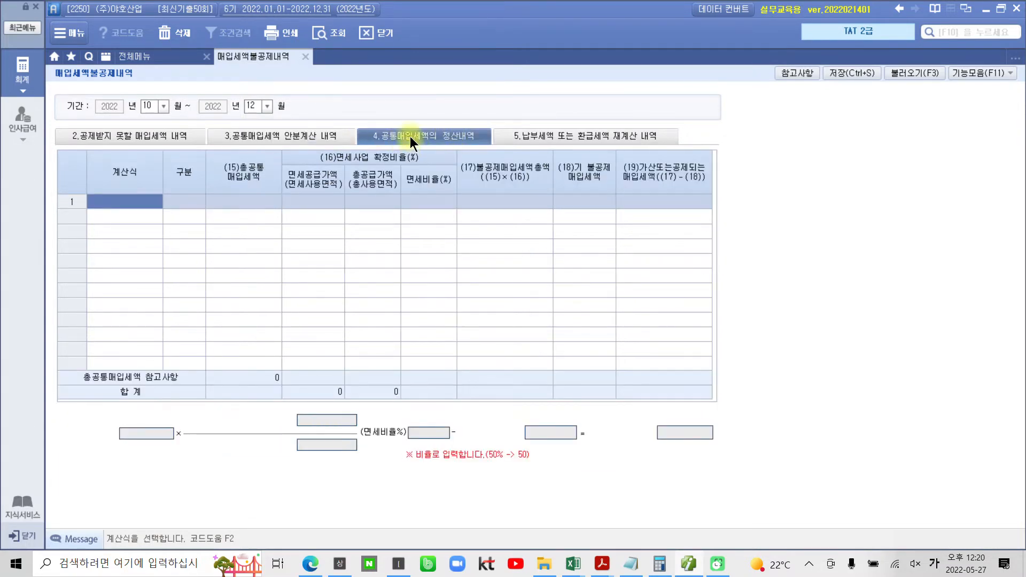
left_click(547, 136)
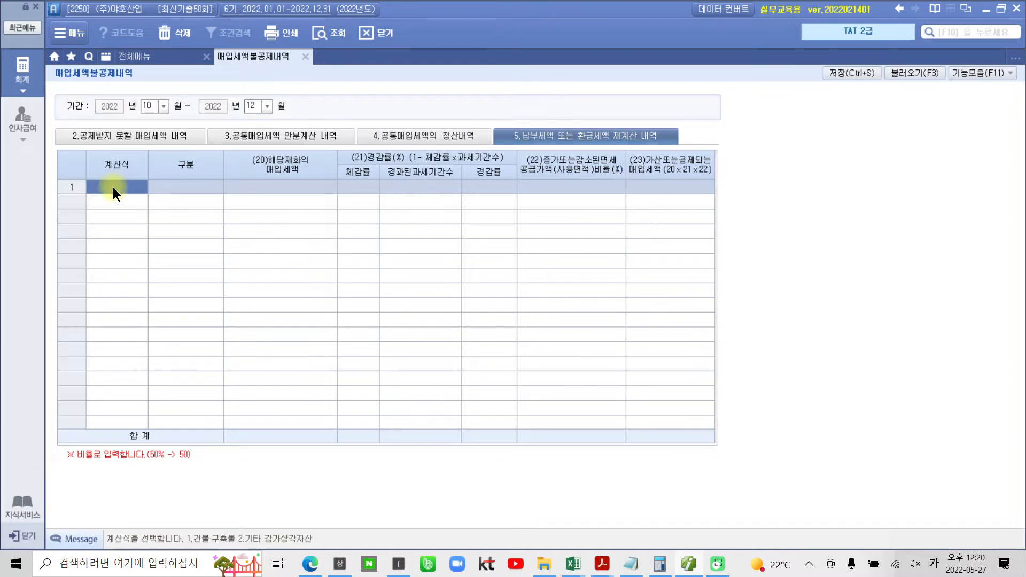
- Frame the 계산식 selection hint in red and underline its 건물·구축물 and 기타 감가상각자산 options
key("Return")
key("Left")
key("Right")
key("Left")
key("Right")
key("Left")
mouse_move(47, 524)
left_mouse_down()
mouse_move(91, 553)
mouse_move(354, 553)
left_mouse_up()
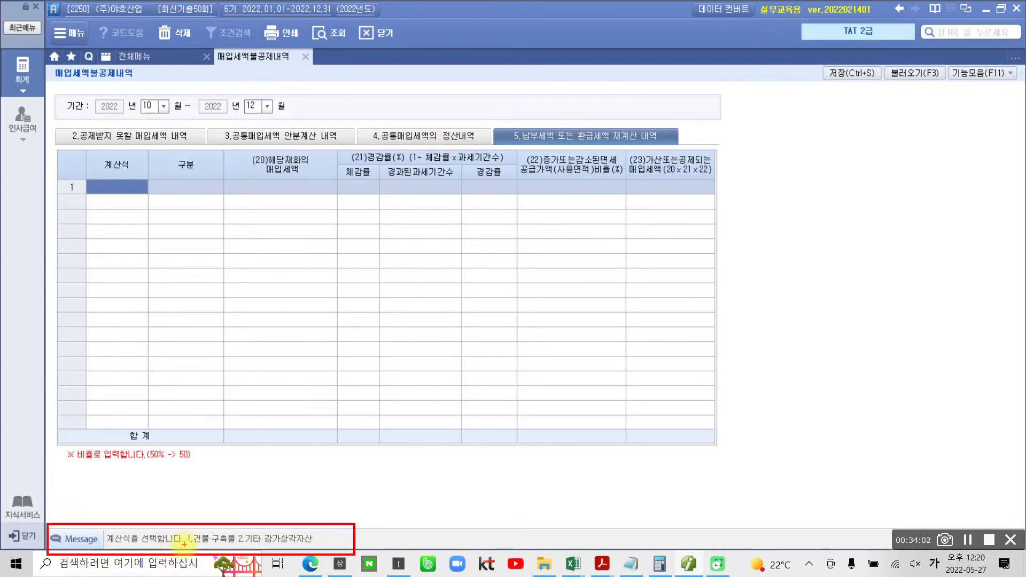
left_click_drag(186, 545, 300, 545)
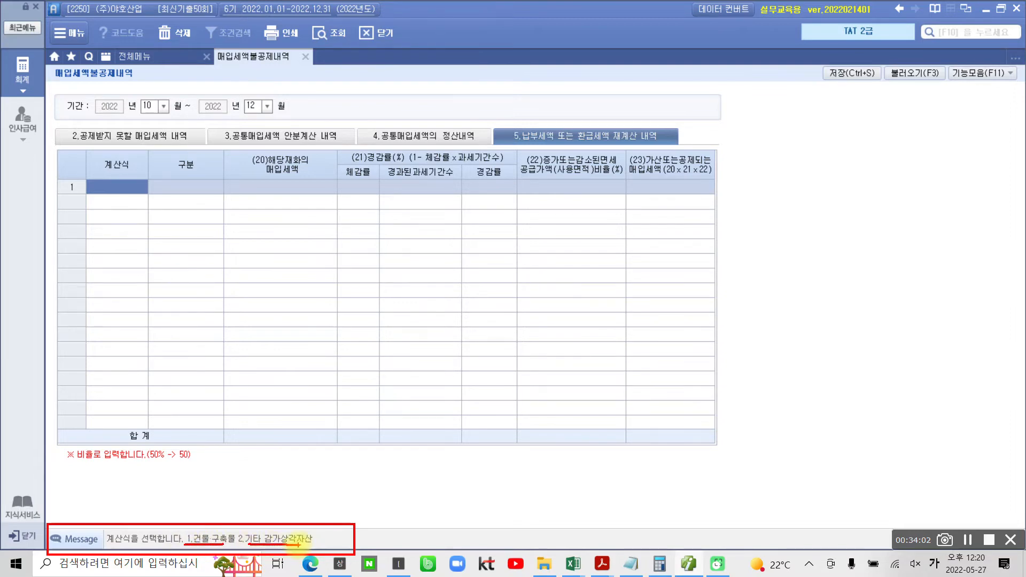
key("Escape")
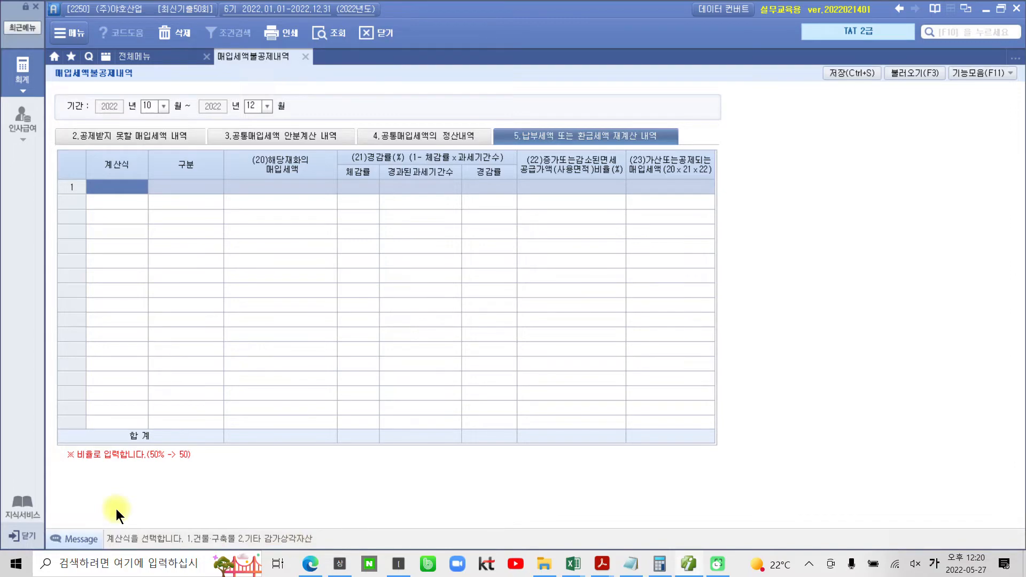
- Review problem 4's 공통매입내역 in the exam PDF and set the first recalculation row's 계산식 to 1.건축.구축물
left_click(688, 566)
scroll(439, 474, "up", 8)
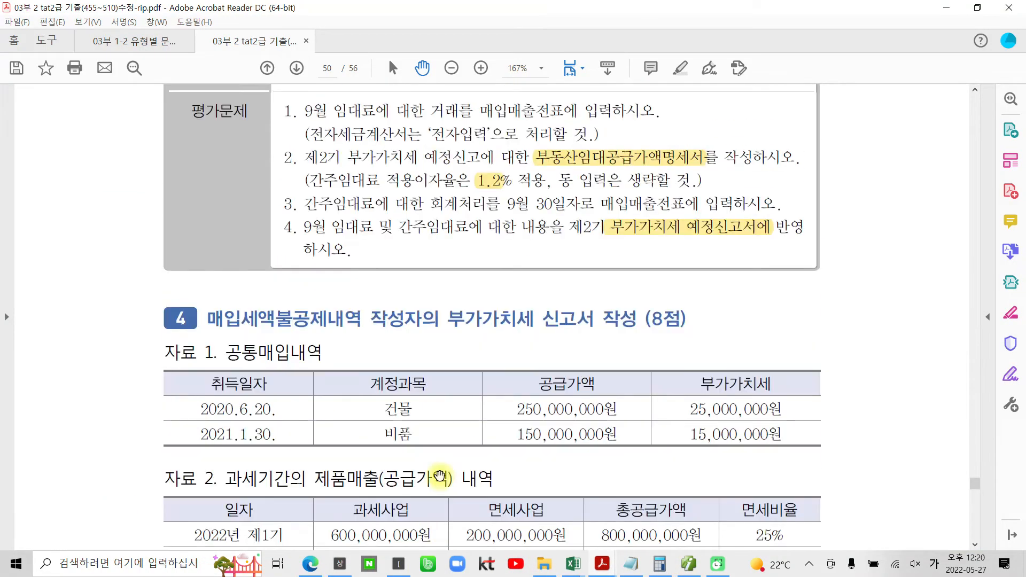
scroll(439, 474, "up", 6)
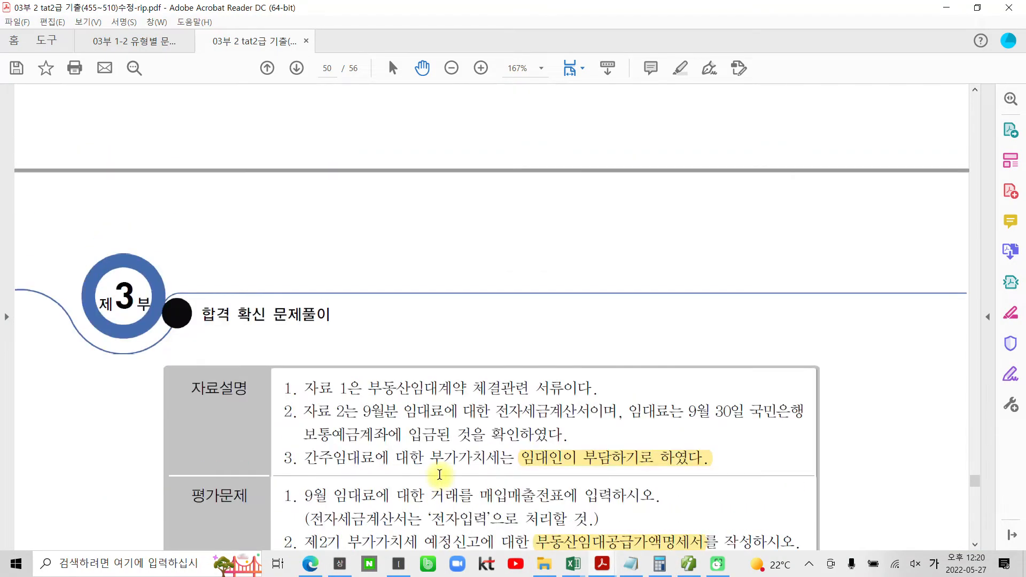
scroll(439, 474, "up", 4)
scroll(440, 474, "down", 9)
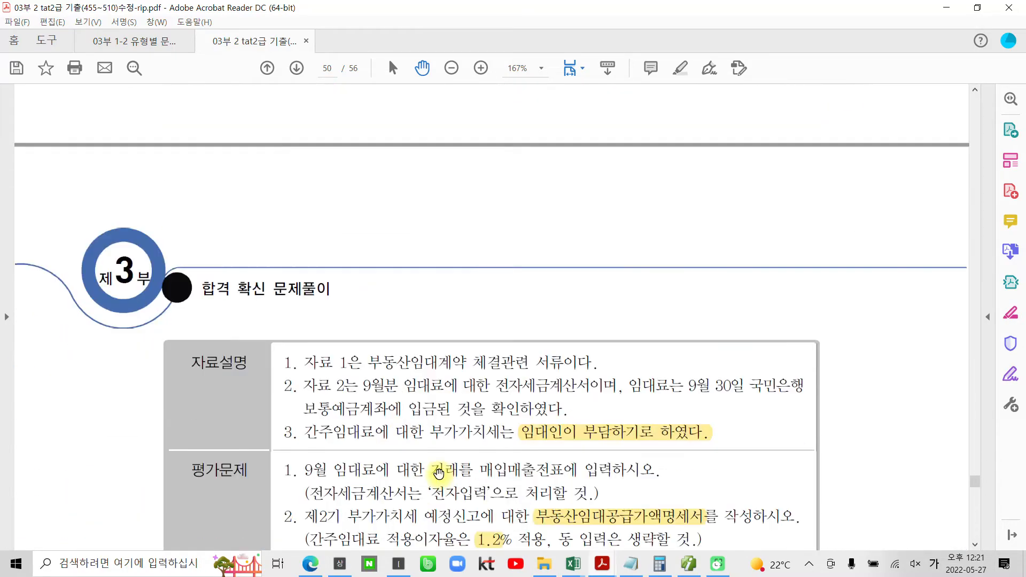
scroll(439, 474, "down", 7)
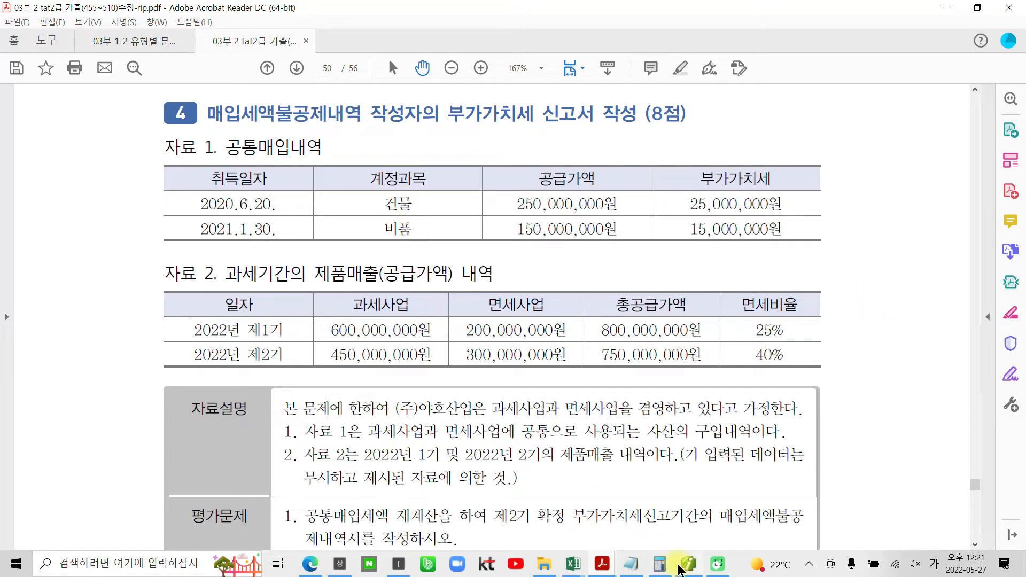
left_click(690, 570)
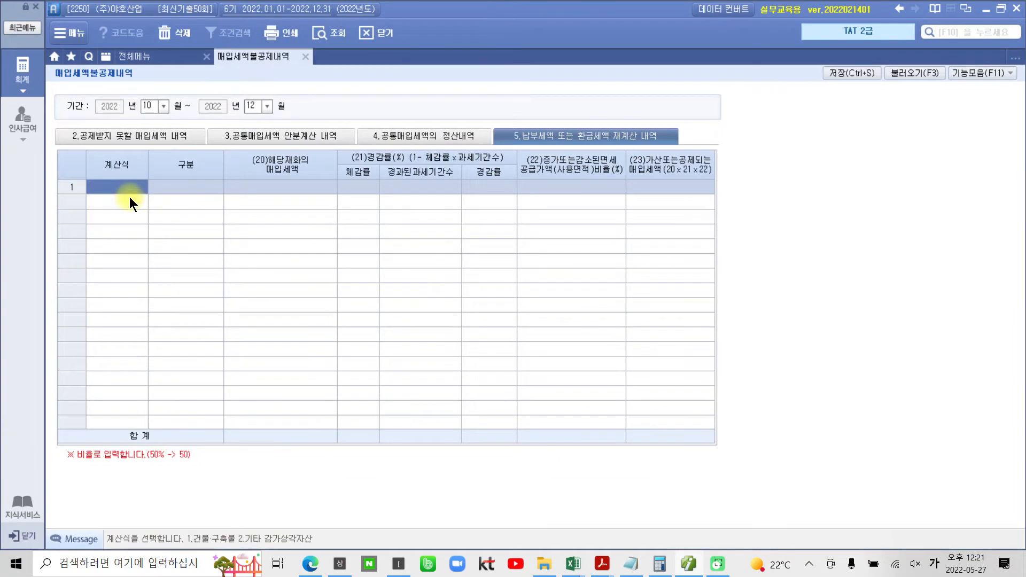
type("1")
key("Return")
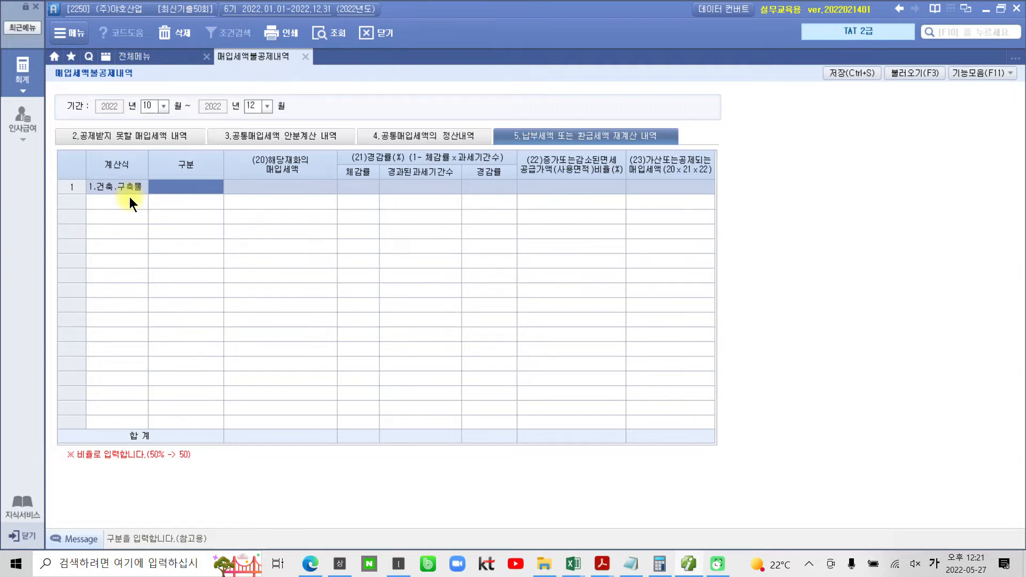
key("Return")
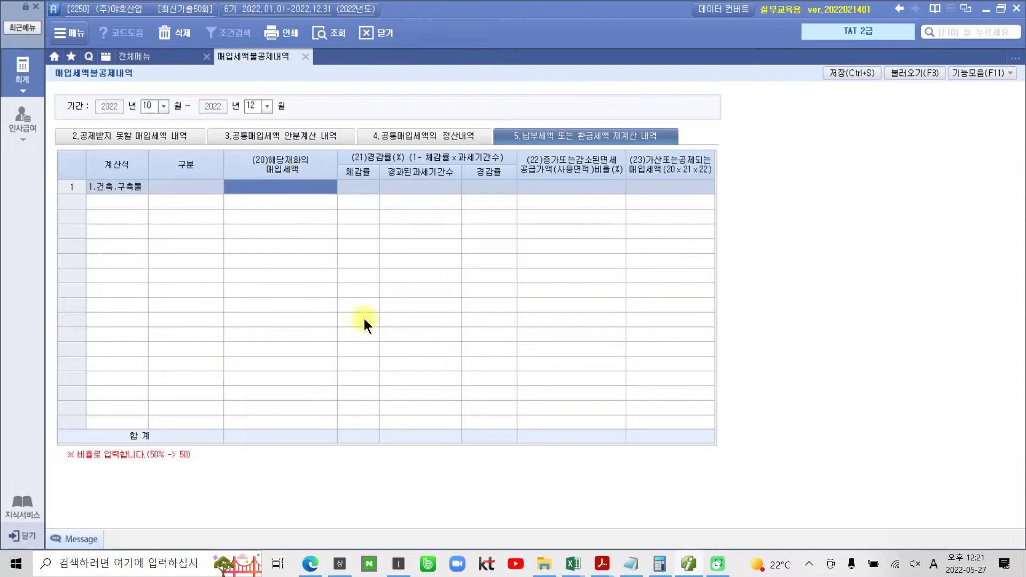
- Check the building's VAT in the exam PDF, then enter 25,000,000 as its 매입세액 and choose 5/100 as 체감률
left_click(689, 563)
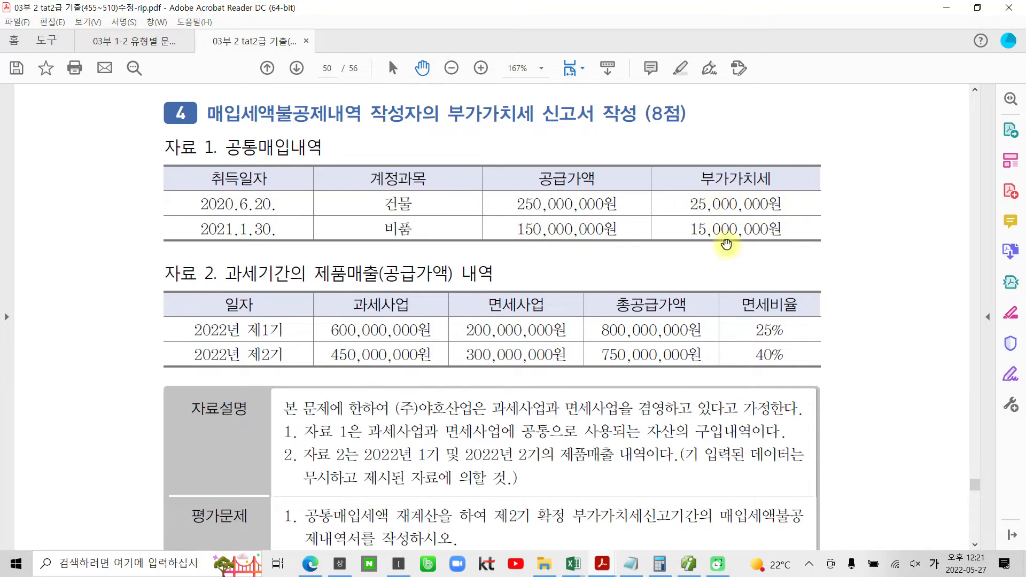
left_click(688, 565)
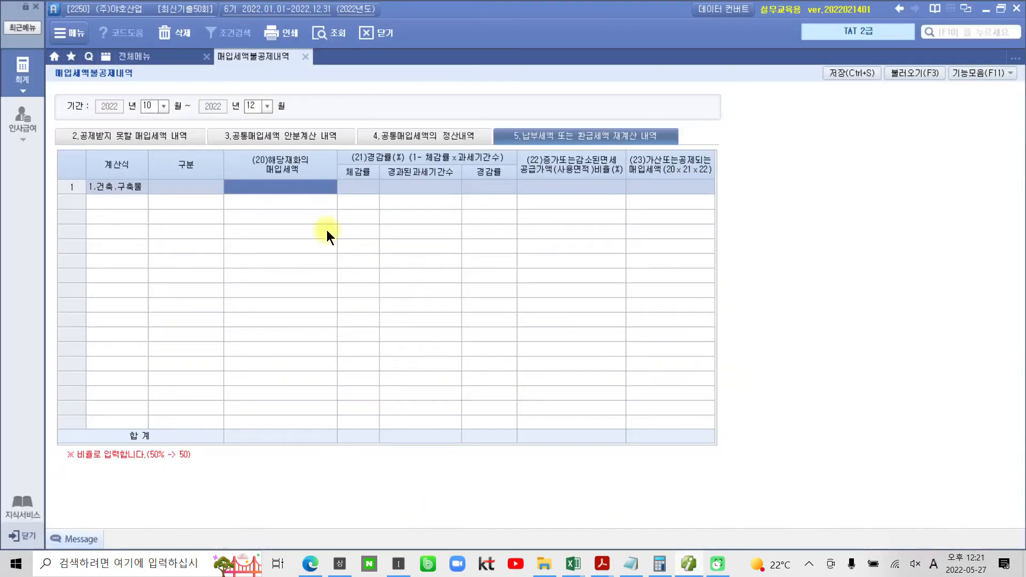
type("5000000")
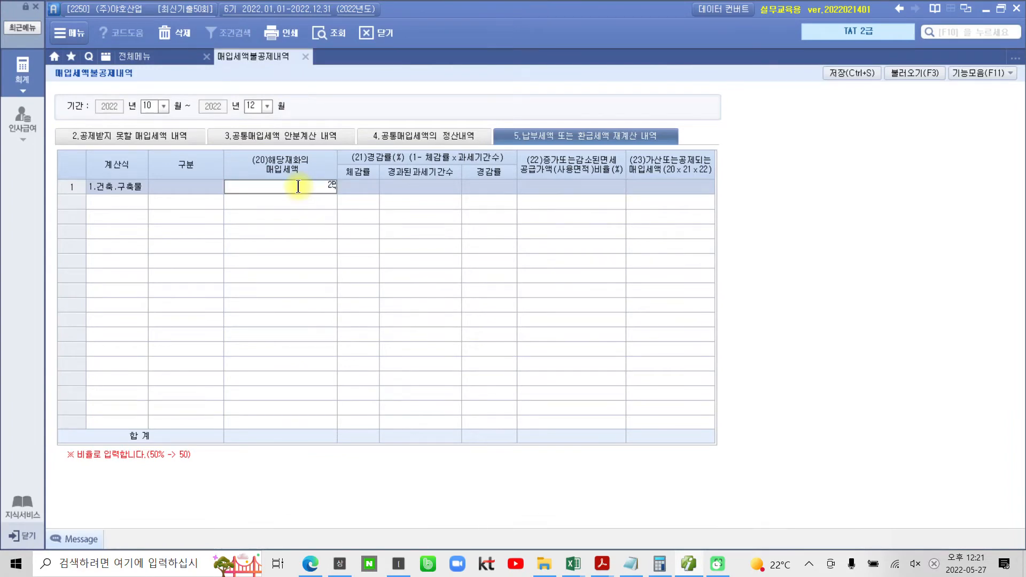
key("Return")
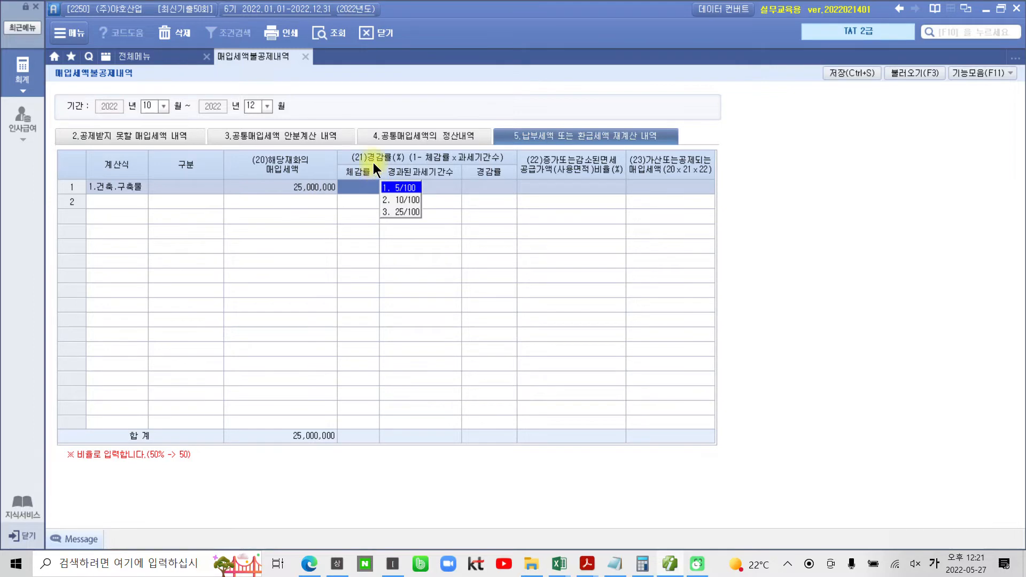
left_click(410, 187)
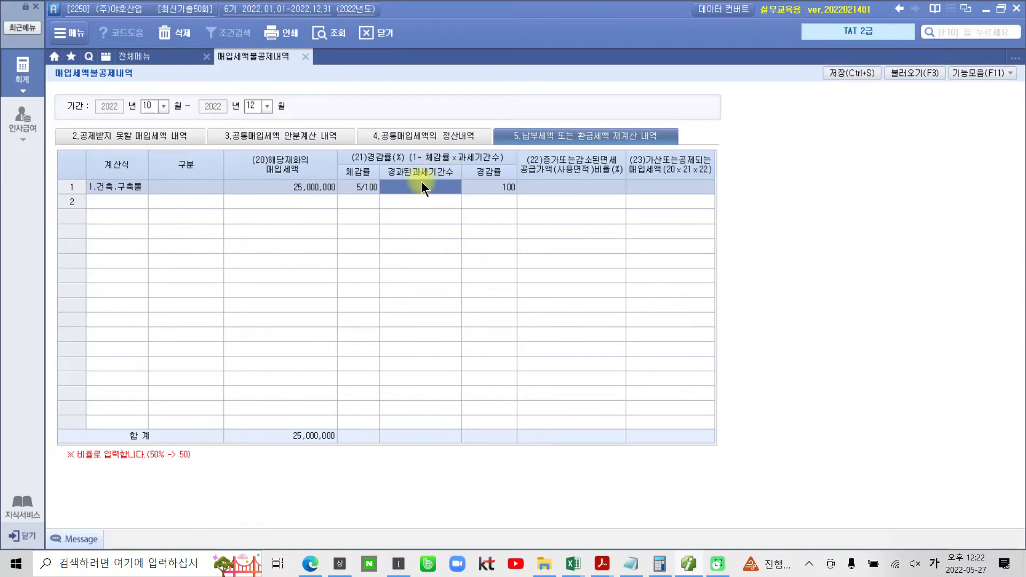
- Switch to the exam PDF, circle the building's 취득일자 in red and write "2022. 2기" beside problem 4's title
left_click(688, 563)
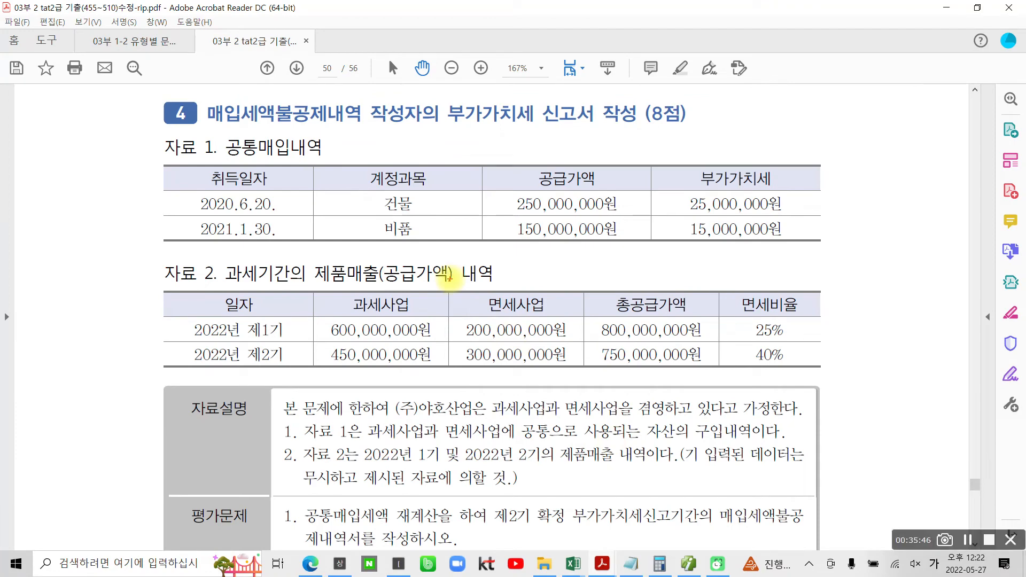
mouse_move(202, 171)
left_mouse_down()
mouse_move(176, 211)
mouse_move(291, 192)
mouse_move(204, 185)
left_mouse_up()
mouse_move(704, 129)
left_mouse_down()
mouse_move(753, 147)
mouse_move(767, 124)
mouse_move(874, 151)
left_mouse_up()
mouse_move(903, 96)
left_mouse_down()
mouse_move(910, 138)
mouse_move(973, 136)
left_mouse_up()
left_click_drag(995, 88, 993, 154)
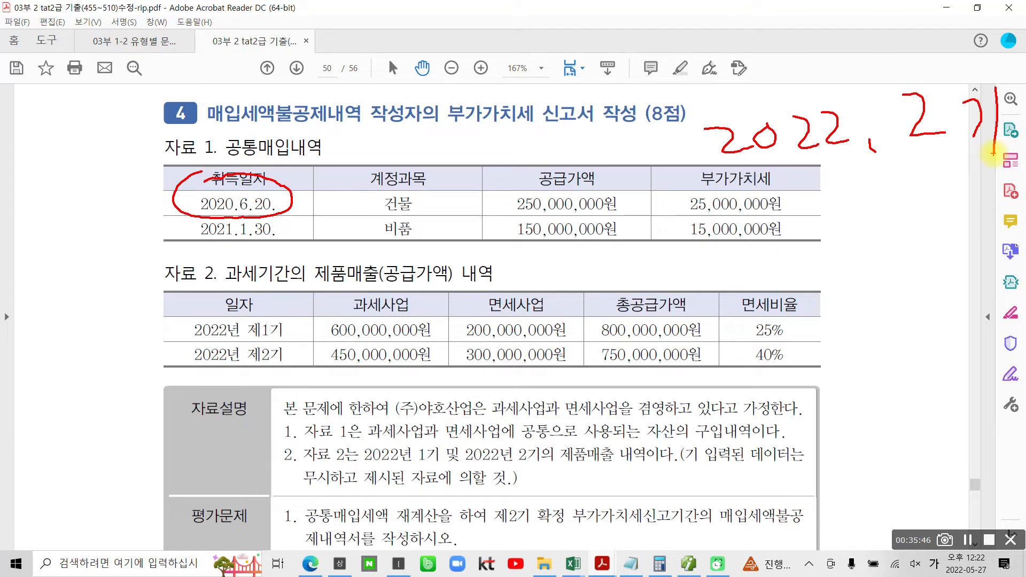
- Handwrite the tax periods 20년 2기, 21년 1기, 21년 2기 and 2022 1기 in red over problem 4
left_click_drag(312, 86, 345, 123)
mouse_move(373, 81)
left_mouse_down()
mouse_move(385, 121)
mouse_move(373, 79)
left_mouse_up()
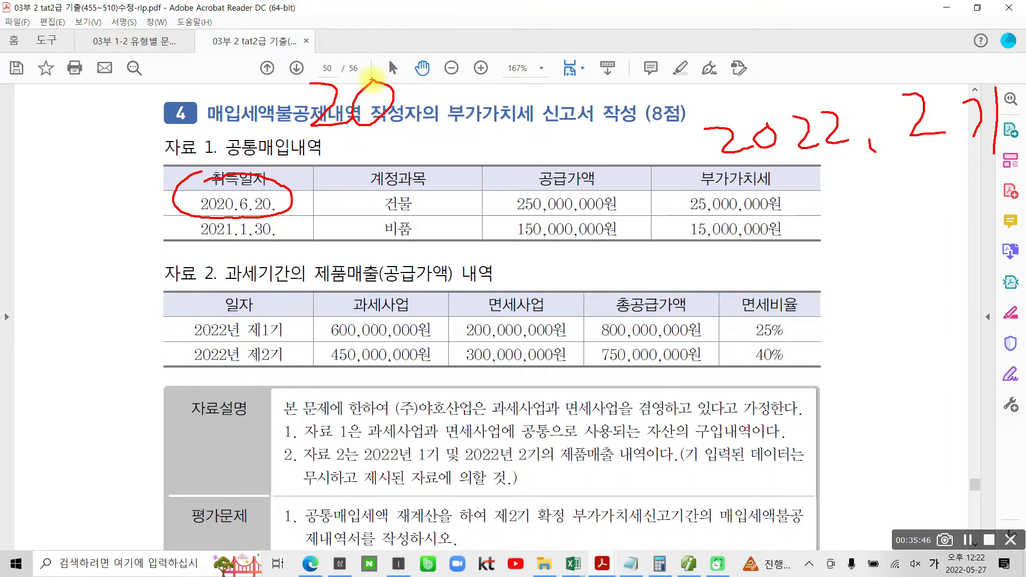
mouse_move(407, 68)
left_mouse_down()
mouse_move(422, 100)
mouse_move(436, 66)
left_mouse_up()
mouse_move(422, 85)
left_mouse_down()
mouse_move(440, 74)
mouse_move(437, 119)
mouse_move(460, 123)
left_mouse_up()
left_click_drag(466, 59, 507, 110)
left_click_drag(497, 53, 517, 83)
left_click_drag(530, 31, 529, 74)
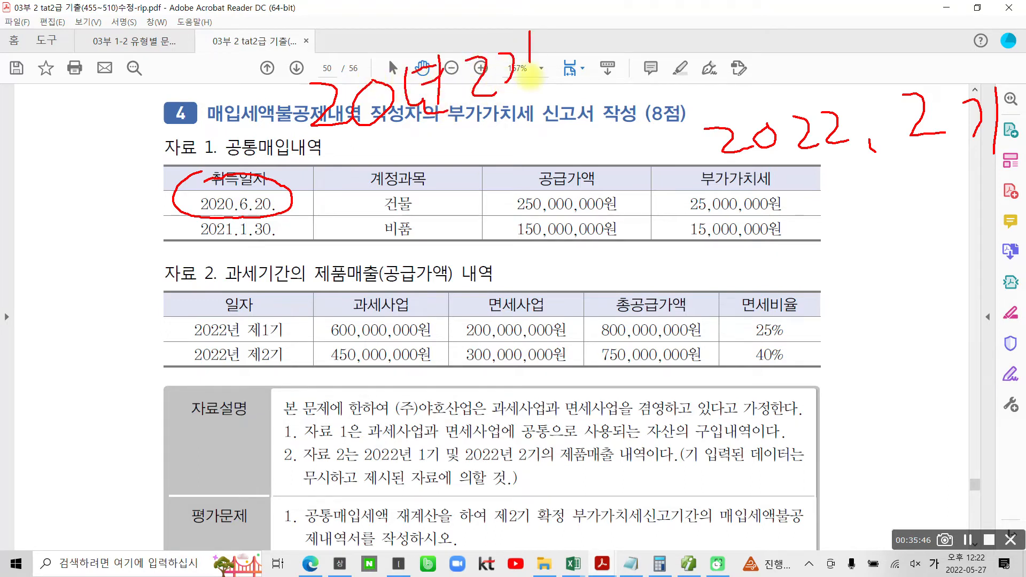
left_click_drag(324, 156, 436, 160)
mouse_move(422, 115)
left_mouse_down()
mouse_move(454, 155)
mouse_move(471, 133)
left_mouse_up()
left_click_drag(489, 120, 514, 141)
left_click_drag(544, 96, 544, 145)
left_click_drag(376, 130, 378, 164)
mouse_move(342, 223)
left_mouse_down()
mouse_move(396, 218)
mouse_move(405, 243)
left_mouse_up()
mouse_move(430, 188)
left_mouse_down()
mouse_move(449, 233)
mouse_move(460, 196)
left_mouse_up()
mouse_move(442, 210)
left_mouse_down()
mouse_move(463, 208)
mouse_move(472, 251)
left_mouse_up()
left_click_drag(458, 227, 484, 235)
mouse_move(499, 193)
left_mouse_down()
mouse_move(526, 204)
mouse_move(560, 185)
mouse_move(575, 218)
left_mouse_up()
mouse_move(716, 62)
left_mouse_down()
mouse_move(746, 94)
mouse_move(767, 70)
mouse_move(808, 80)
mouse_move(850, 71)
left_mouse_up()
mouse_move(891, 33)
left_mouse_down()
mouse_move(898, 66)
mouse_move(927, 65)
left_mouse_up()
left_click_drag(954, 11, 956, 52)
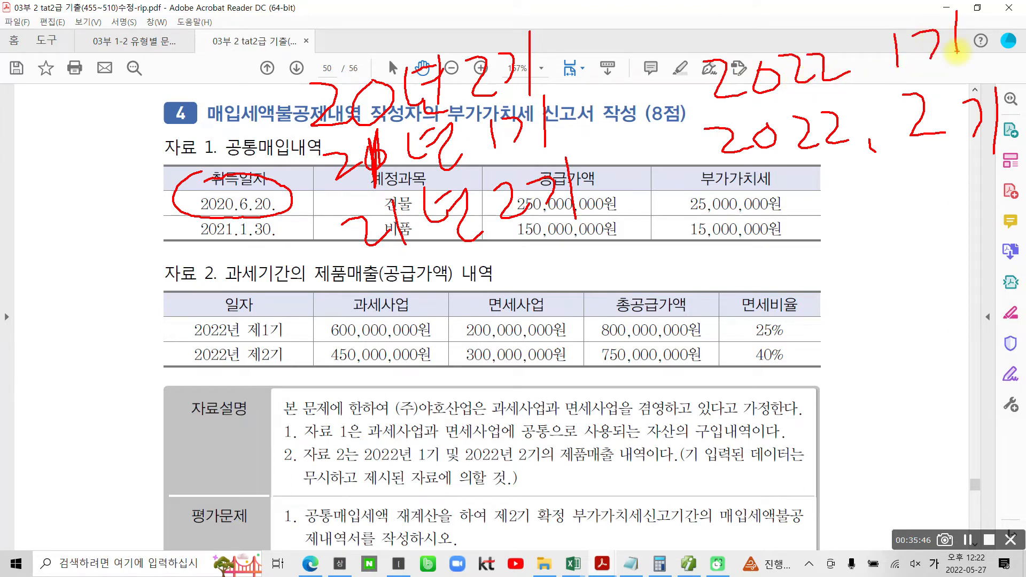
- Circle each of the handwritten tax periods, then clear the red annotations
mouse_move(358, 115)
left_mouse_down()
mouse_move(550, 59)
mouse_move(339, 158)
mouse_move(503, 247)
mouse_move(526, 231)
left_mouse_up()
mouse_move(801, 95)
left_mouse_down()
mouse_move(791, 18)
mouse_move(911, 67)
left_mouse_up()
mouse_move(887, 187)
left_mouse_down()
mouse_move(991, 117)
mouse_move(885, 209)
left_mouse_up()
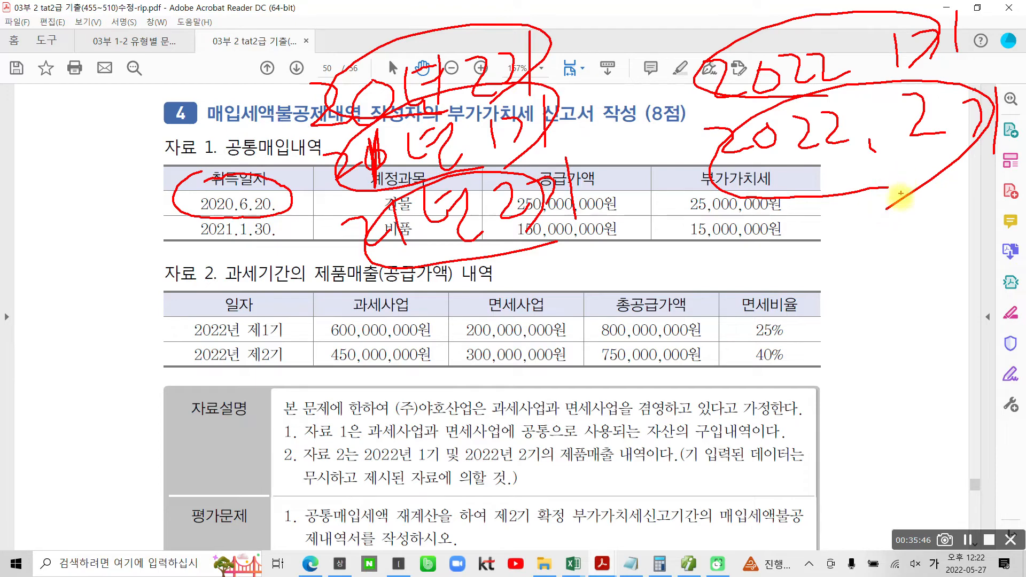
key("Escape")
- Return to the accounting program and set the building row's 경과된과세기간수 to 5
key("alt+Tab")
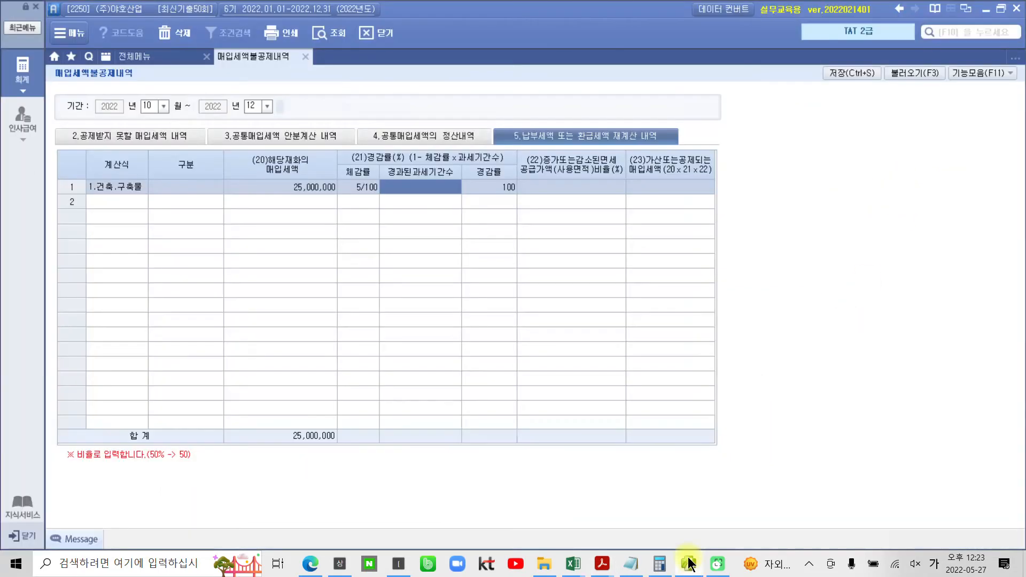
left_click(441, 186)
type("5")
key("Return")
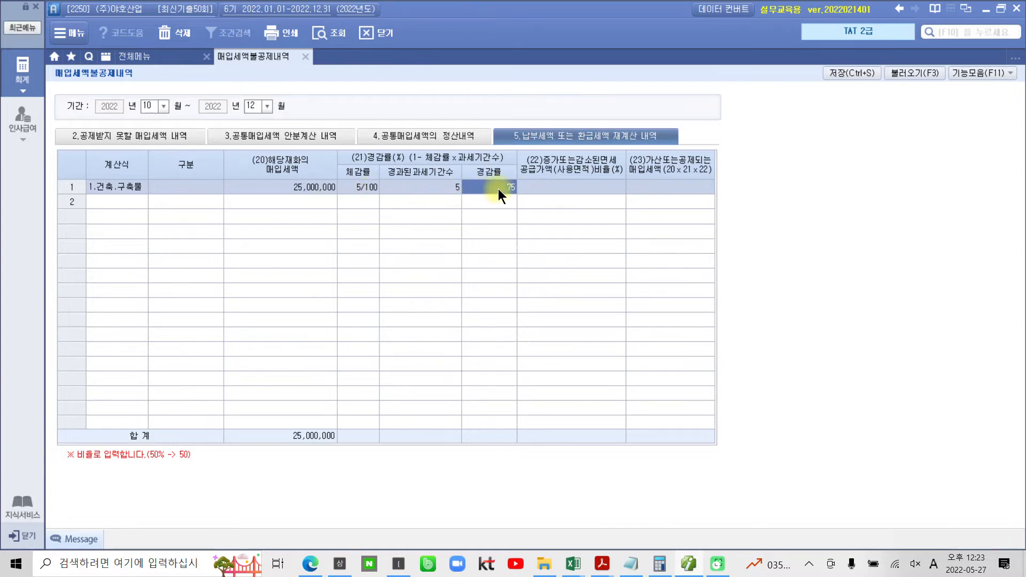
- Check the 면세비율 figures in the exam PDF and set the building row's (22) 면세공급가액 비율 to 15
left_click(550, 186)
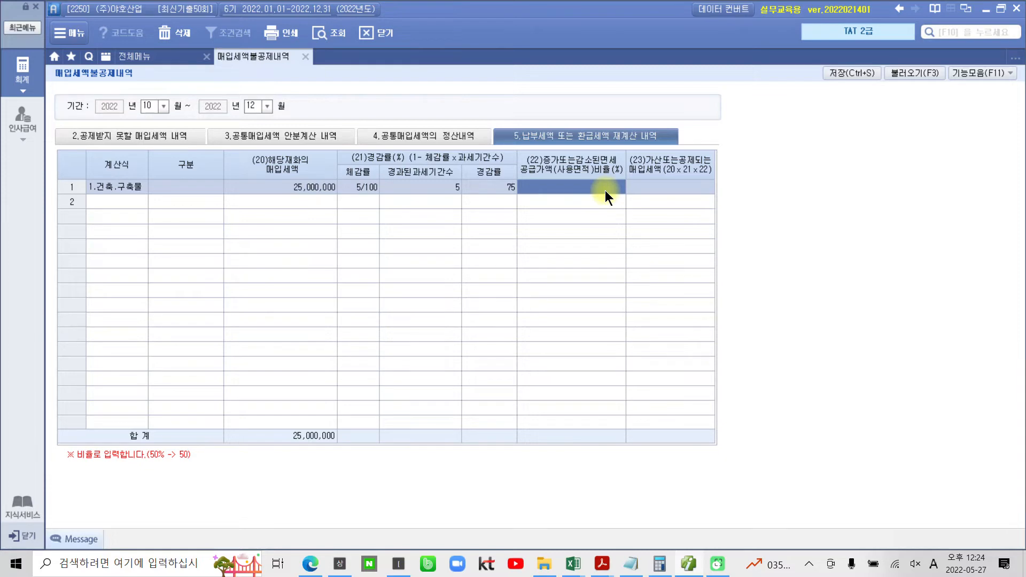
left_click(689, 564)
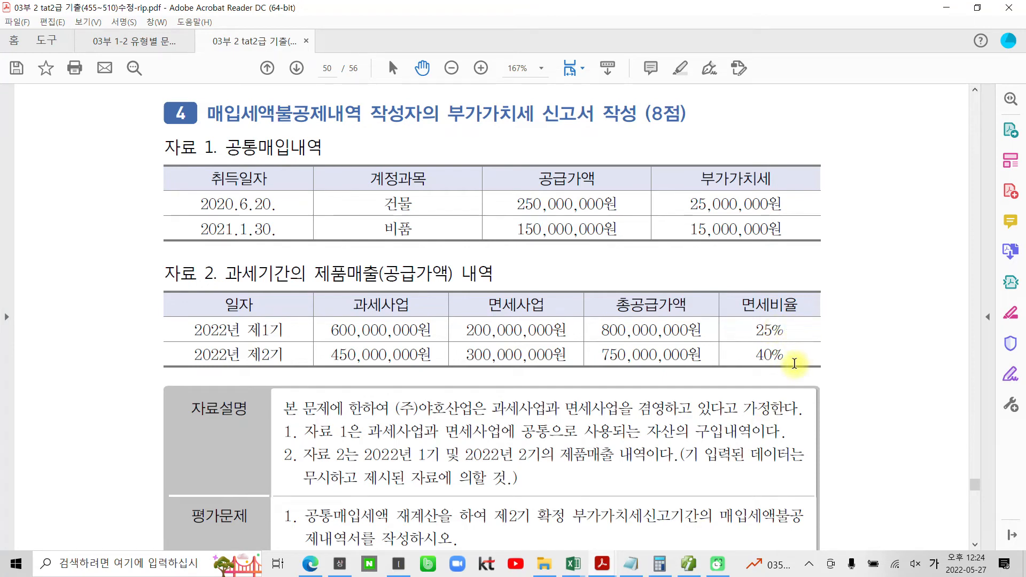
left_click(689, 563)
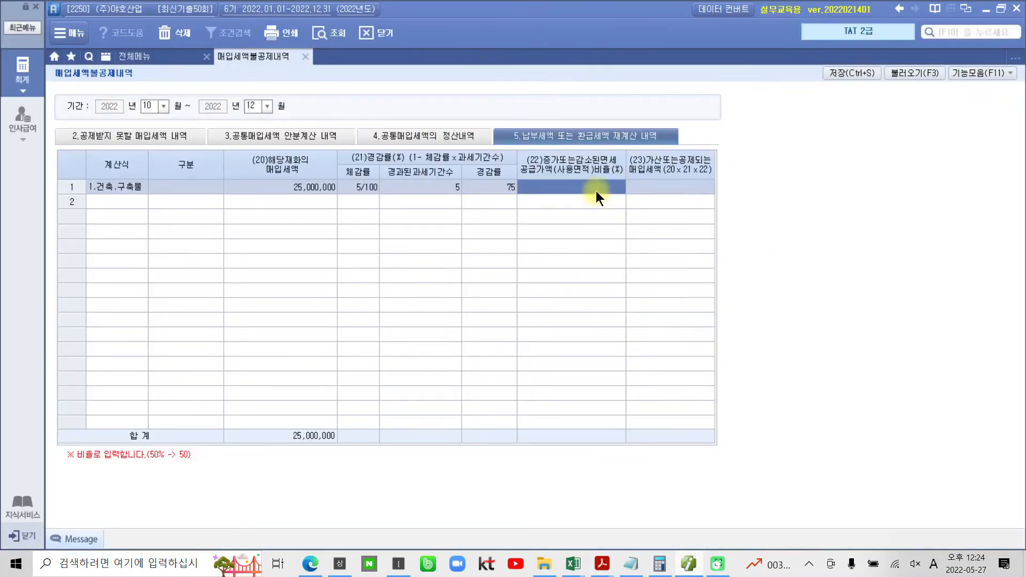
type("15")
key("Return")
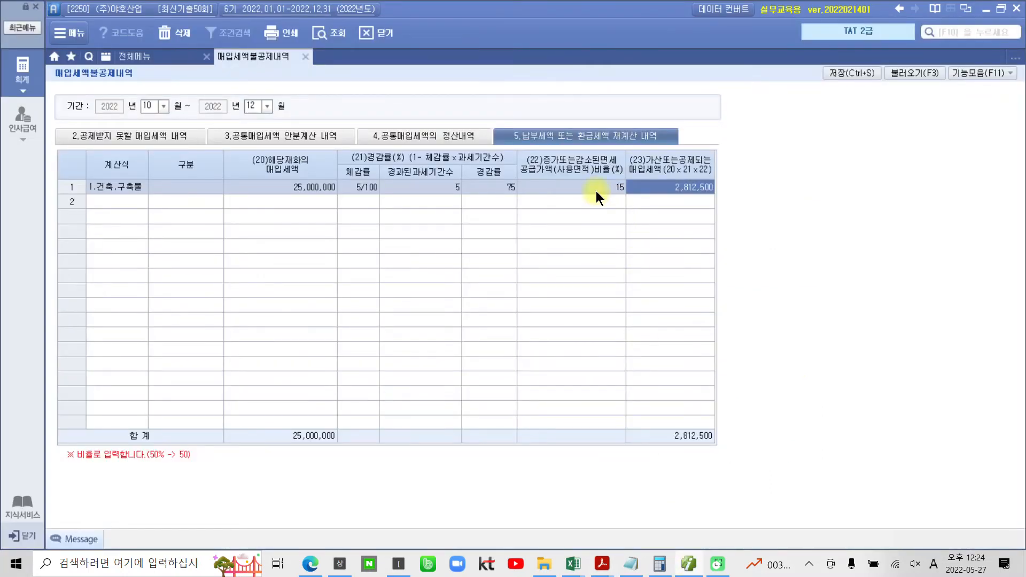
left_click(595, 191)
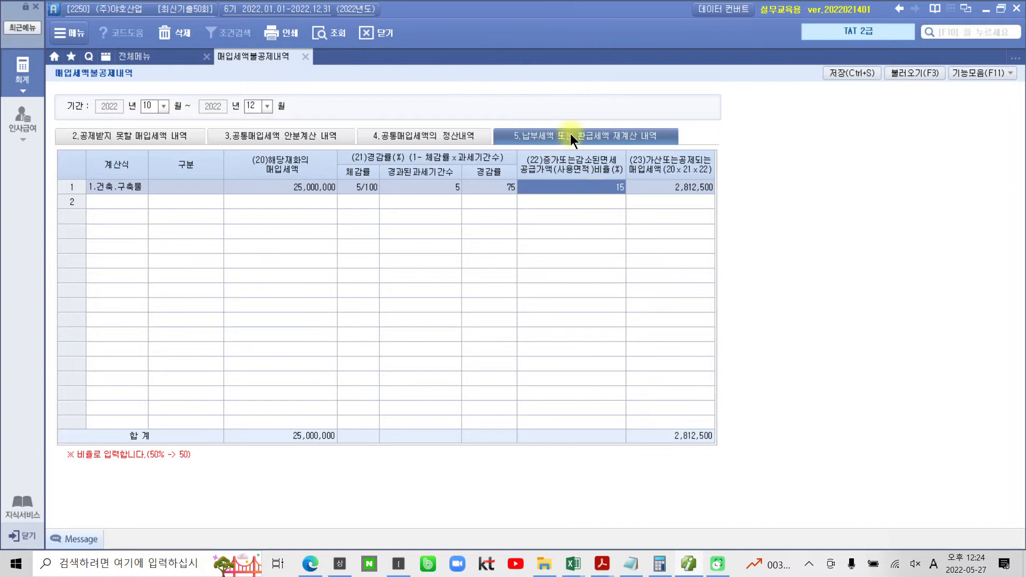
- Box column (23) in red, underline its 매입세액 heading, circle the building row's amount and the column total, then clear the marks
left_click_drag(629, 144, 763, 207)
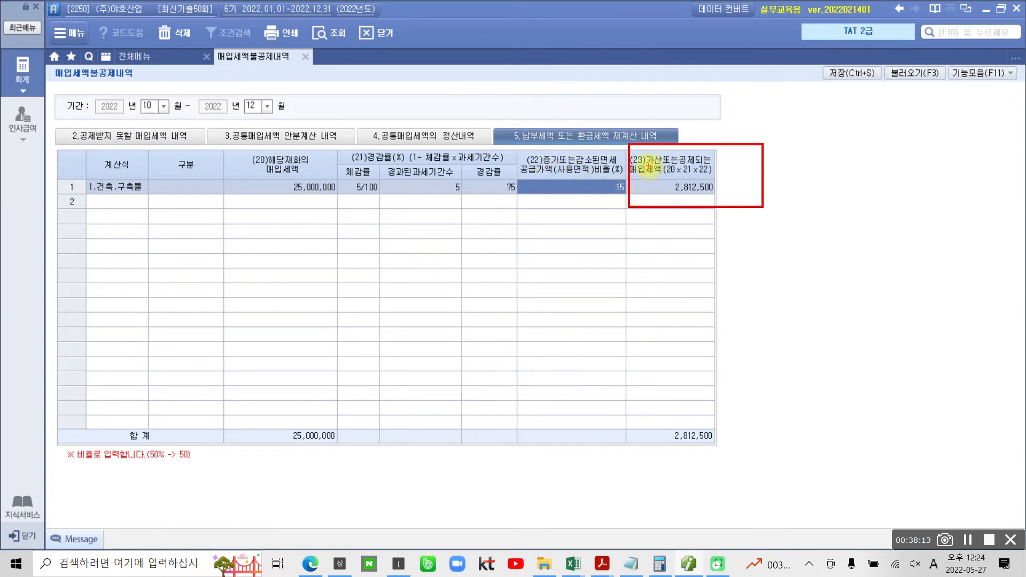
left_click_drag(649, 169, 660, 168)
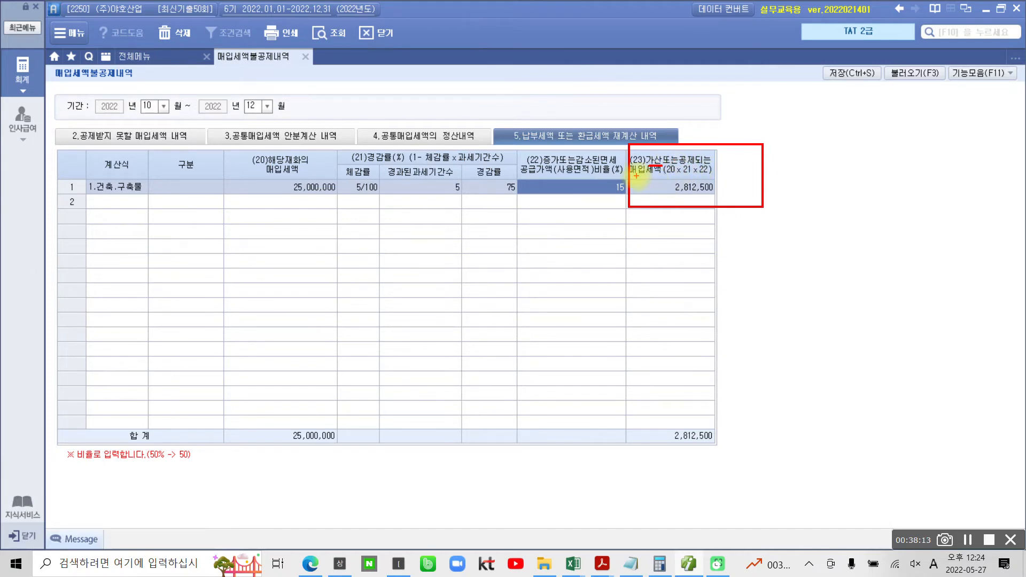
left_click_drag(634, 175, 661, 176)
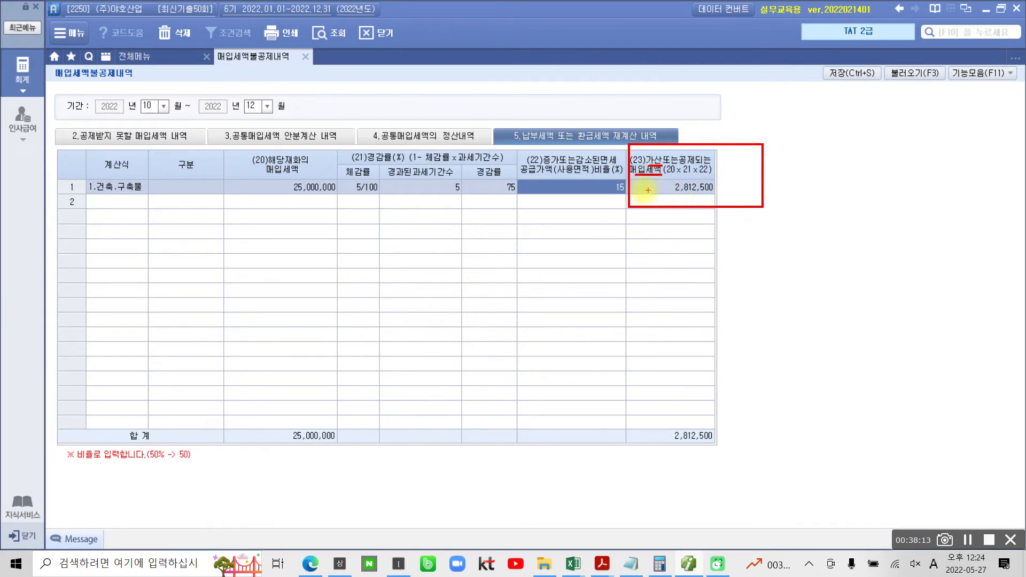
mouse_move(668, 180)
left_mouse_down()
mouse_move(679, 199)
mouse_move(725, 185)
mouse_move(728, 172)
mouse_move(660, 179)
left_mouse_up()
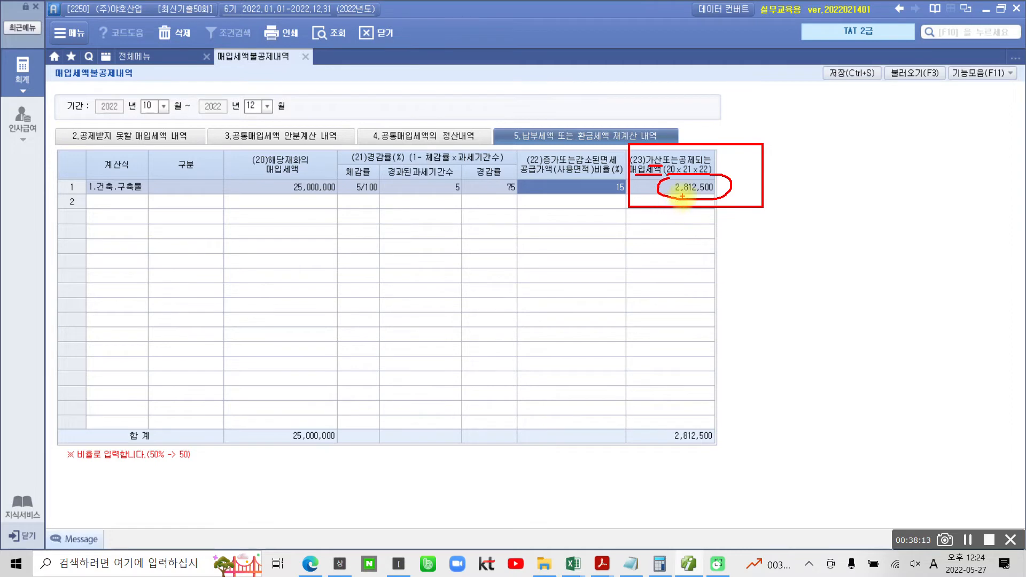
mouse_move(715, 447)
left_mouse_down()
mouse_move(653, 430)
mouse_move(728, 427)
mouse_move(702, 453)
left_mouse_up()
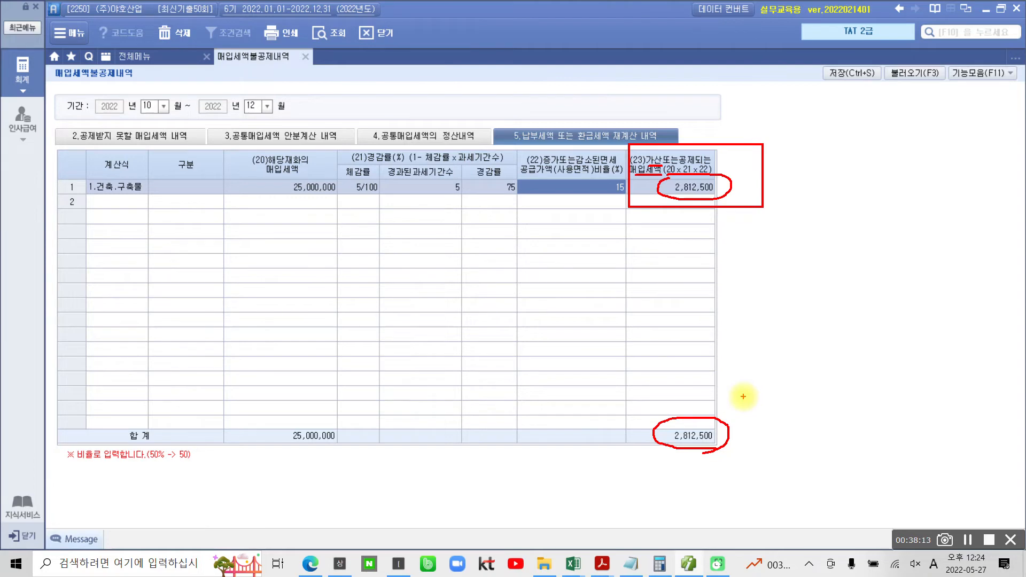
left_click(696, 190)
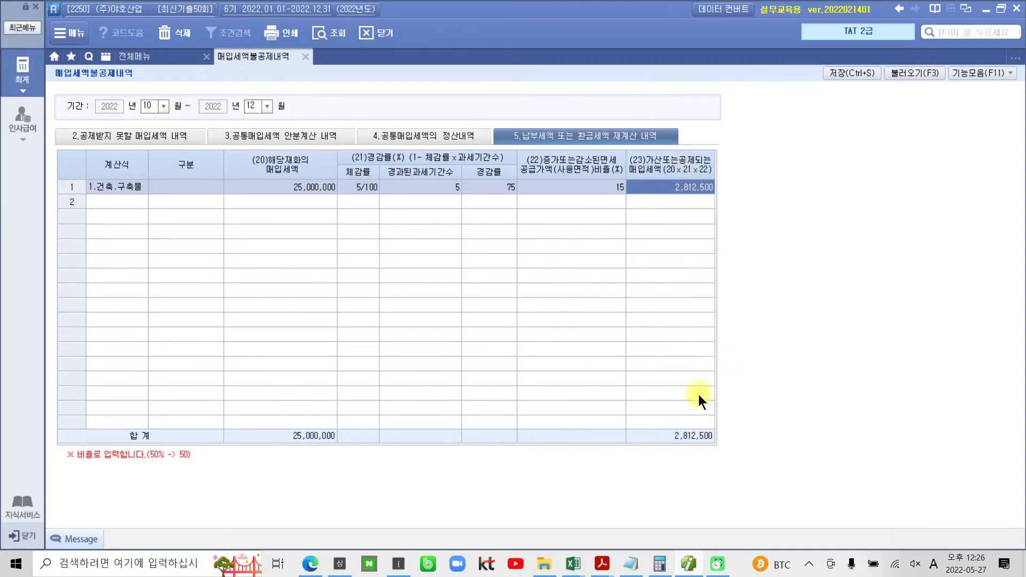
- Switch to Notepad and add the line "2812500 --> 건물" below the entry for question 08
left_click(628, 567)
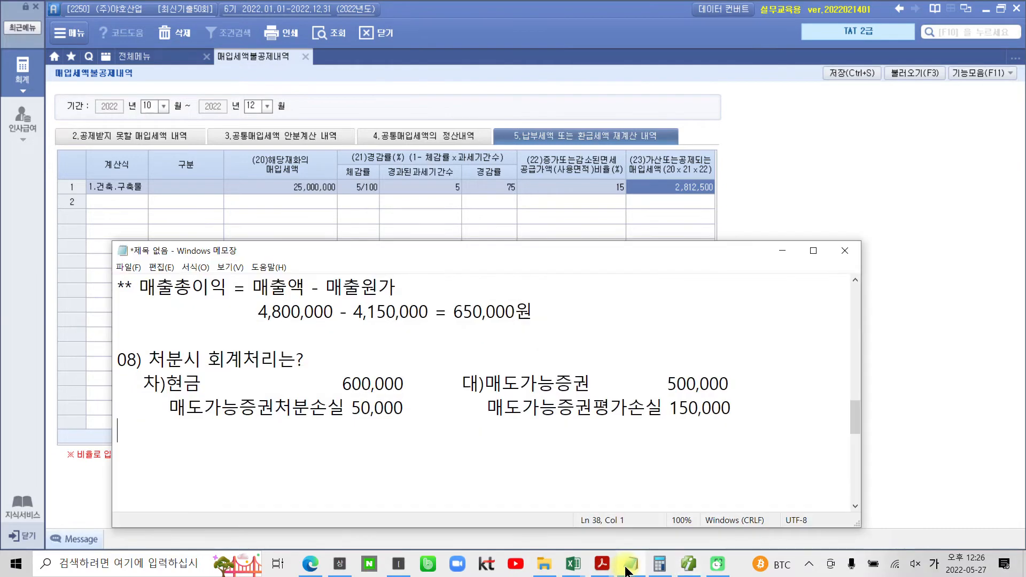
key("Return")
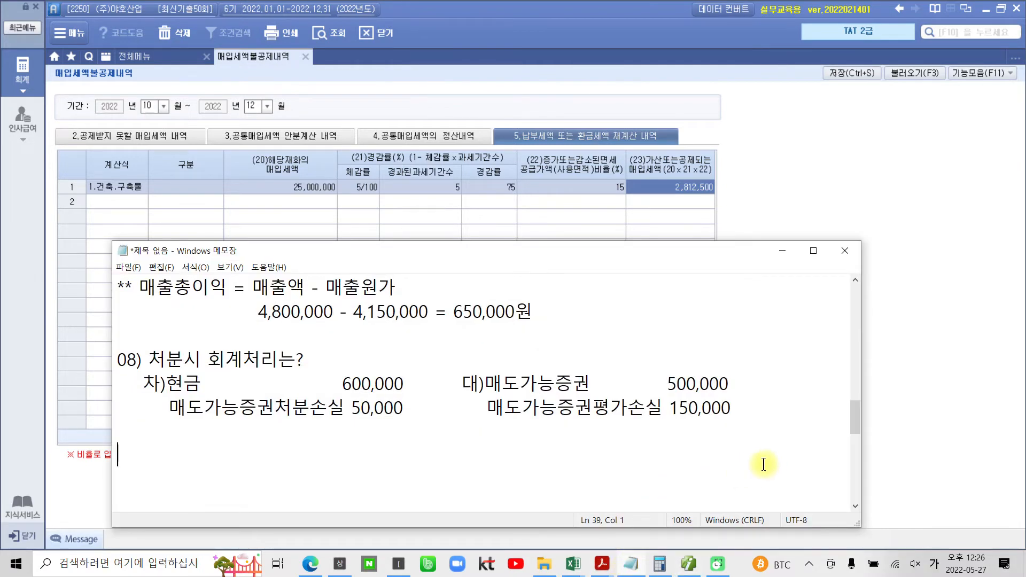
type("2812500")
type("--> 거")
type("ㄴ무")
type("ㄹ")
- Insert thousands separators so the noted amount reads 2,812,500, and return to the accounting program
left_click(126, 456)
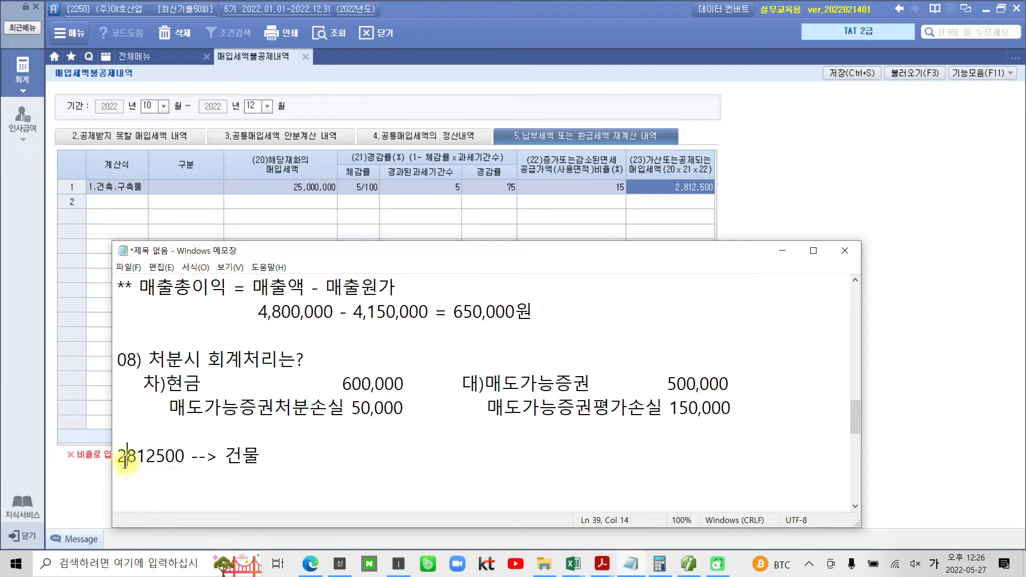
type(",")
left_click(159, 457)
type(",")
left_click(159, 457)
type(",")
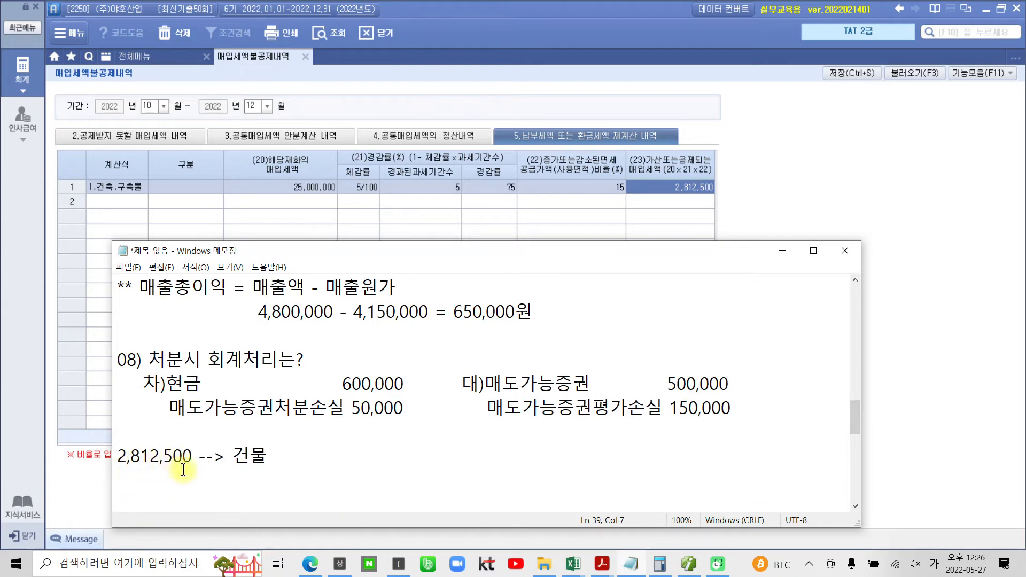
left_click(274, 457)
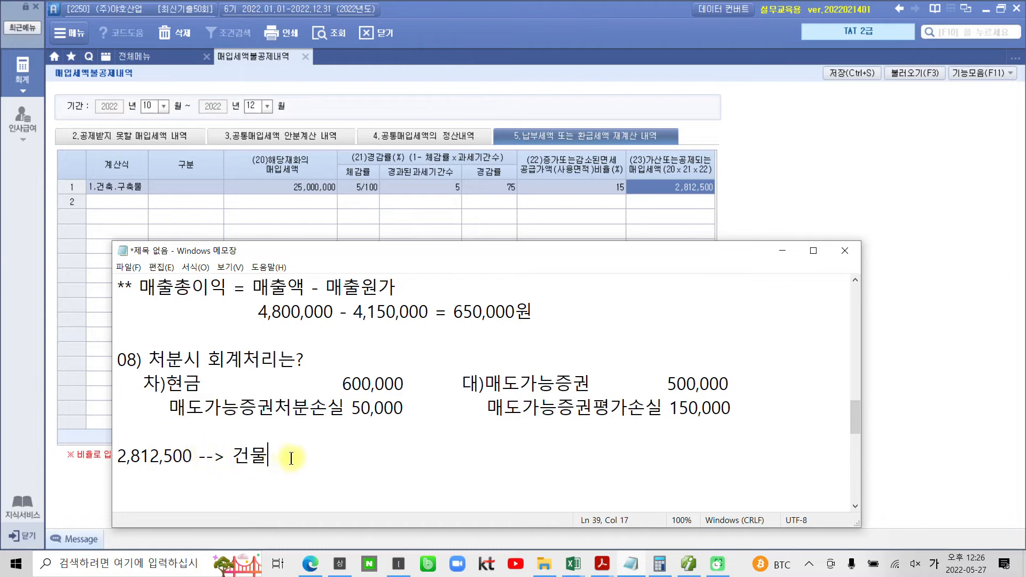
left_click(779, 251)
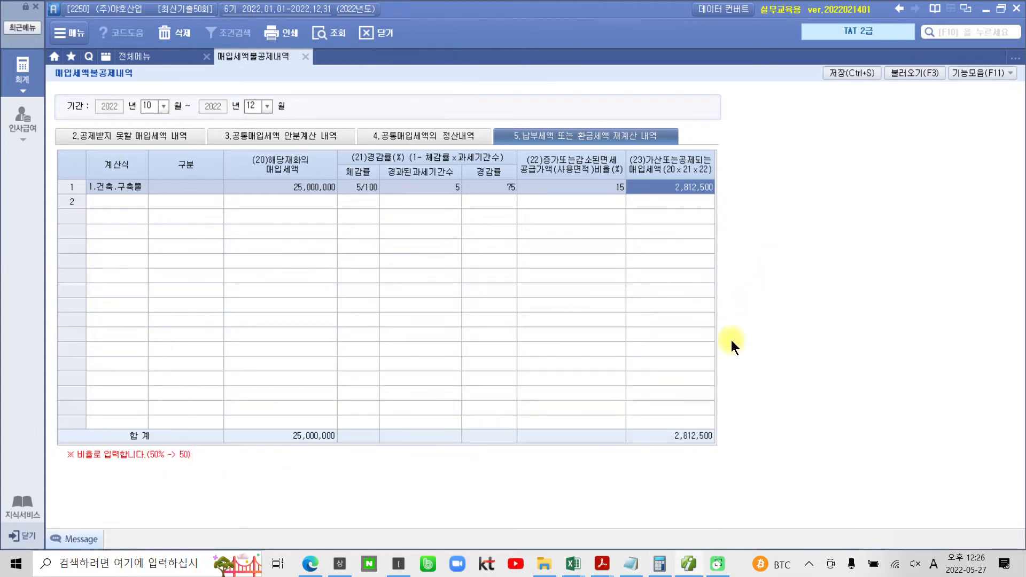
- Start a second recalculation row with the 계산식 option 2.기타 감가상각자산
left_click(113, 203)
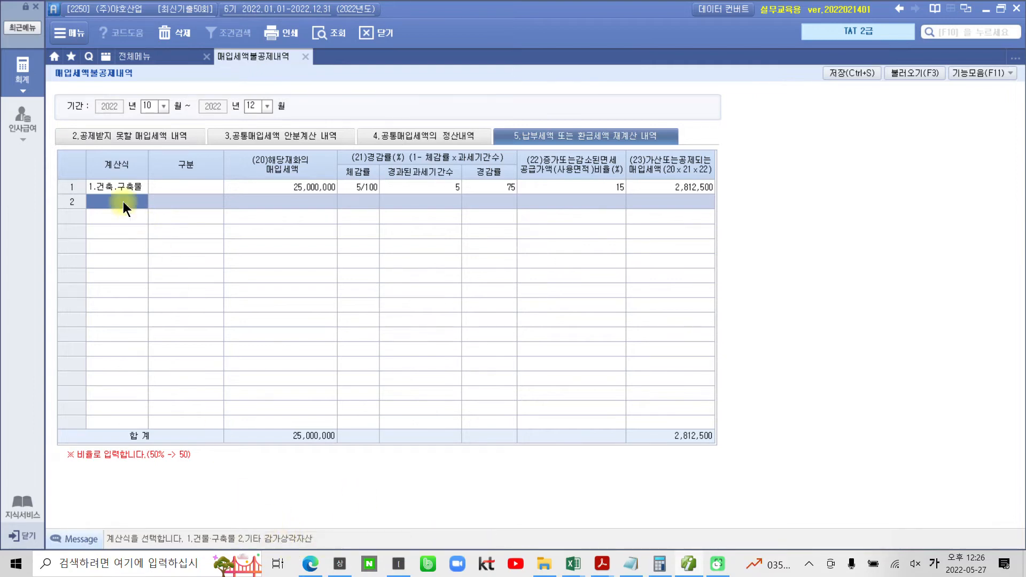
type("2")
key("Return")
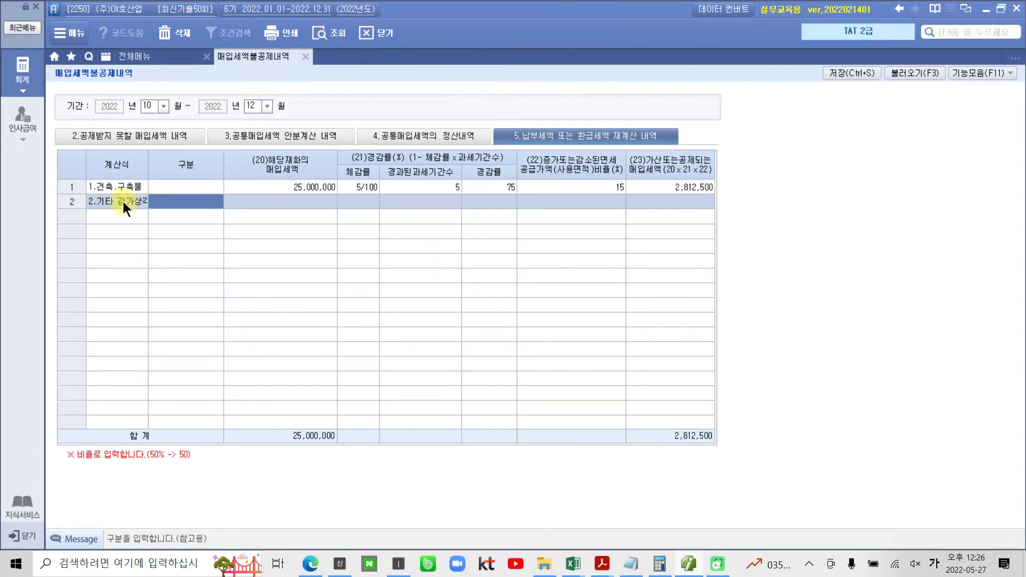
- Enter 건물 as the first row's 구분 and 비품 as the second row's 구분
key("Left")
key("Up")
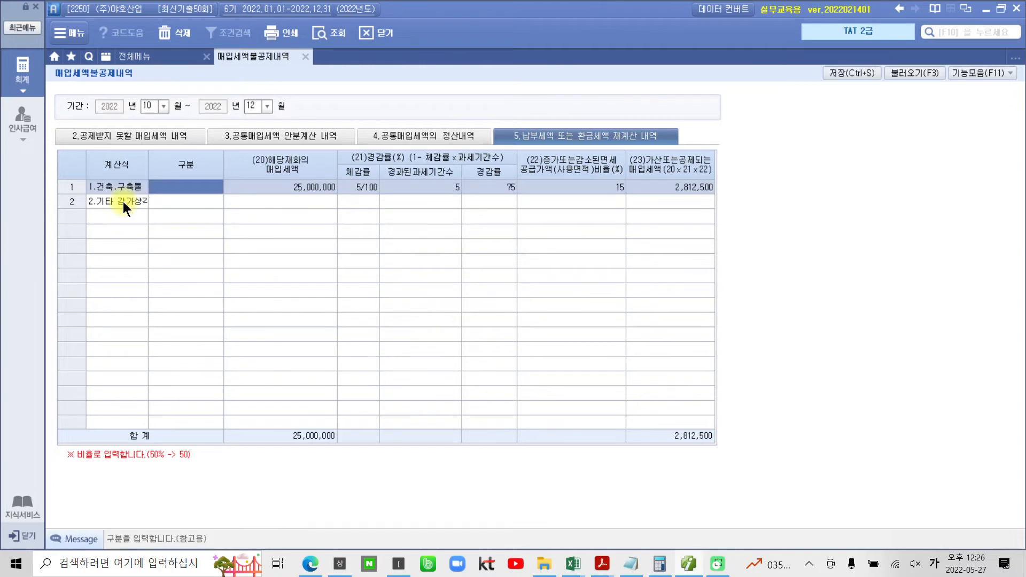
type("건물")
key("Return")
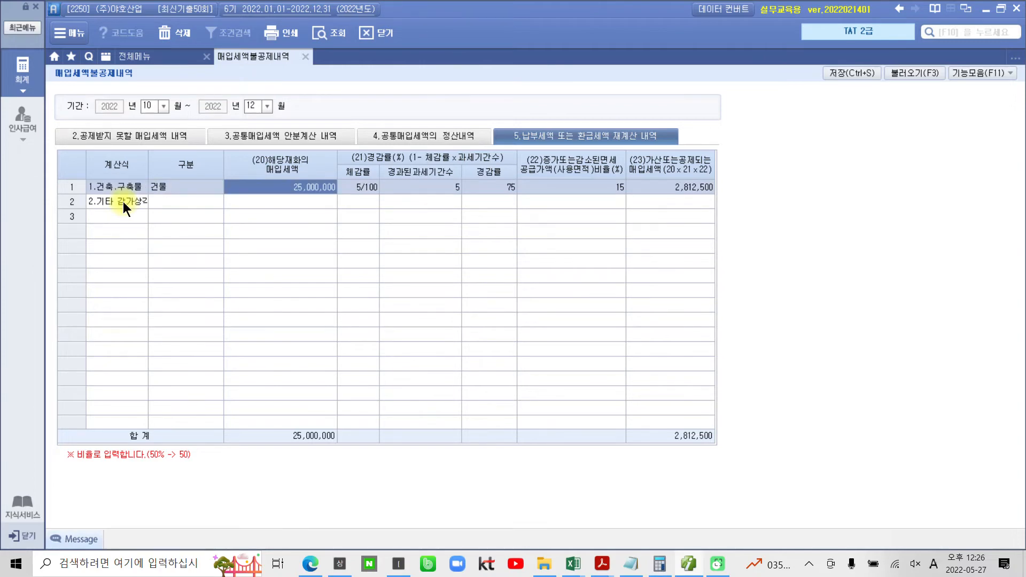
left_click(123, 201)
key("Return")
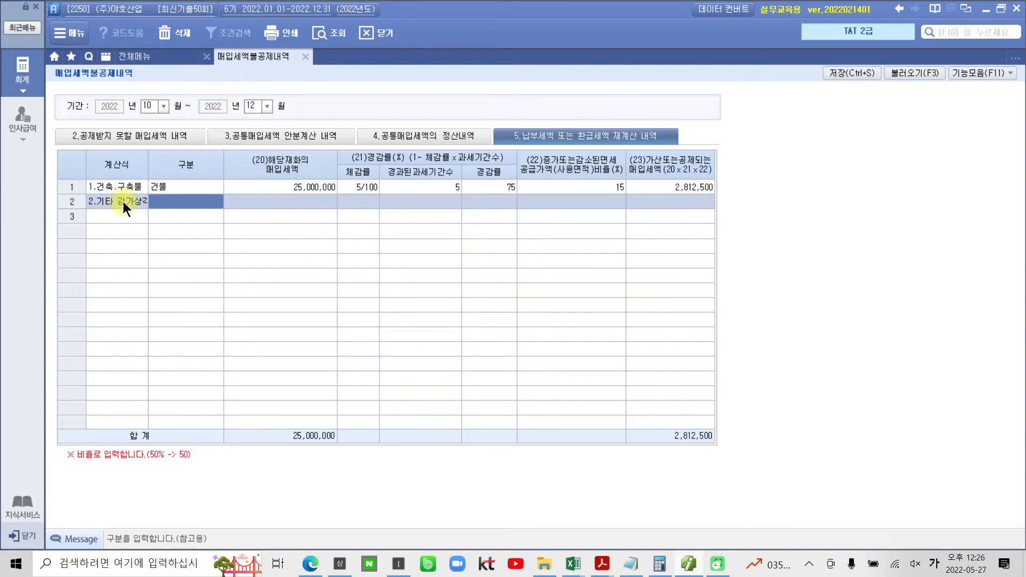
type("비품")
key("Return")
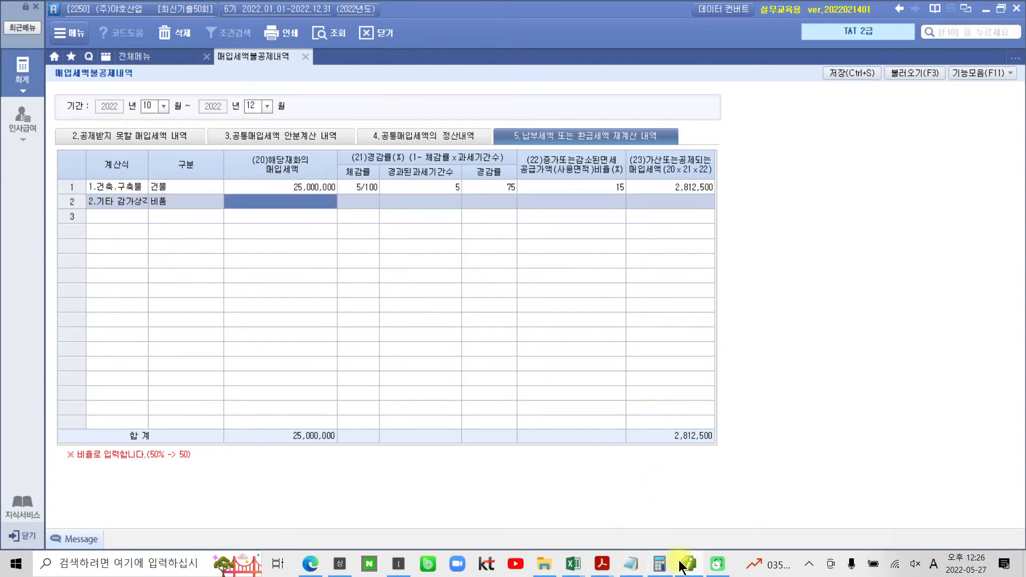
- Switch to the exam PDF, circle the 건물 and 비품 account items in red, then clear the mark
left_click(602, 564)
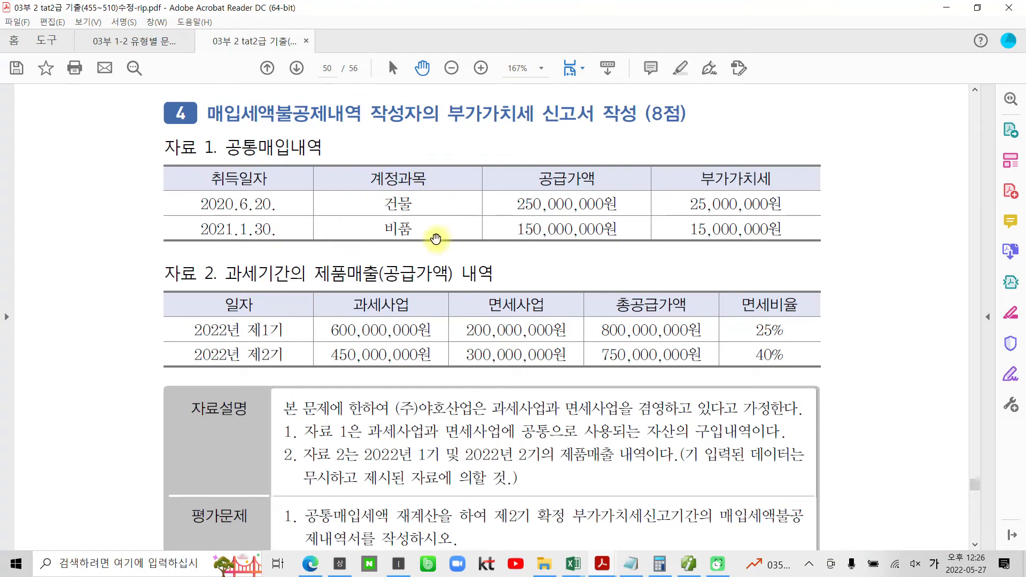
key("ctrl+2")
mouse_move(360, 185)
left_mouse_down()
mouse_move(348, 226)
mouse_move(370, 185)
left_mouse_up()
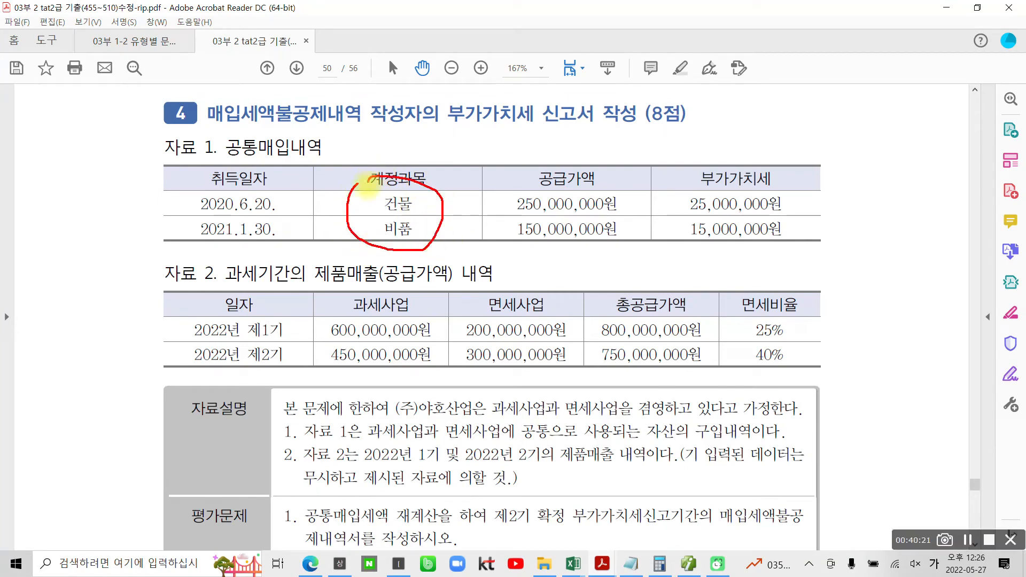
key("Escape")
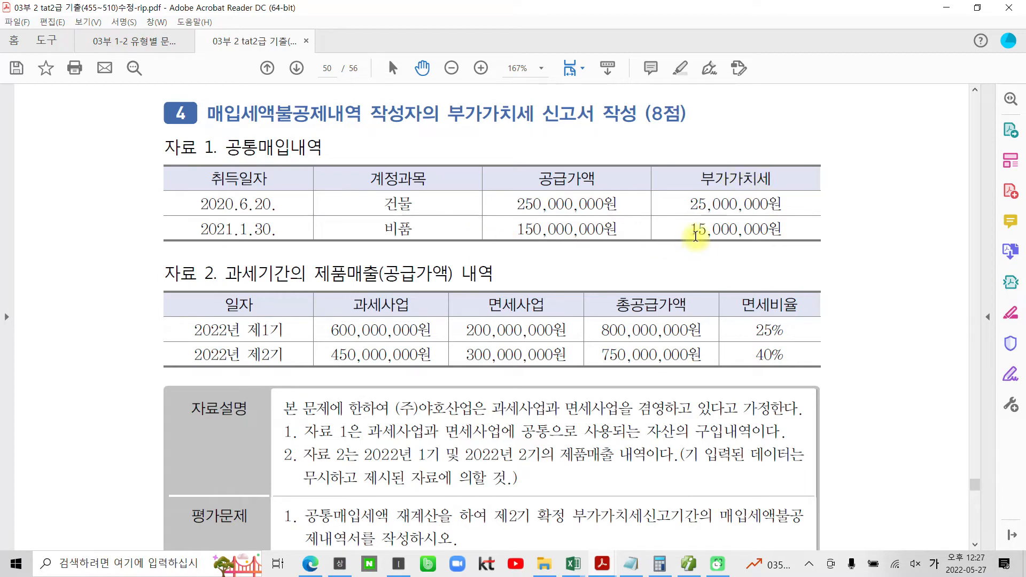
- Return to the accounting program and give the 비품 row a 매입세액 of 15,000,000 and a 체감률 of 25/100
left_click(695, 555)
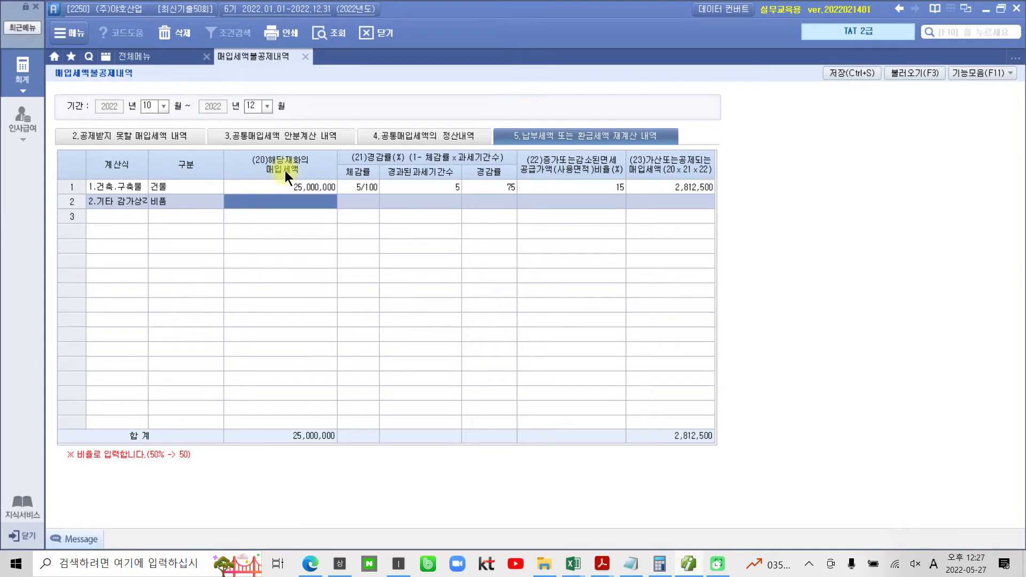
type("15000000")
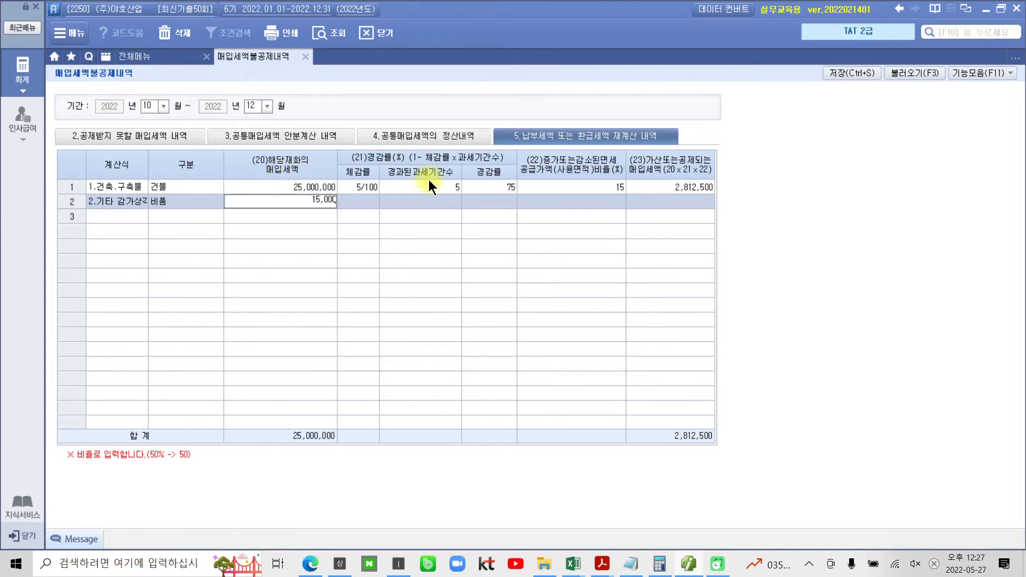
key("Return")
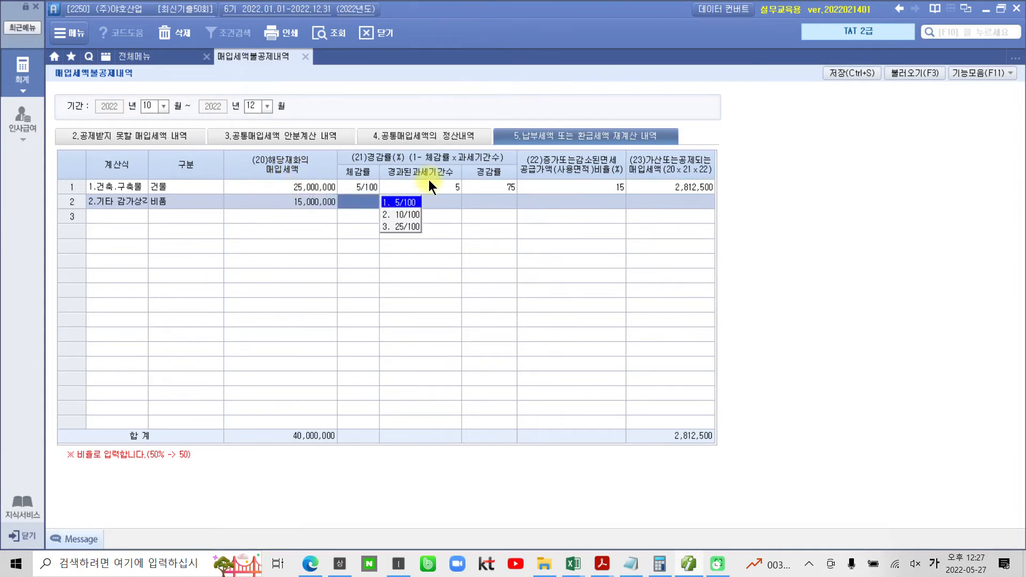
left_click(407, 227)
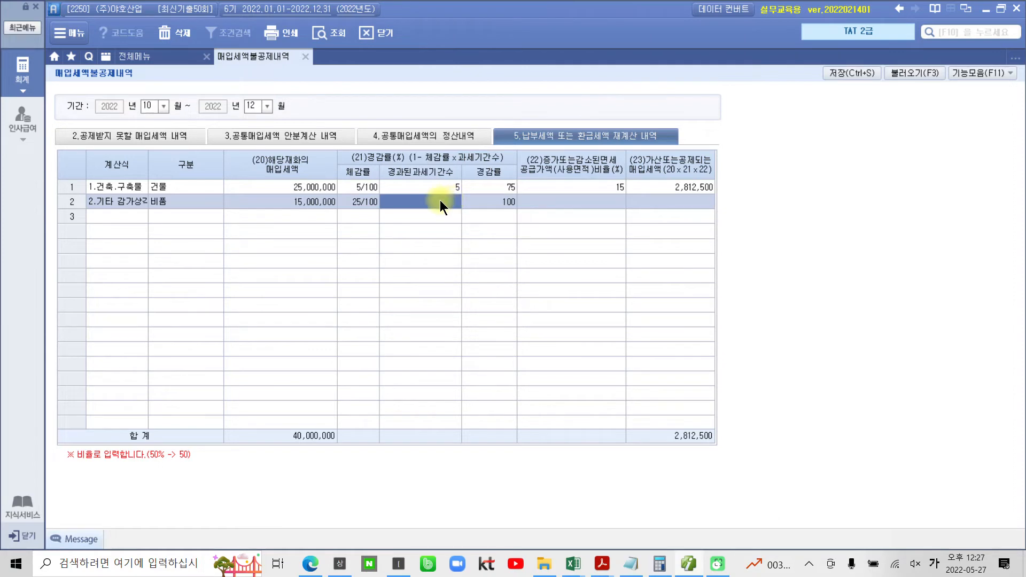
- Set the 비품 row's 경과된과세기간수 to 4 and its (22) 면세공급가액 비율 to 15
type("4")
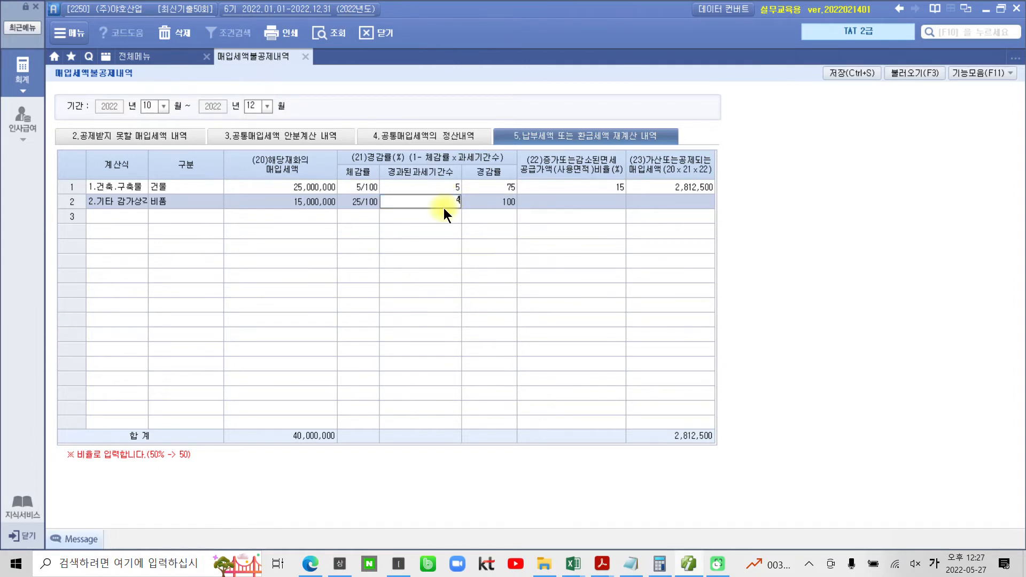
key("Return")
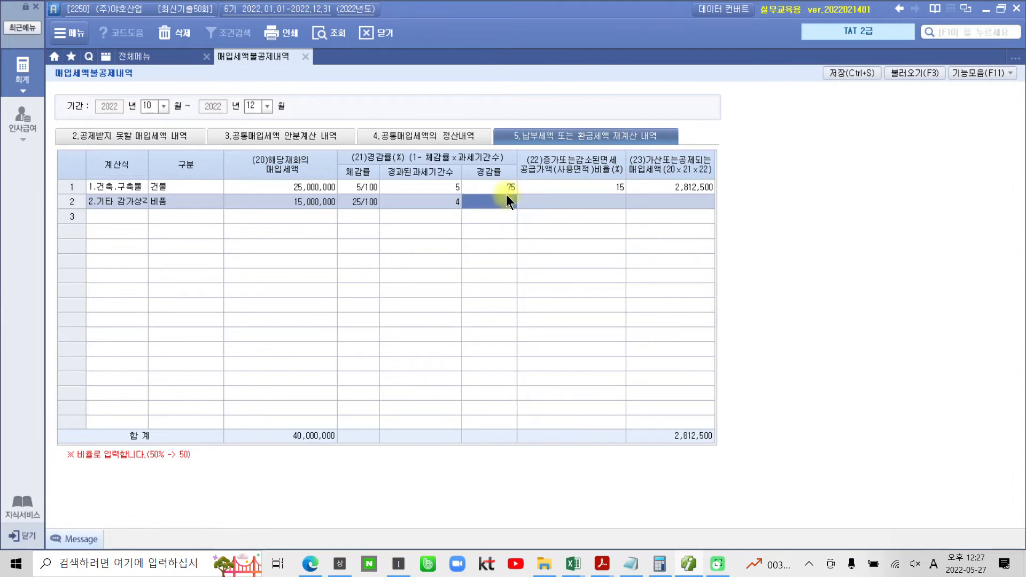
left_click(607, 203)
type("15")
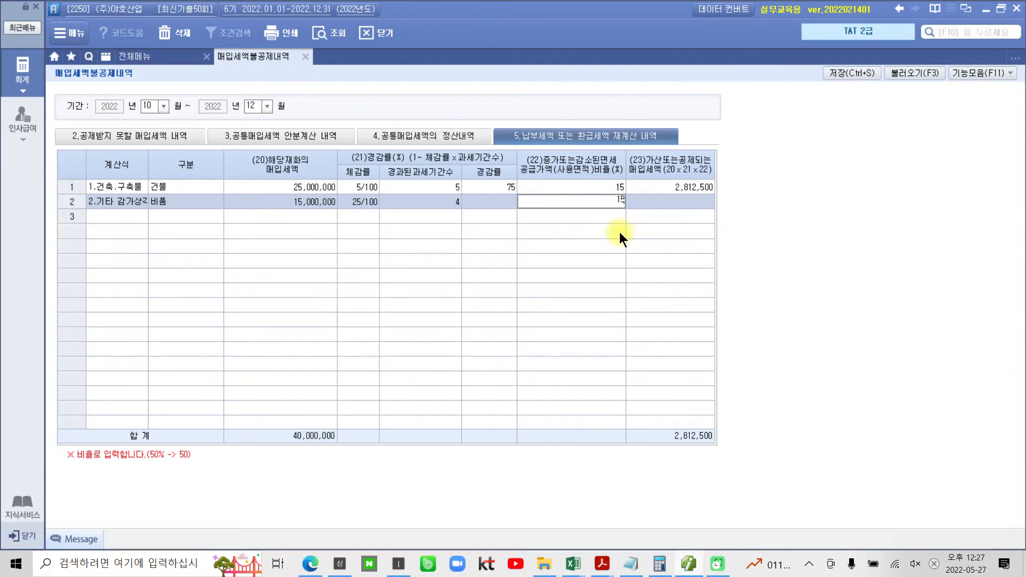
key("Return")
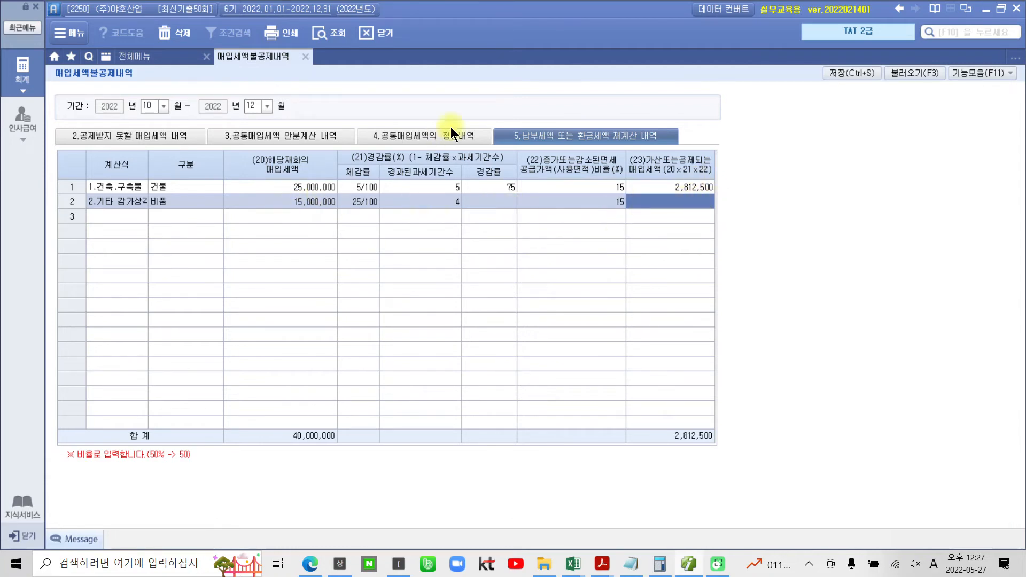
- Switch to the exam PDF, circle the 비품 acquisition date 2021.1.30. in red, sketch the elapsed tax periods beside it and clear the marks
left_click(442, 203)
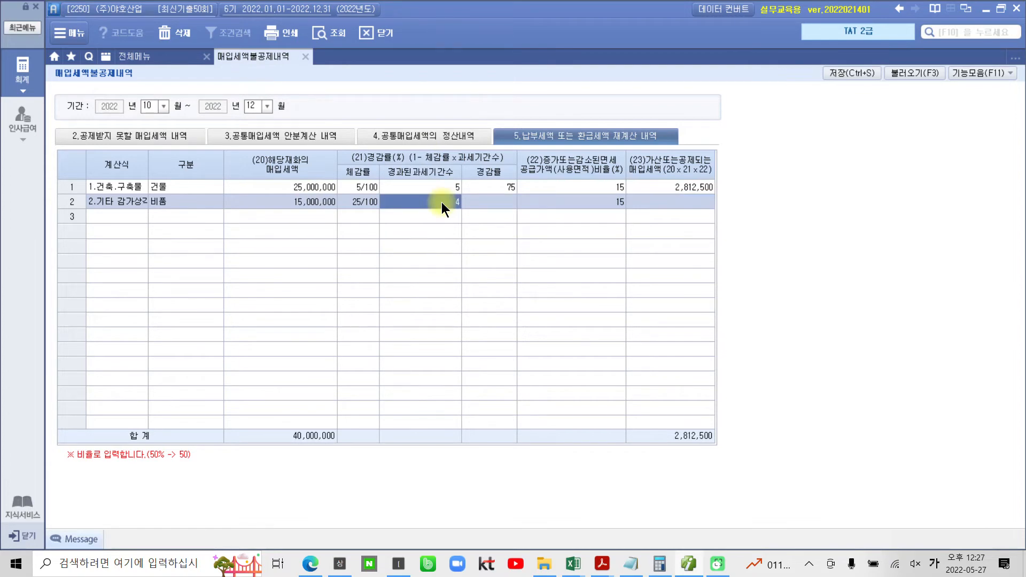
left_click(695, 563)
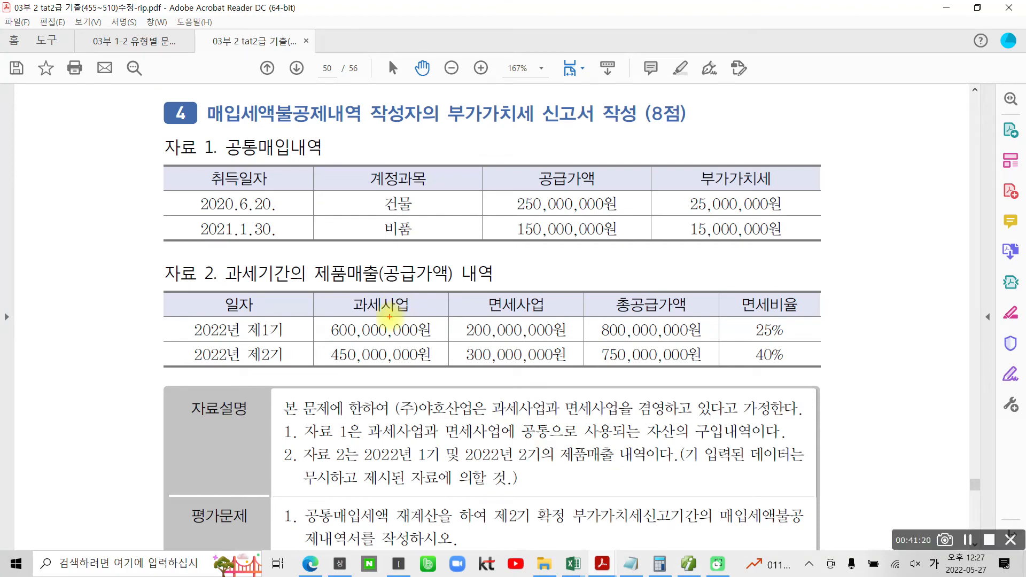
mouse_move(187, 224)
left_mouse_down()
mouse_move(219, 248)
mouse_move(297, 230)
mouse_move(195, 218)
mouse_move(176, 227)
left_mouse_up()
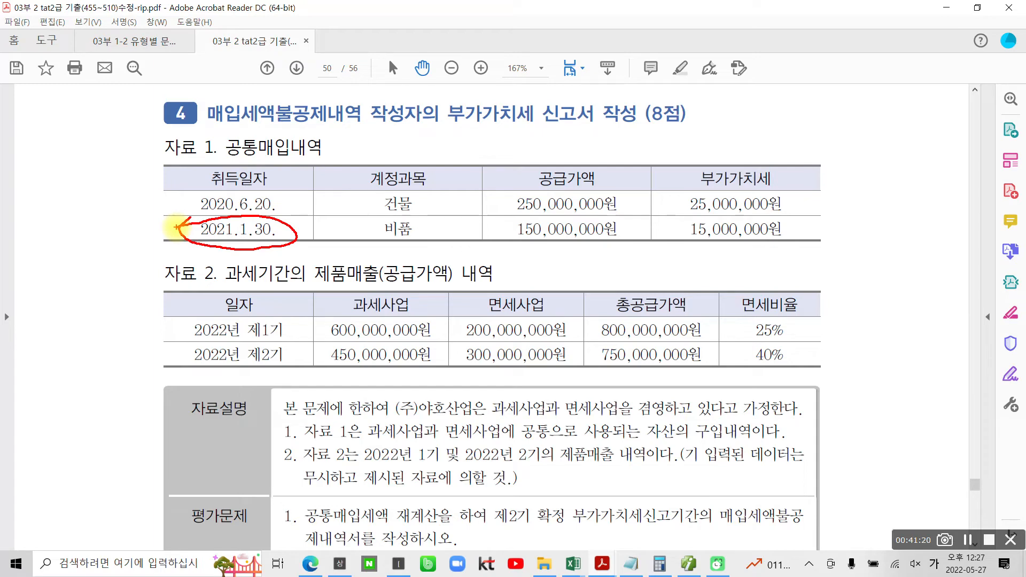
mouse_move(332, 87)
left_mouse_down()
mouse_move(345, 125)
mouse_move(380, 114)
left_mouse_up()
left_click_drag(399, 76, 399, 139)
left_click_drag(452, 63, 424, 146)
left_click_drag(469, 91, 507, 116)
mouse_move(598, 60)
left_mouse_down()
mouse_move(633, 75)
mouse_move(641, 96)
left_mouse_up()
left_click_drag(652, 63, 700, 95)
left_click_drag(735, 37, 704, 131)
left_click_drag(780, 54, 772, 110)
mouse_move(606, 156)
left_mouse_down()
mouse_move(647, 190)
mouse_move(674, 184)
left_mouse_up()
mouse_move(676, 140)
left_mouse_down()
mouse_move(745, 152)
mouse_move(719, 211)
left_mouse_up()
left_click_drag(765, 140, 804, 181)
mouse_move(462, 165)
left_mouse_down()
mouse_move(532, 85)
mouse_move(390, 179)
mouse_move(420, 182)
left_mouse_up()
mouse_move(694, 29)
left_mouse_down()
mouse_move(704, 134)
mouse_move(662, 40)
left_mouse_up()
mouse_move(710, 124)
left_mouse_down()
mouse_move(723, 128)
mouse_move(686, 141)
left_mouse_up()
key("Escape")
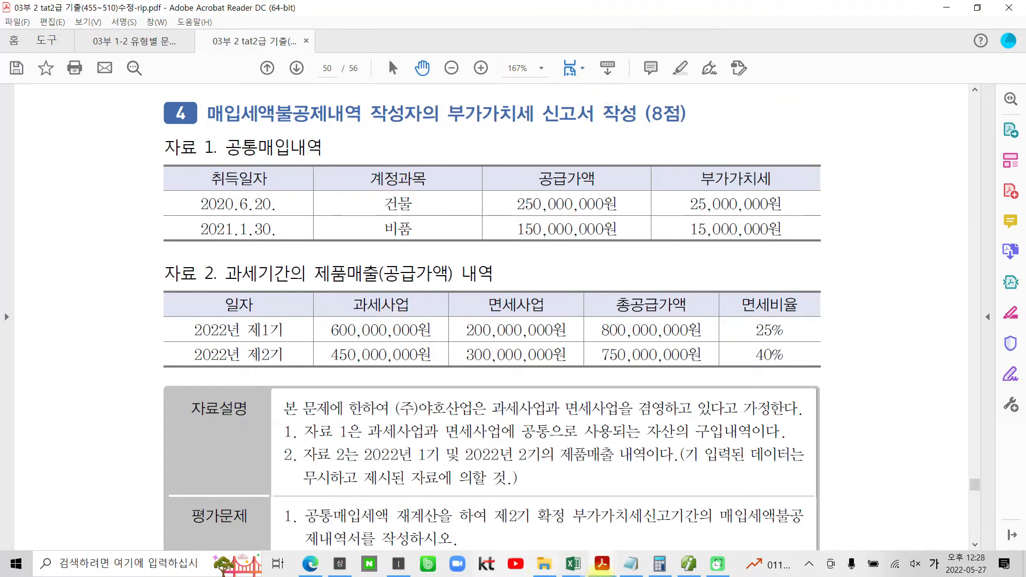
- Return to the accounting program and set the 비품 row's 경과된과세기간수 to 3
left_click(687, 565)
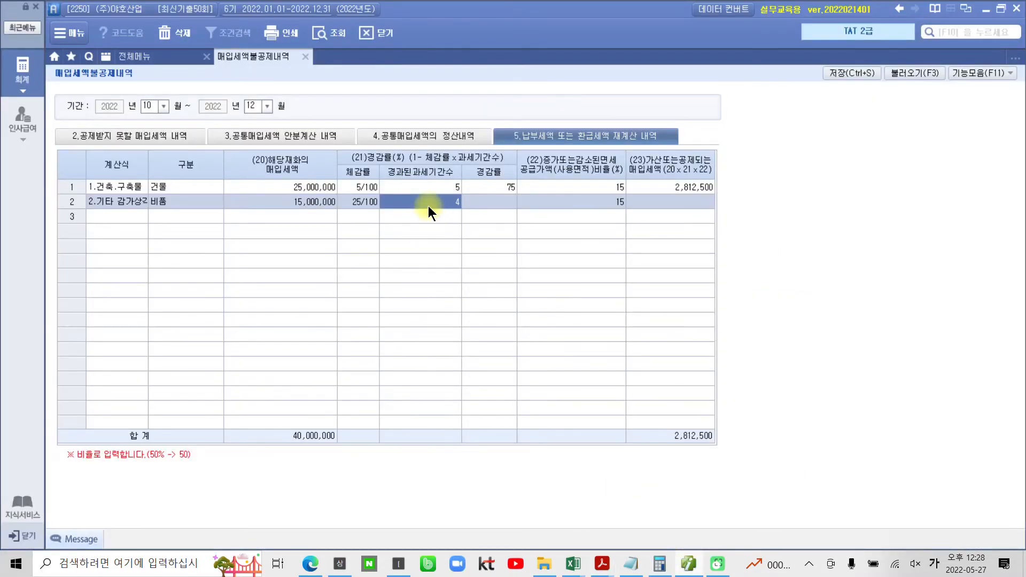
type("3")
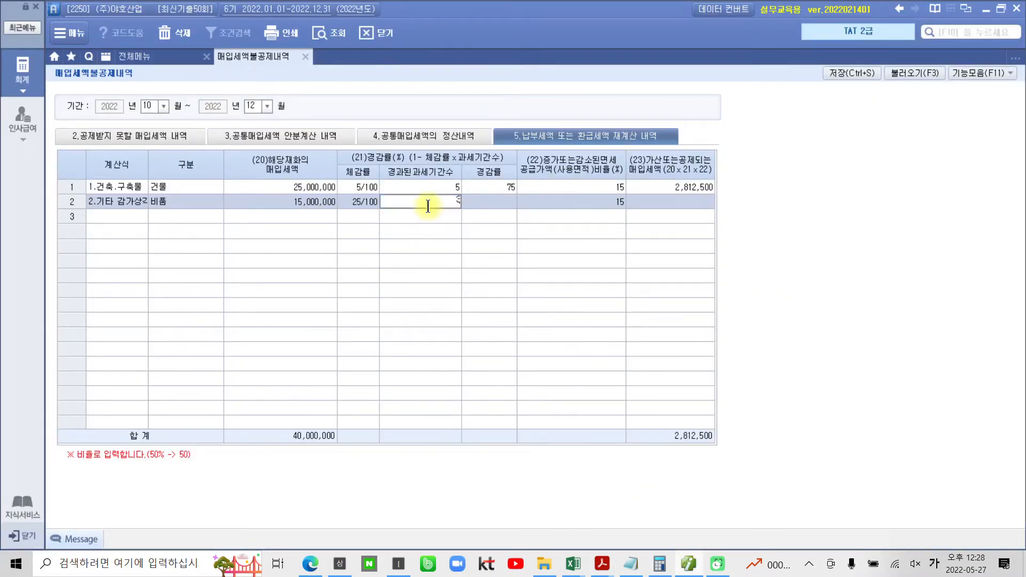
key("Return")
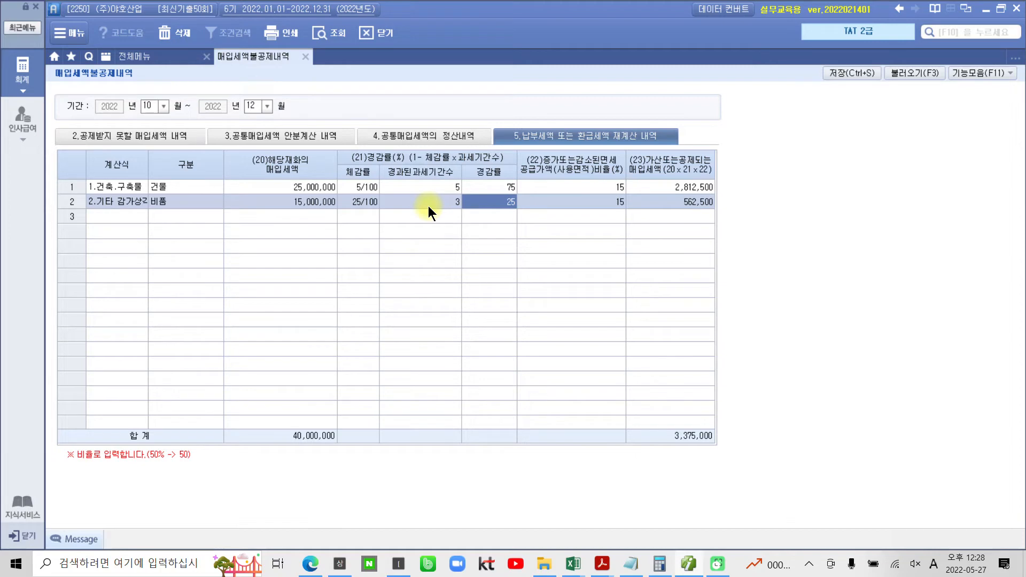
key("Return")
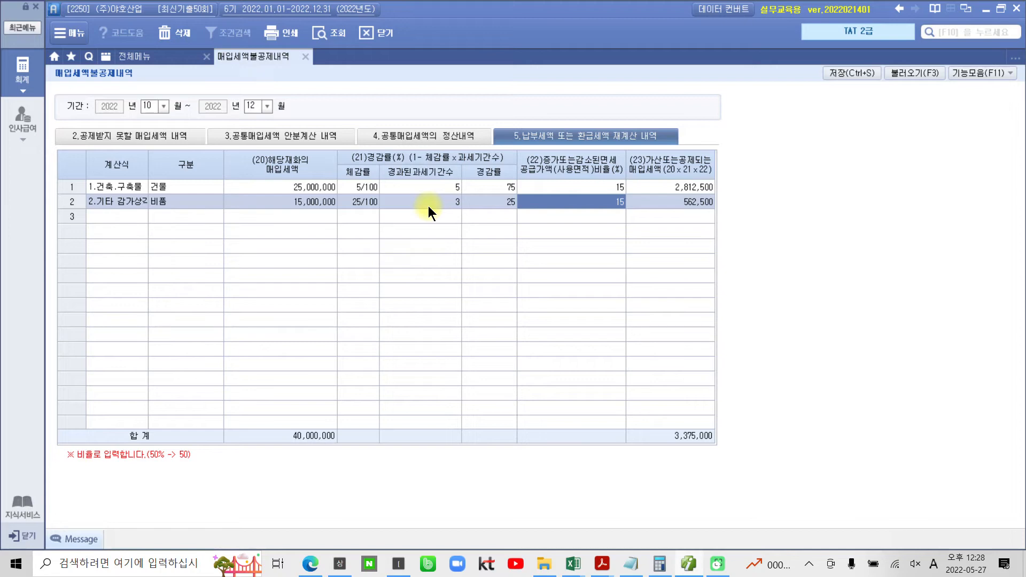
left_click(697, 204)
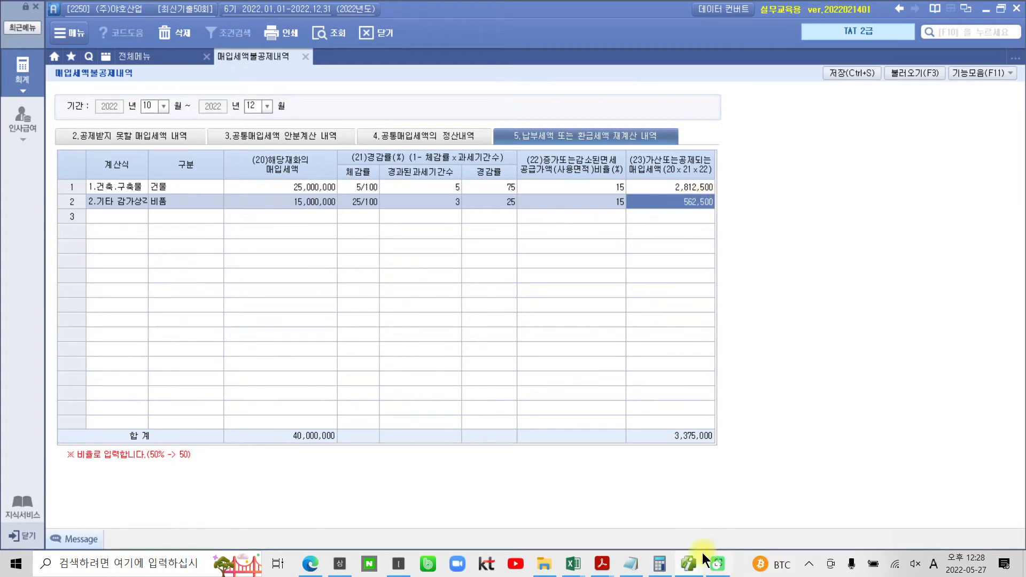
mouse_move(691, 569)
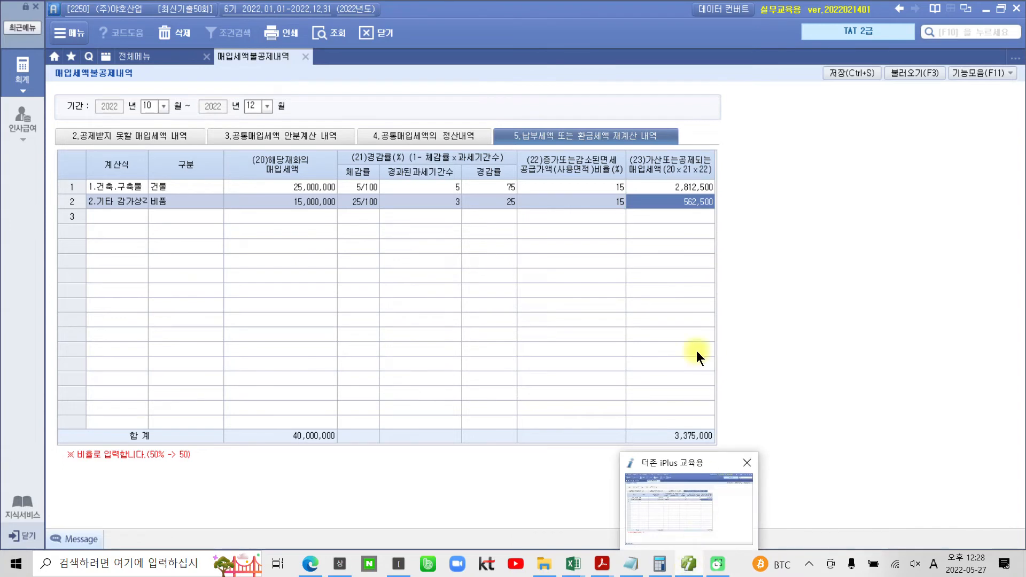
right_click(686, 203)
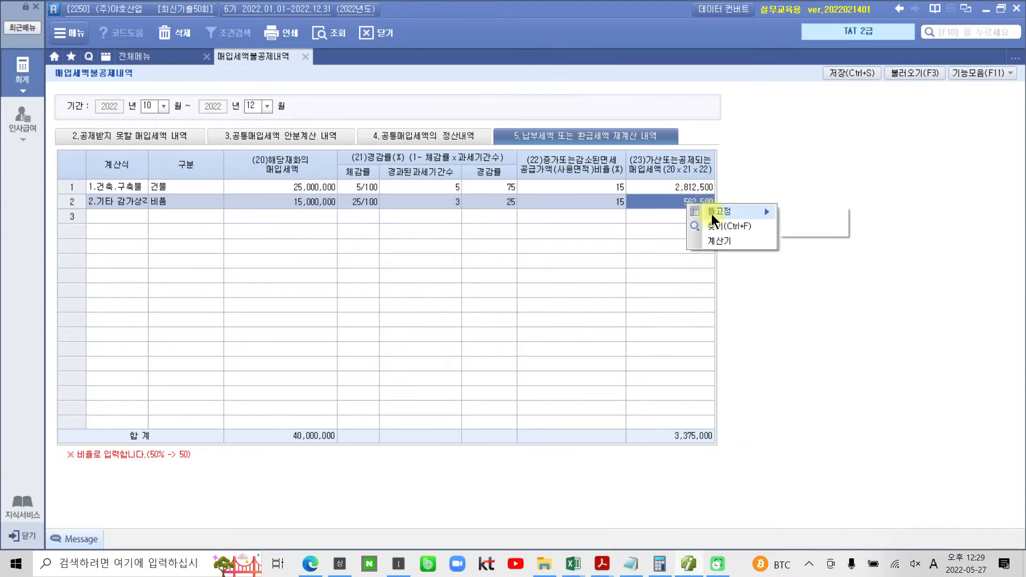
left_click(673, 203)
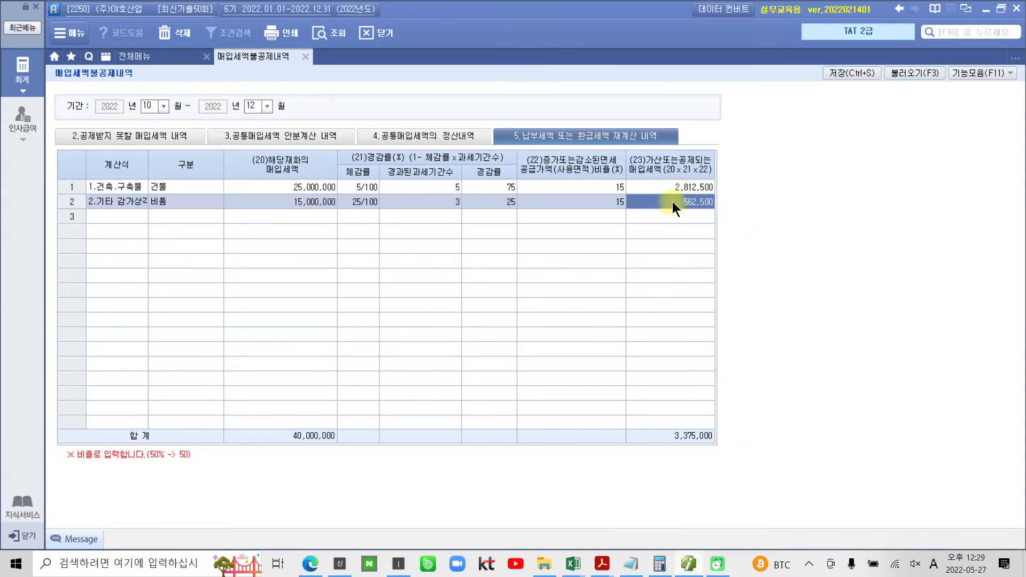
- Switch to Notepad, add the line "562,500 ---> 비품" below the 건물 line, and return to the accounting program
left_click(633, 565)
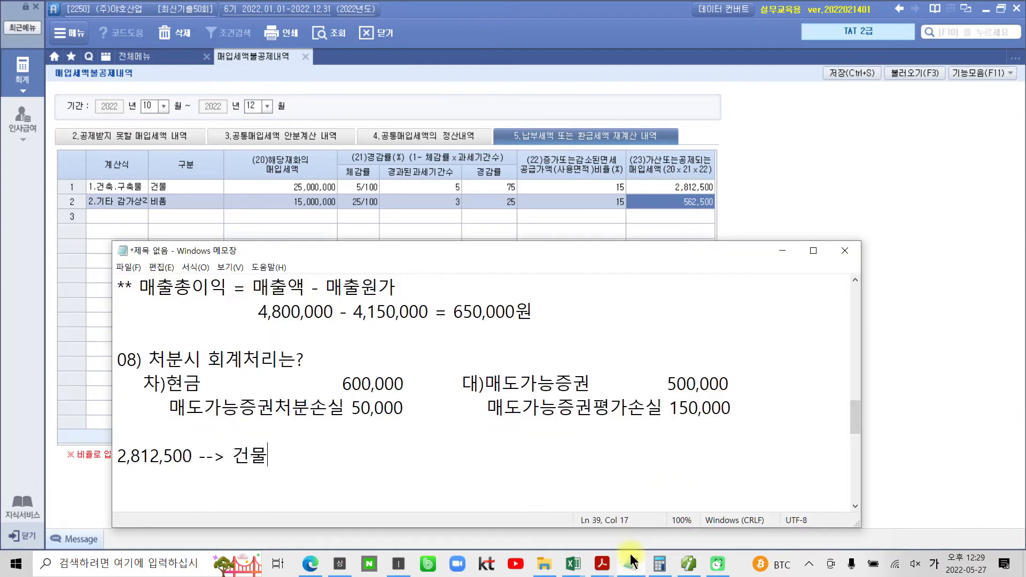
left_click(380, 482)
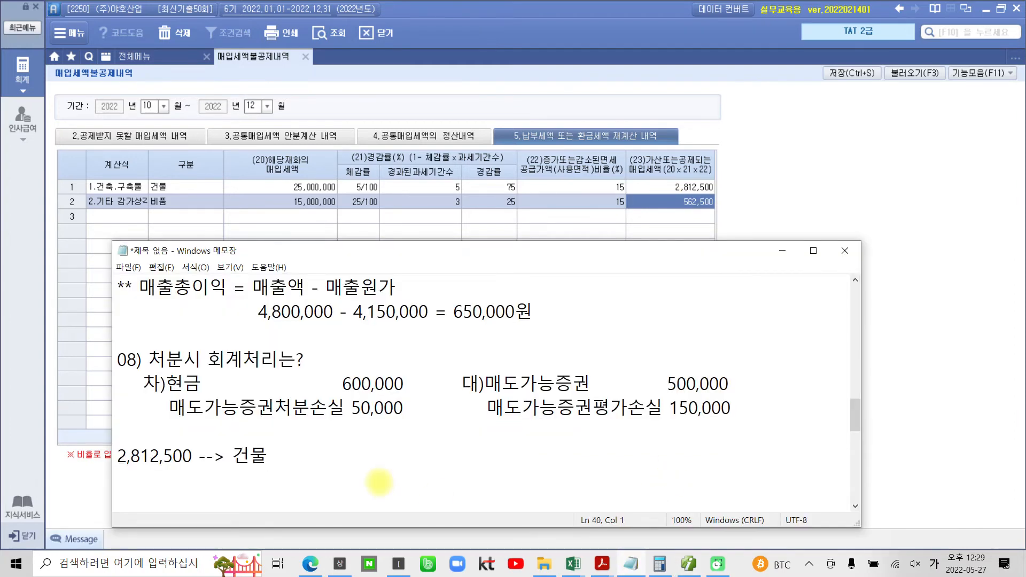
type("562500")
key("Left")
key("Left")
key("Left")
type(",")
key("Right")
key("Right")
key("Right")
type("--->")
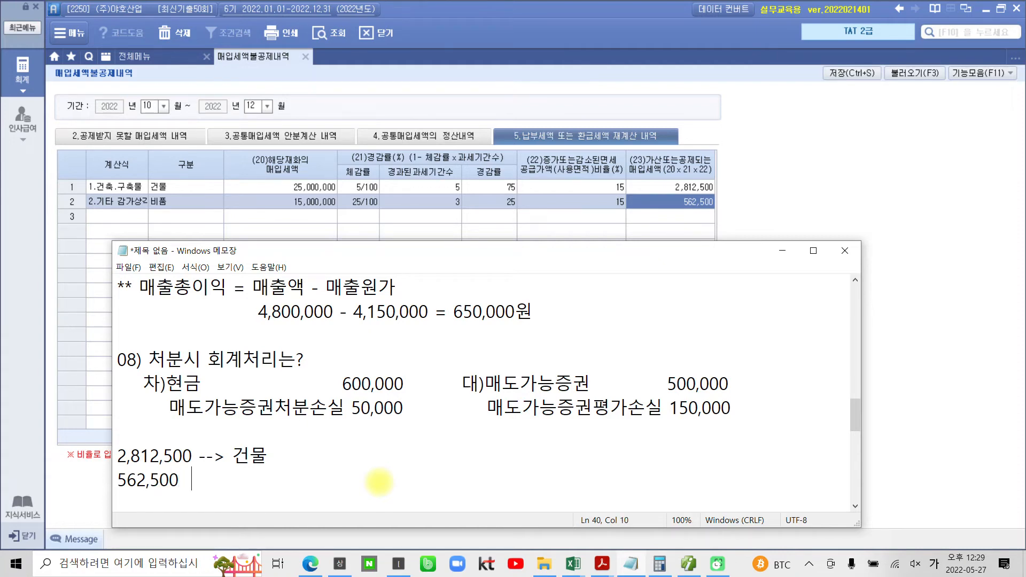
type(" 비품")
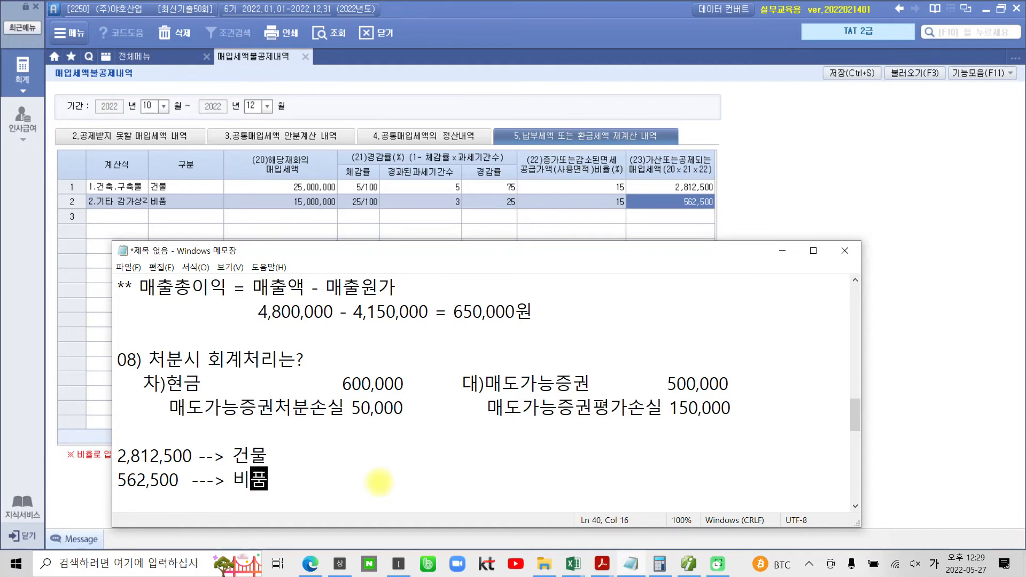
left_click(890, 347)
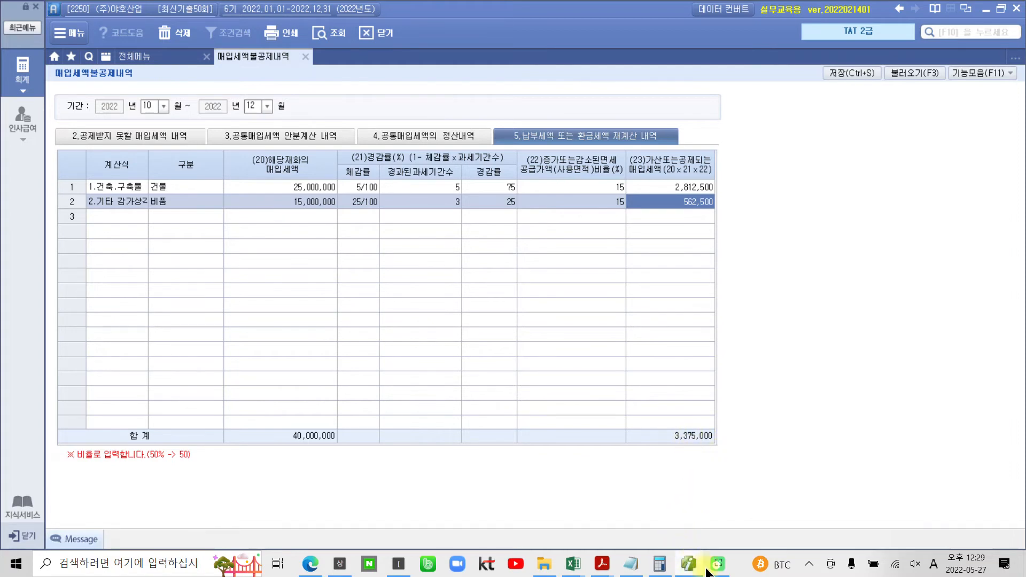
left_click(631, 563)
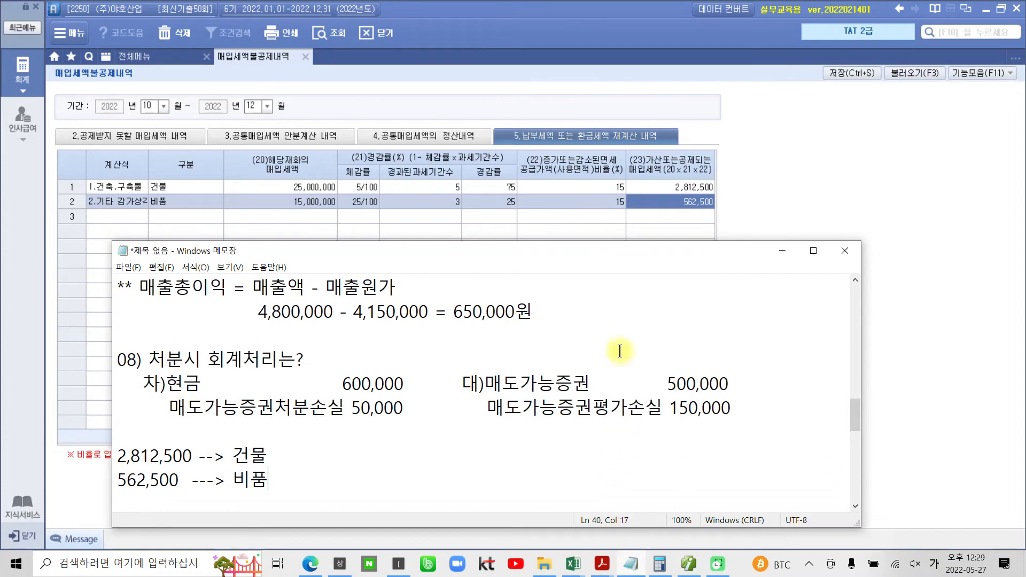
left_click(809, 188)
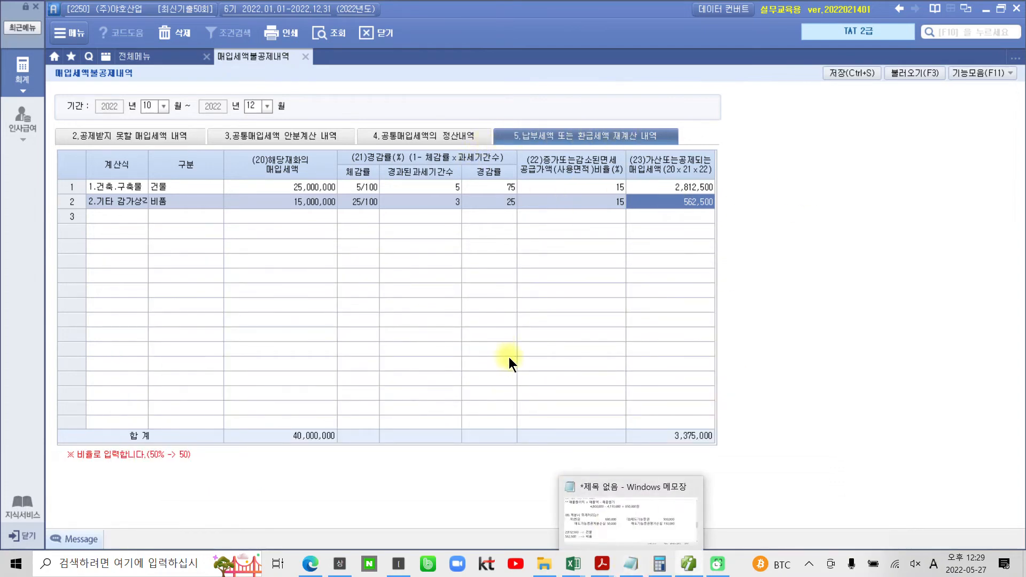
- Save the recalculation data and show the 공제받지 못할 매입세액 내역 summary with its 총계 tax amount
left_click(842, 68)
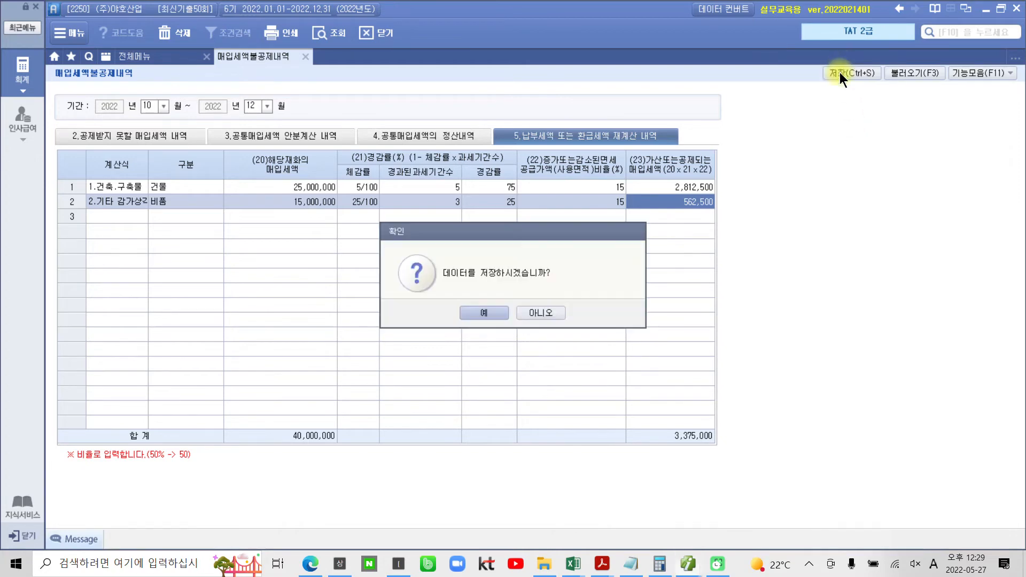
left_click(487, 314)
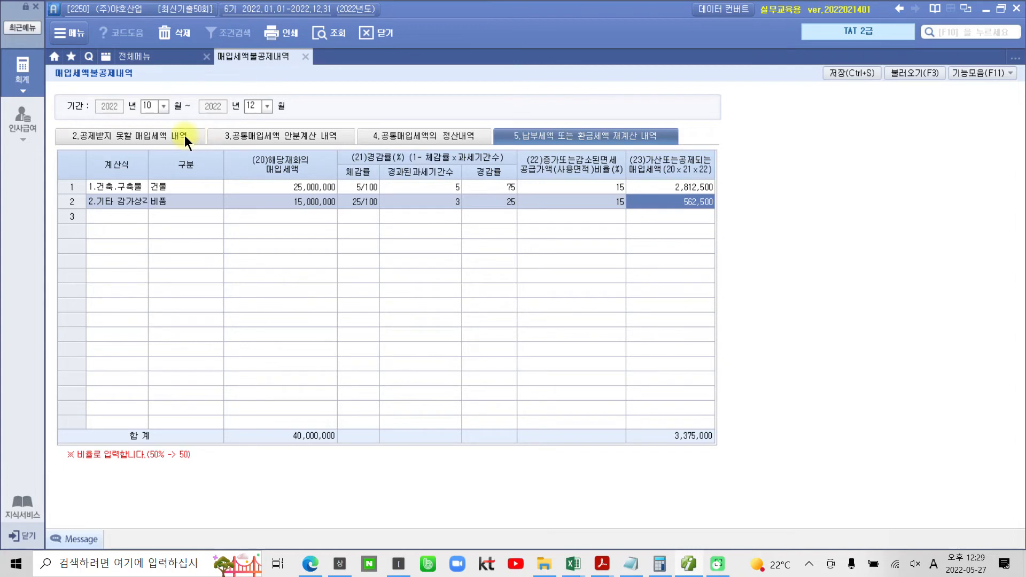
left_click(82, 135)
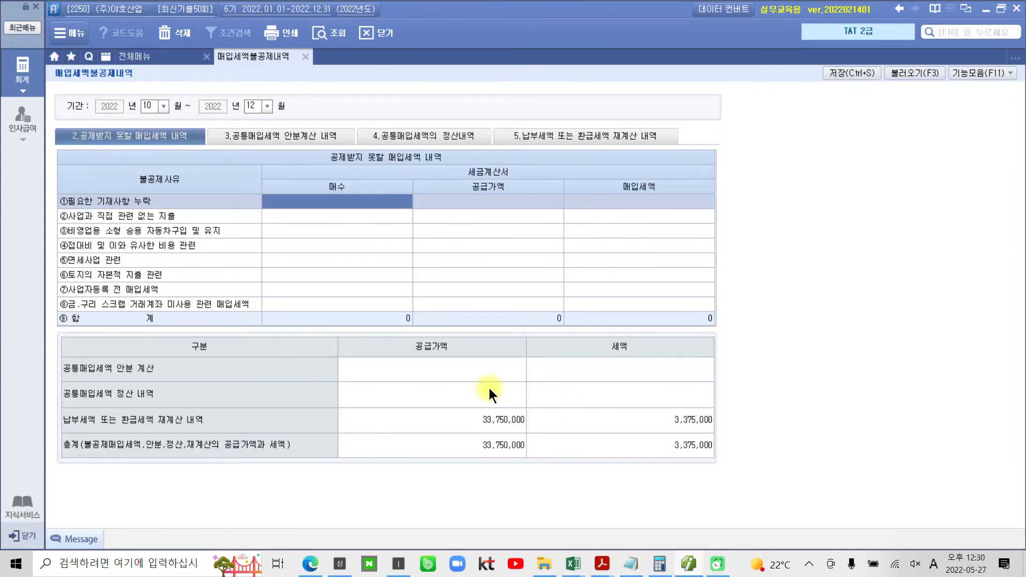
left_click(672, 447)
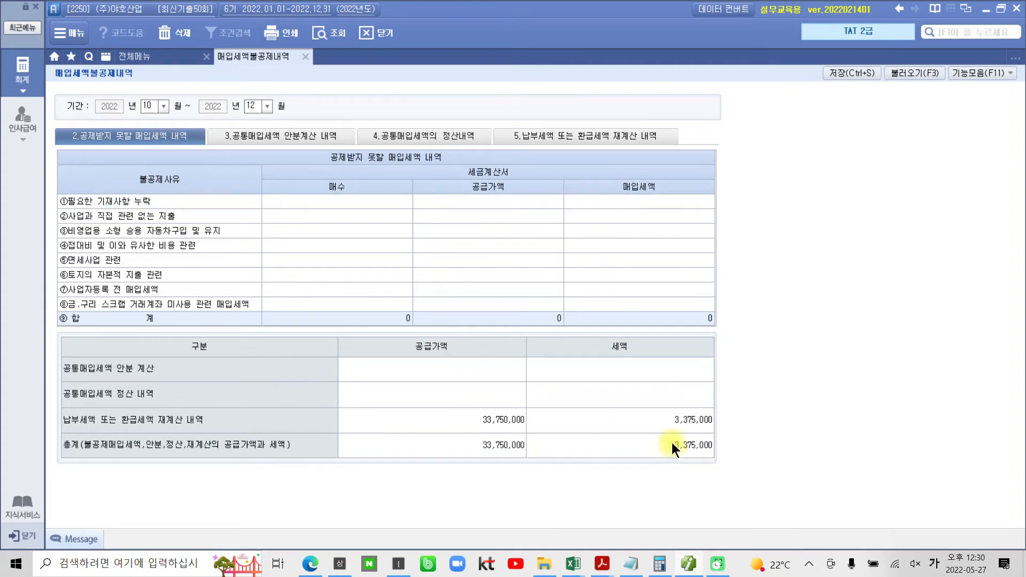
- Mark in red the 총계 tax amount, 불공제매입세액, the 재계산 heading and the 납부세액 또는 환급세액 재계산 내역 row, and clear the marks
left_click_drag(650, 429, 756, 470)
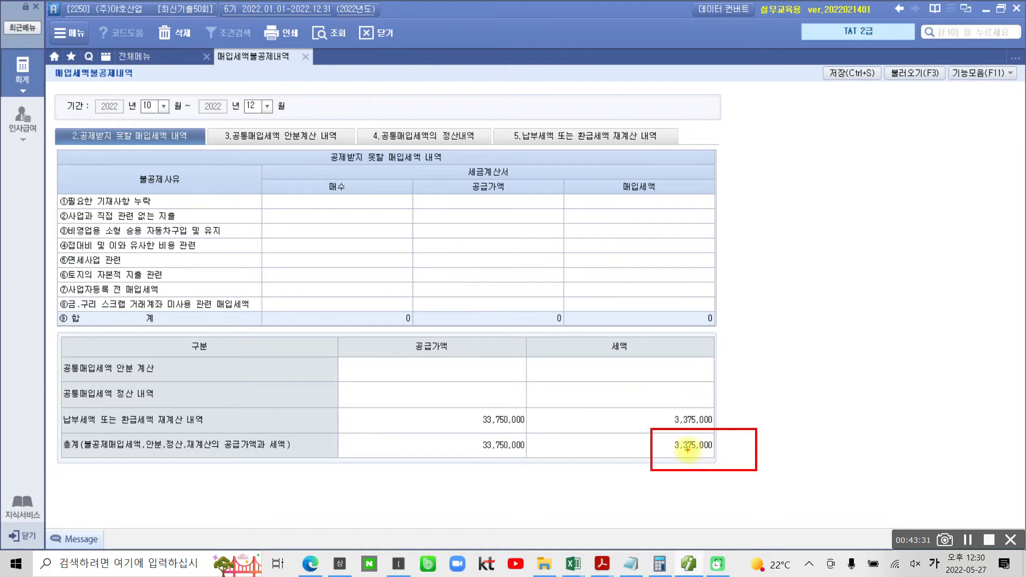
left_click_drag(77, 450, 140, 452)
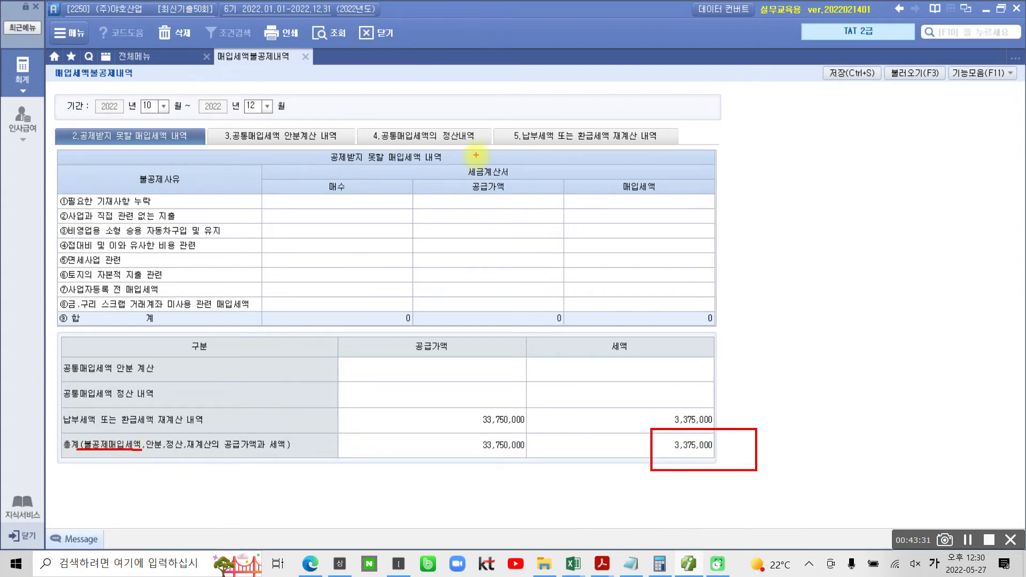
mouse_move(618, 124)
left_mouse_down()
mouse_move(604, 140)
mouse_move(634, 131)
left_mouse_up()
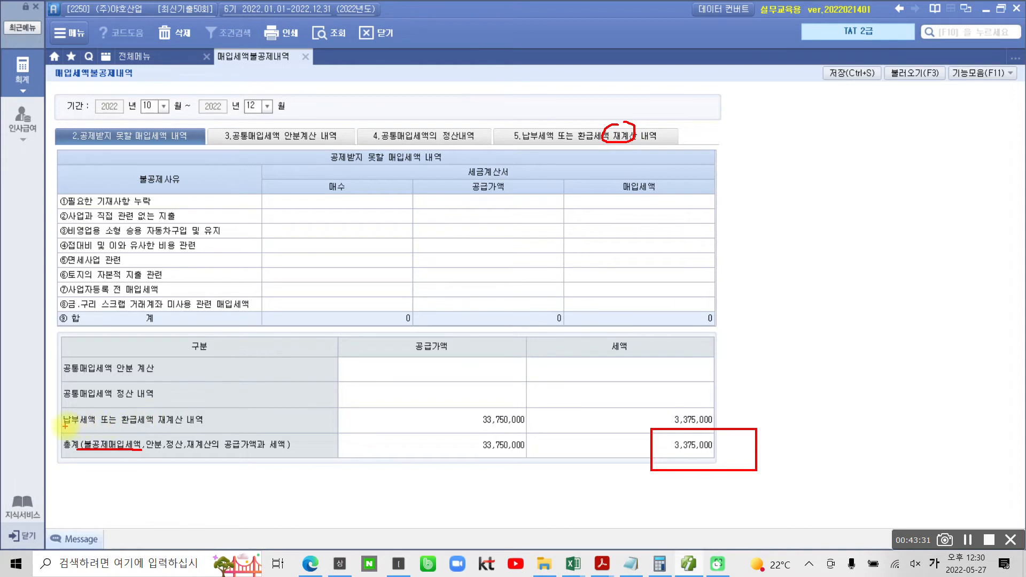
mouse_move(140, 427)
left_mouse_down()
mouse_move(216, 427)
mouse_move(61, 428)
left_mouse_up()
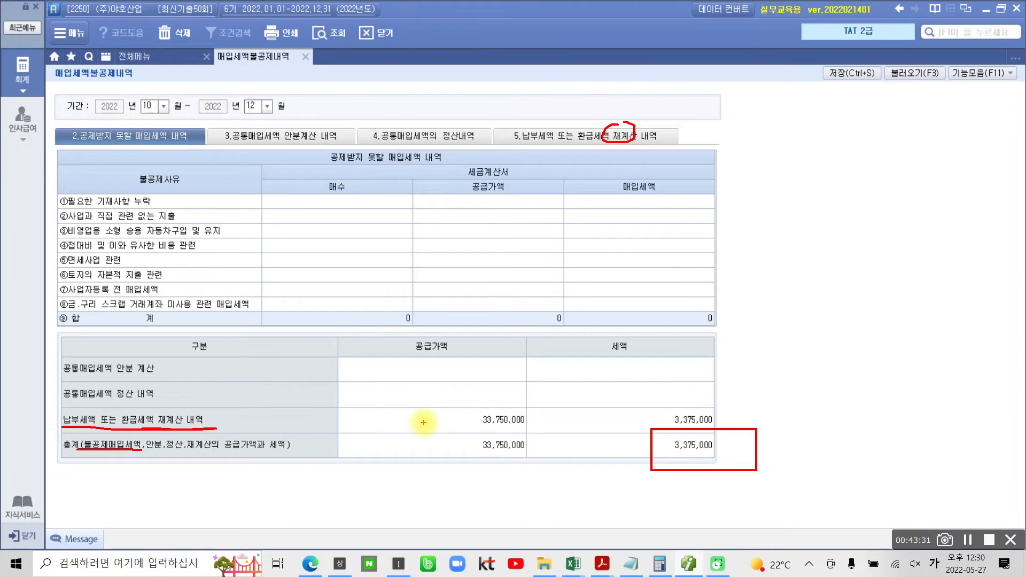
key("Escape")
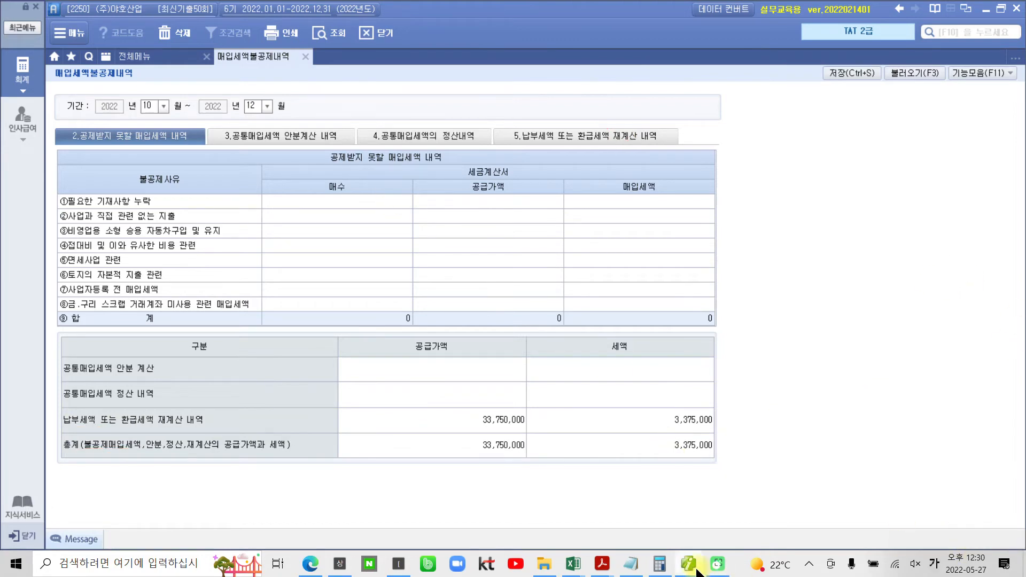
- Switch to the exam PDF and highlight the text of 평가문제 1 about preparing the 매입세액불공제내역서
mouse_move(602, 564)
left_click(628, 468)
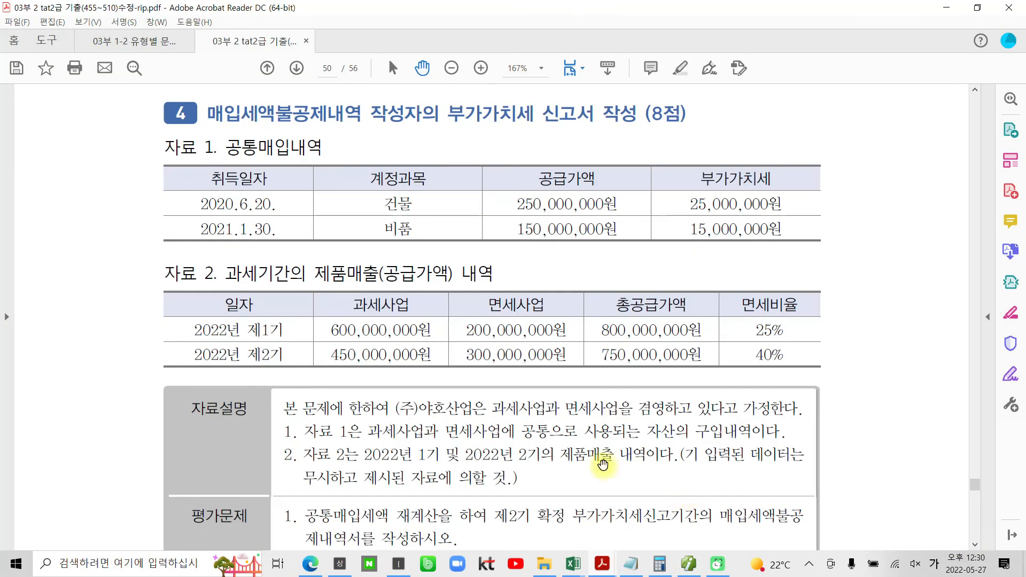
scroll(524, 434, "down", 1)
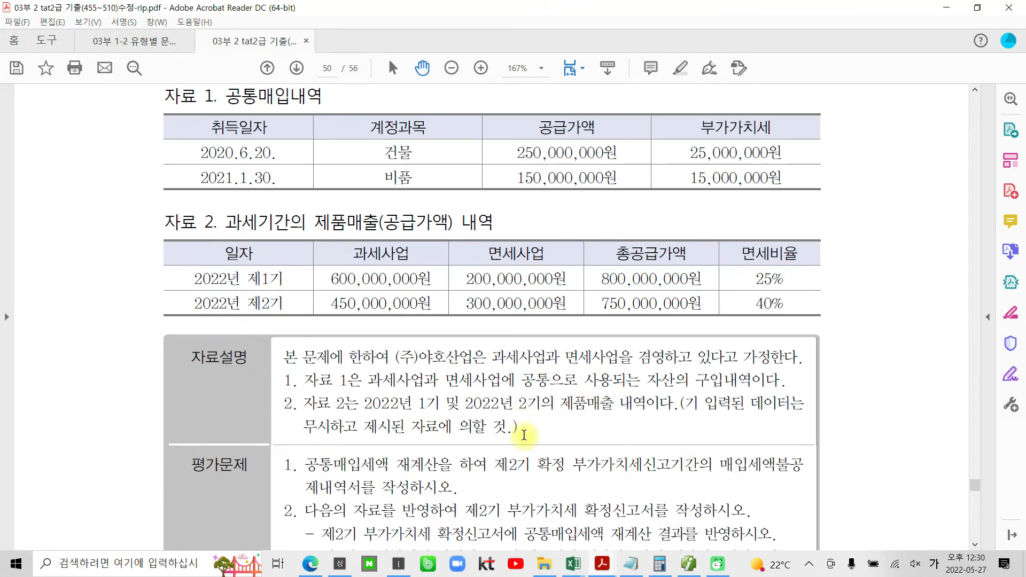
scroll(524, 434, "down", 3)
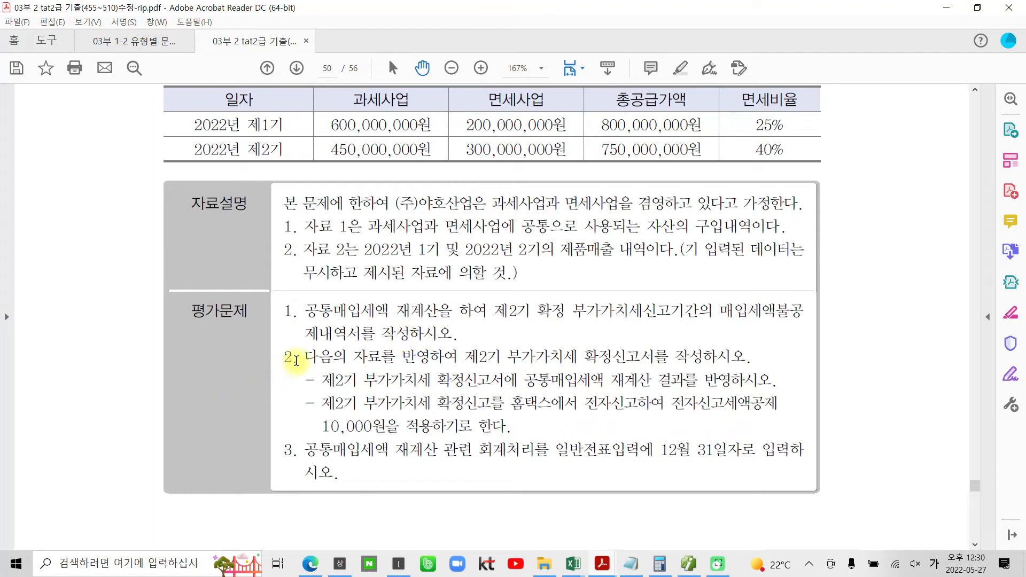
left_click_drag(303, 310, 462, 340)
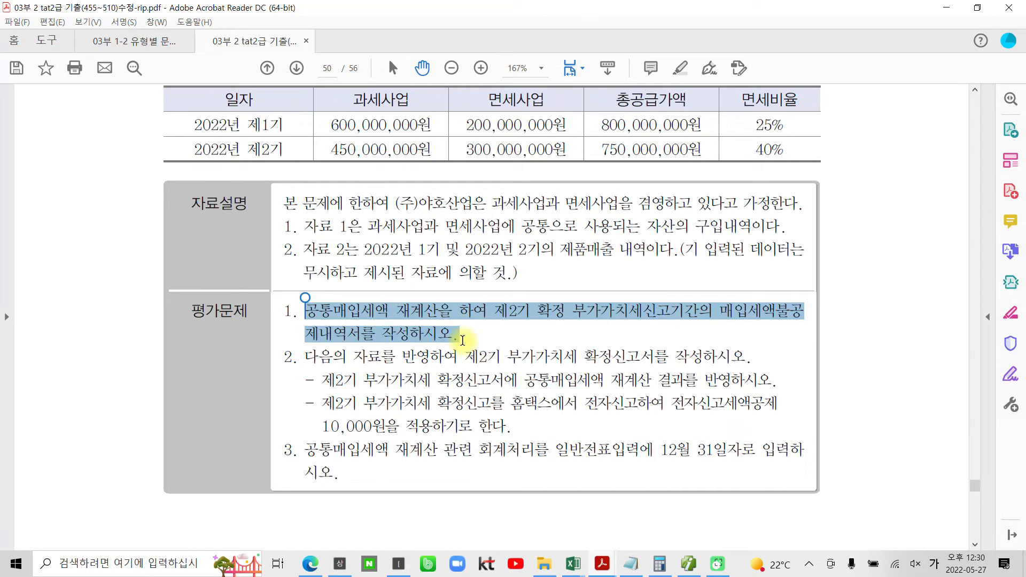
right_click(405, 341)
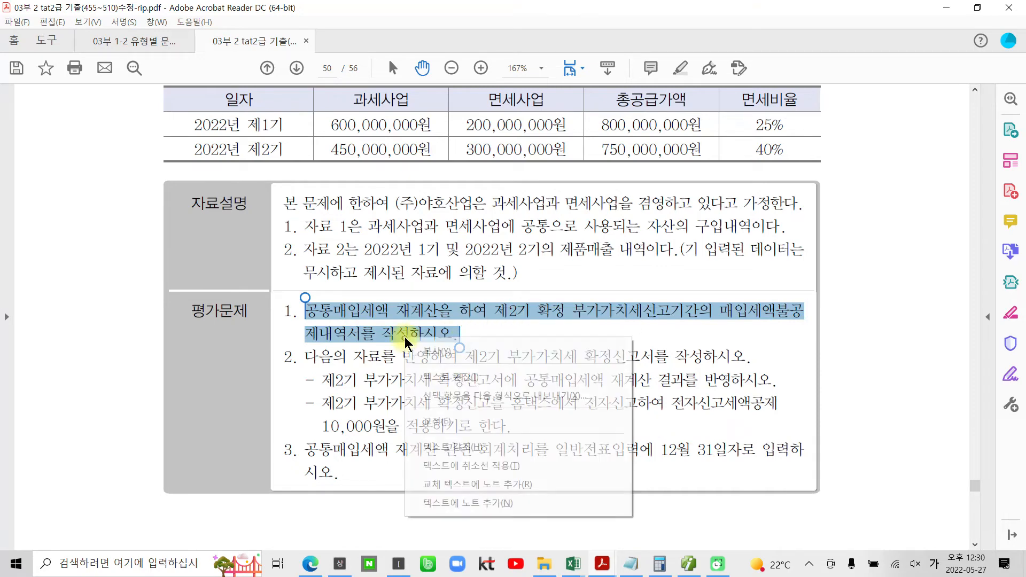
left_click(434, 448)
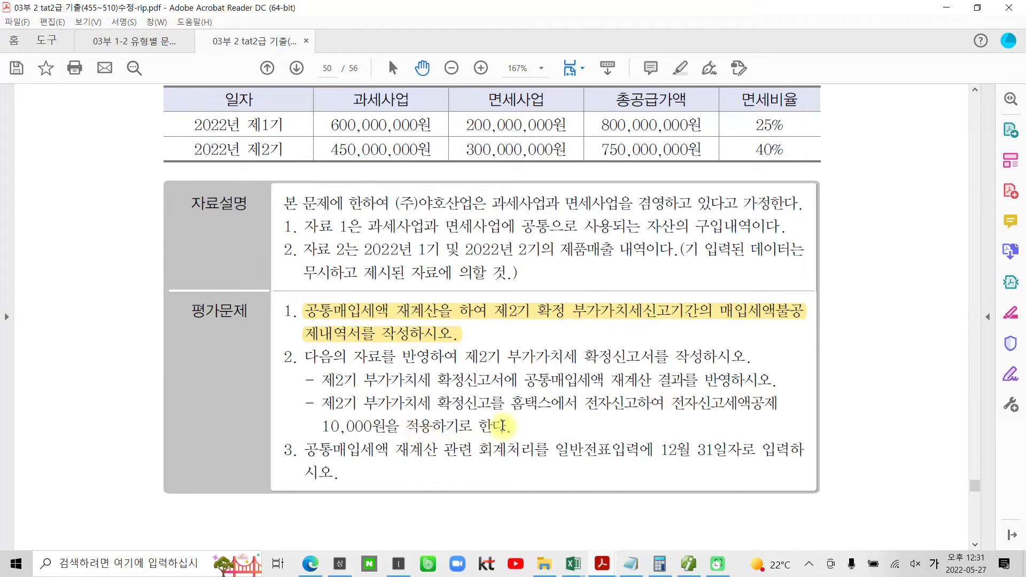
- Highlight the 평가문제 2 text "전자신고세액공제 10,000원을 적용하기로 한다." in the exam PDF
left_click_drag(512, 427, 672, 414)
right_click(672, 414)
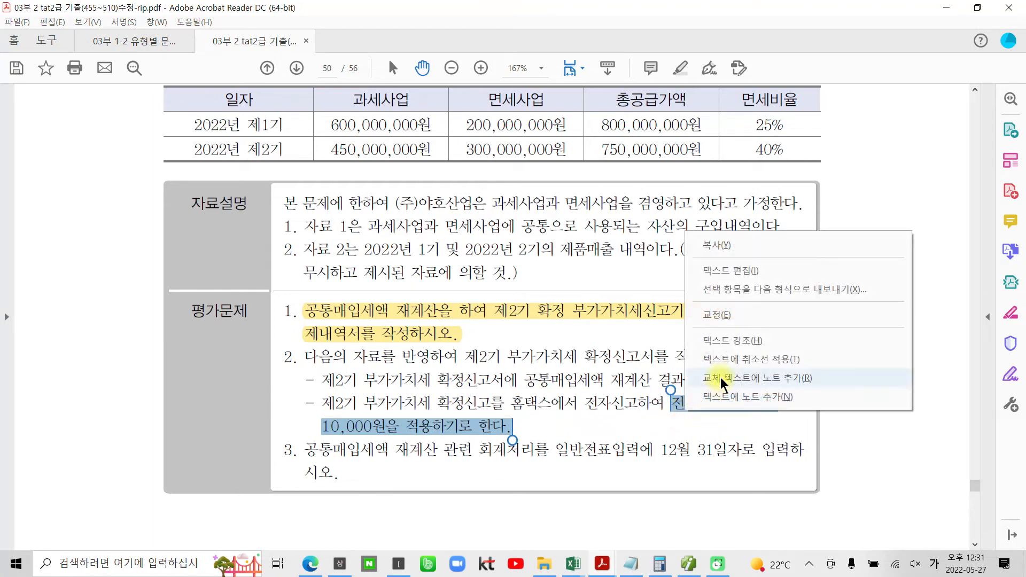
left_click(710, 340)
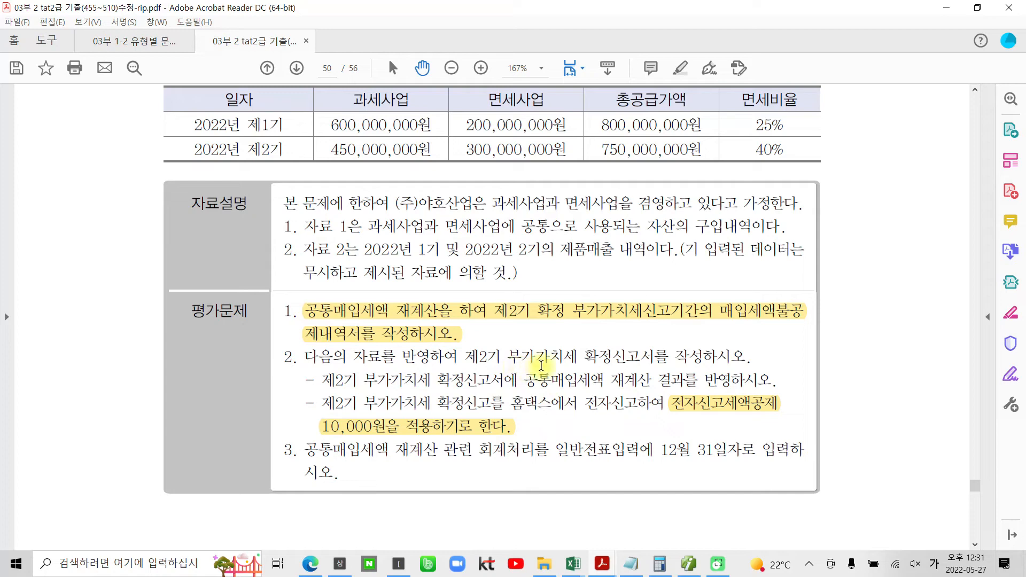
- Switch to the accounting program, load the 부가가치세신고서 for October 1 to December 31, 2022 as 정기신고, and check the 공제받지못할매입세액 line
left_click(689, 565)
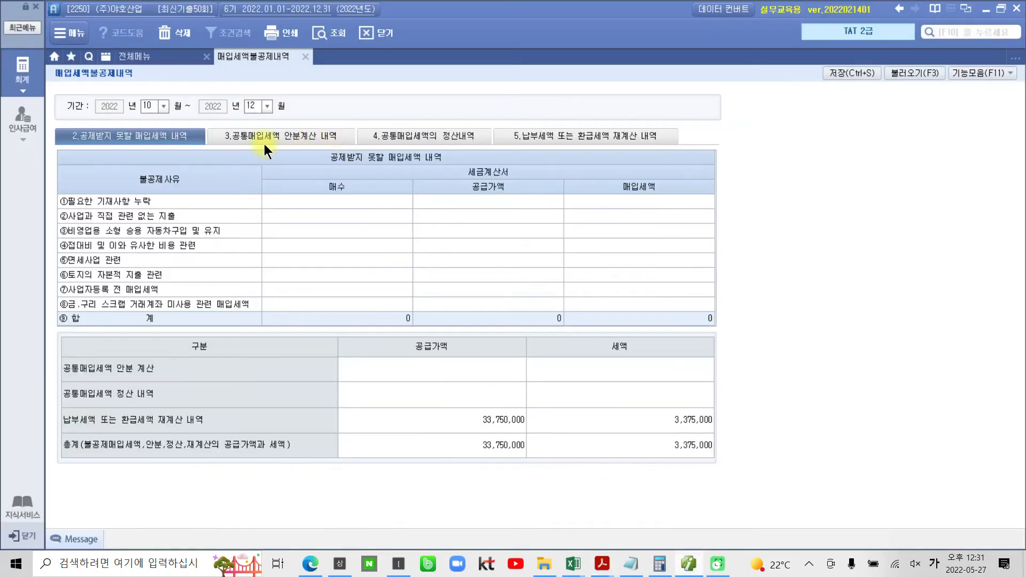
left_click(38, 96)
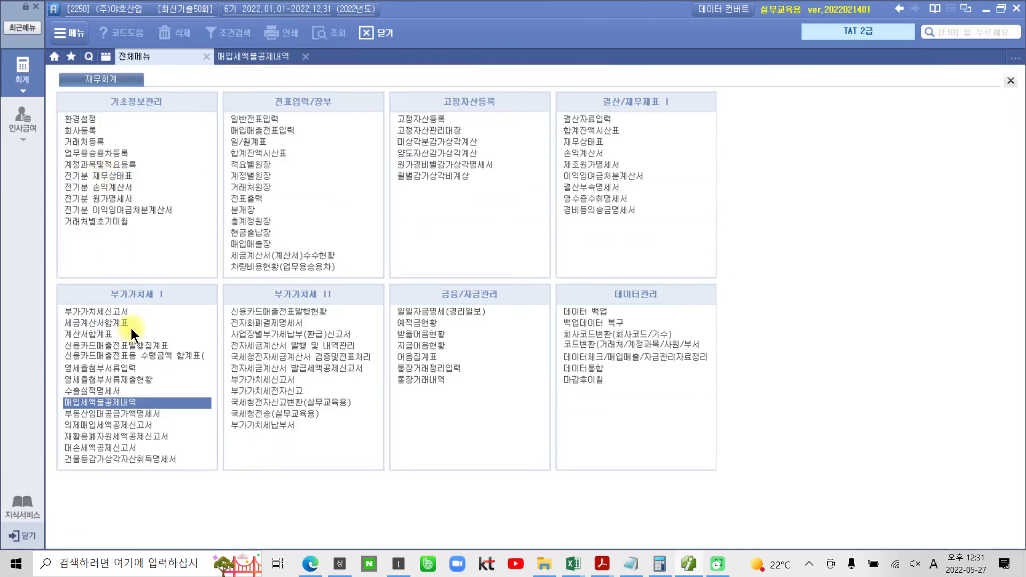
left_click(103, 311)
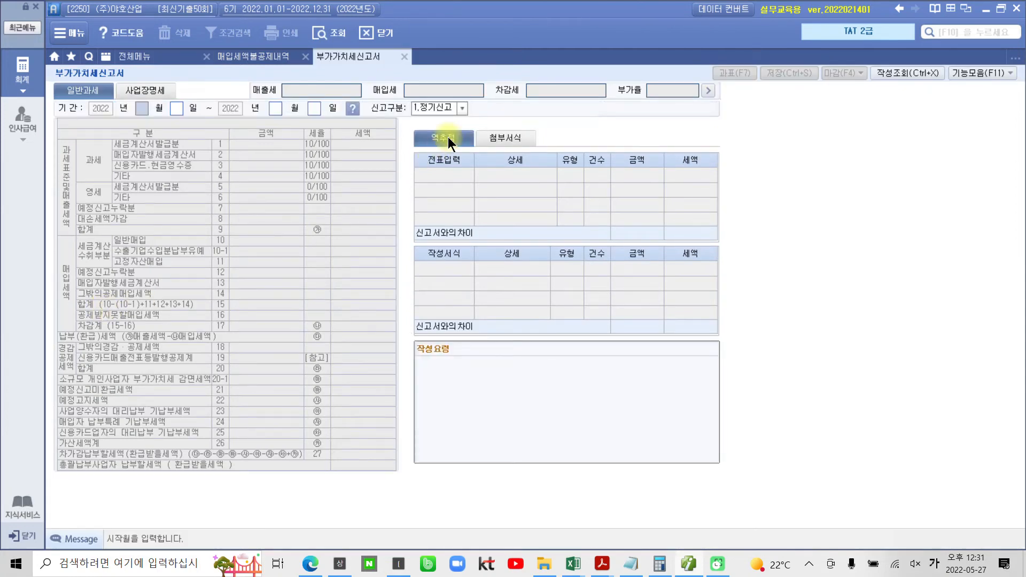
type("10")
key("Return")
type("12")
key("Return")
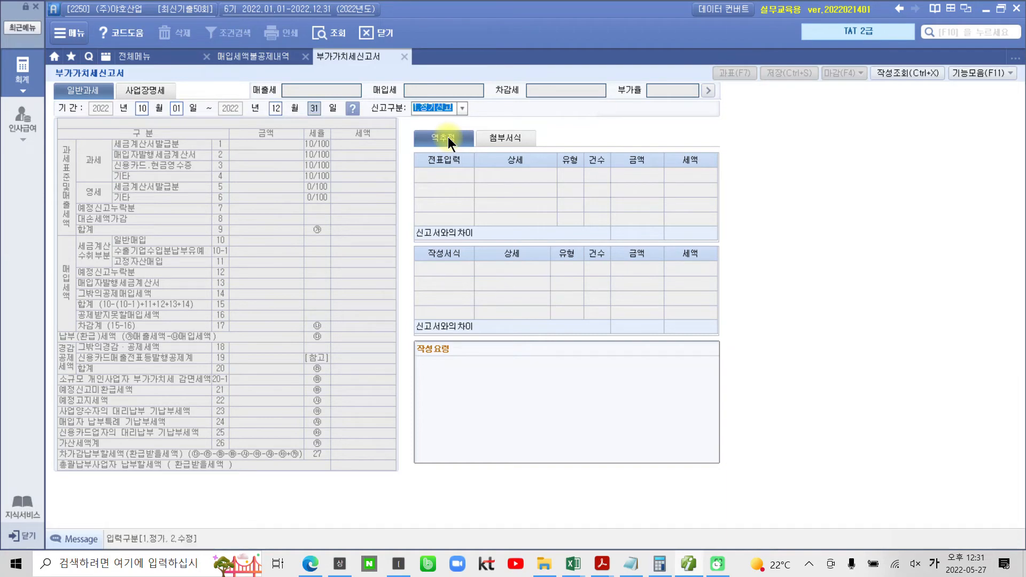
key("Return")
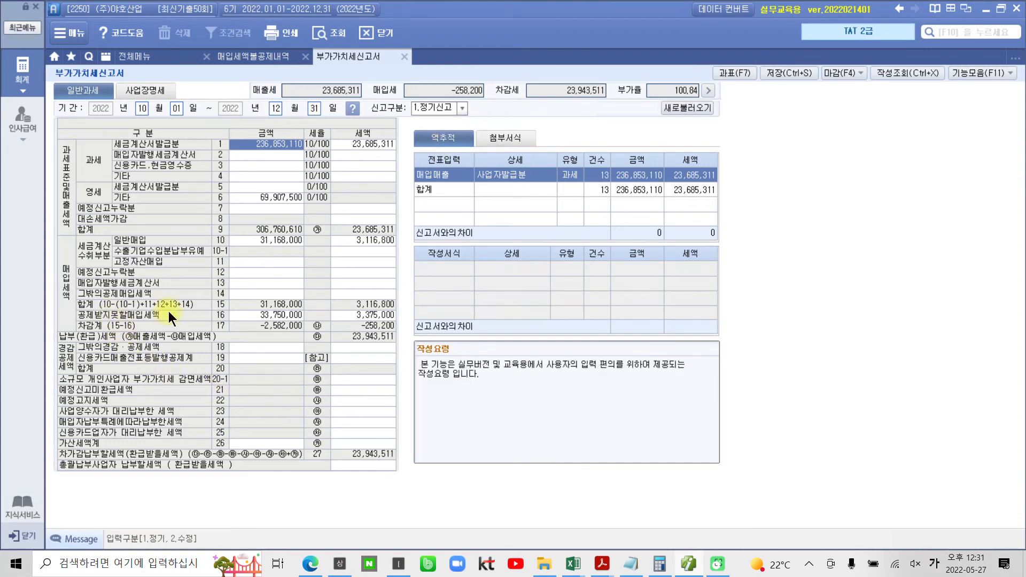
left_click(242, 316)
left_click(374, 315)
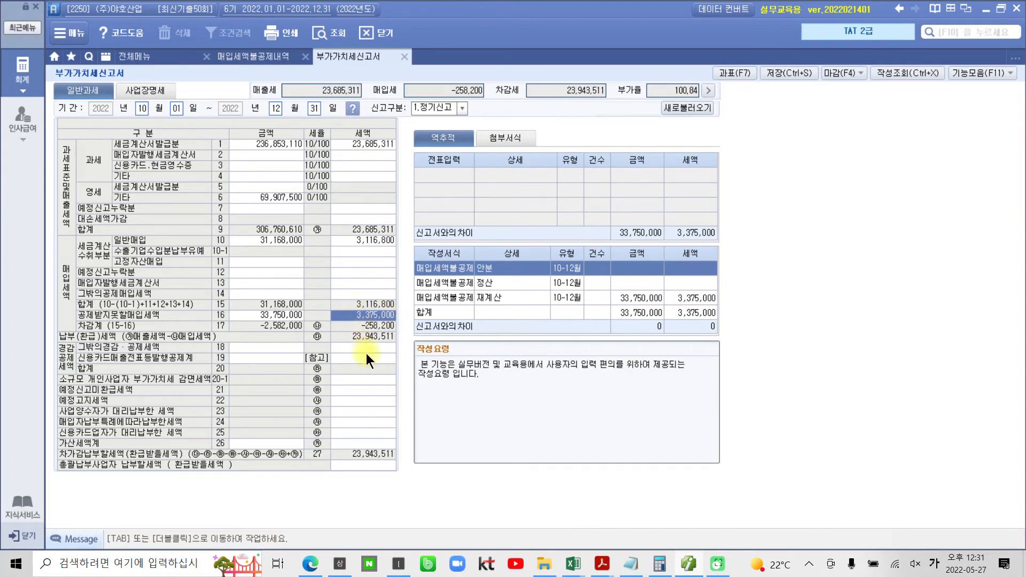
- Enter 10,000 as the 전자신고세액공제 tax amount in the details of 그밖의경감·공제세액 and close the details
left_click(335, 346)
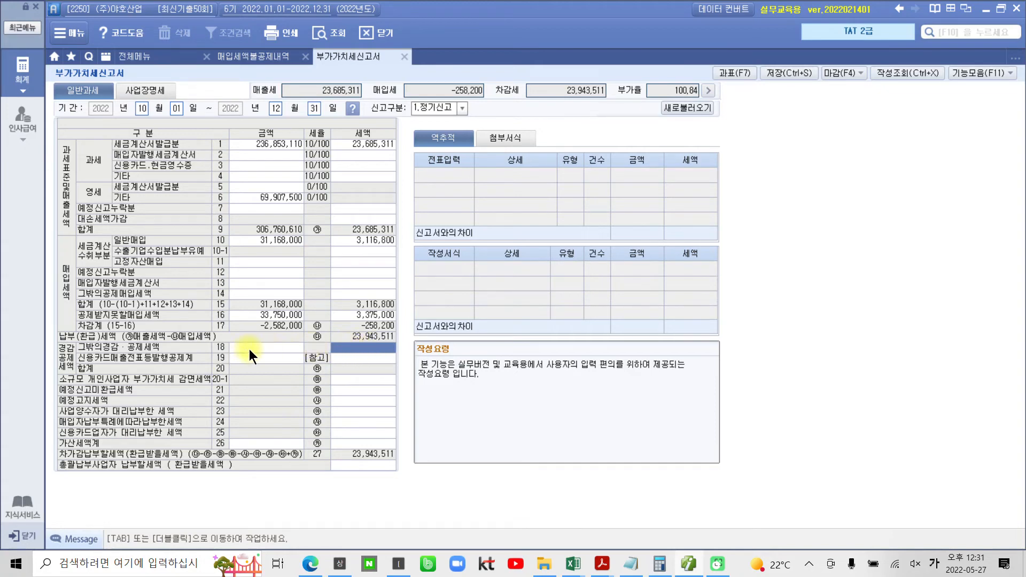
double_click(371, 346)
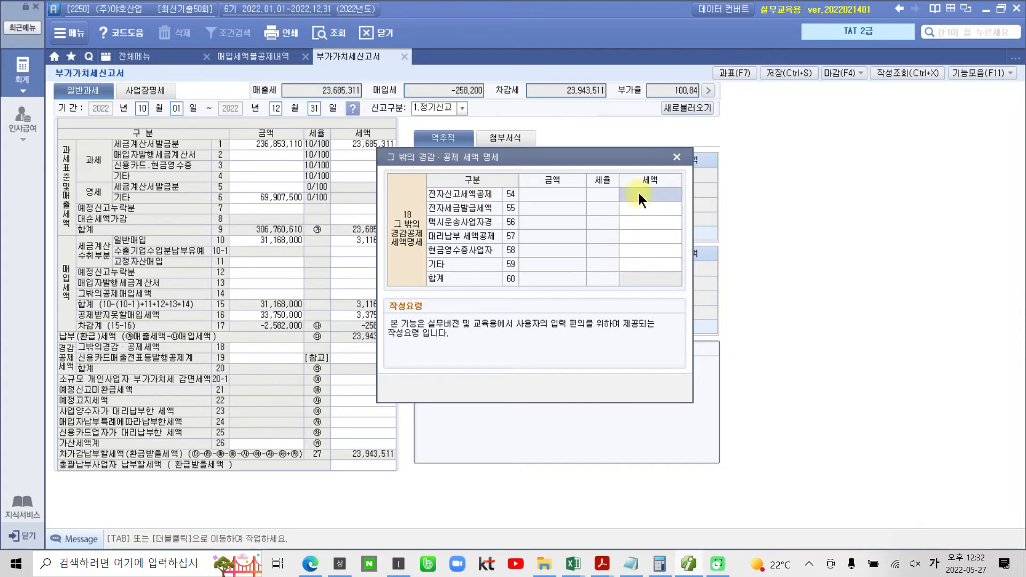
type("100000")
key("Return")
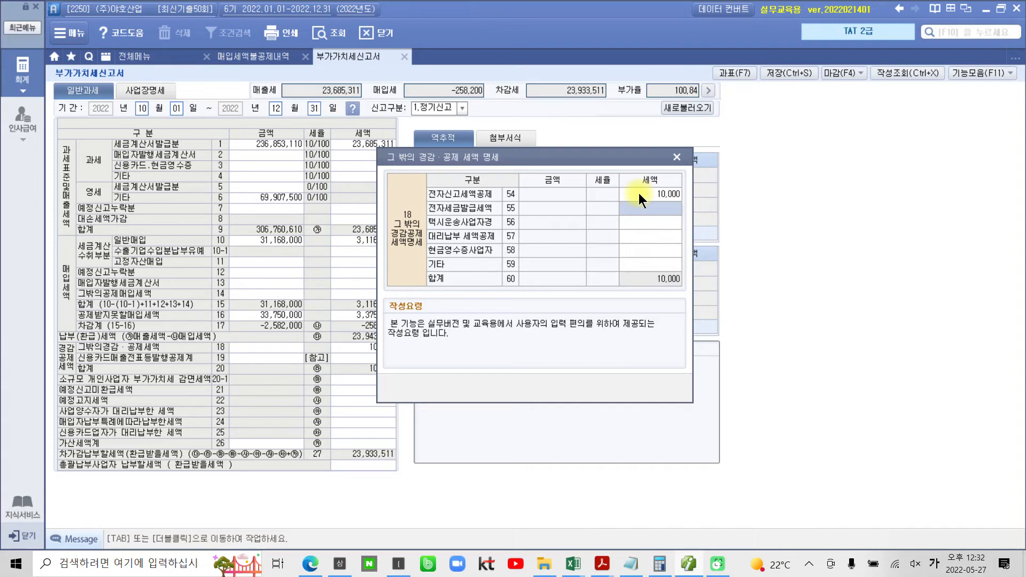
left_click_drag(611, 156, 637, 166)
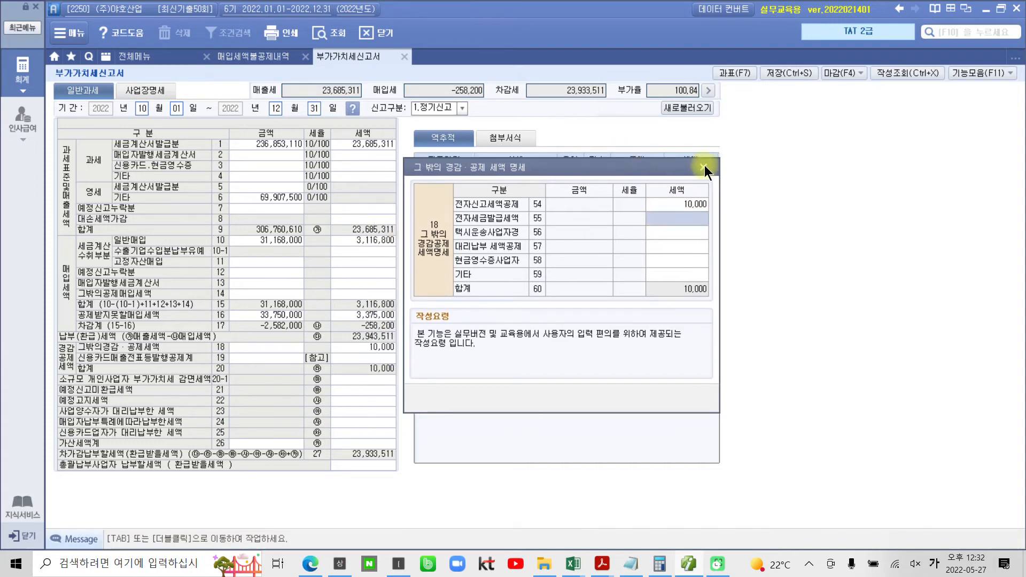
left_click(705, 165)
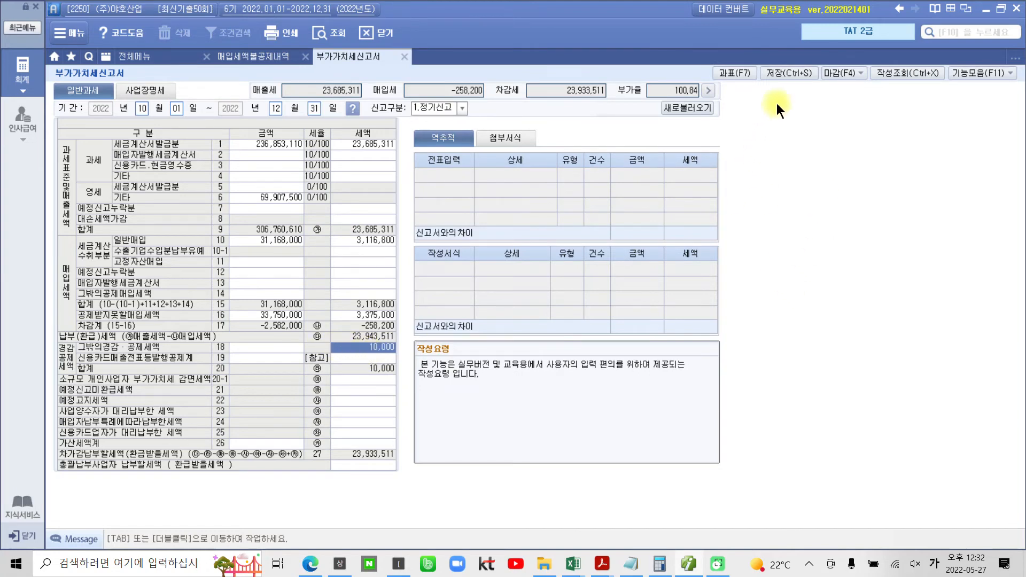
- Save the VAT return and close both the 부가가치세신고서 and 매입세액불공제내역 forms
left_click(783, 74)
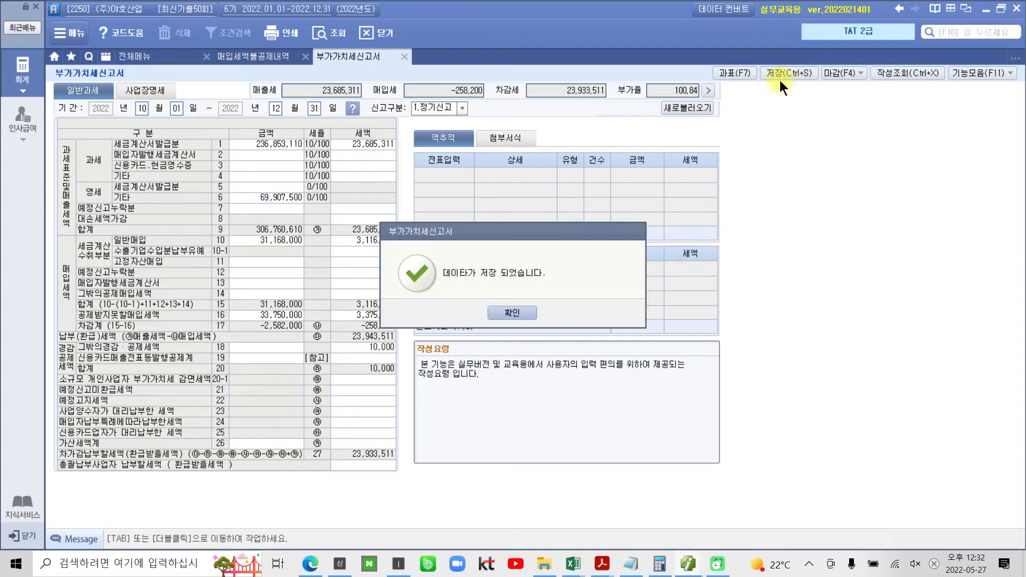
left_click(506, 312)
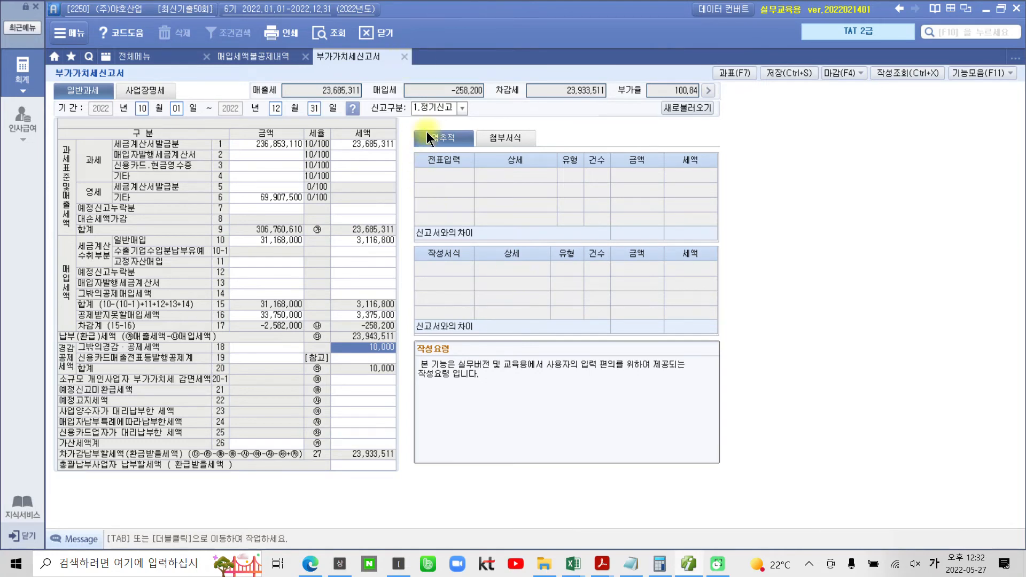
left_click(404, 56)
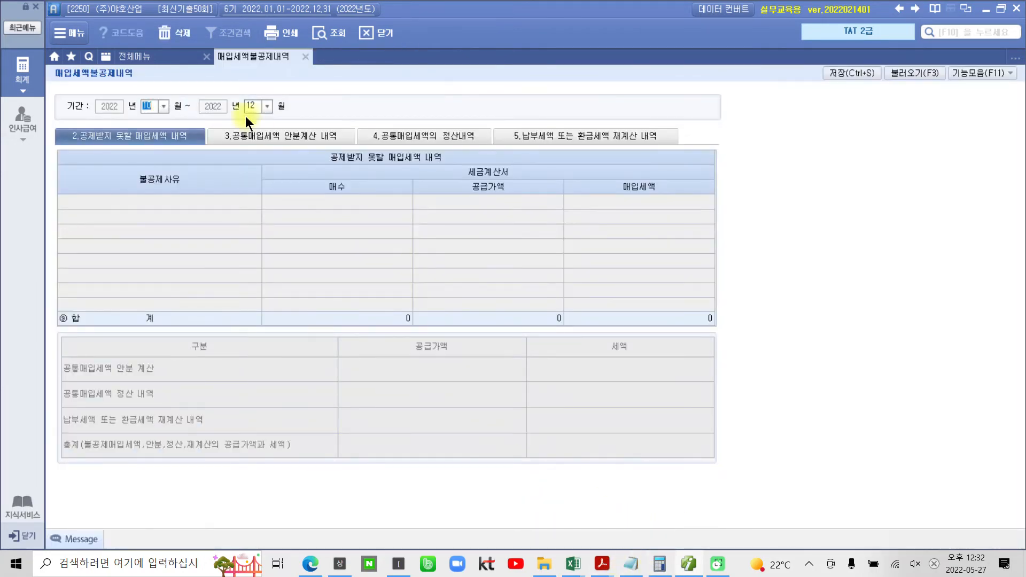
left_click(305, 56)
- Switch to the exam PDF and read 평가문제 3, marking out the words 일반전표입력
mouse_move(602, 556)
left_click(615, 529)
scroll(461, 437, "down", 3)
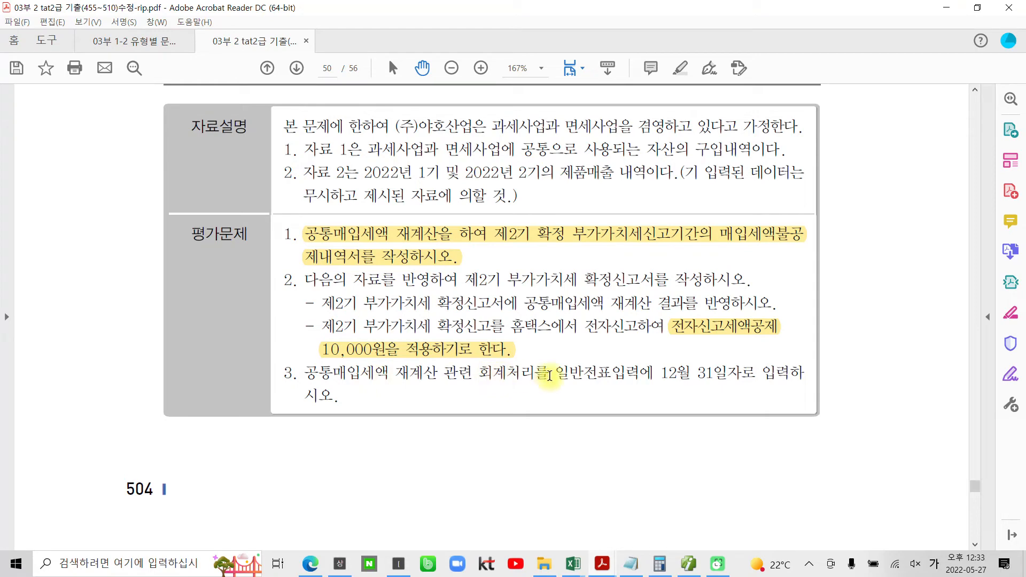
left_click_drag(556, 372, 634, 373)
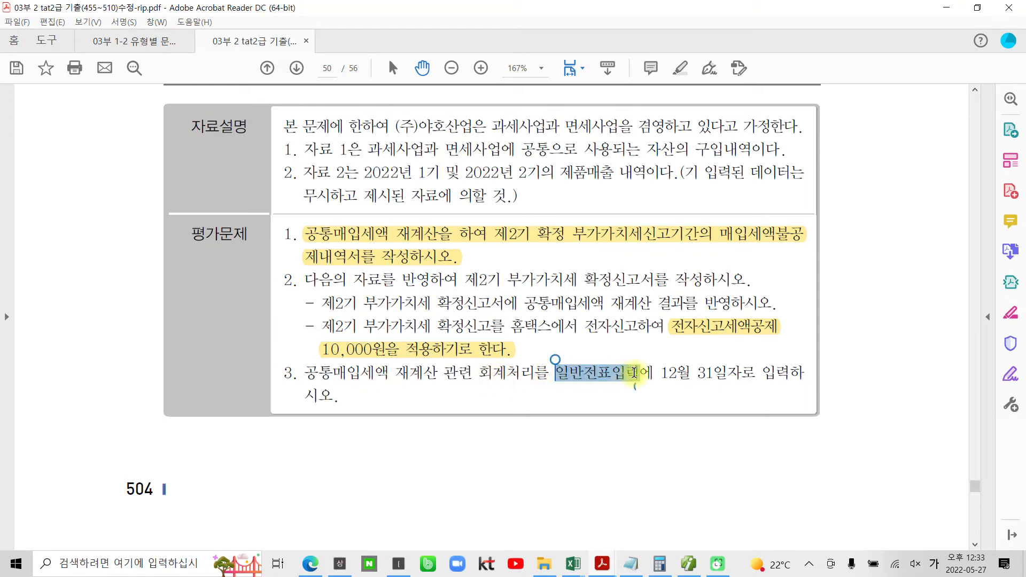
left_click_drag(634, 372, 639, 372)
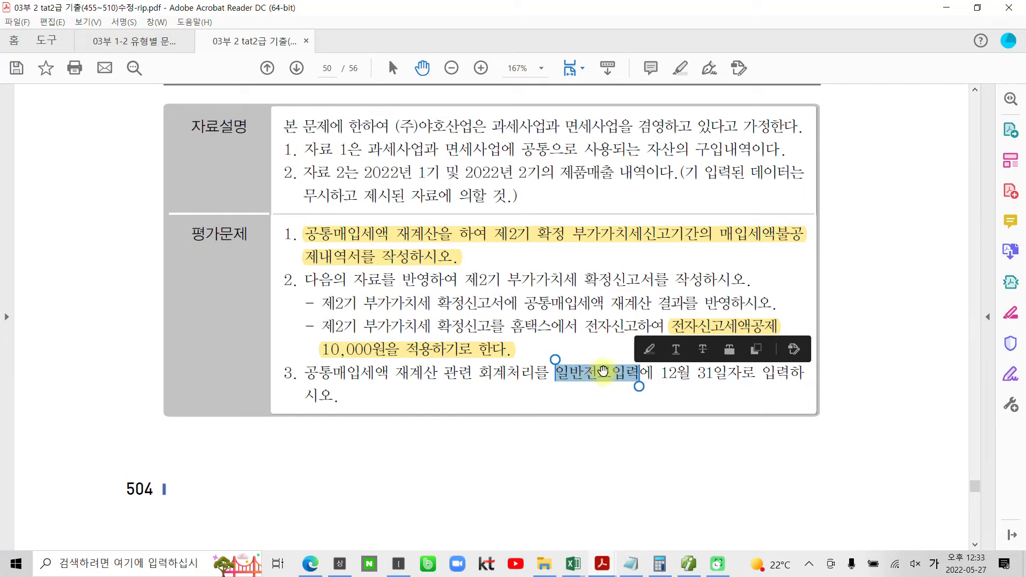
left_click(678, 388)
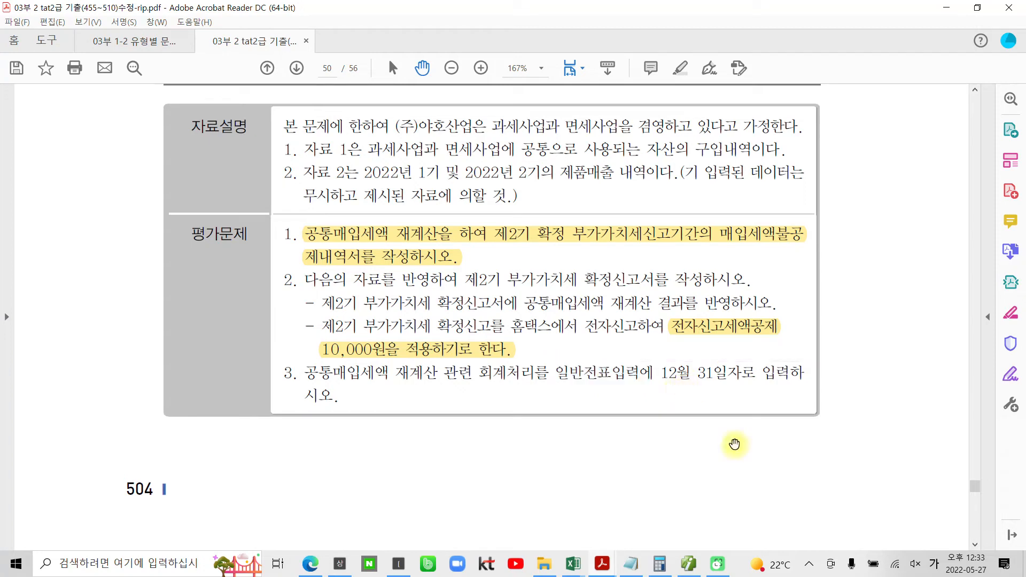
- Switch to the accounting program and open 일반전표입력 for December 31
left_click(692, 565)
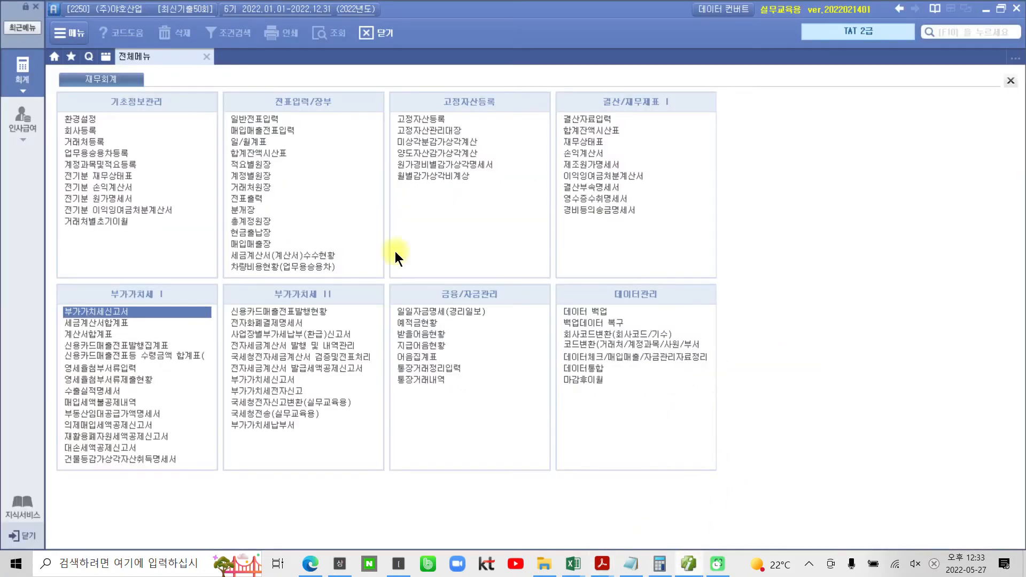
left_click(267, 124)
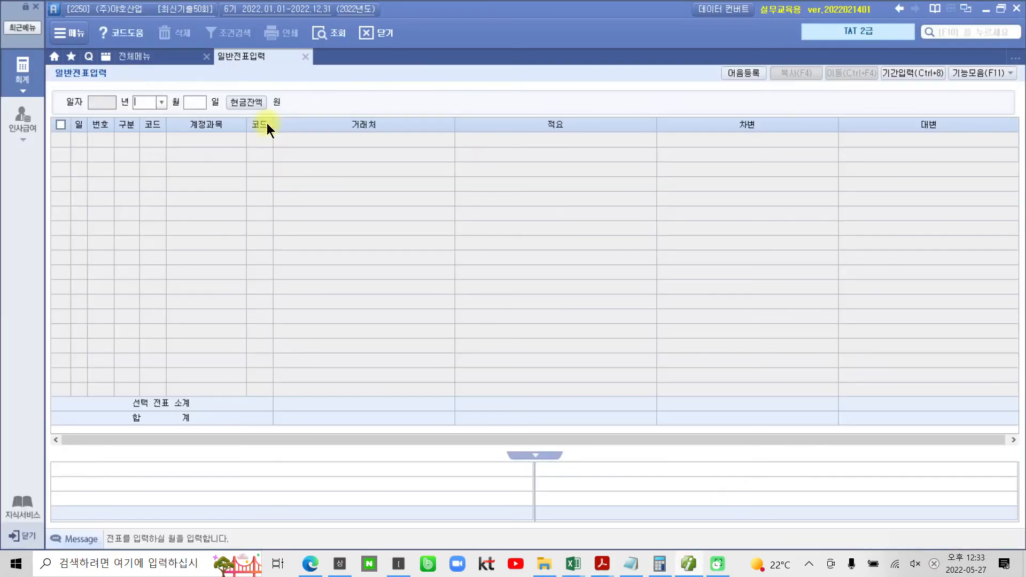
type("1231")
key("Return")
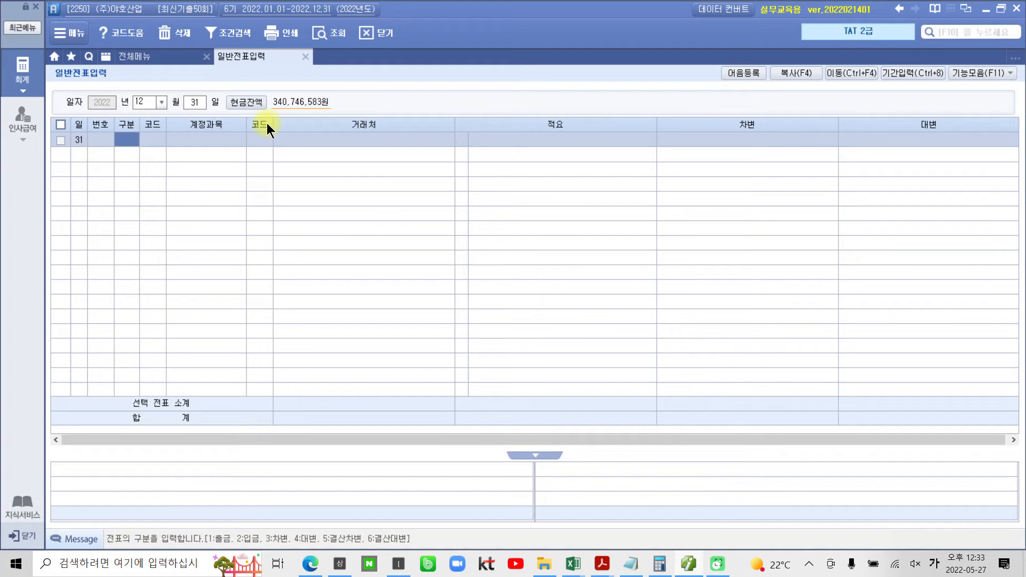
- Start a debit (차변) line in the December 31 voucher with account 202 건물, leaving customer and description blank
type("3")
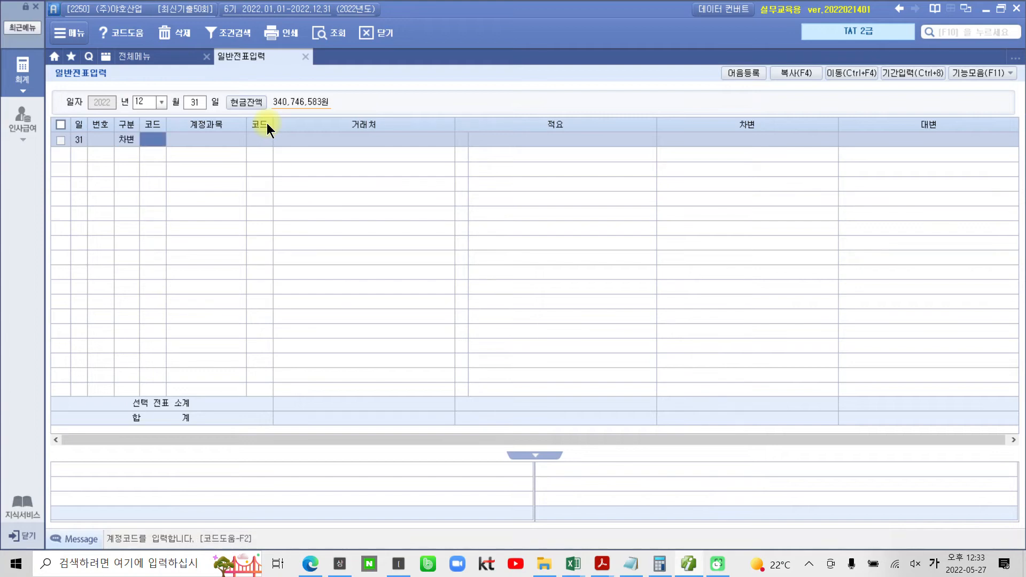
type("건물")
key("Return")
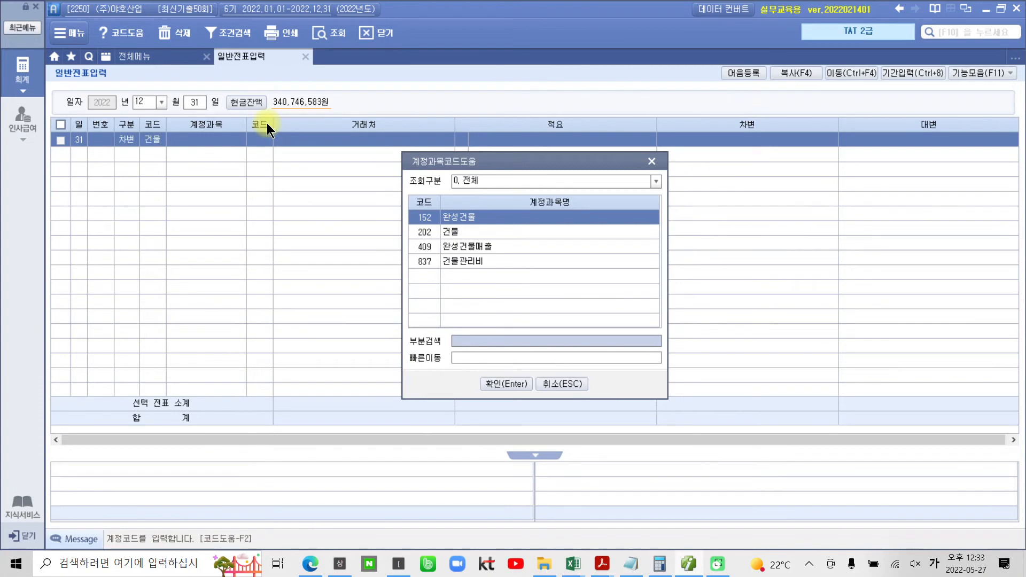
key("Down")
key("Return")
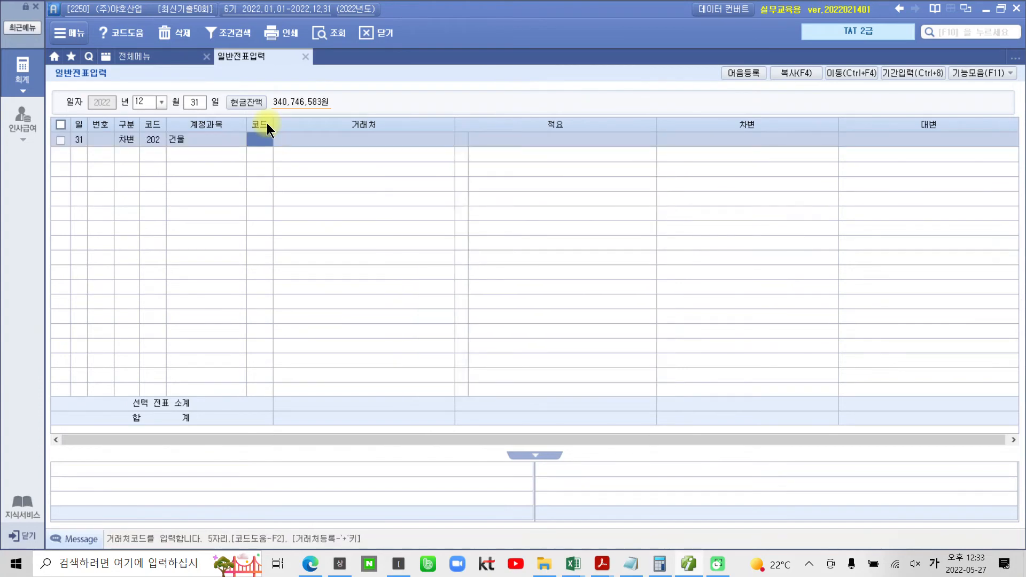
key("Return")
key("Return")
key("Return")
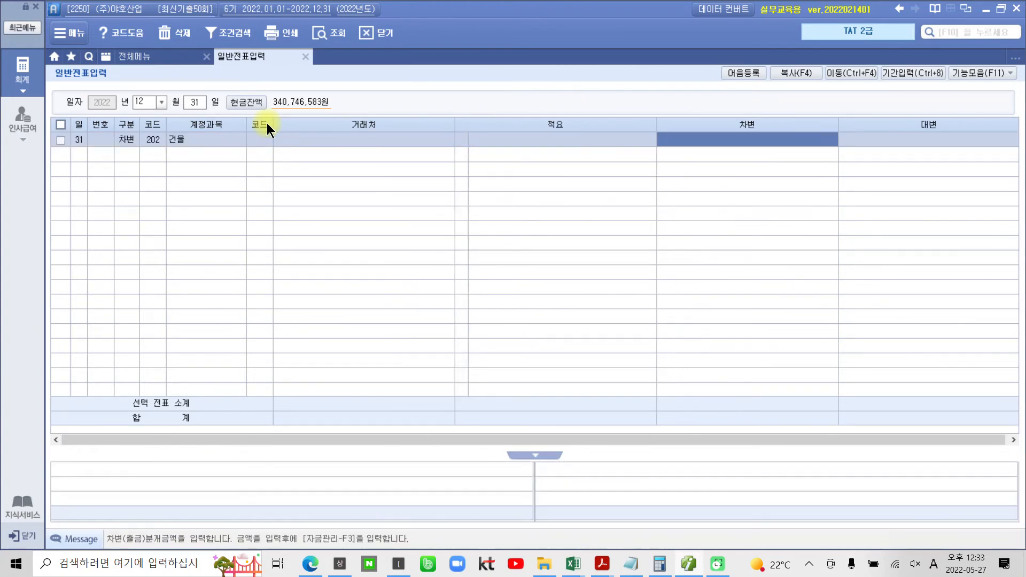
- Copy 2,812,500 from the 건물 note in Notepad and enter it as the 건물 line's debit amount
left_click(631, 564)
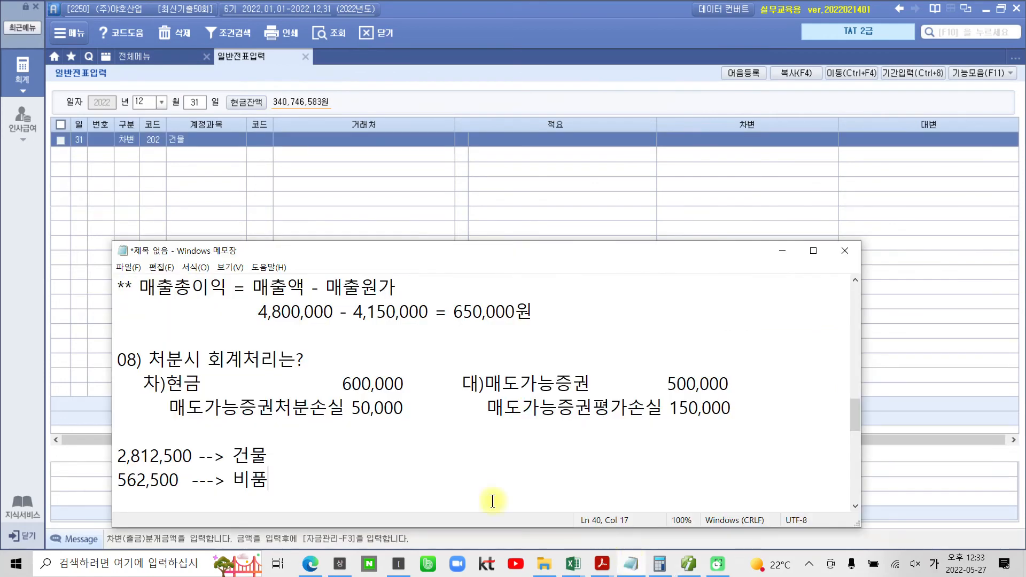
left_click_drag(193, 456, 101, 455)
key("ctrl+c")
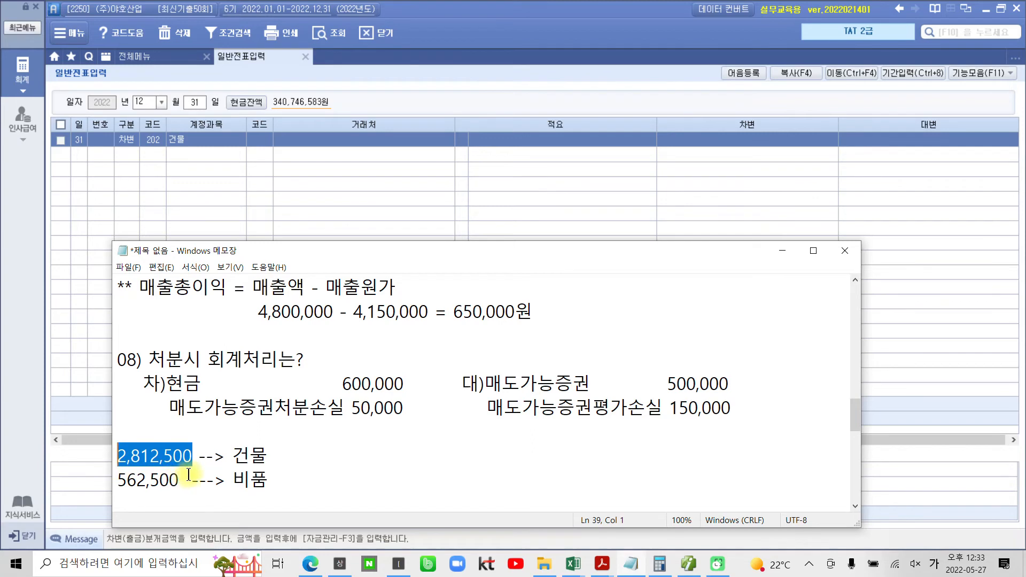
left_click(787, 137)
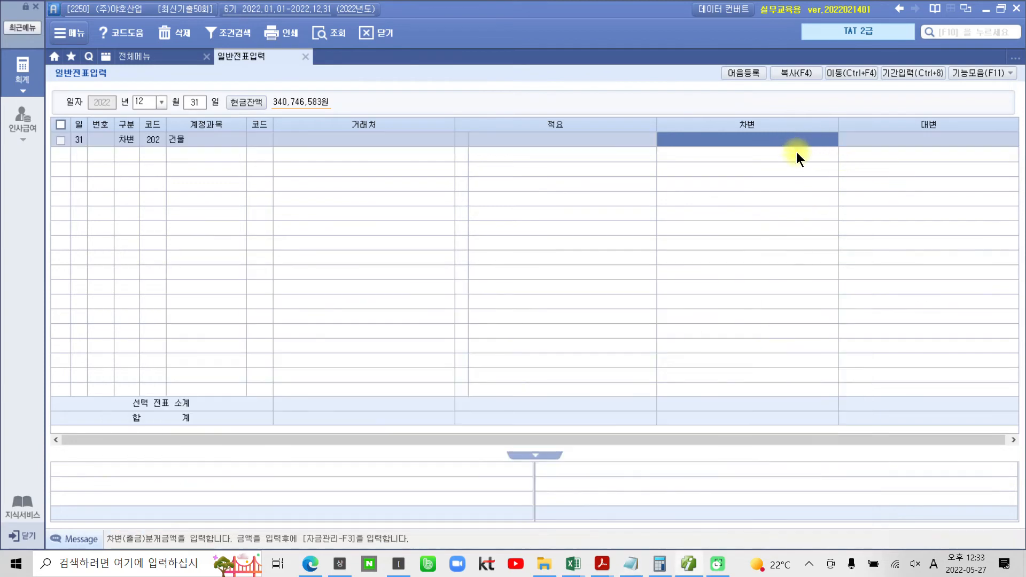
key("ctrl+v")
key("Return")
key("Return")
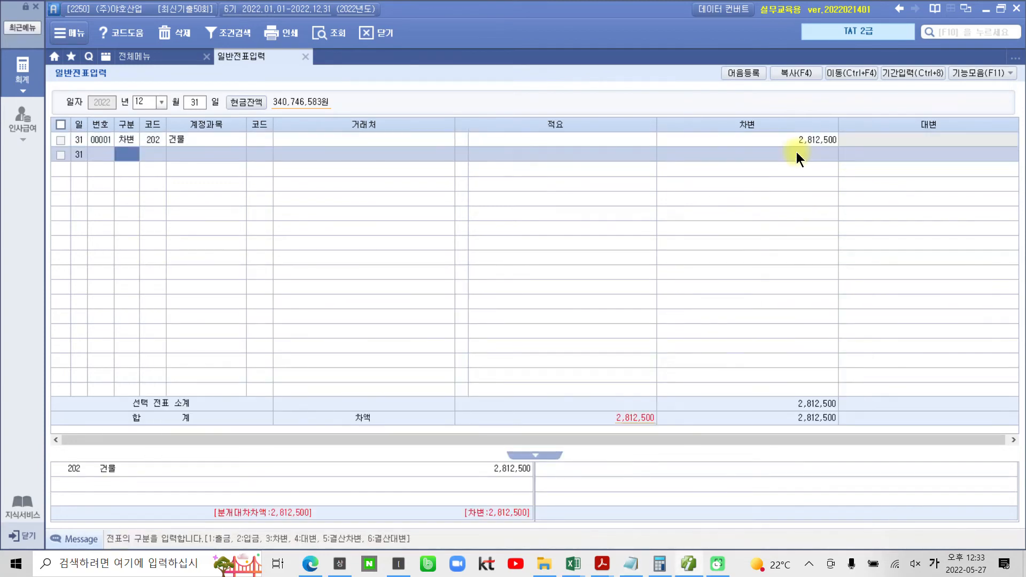
- Add a second debit (차변) line with account 212 비품, leaving customer and description blank
type("3")
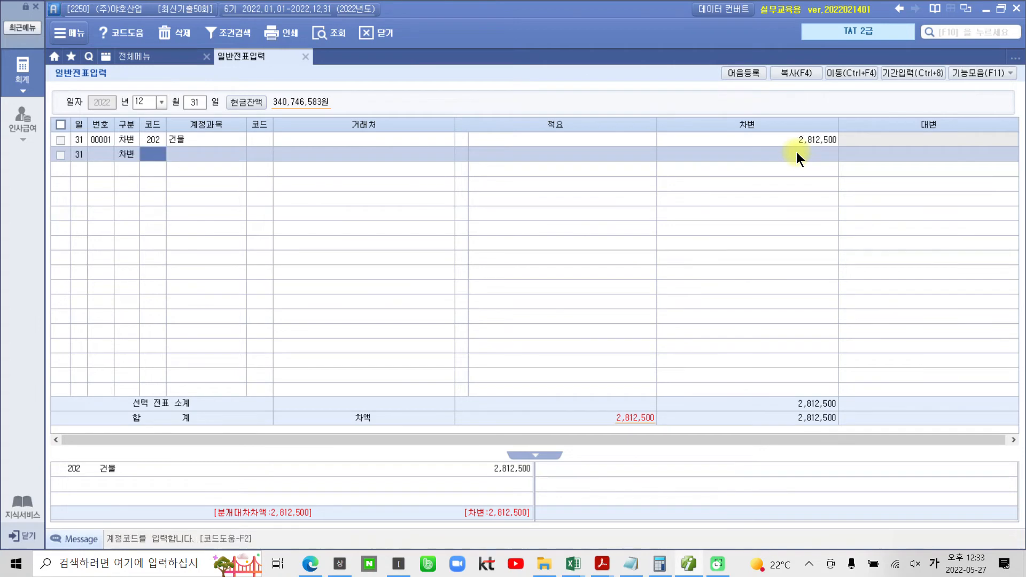
type("212")
key("Return")
key("Return")
key("Return")
key("Return")
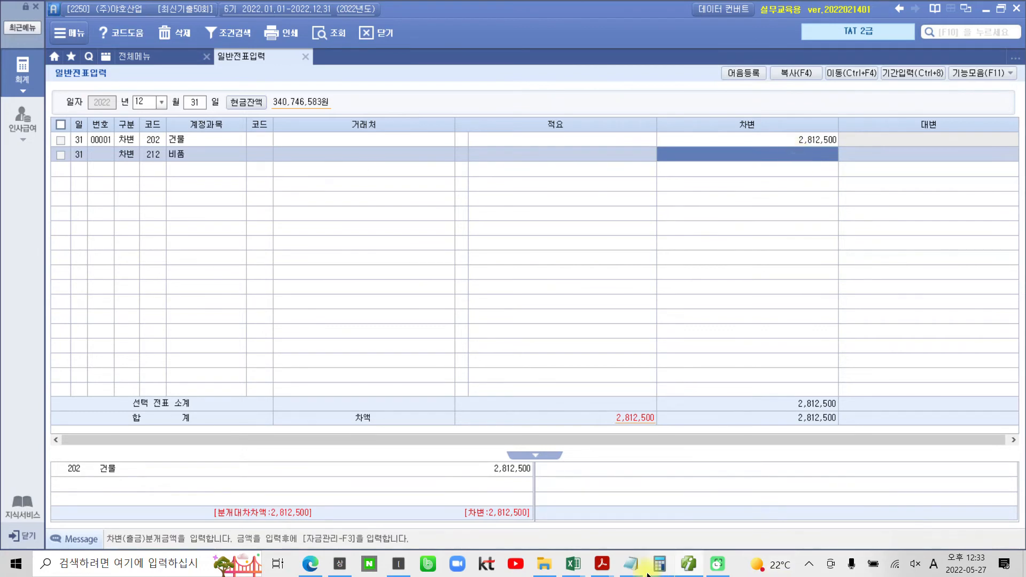
- Copy 562,500 from the 비품 note in Notepad and enter it as the 비품 line's debit amount
left_click(631, 564)
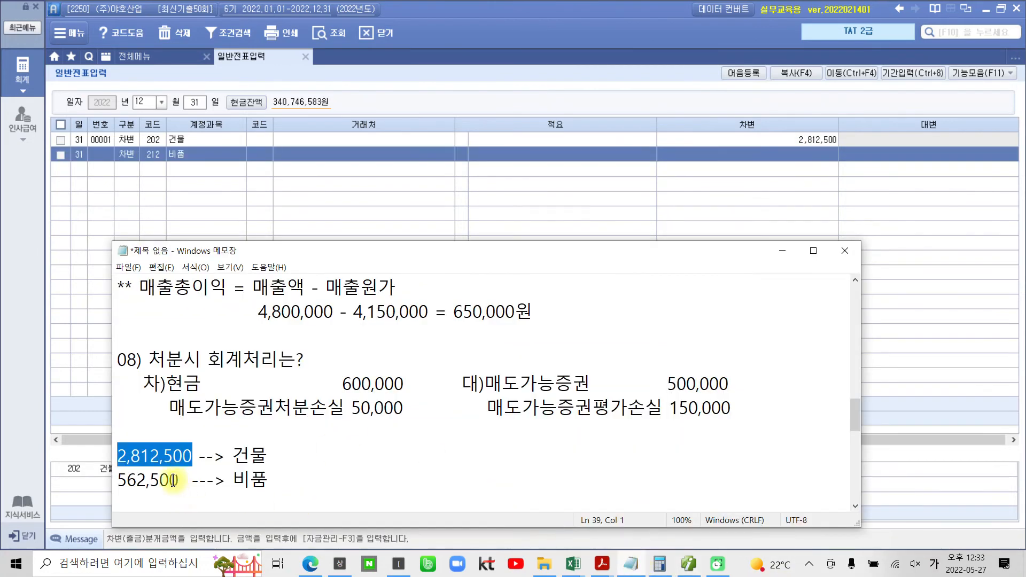
left_click_drag(180, 481, 113, 483)
key("ctrl+c")
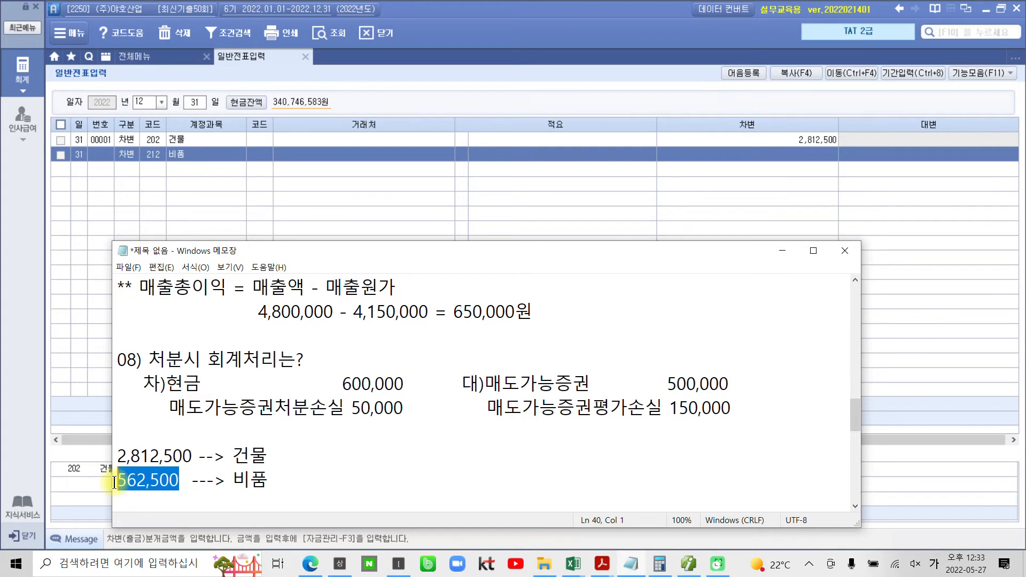
left_click(782, 151)
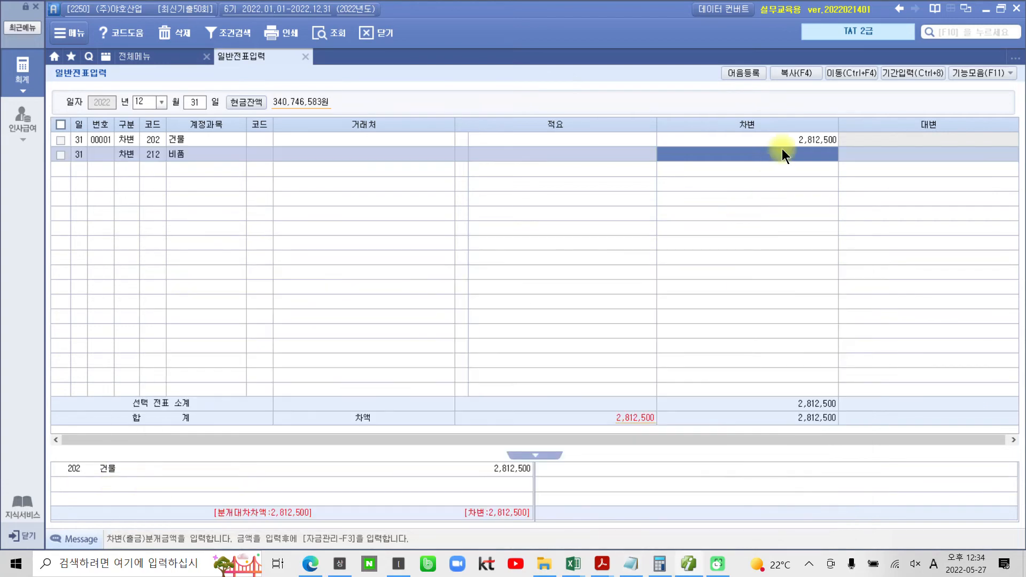
key("ctrl+v")
key("Return")
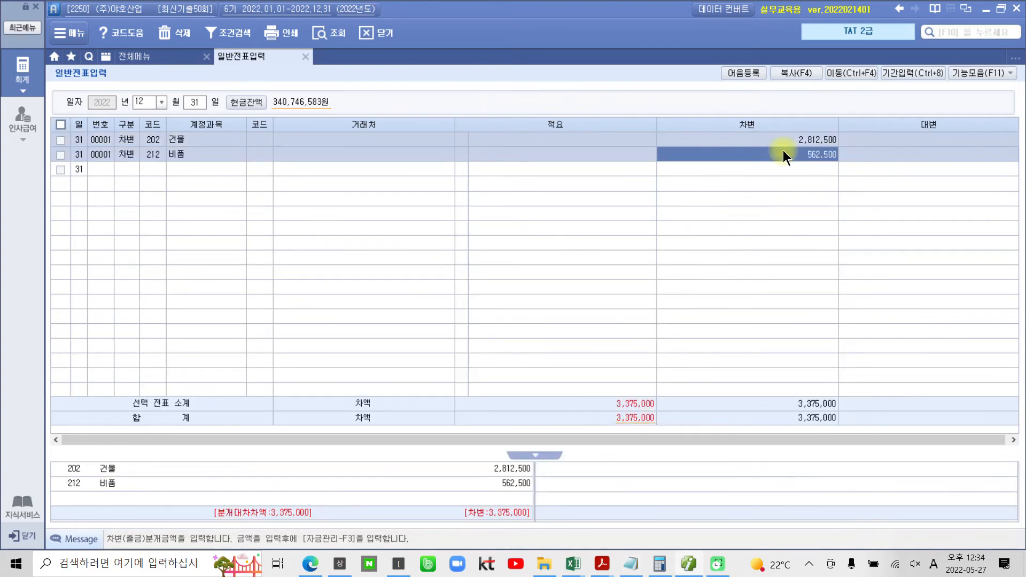
key("Return")
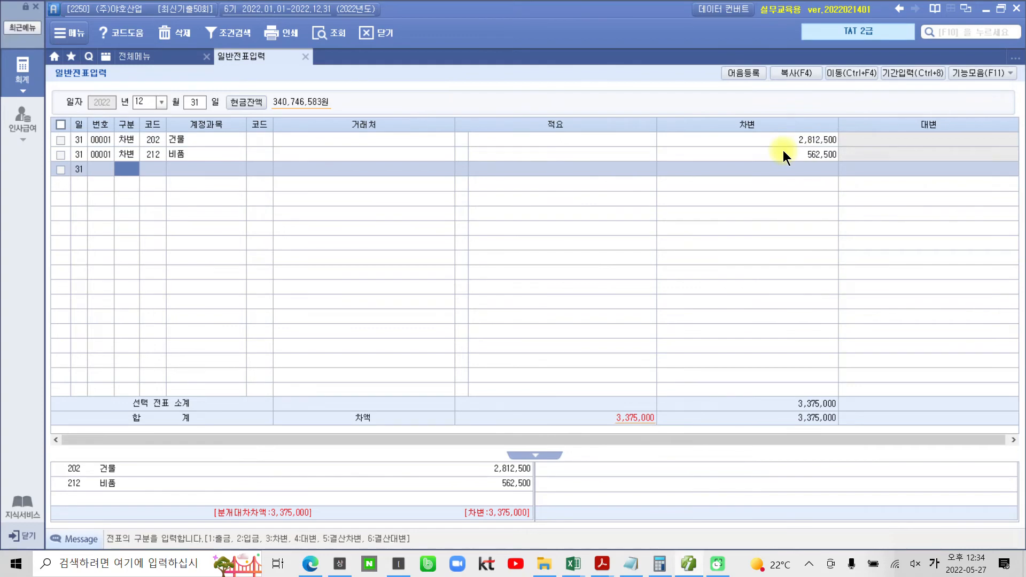
- Add a credit (대변) line with account 135 부가세대급금, leaving customer and description blank
type("4")
key("Return")
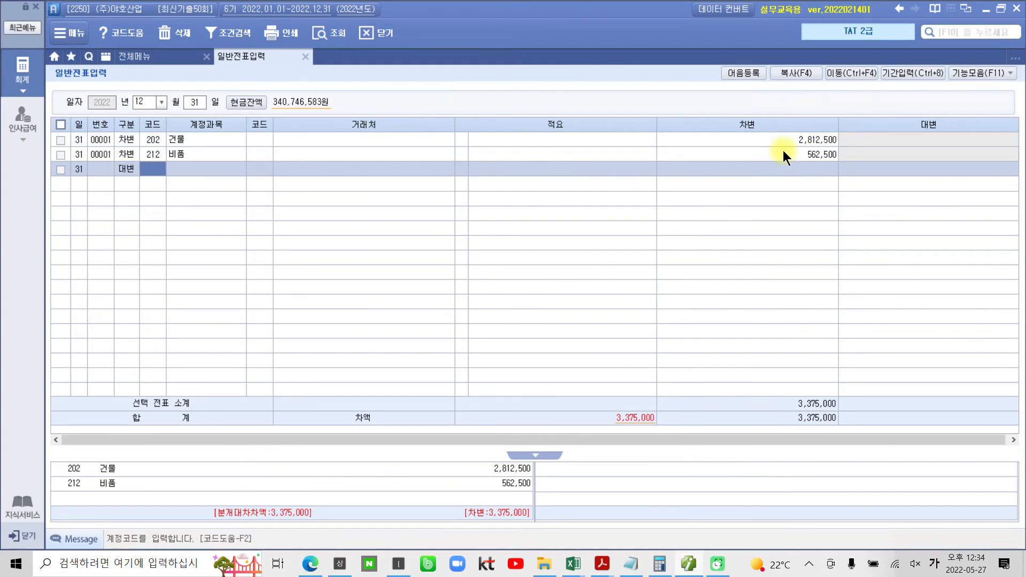
type("부가")
key("Return")
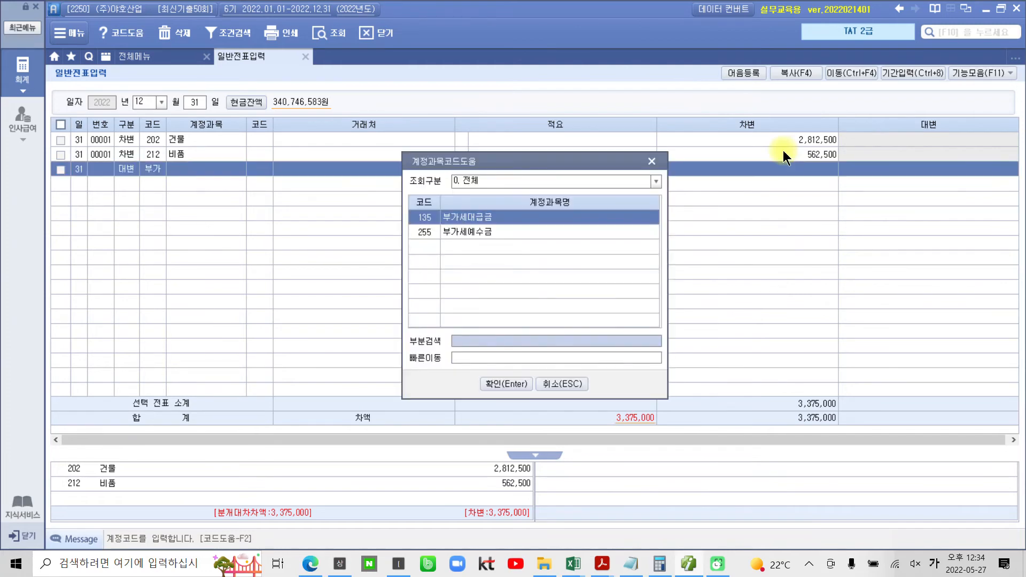
key("Return")
key("Return")
key("Return")
key("Return")
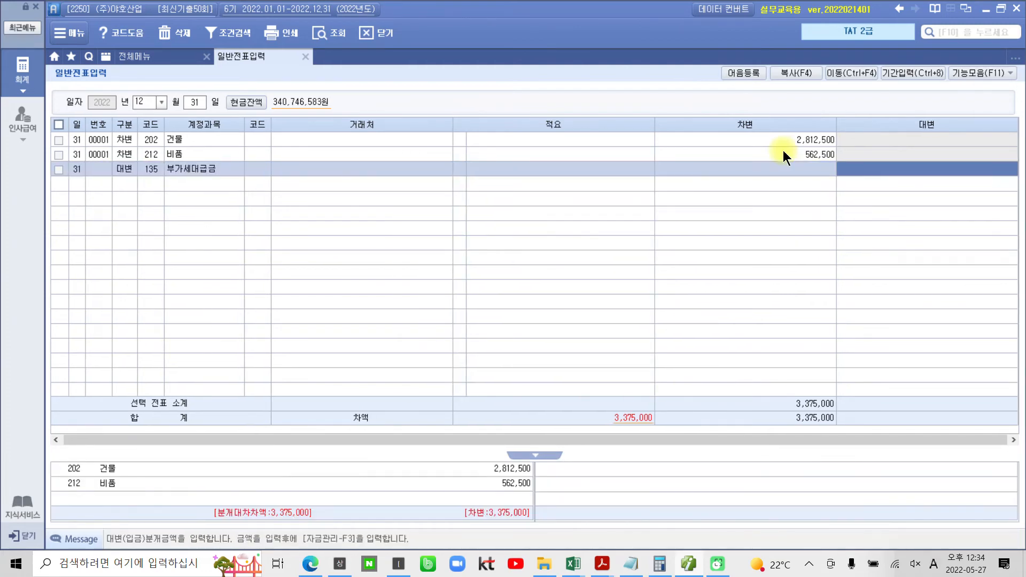
- Enter 3,375,000 as the credit amount of the 부가세대급금 line
type("3,375,")
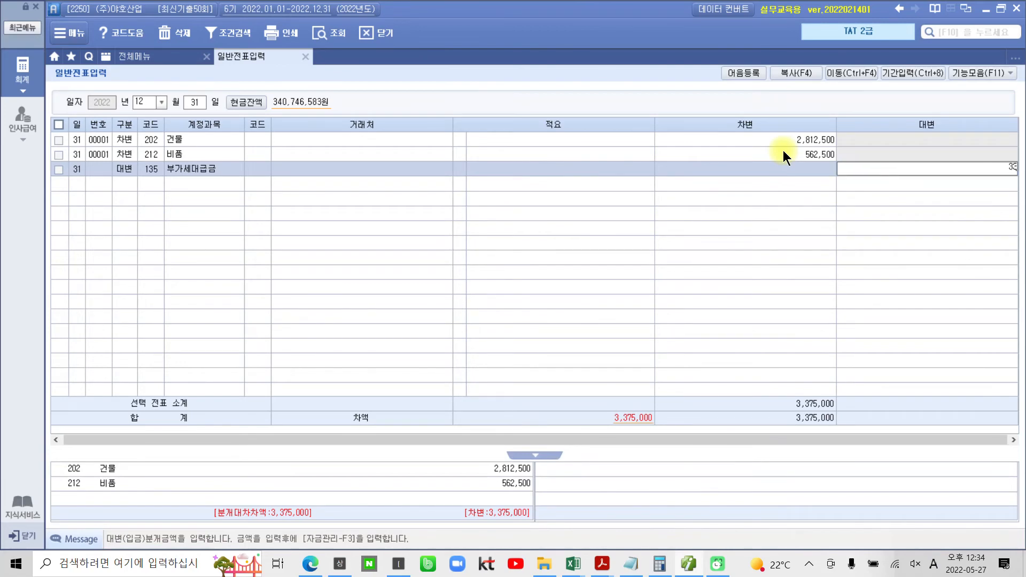
type("000")
key("Return")
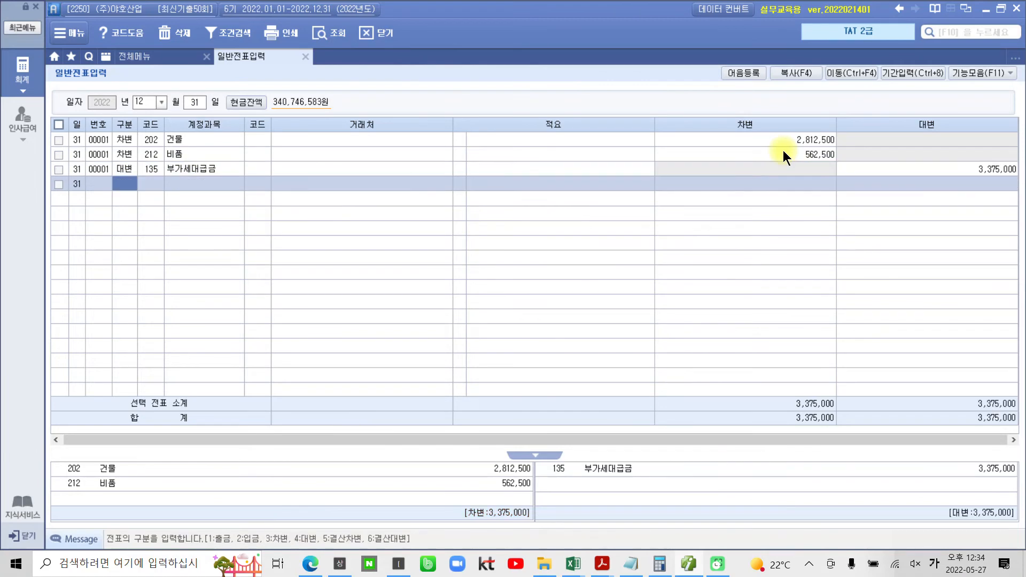
left_click(975, 173)
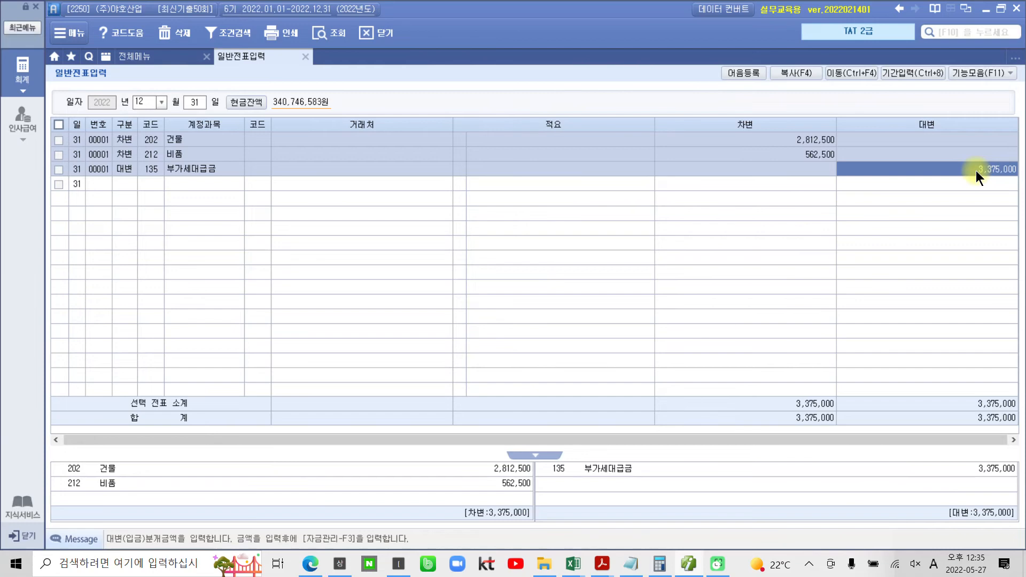
- Switch to the exam PDF and read 문제 3 결산, item 1 on accrued interest for the 기업은행 time deposit
left_click(681, 571)
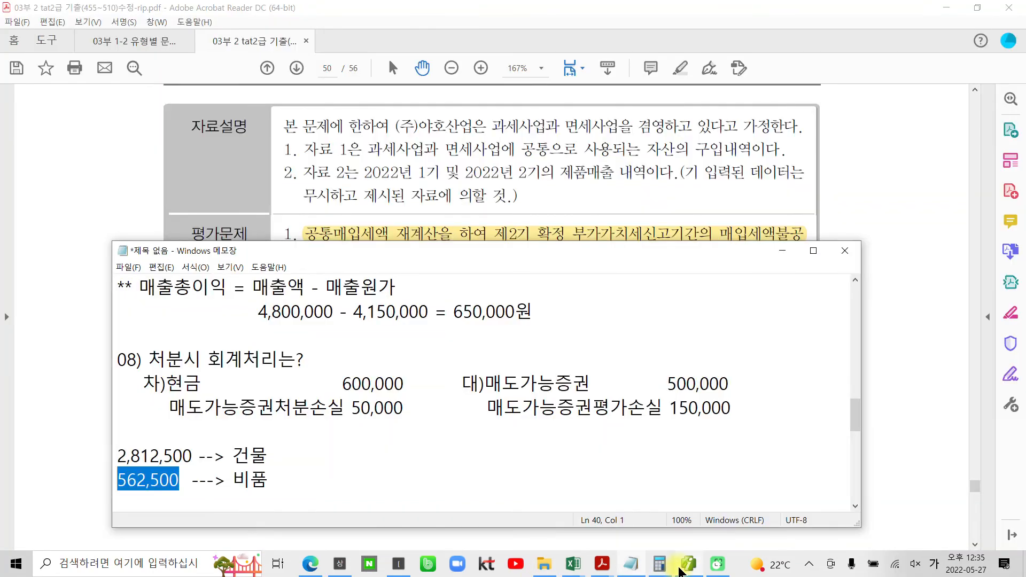
left_click(782, 251)
scroll(438, 441, "down", 3)
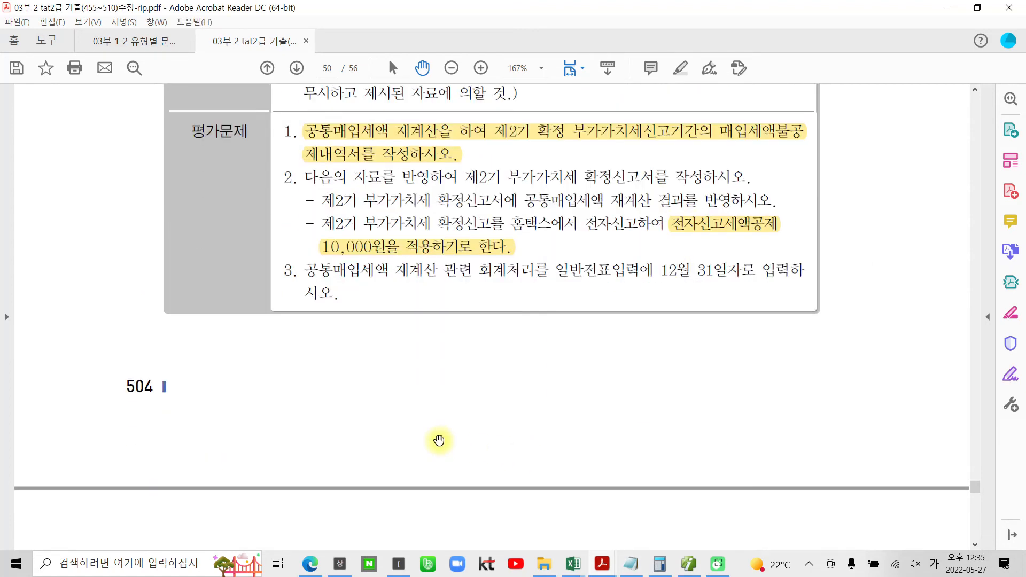
scroll(438, 440, "down", 15)
scroll(440, 412, "up", 3)
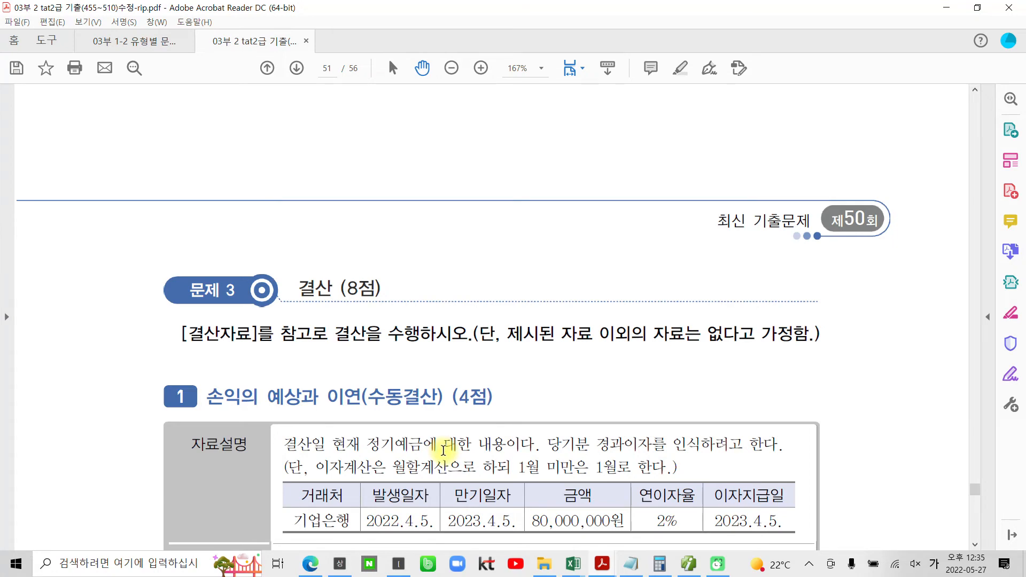
scroll(443, 452, "down", 4)
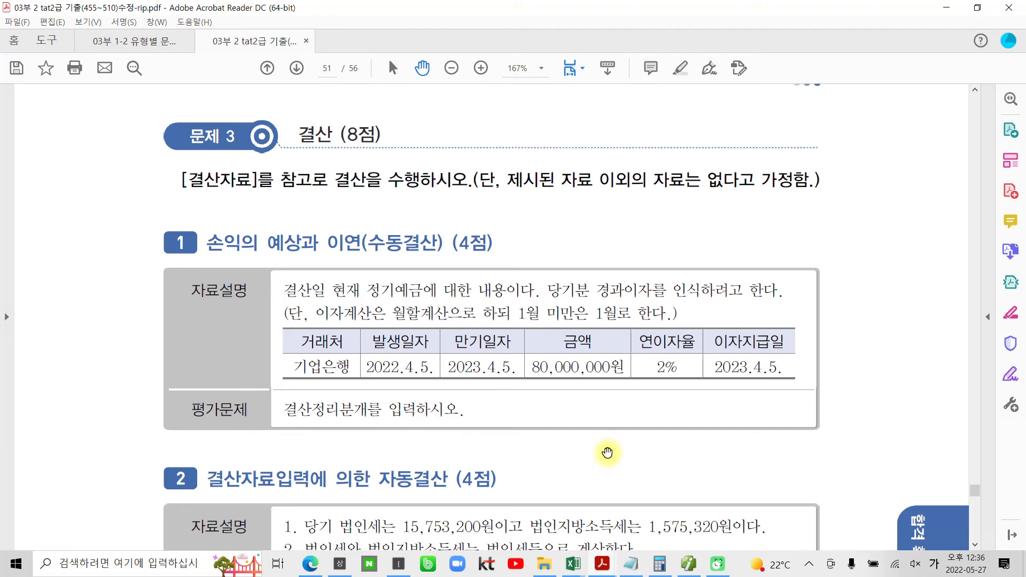
scroll(311, 419, "down", 3)
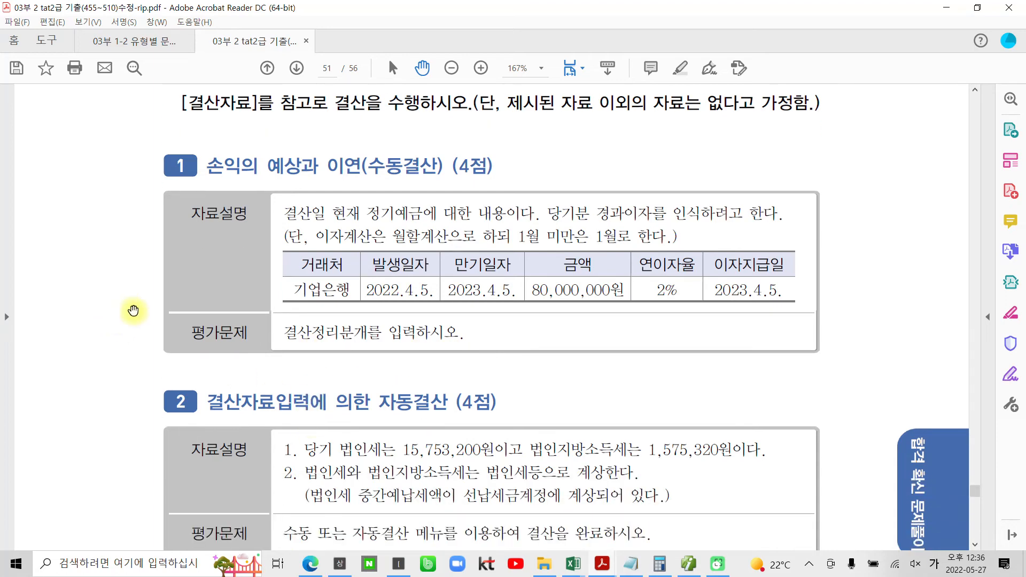
scroll(160, 271, "up", 3)
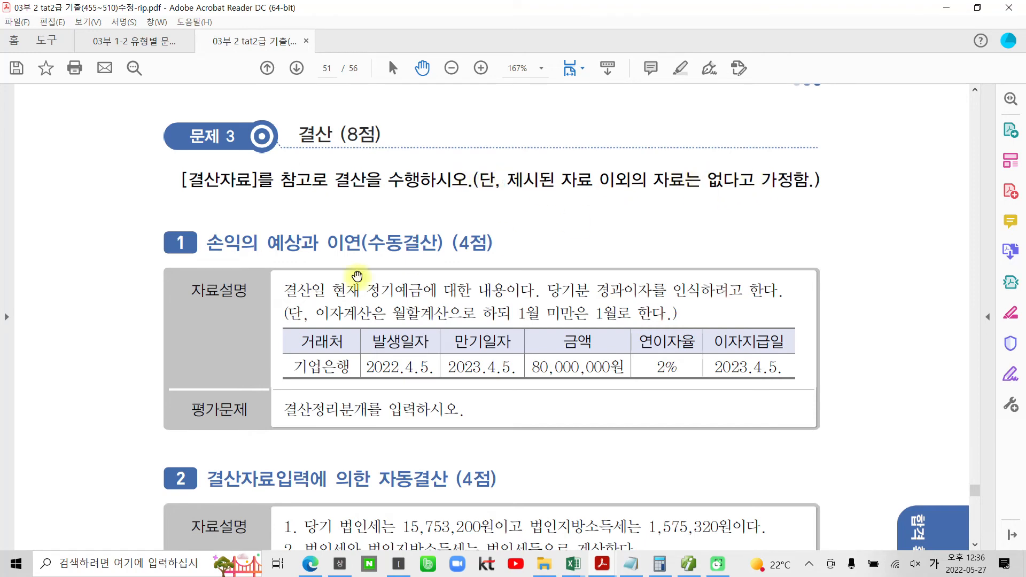
scroll(337, 278, "down", 1)
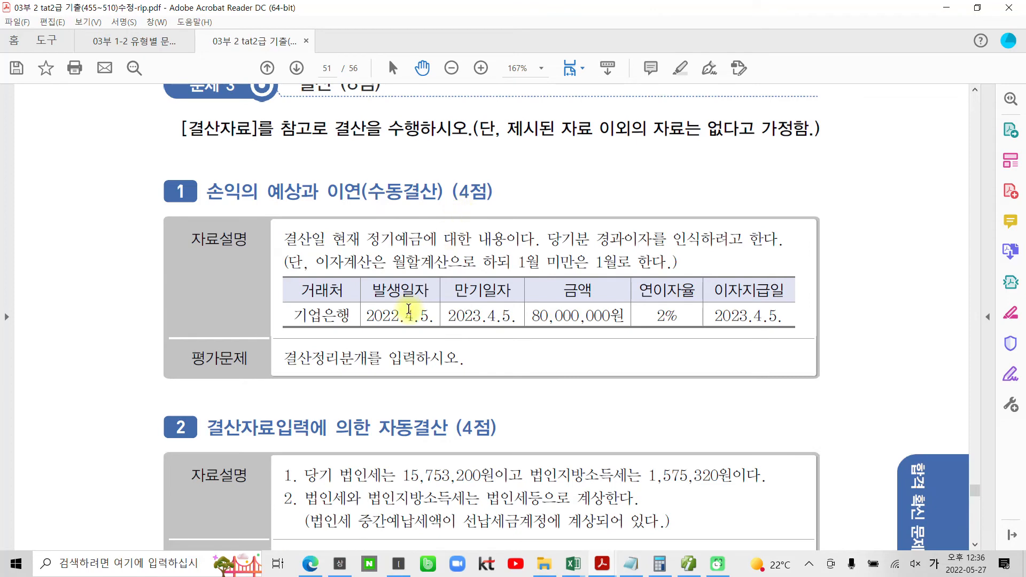
scroll(410, 305, "down", 1)
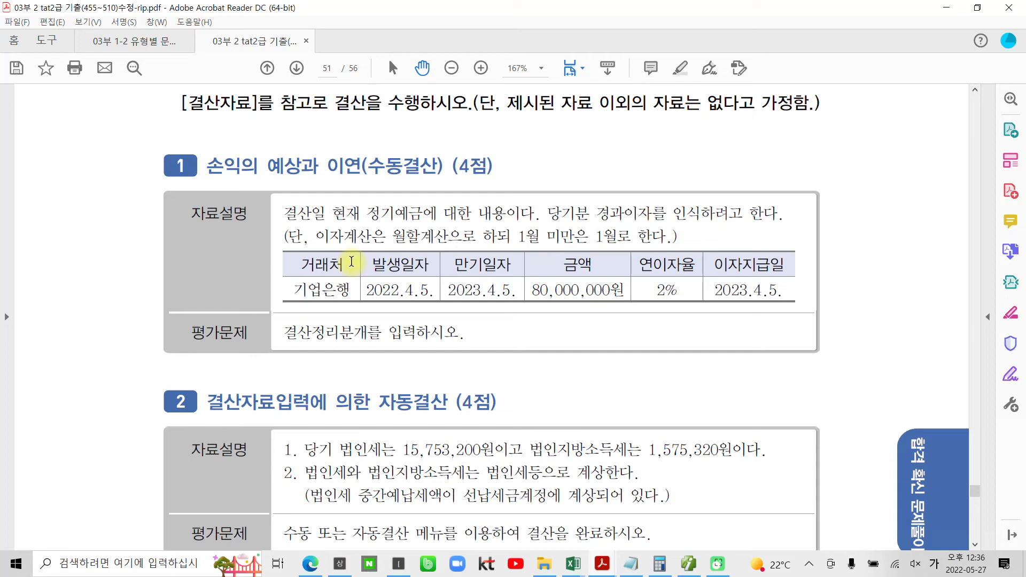
- Mark in red 정기예금, 경과이자, 80,000,000원, 2%, 월할계산, the start date 2022.4.5. and the rule counting partial months as one month
key("ctrl+2")
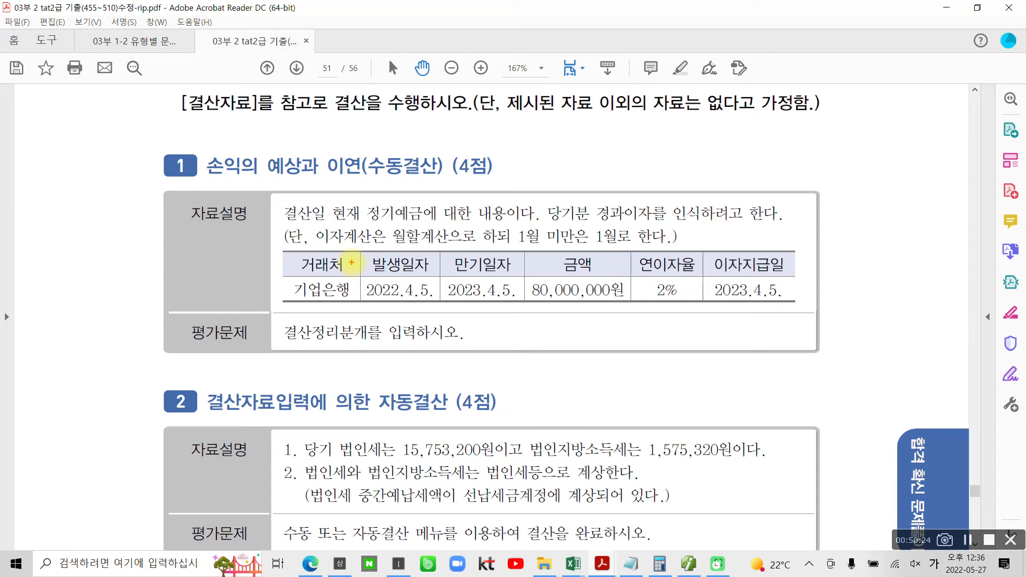
mouse_move(427, 224)
left_mouse_down()
mouse_move(369, 235)
mouse_move(433, 198)
mouse_move(431, 217)
left_mouse_up()
mouse_move(589, 195)
left_mouse_down()
mouse_move(589, 227)
mouse_move(671, 227)
mouse_move(570, 197)
left_mouse_up()
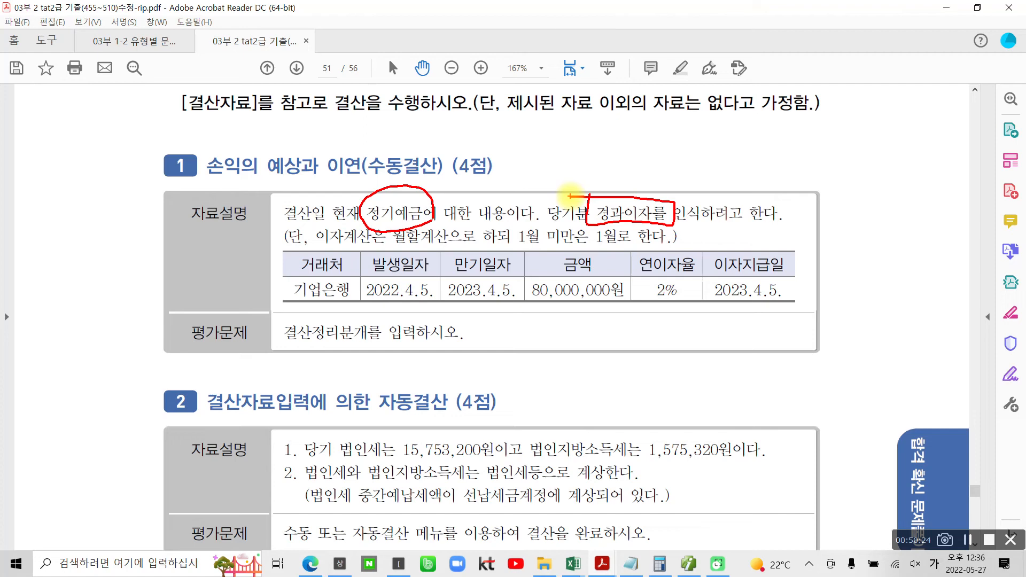
mouse_move(528, 272)
left_mouse_down()
mouse_move(609, 316)
mouse_move(631, 275)
mouse_move(508, 276)
left_mouse_up()
mouse_move(647, 274)
left_mouse_down()
mouse_move(686, 308)
mouse_move(674, 272)
left_mouse_up()
mouse_move(646, 311)
left_mouse_down()
mouse_move(633, 327)
mouse_move(647, 328)
left_mouse_up()
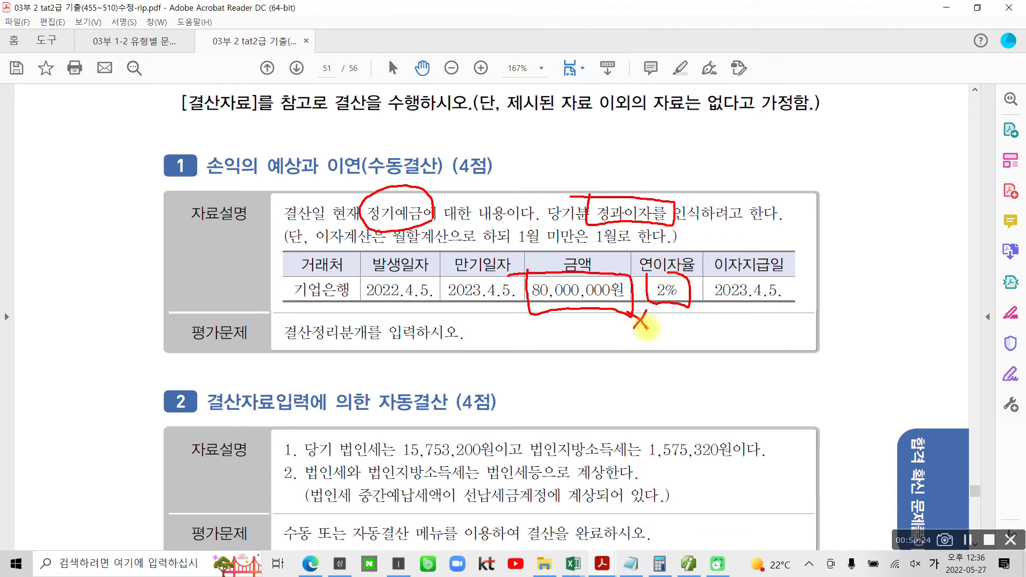
left_click_drag(422, 224, 437, 250)
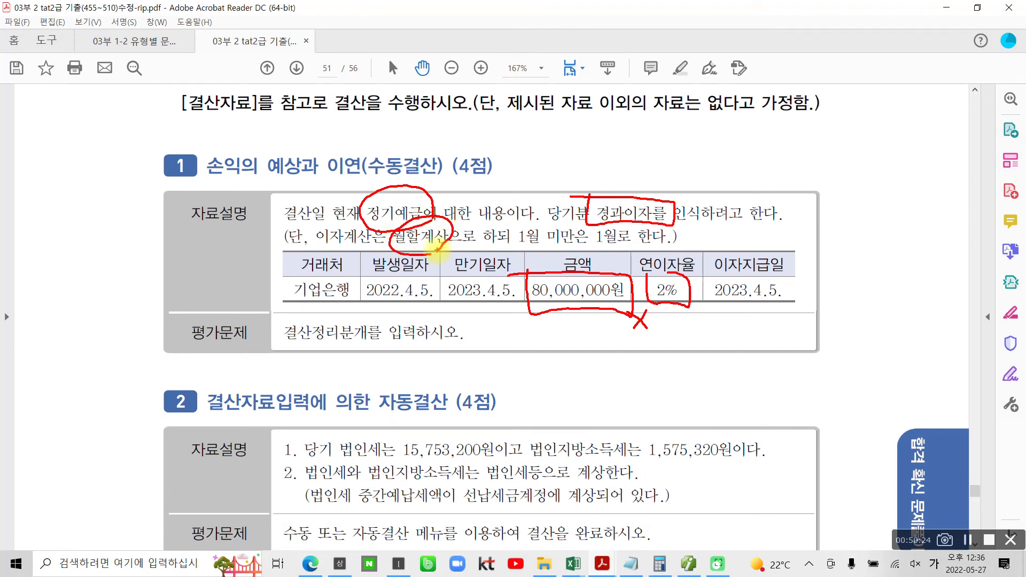
mouse_move(422, 308)
left_mouse_down()
mouse_move(444, 288)
mouse_move(363, 274)
mouse_move(406, 313)
left_mouse_up()
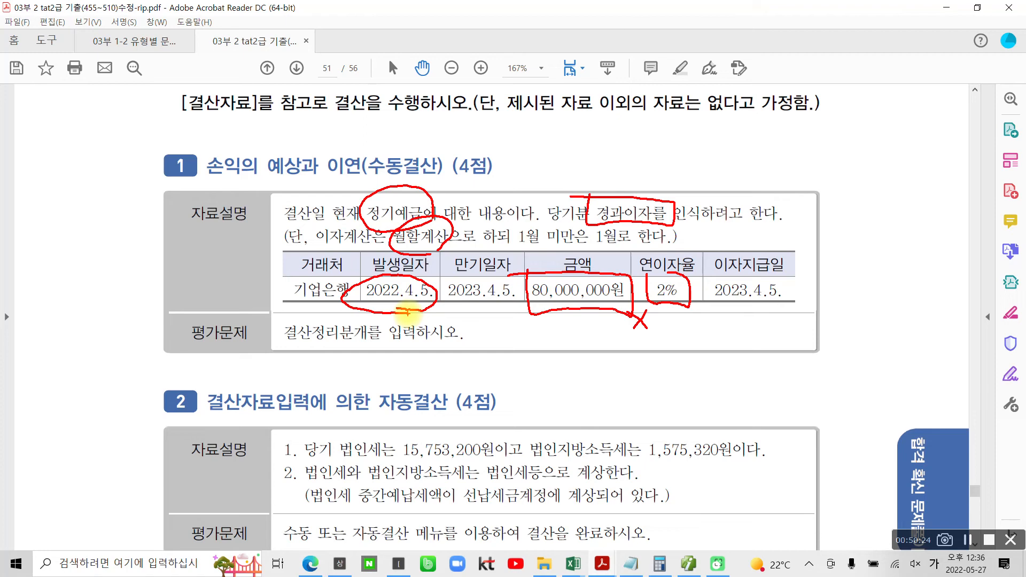
mouse_move(507, 225)
left_mouse_down()
mouse_move(562, 246)
mouse_move(657, 248)
mouse_move(633, 229)
mouse_move(662, 245)
left_mouse_up()
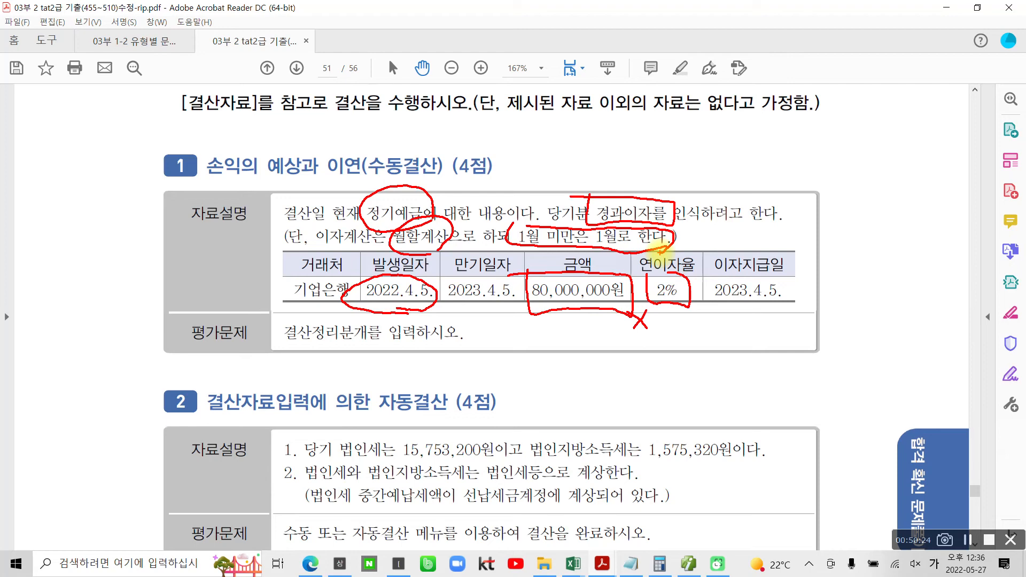
- Handwrite × 9/12 after the 2% interest rate and add a check mark beside the partial-month rule
left_click_drag(716, 303, 740, 275)
left_click_drag(716, 270, 735, 300)
left_click_drag(783, 269, 772, 312)
left_click_drag(826, 264, 795, 320)
mouse_move(843, 283)
left_mouse_down()
mouse_move(836, 308)
mouse_move(906, 302)
left_mouse_up()
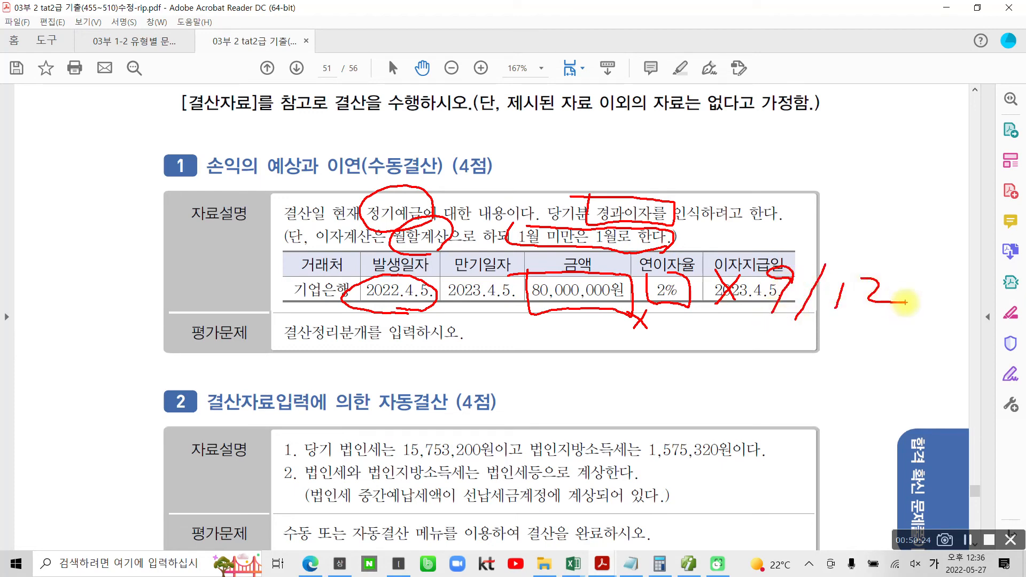
left_click_drag(681, 247, 711, 234)
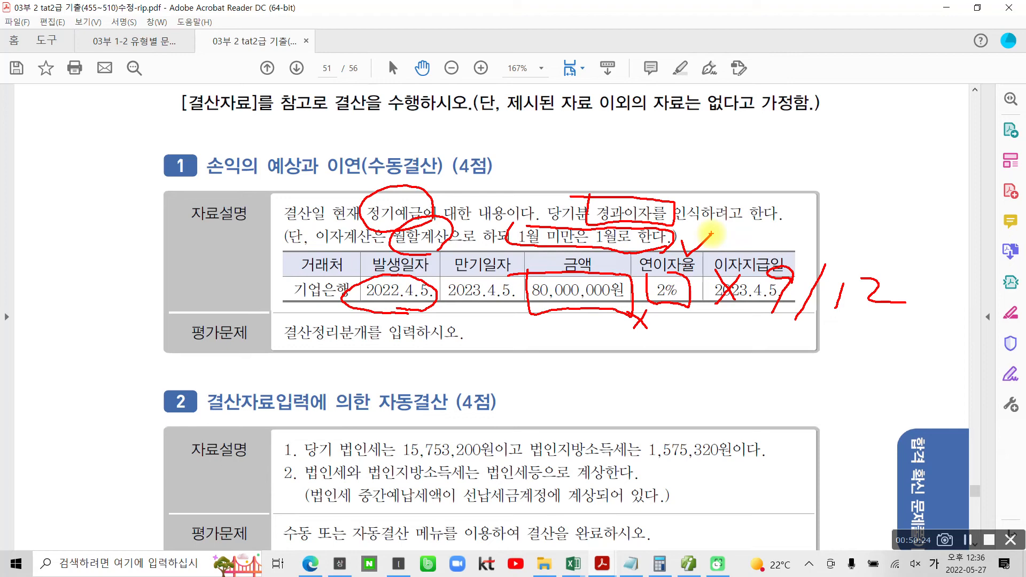
- Handwrite the interest result = 1,200,000원 below the deposit table
left_click_drag(616, 353, 662, 354)
left_click_drag(630, 368, 667, 377)
mouse_move(698, 337)
left_mouse_down()
mouse_move(676, 378)
mouse_move(690, 391)
left_mouse_up()
mouse_move(723, 347)
left_mouse_down()
mouse_move(753, 374)
mouse_move(768, 354)
mouse_move(808, 361)
mouse_move(796, 349)
left_mouse_up()
left_click_drag(812, 381, 809, 390)
mouse_move(837, 347)
left_mouse_down()
mouse_move(850, 361)
mouse_move(838, 347)
left_mouse_up()
mouse_move(864, 345)
left_mouse_down()
mouse_move(858, 369)
mouse_move(867, 348)
mouse_move(878, 359)
left_mouse_up()
mouse_move(898, 344)
left_mouse_down()
mouse_move(886, 369)
mouse_move(903, 347)
left_mouse_up()
left_click_drag(935, 325, 962, 348)
mouse_move(962, 350)
left_mouse_down()
mouse_move(977, 347)
mouse_move(974, 371)
left_mouse_up()
left_click_drag(957, 367, 981, 381)
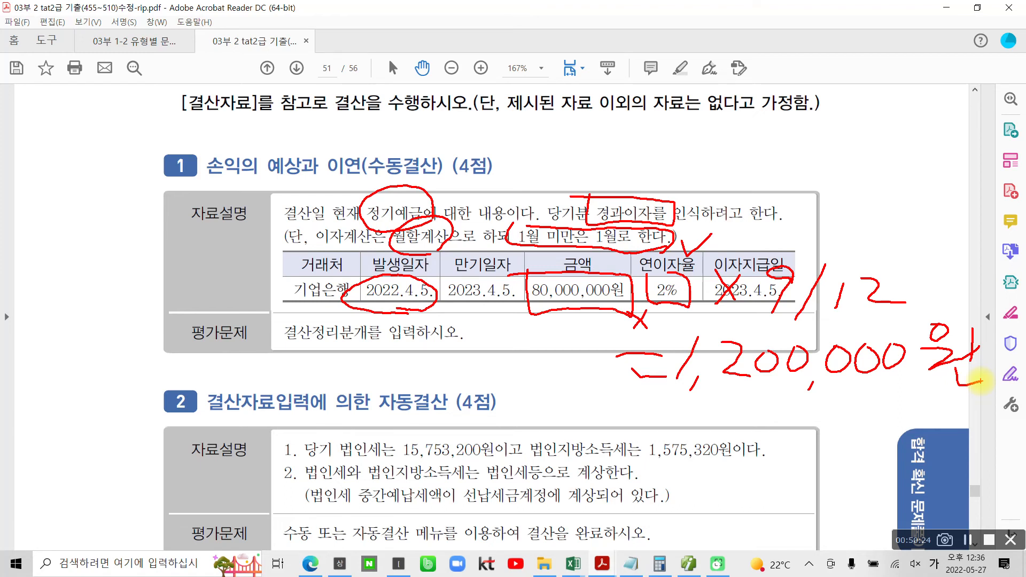
- Circle the space above 인식하려고, check the maturity date 2023.4.5., and mark 예상과 이연 in the item 1 heading
mouse_move(670, 224)
left_mouse_down()
mouse_move(804, 170)
mouse_move(674, 230)
left_mouse_up()
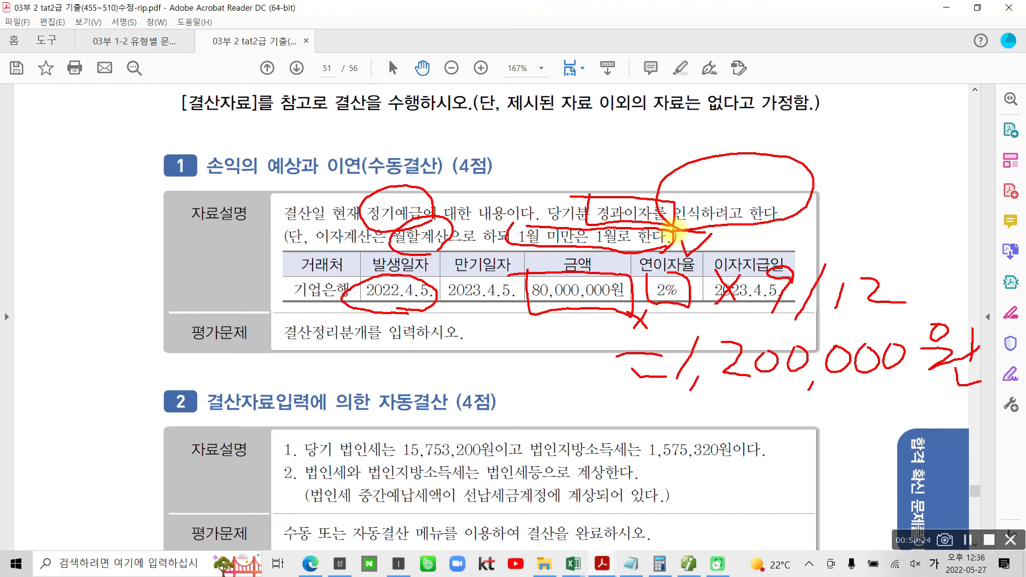
left_click_drag(481, 320, 500, 309)
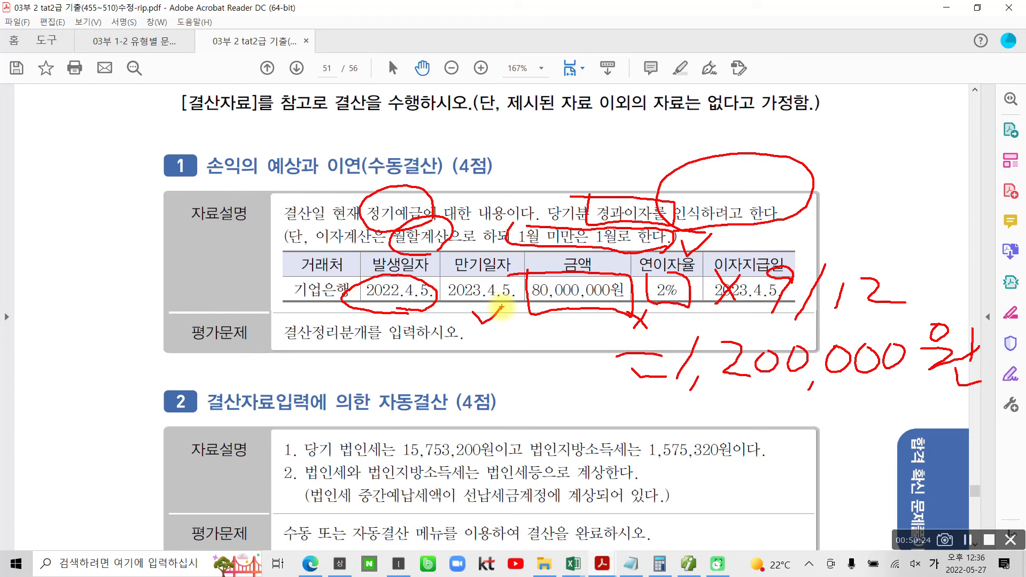
mouse_move(311, 161)
left_mouse_down()
mouse_move(324, 134)
mouse_move(329, 201)
left_mouse_up()
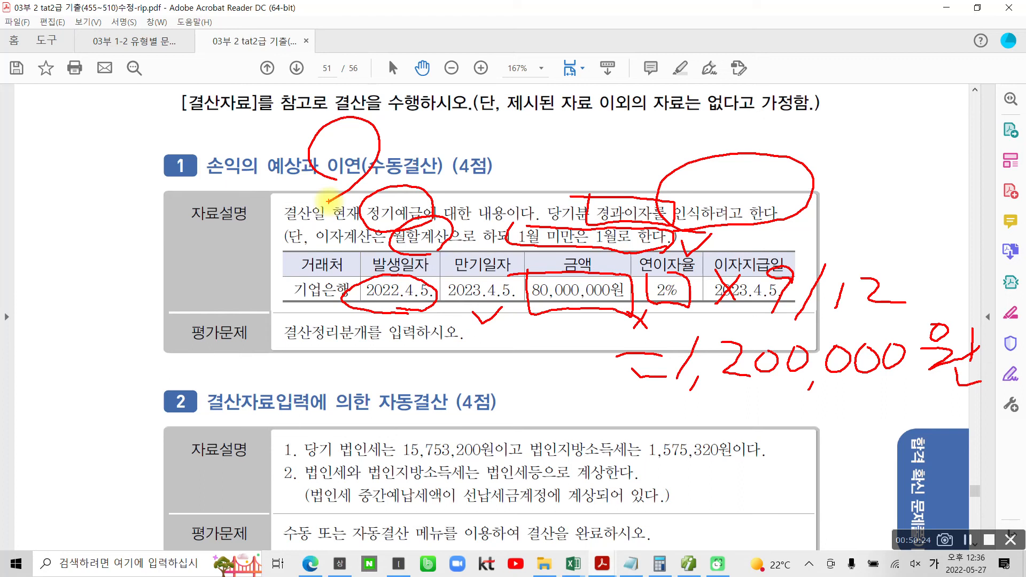
mouse_move(283, 150)
left_mouse_down()
mouse_move(259, 176)
mouse_move(289, 195)
left_mouse_up()
mouse_move(365, 128)
left_mouse_down()
mouse_move(333, 158)
mouse_move(378, 171)
left_mouse_up()
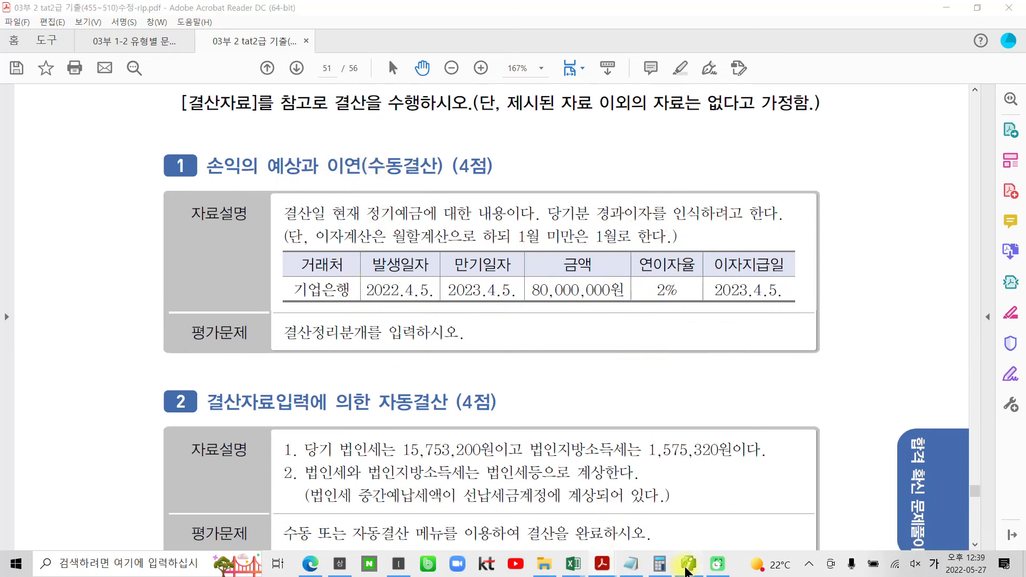
- Switch to the accounting program and add a December 31 debit line for account 116 미수수익 with 1,200,000
left_click(689, 564)
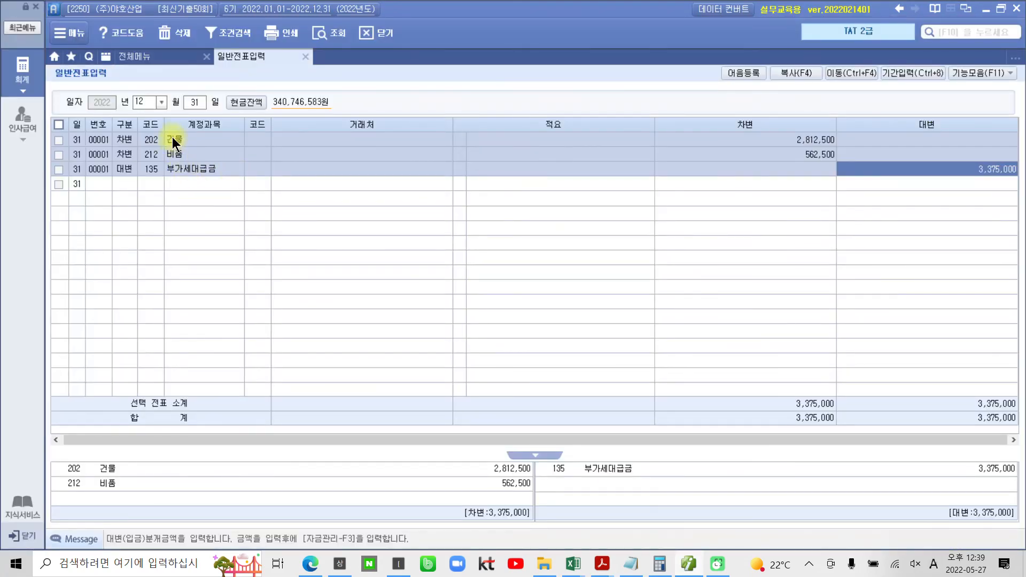
left_click(127, 183)
type("3")
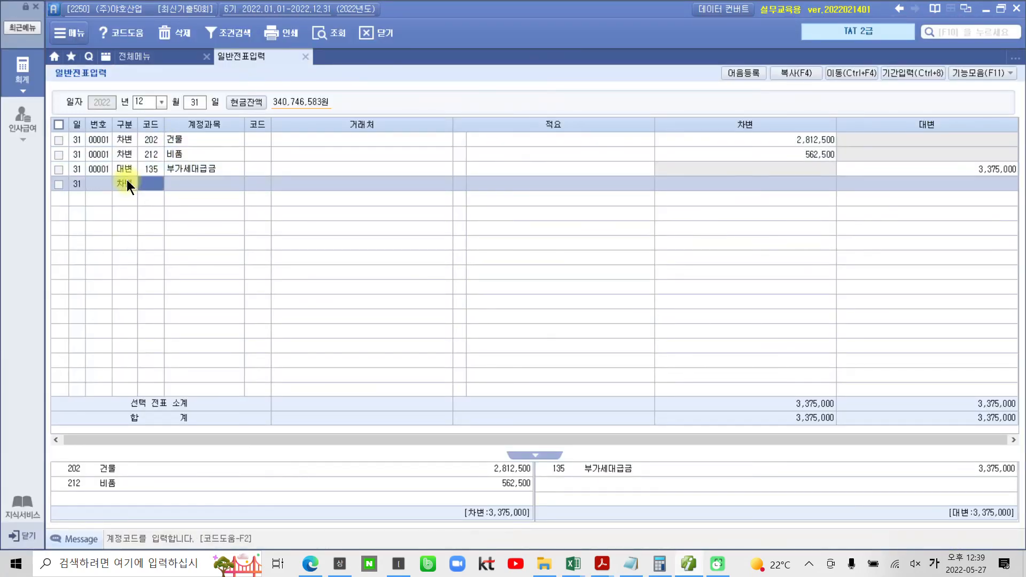
type("미수")
key("Return")
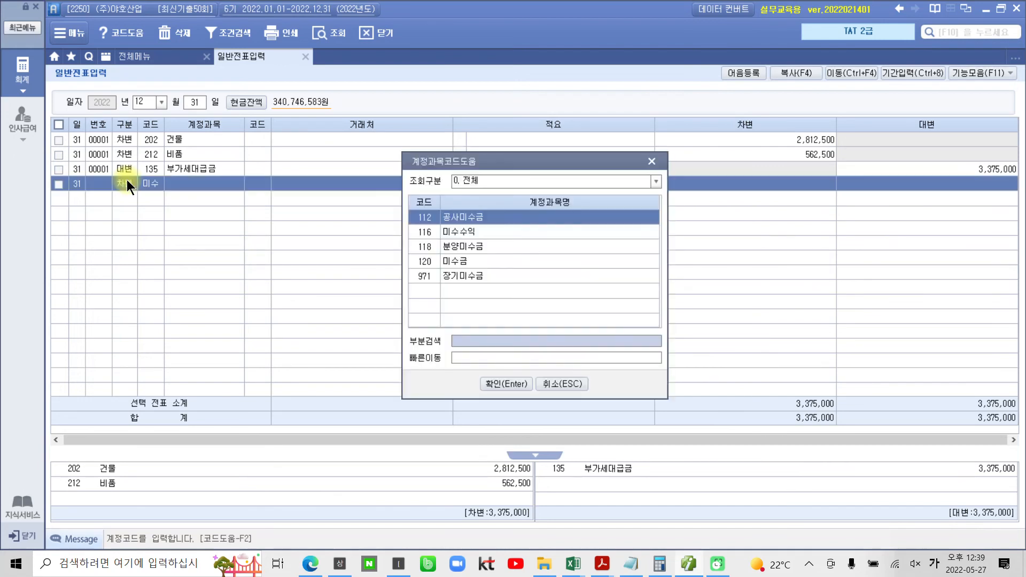
key("Down")
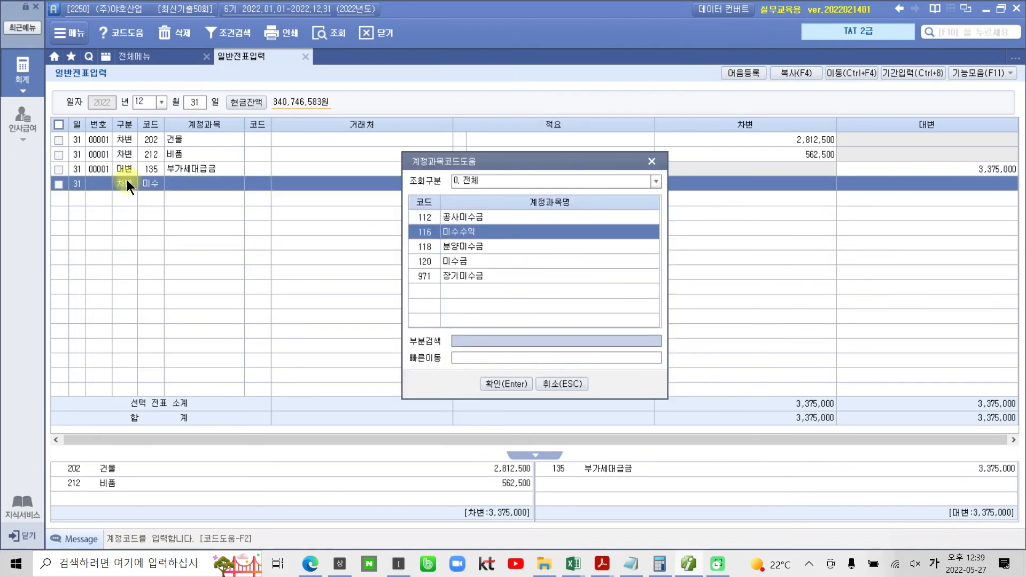
key("Return")
key("Return")
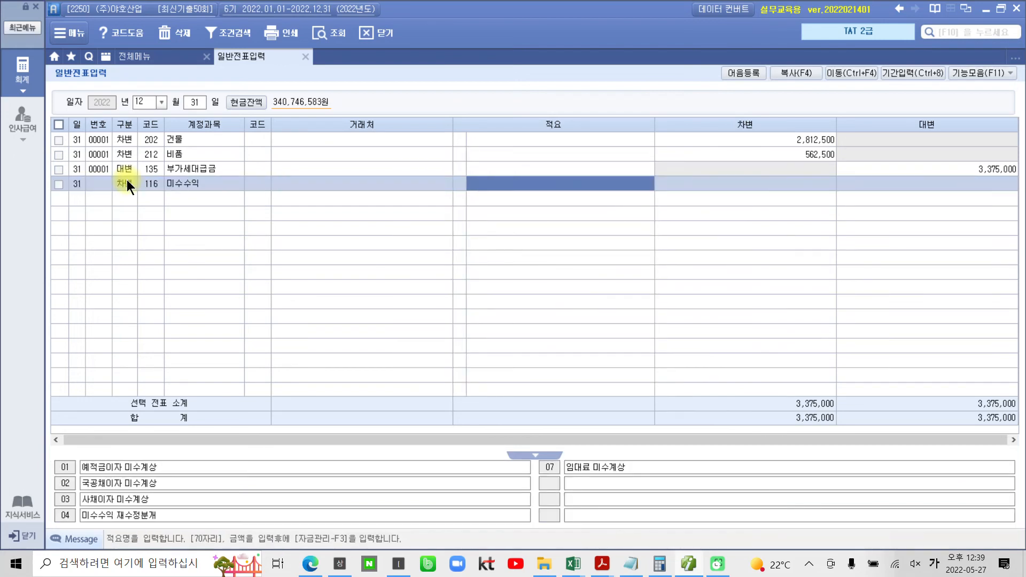
key("Return")
type("1200000")
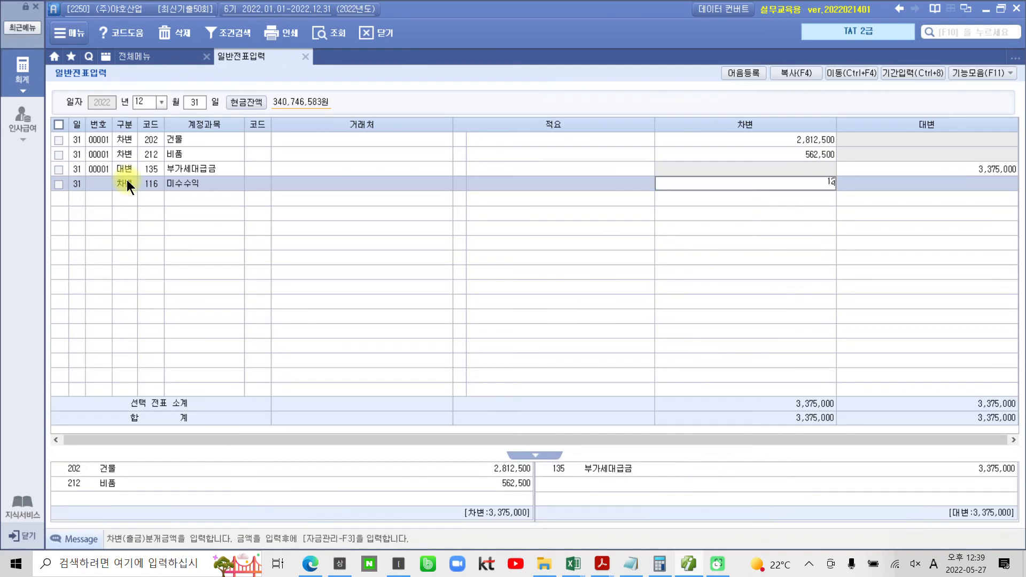
key("Return")
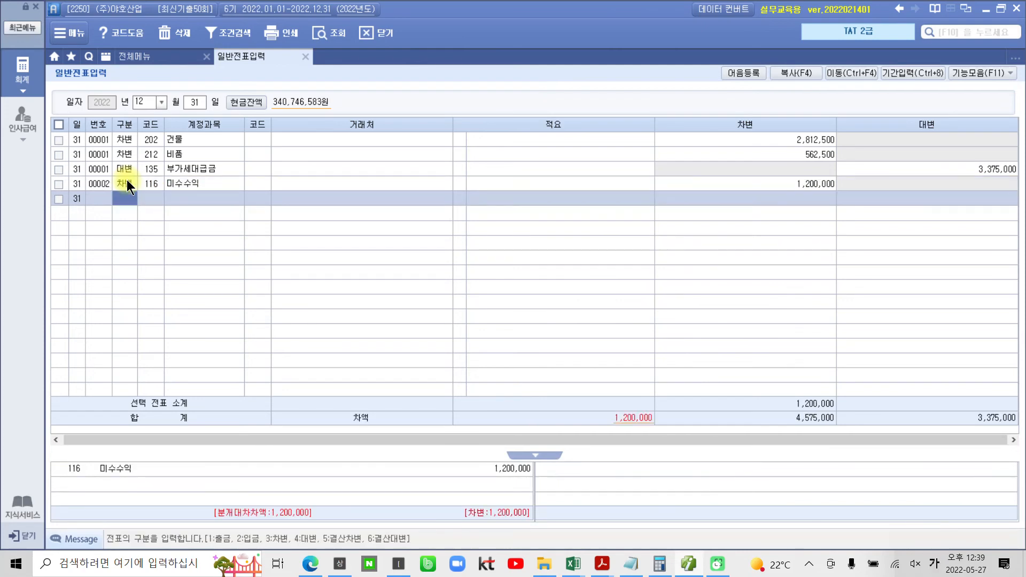
- Add the matching credit line for account 901 이자수익 with 1,200,000
type("4")
type("이자")
key("Return")
key("Down")
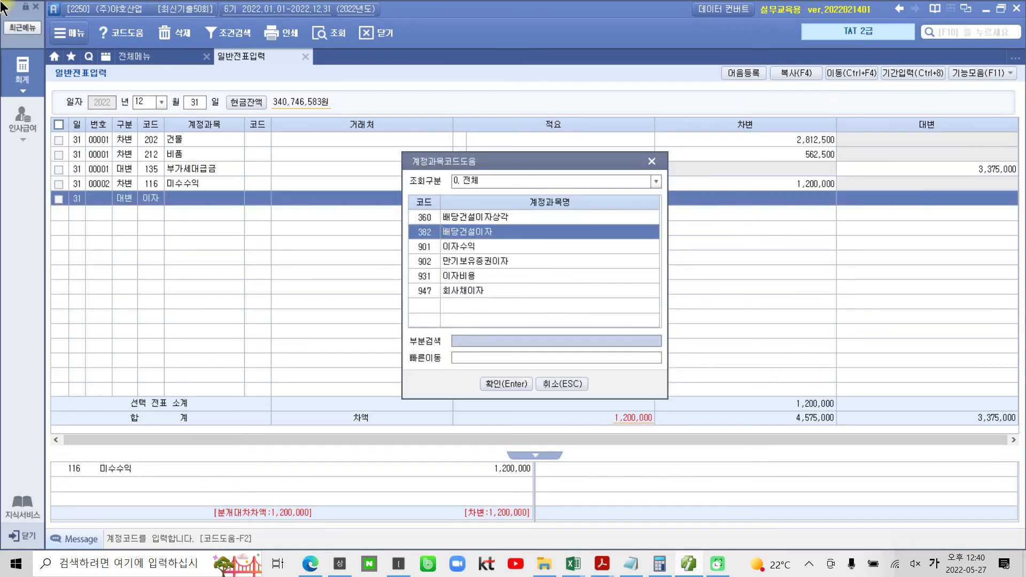
key("Down")
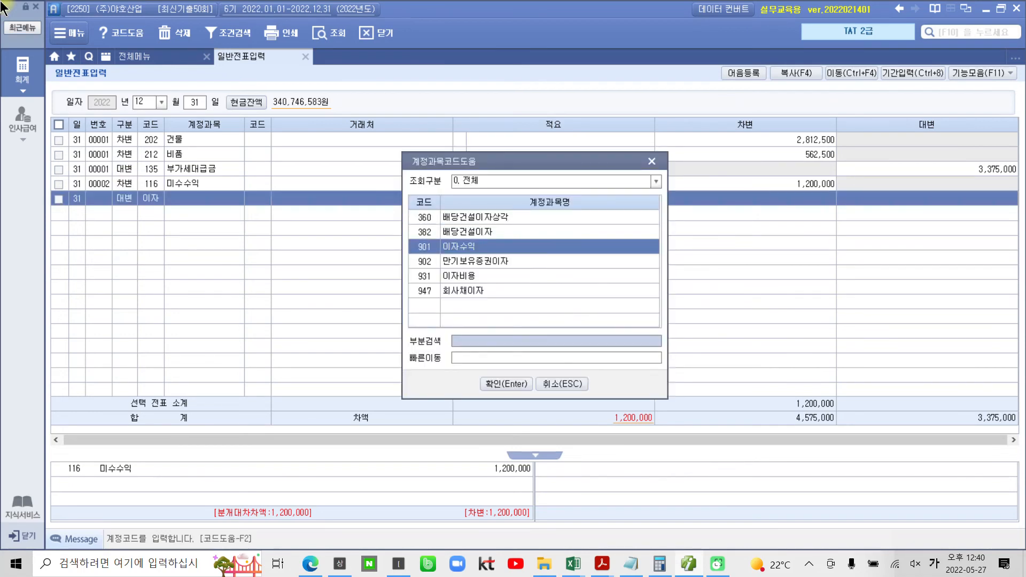
key("Return")
key("Return")
key("Return")
key("Return")
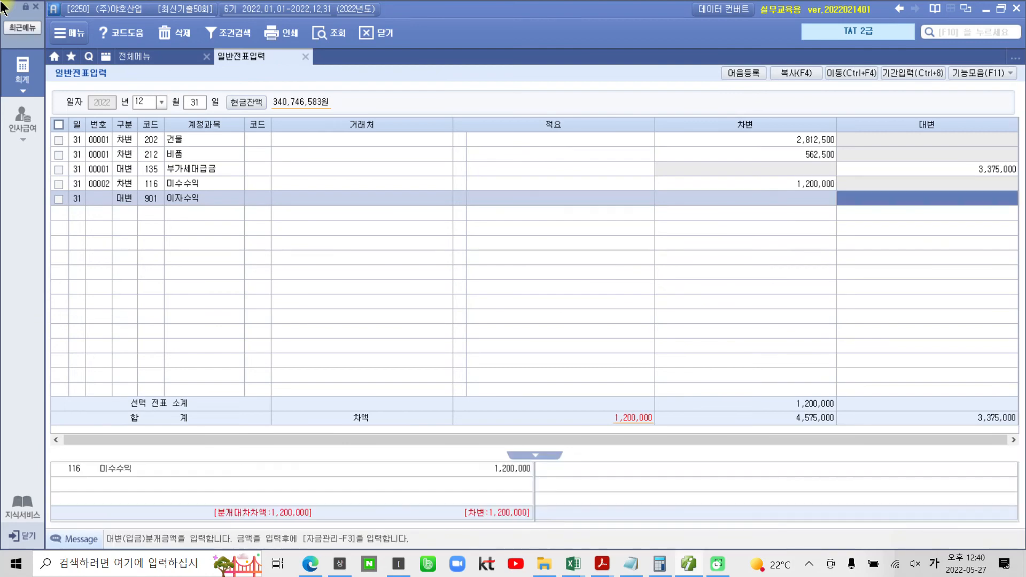
type("1200000")
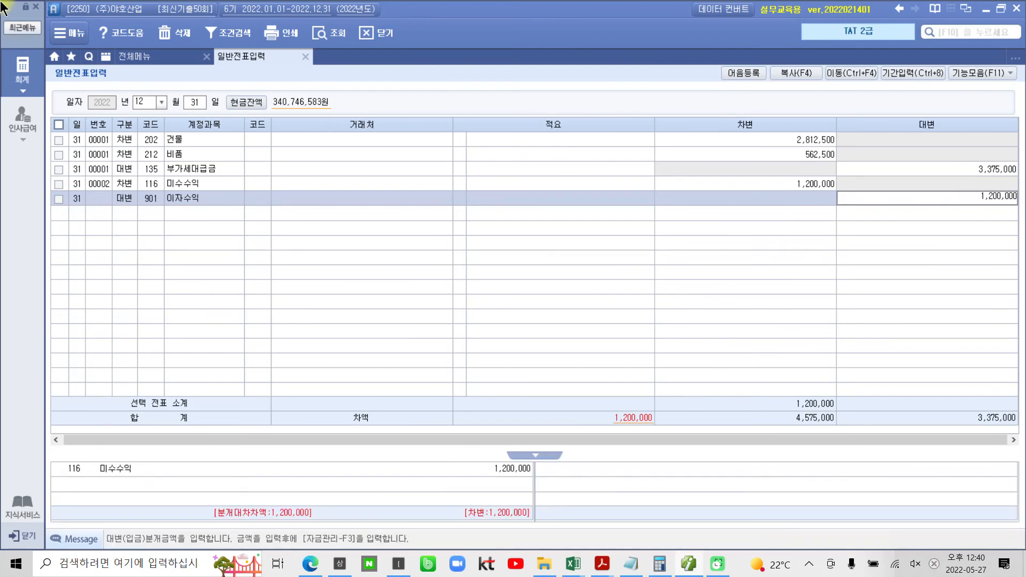
key("Return")
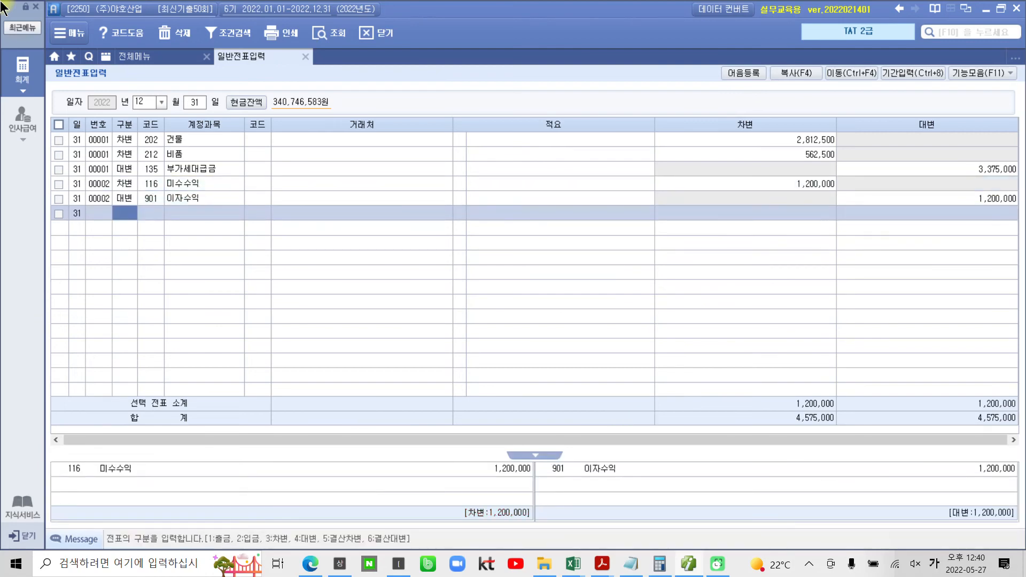
left_click(155, 198)
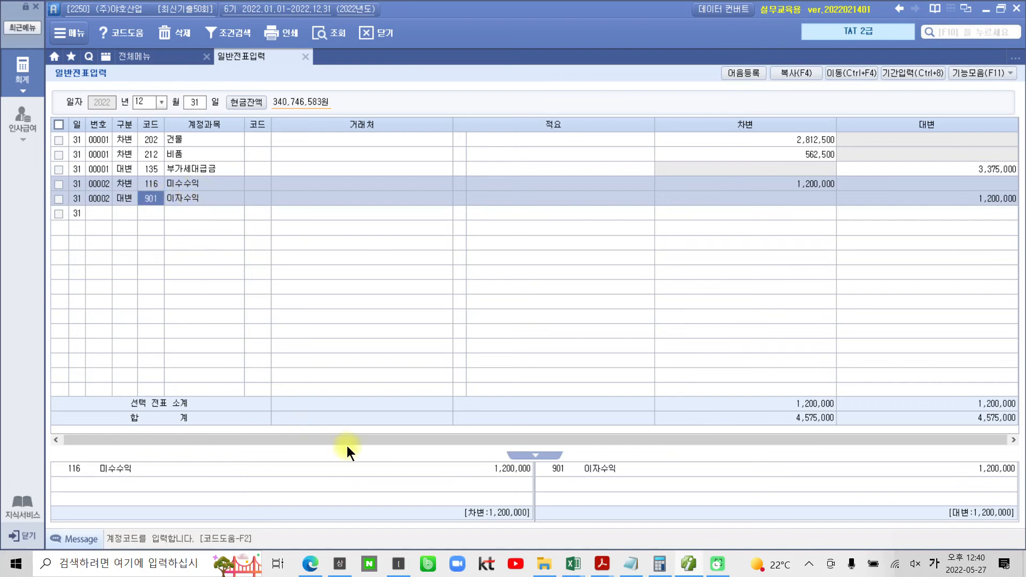
- Switch to the exam PDF and mark item 2's tax amounts, 법인세등 and the prepaid-tax note in red, then clear the marks
left_click(602, 564)
left_click(639, 521)
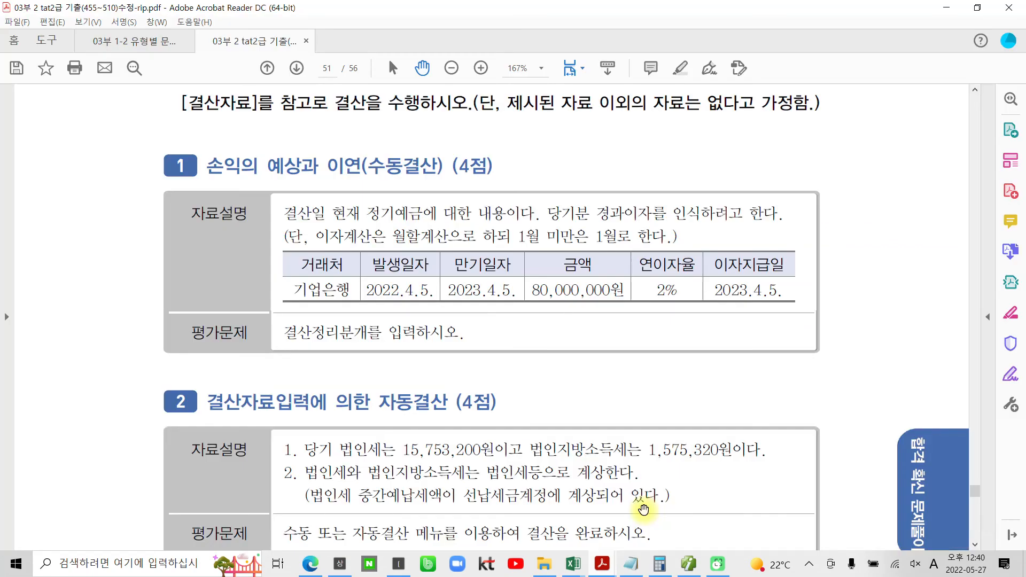
scroll(513, 455, "down", 3)
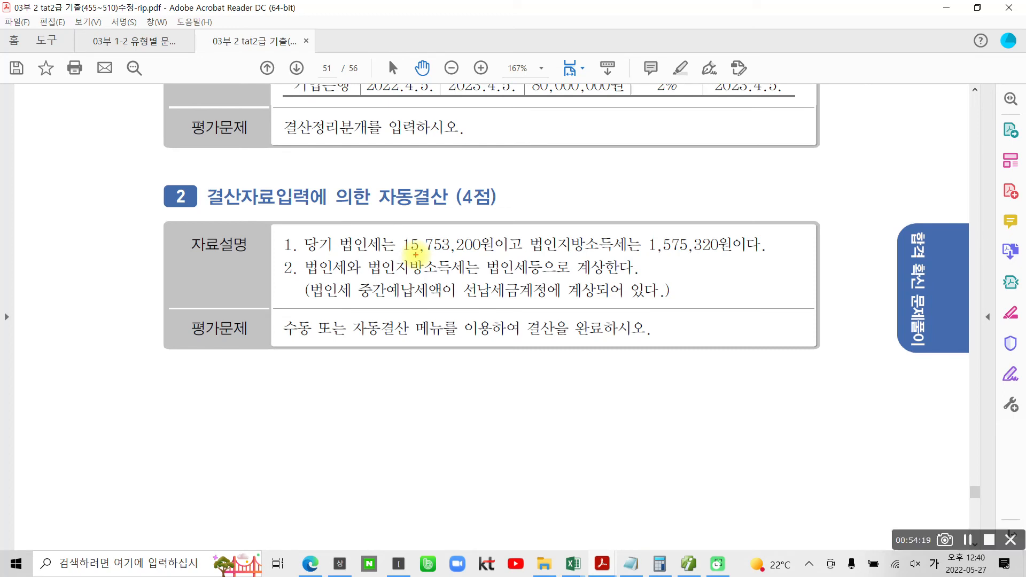
mouse_move(395, 226)
left_mouse_down()
mouse_move(417, 257)
mouse_move(700, 258)
mouse_move(710, 235)
mouse_move(396, 231)
left_mouse_up()
mouse_move(304, 284)
left_mouse_down()
mouse_move(459, 279)
mouse_move(526, 261)
mouse_move(544, 299)
left_mouse_up()
left_click_drag(586, 292, 669, 290)
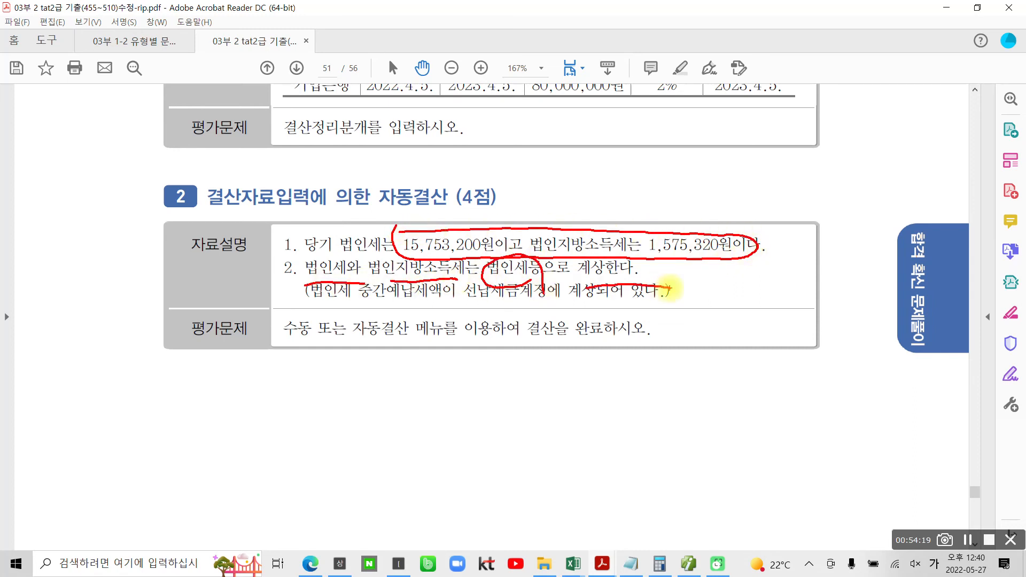
mouse_move(516, 313)
left_mouse_down()
mouse_move(454, 327)
mouse_move(496, 345)
left_mouse_up()
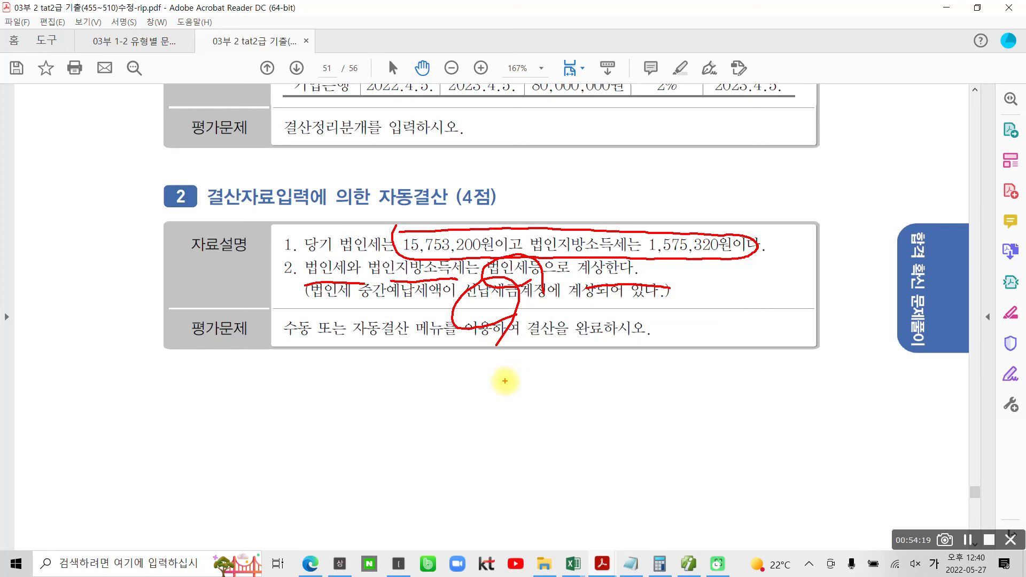
key("Escape")
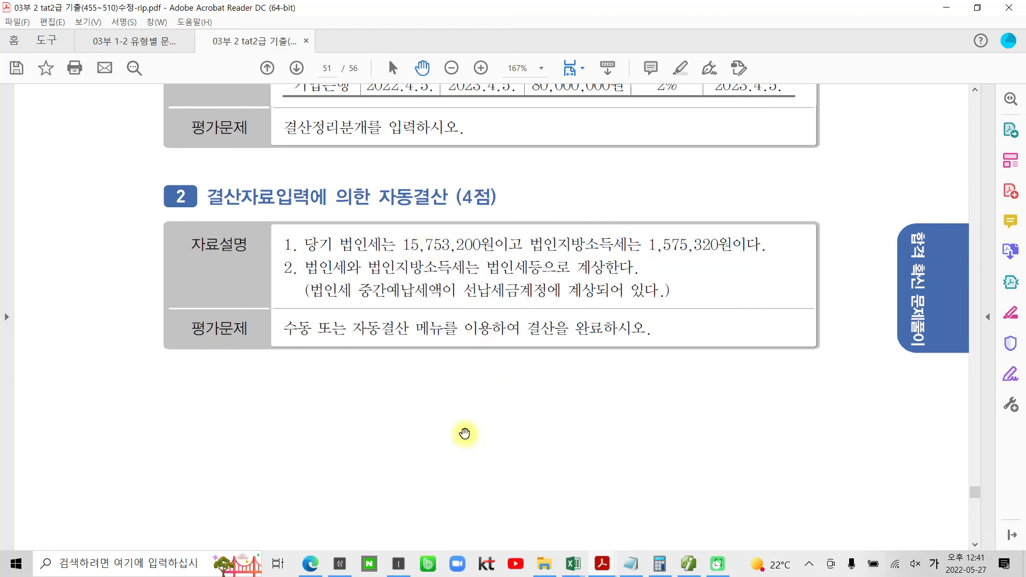
- Return to the accounting program, query the 합계잔액시산표 as of December 31, 2022 and box the 선납세금 debit balance in red
left_click(691, 567)
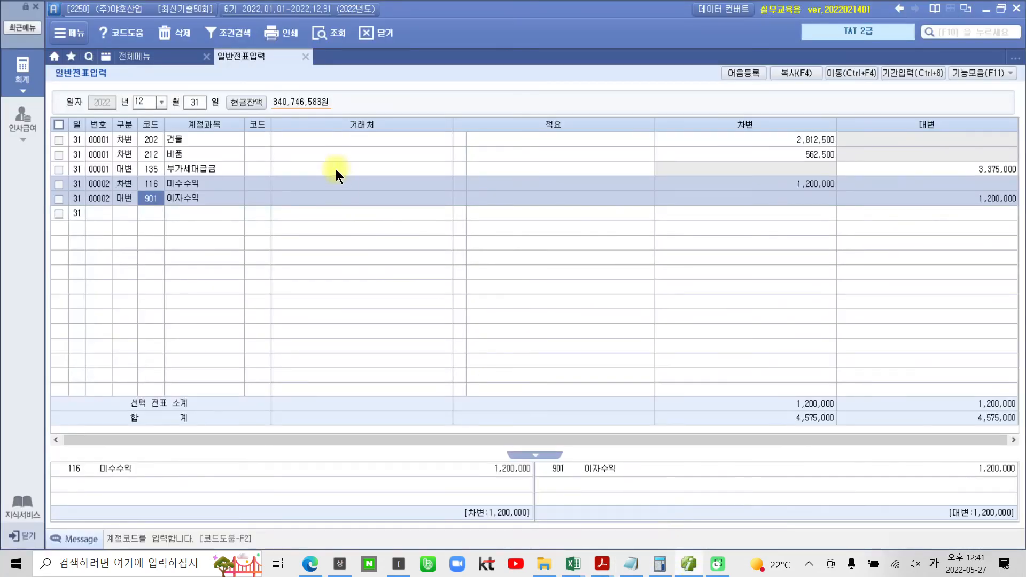
left_click(165, 60)
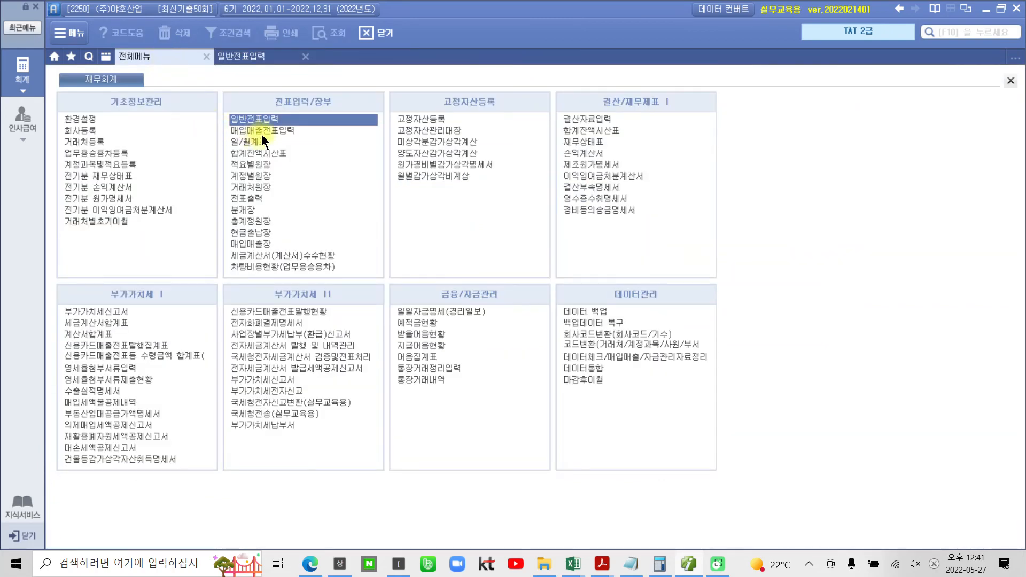
left_click(274, 155)
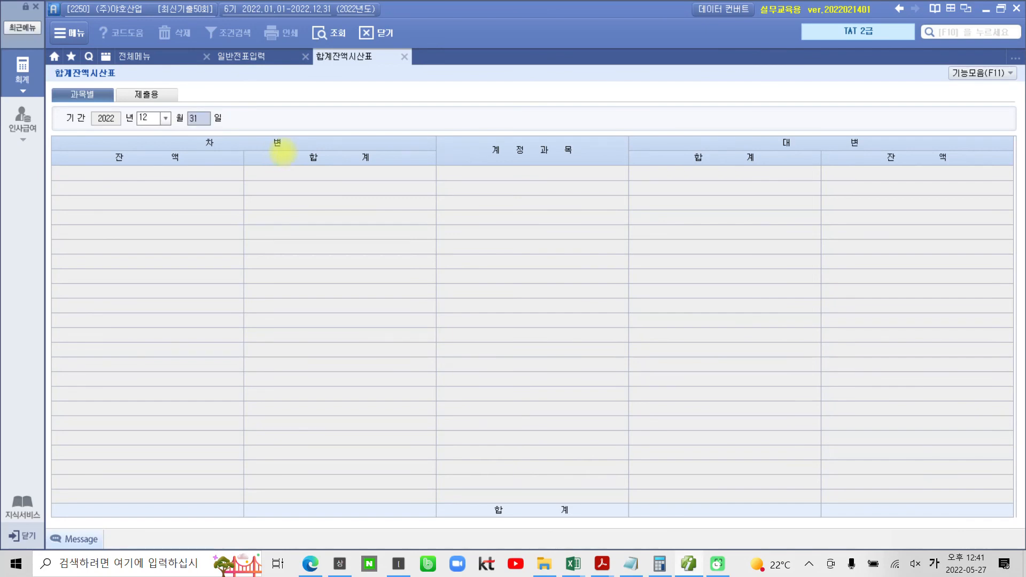
key("Return")
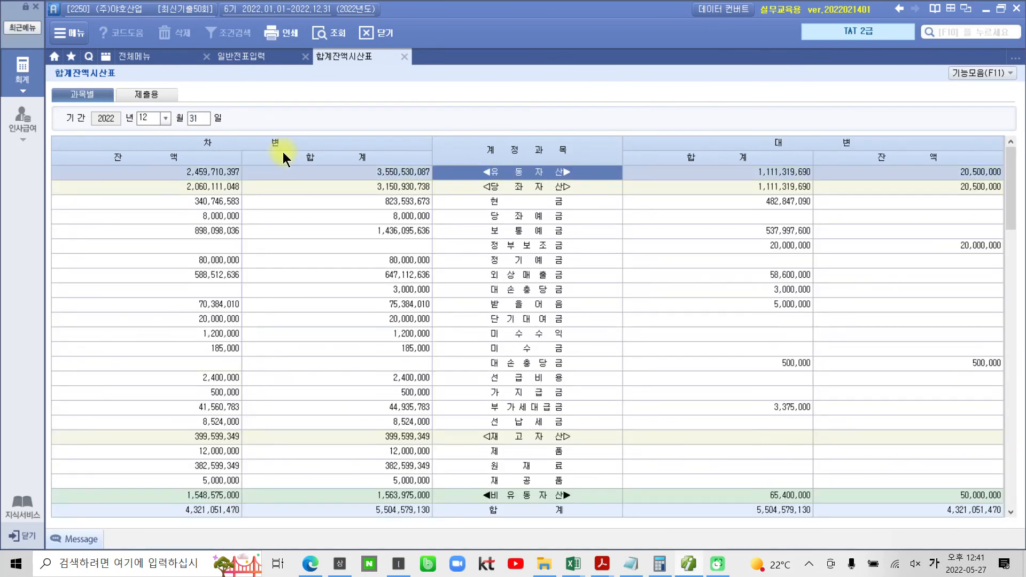
left_click(506, 424)
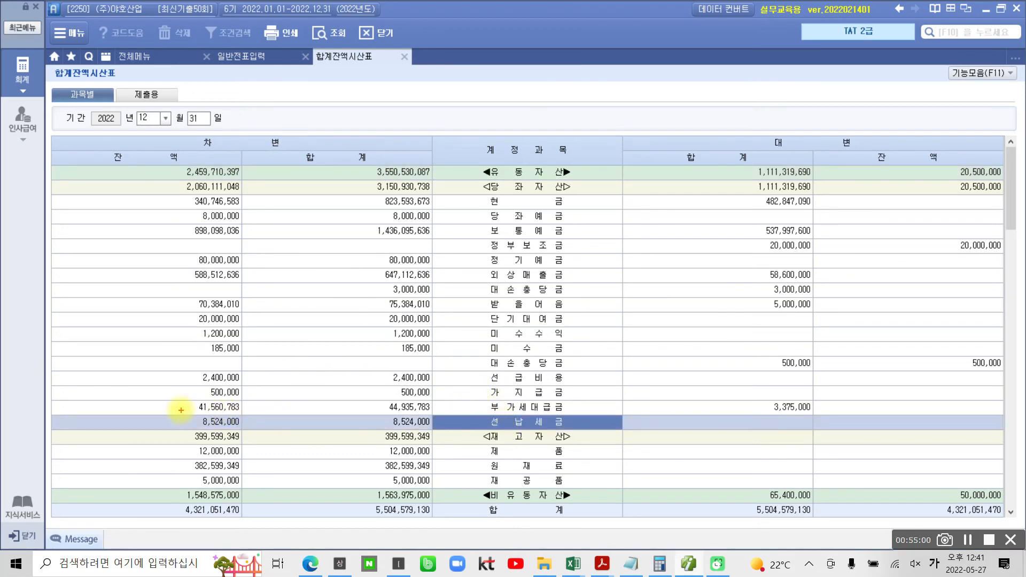
mouse_move(172, 410)
left_mouse_down()
mouse_move(270, 441)
mouse_move(275, 432)
left_mouse_up()
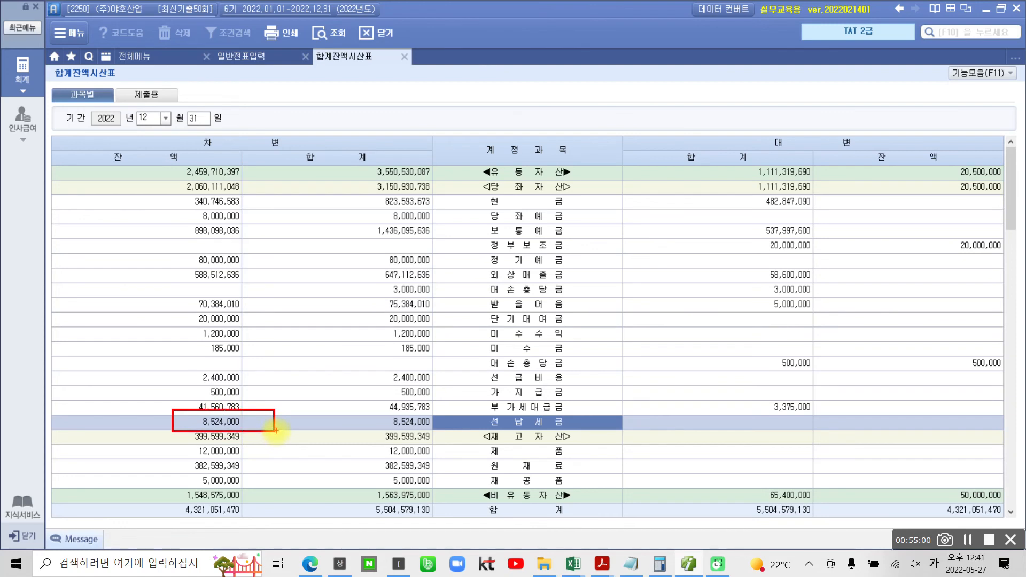
left_click(226, 424)
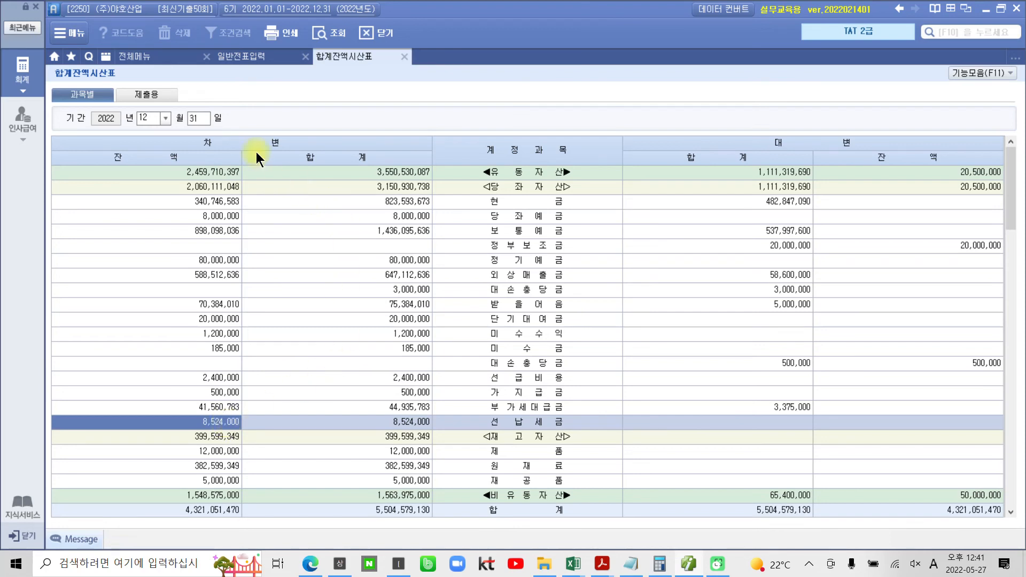
- Return to 일반전표입력 and add a December 31 credit line for account 136 선납세금 with 8,524,000
left_click(234, 59)
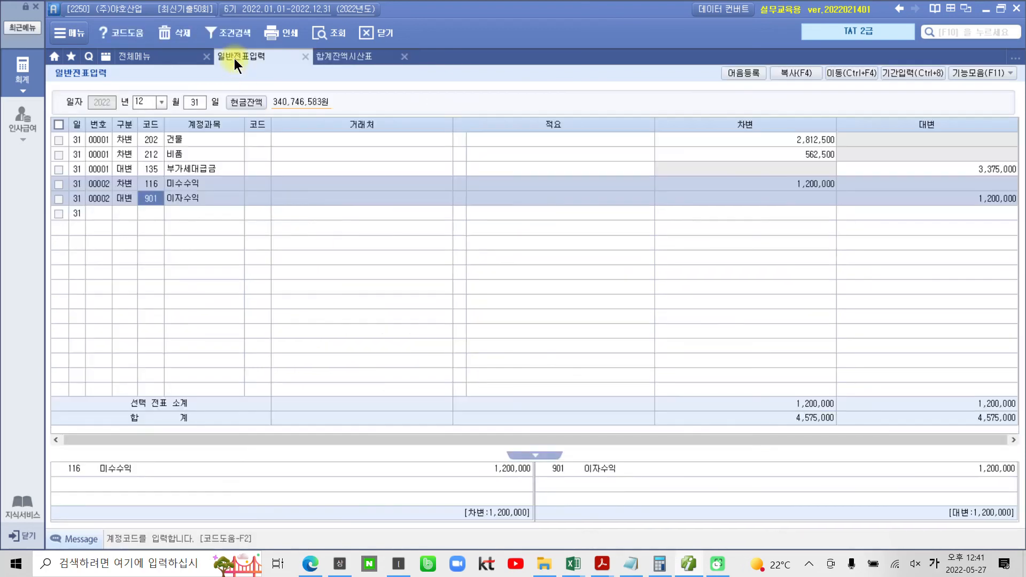
left_click(124, 213)
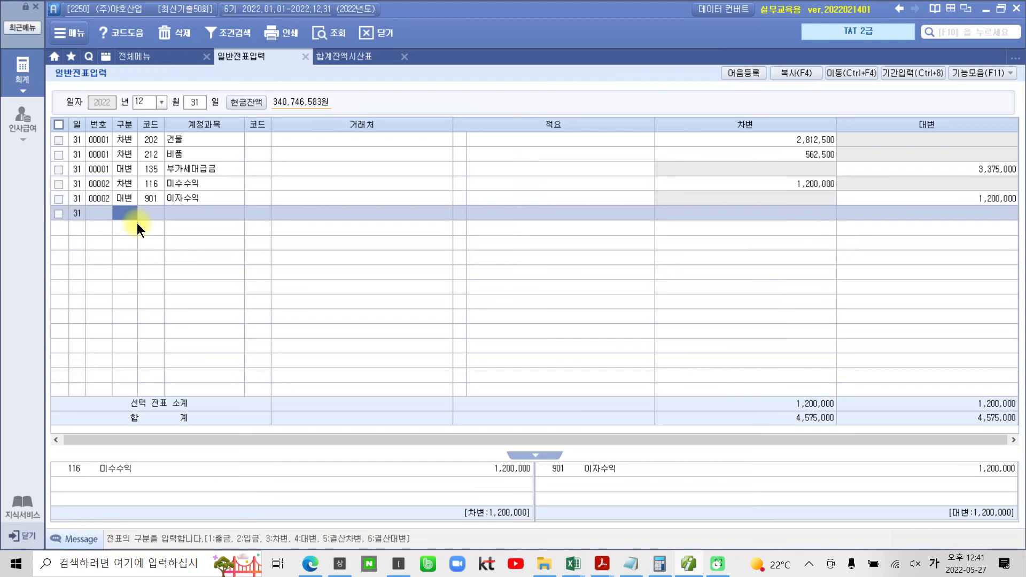
type("4")
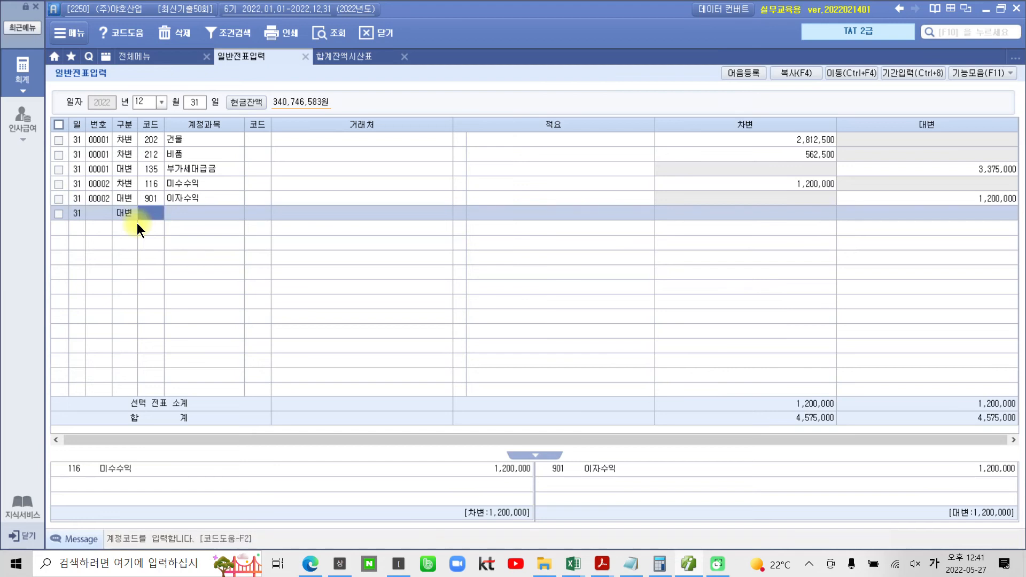
type("136")
key("Return")
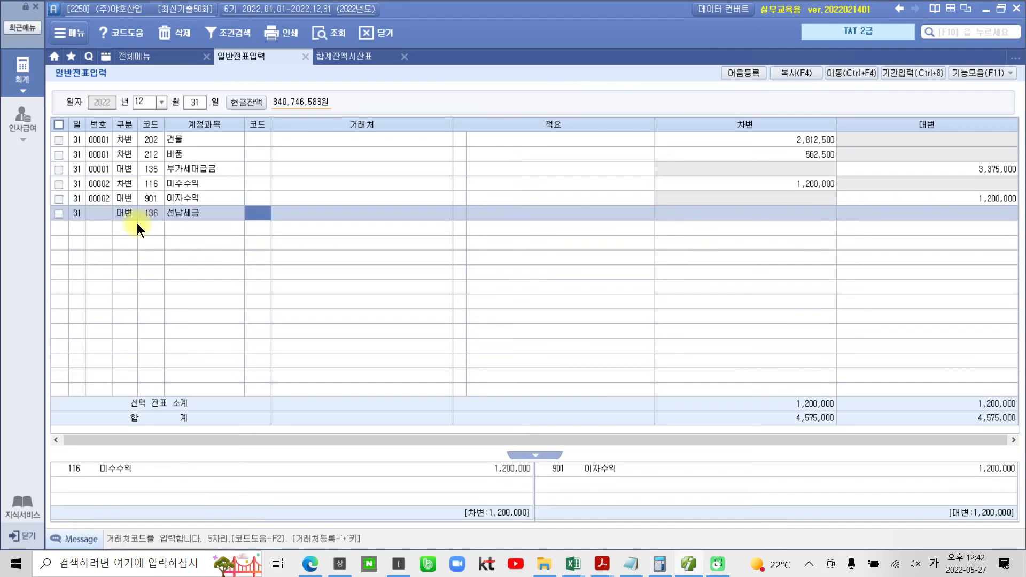
key("Return")
key("Return")
key("Return")
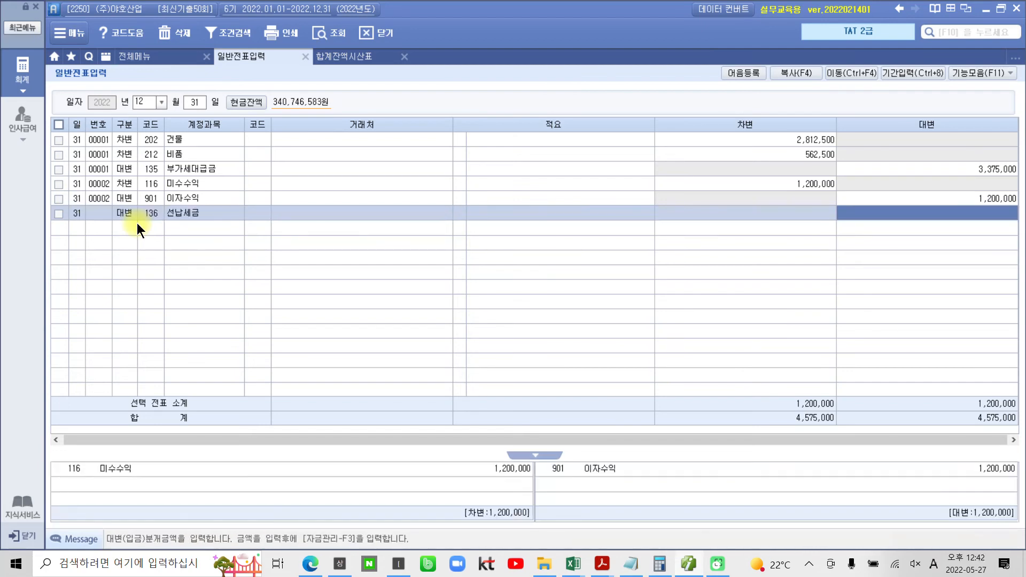
type("8524000")
key("Return")
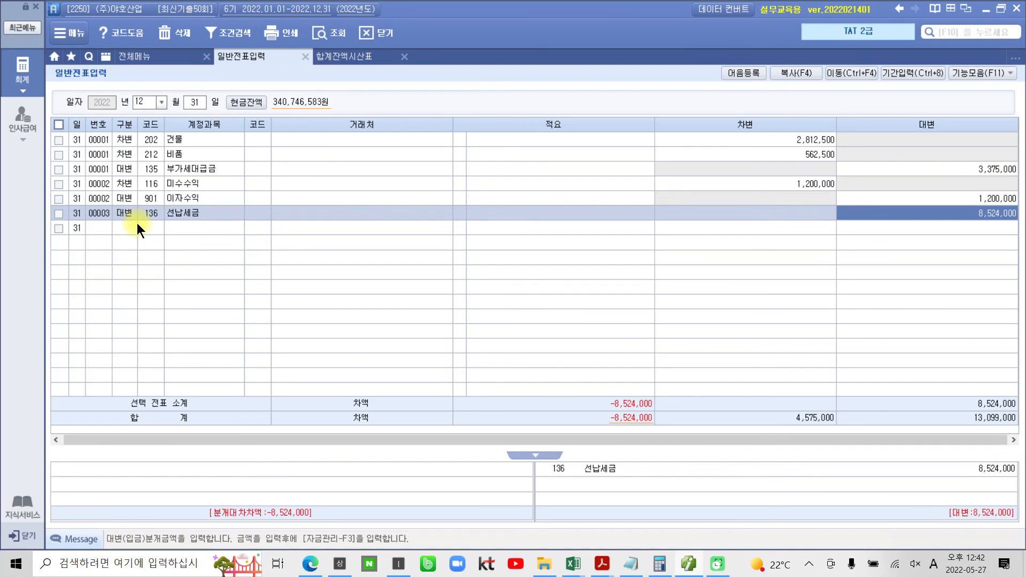
- Add a December 31 debit line for account 998 법인세등 with 8,524,000 to offset the 선납세금 credit
left_click(137, 223)
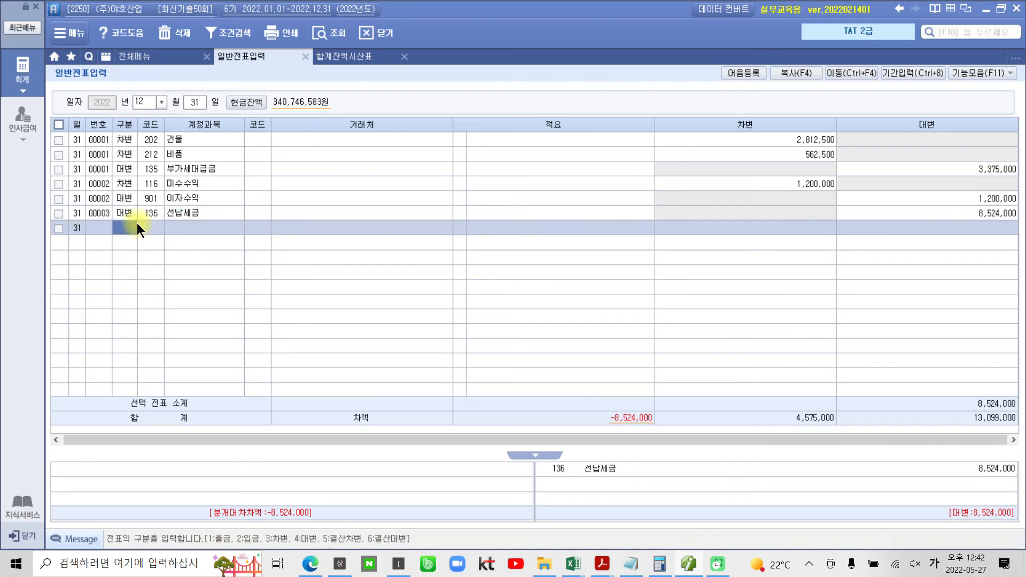
type("3")
key("Return")
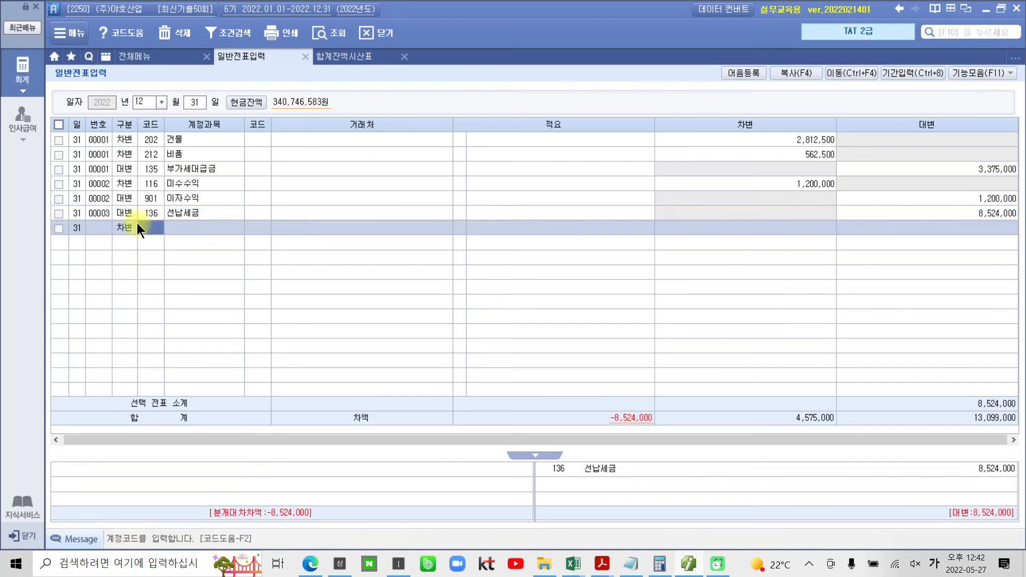
type("법인")
key("Return")
key("Down")
key("Down")
key("Down")
key("Down")
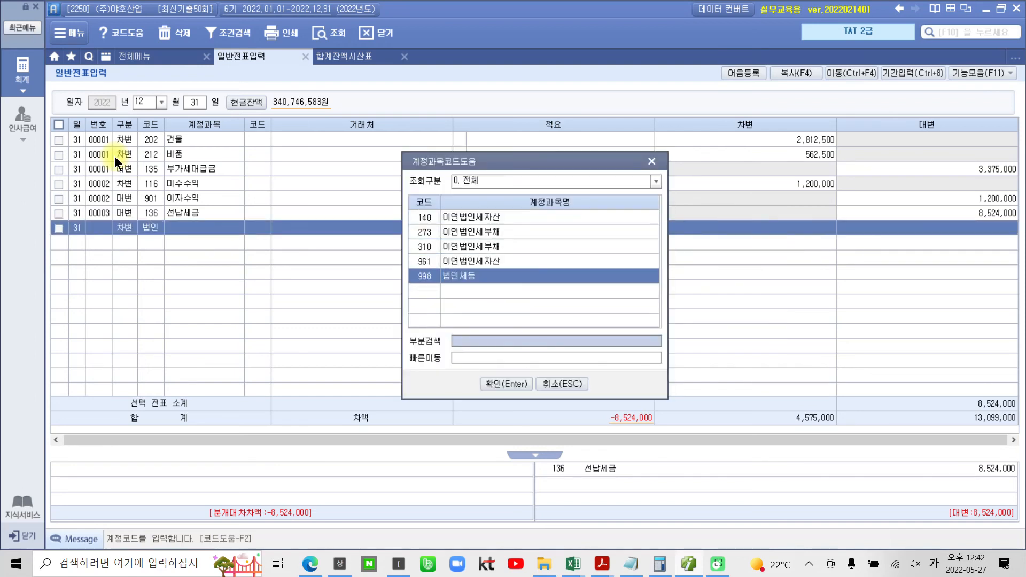
key("Return")
key("Return")
key("Return")
key("Return")
key("Return")
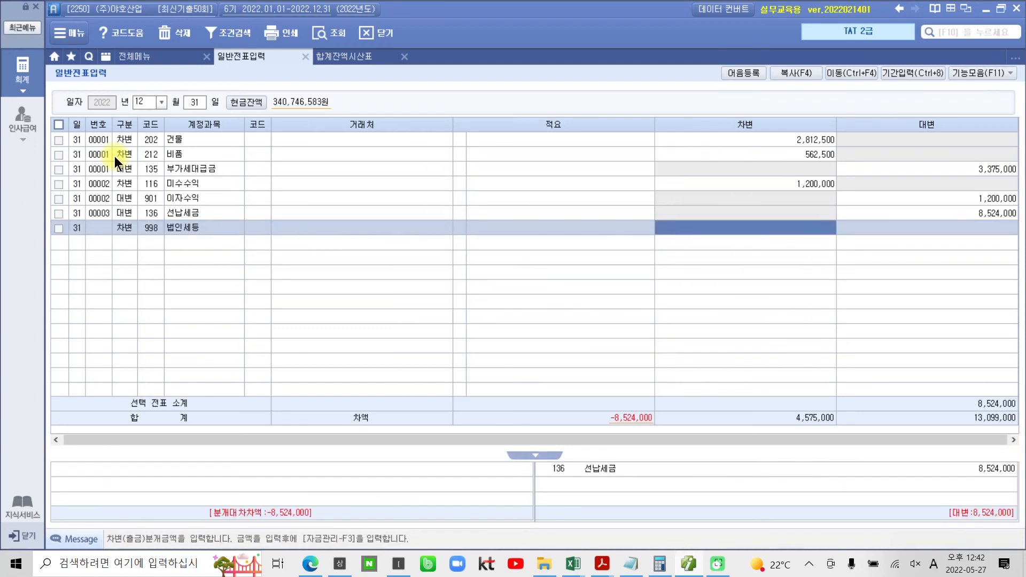
key("Return")
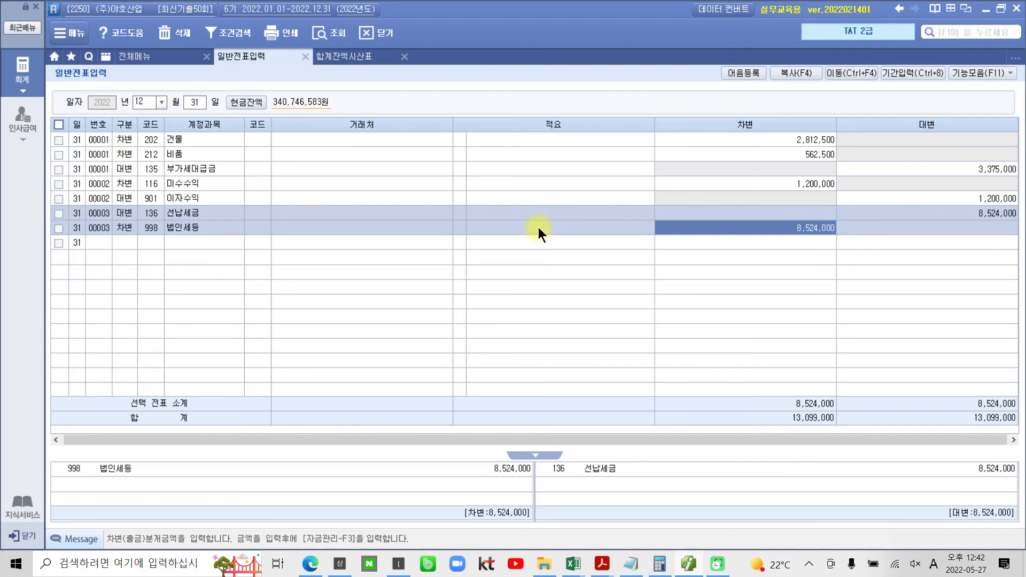
- Switch to the exam PDF and examine item 2's heading, selecting the words 결산자료입력 and then clearing the selection
left_click(688, 566)
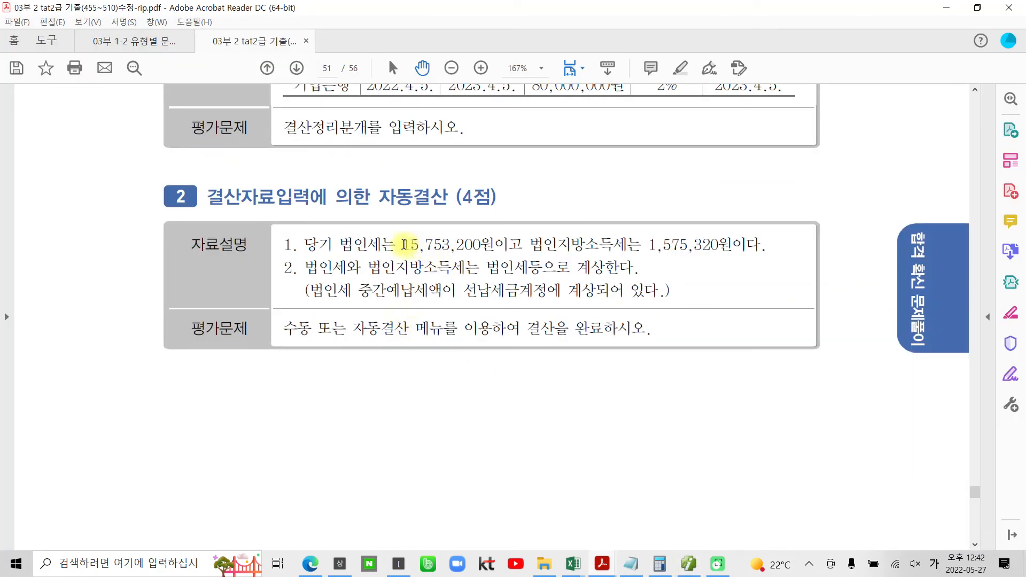
left_click_drag(213, 196, 310, 201)
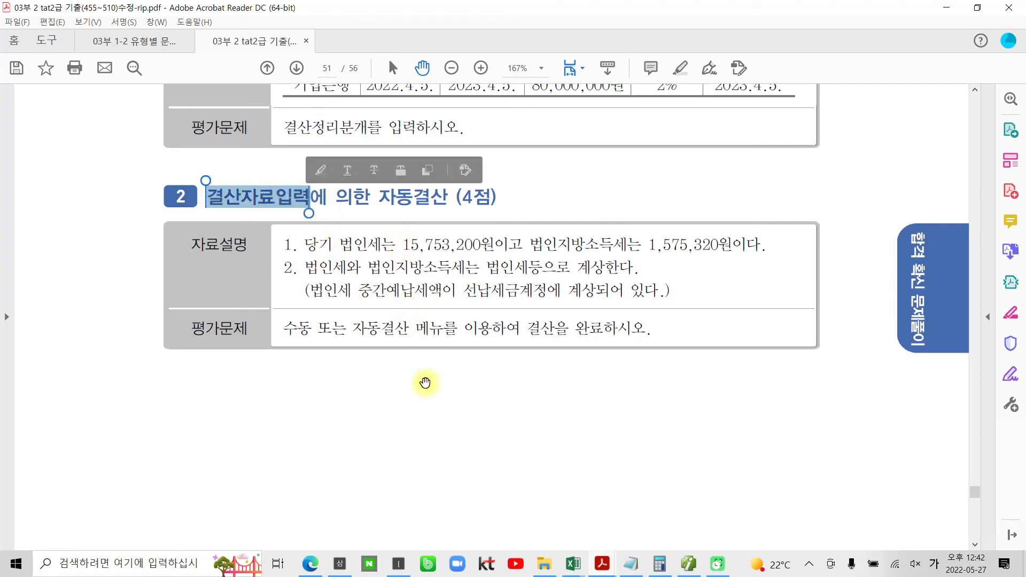
left_click(425, 383)
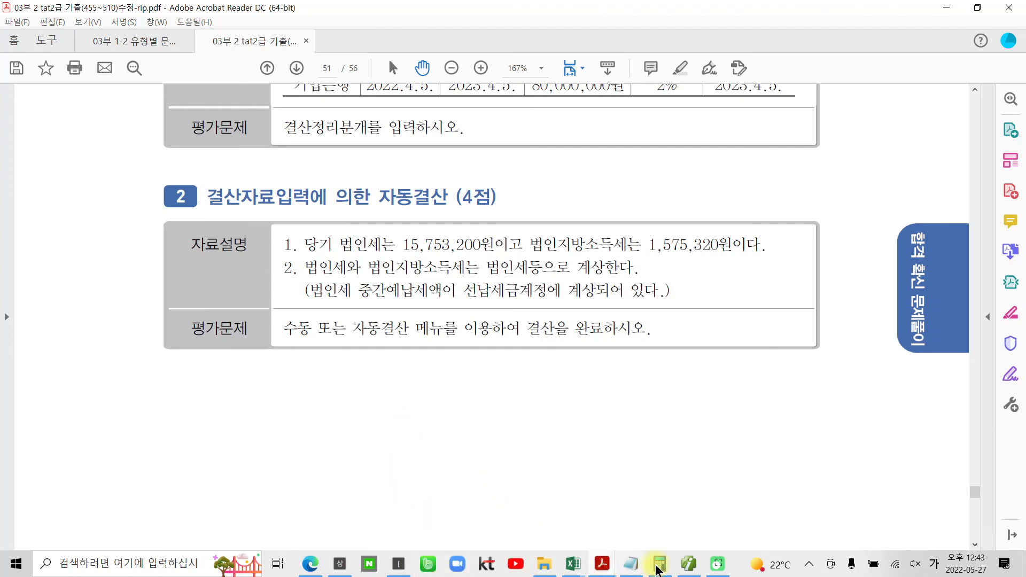
- Return to the accounting program, box 결산자료입력 in red, and open it for January through December 2022
left_click(689, 564)
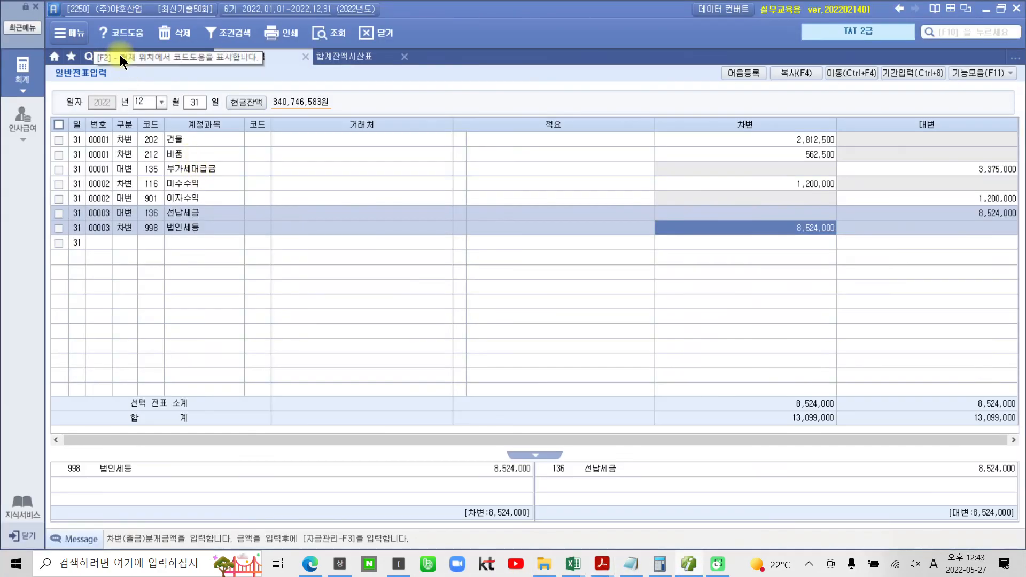
left_click(124, 54)
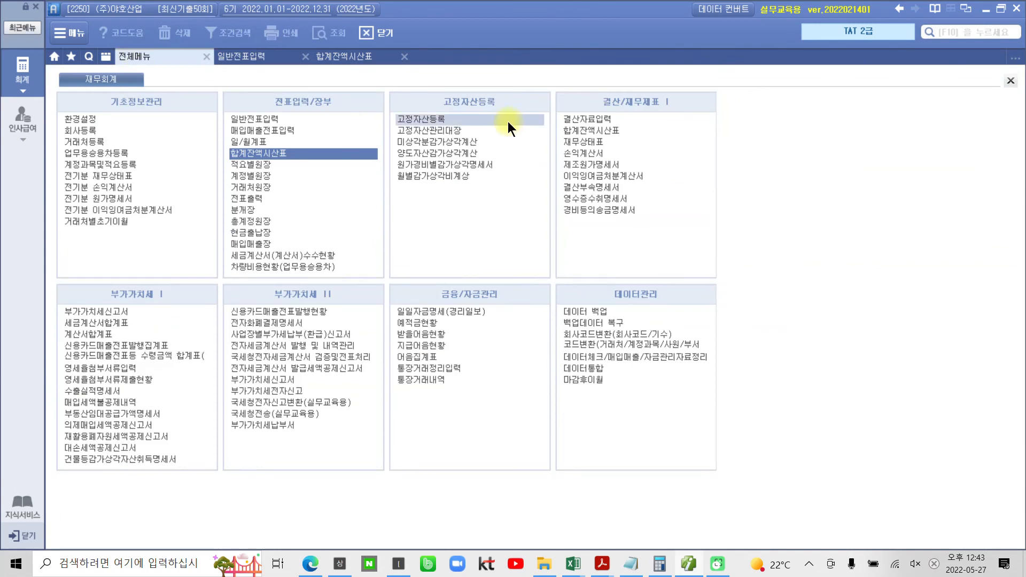
left_click_drag(552, 107, 660, 126)
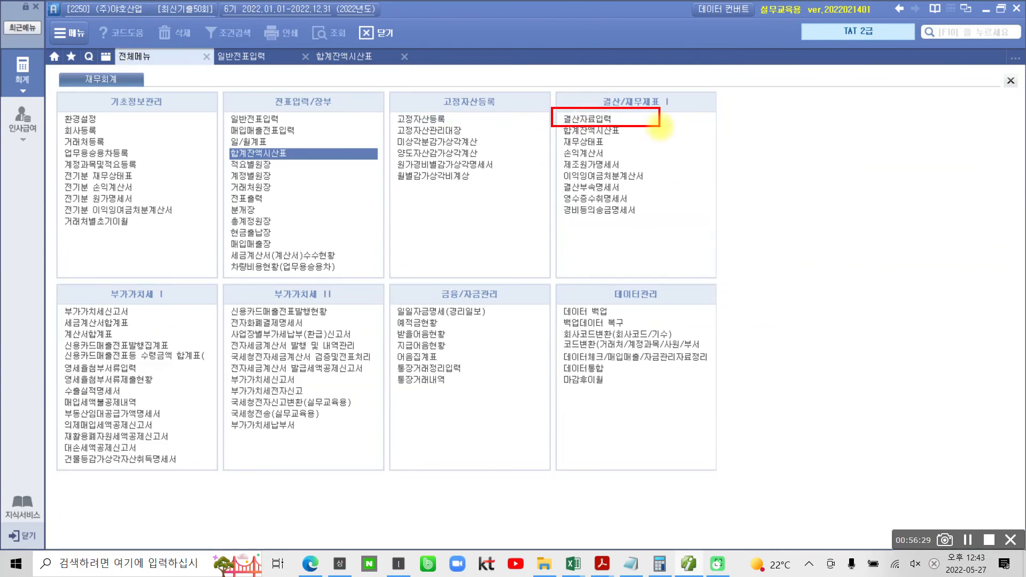
left_click(582, 121)
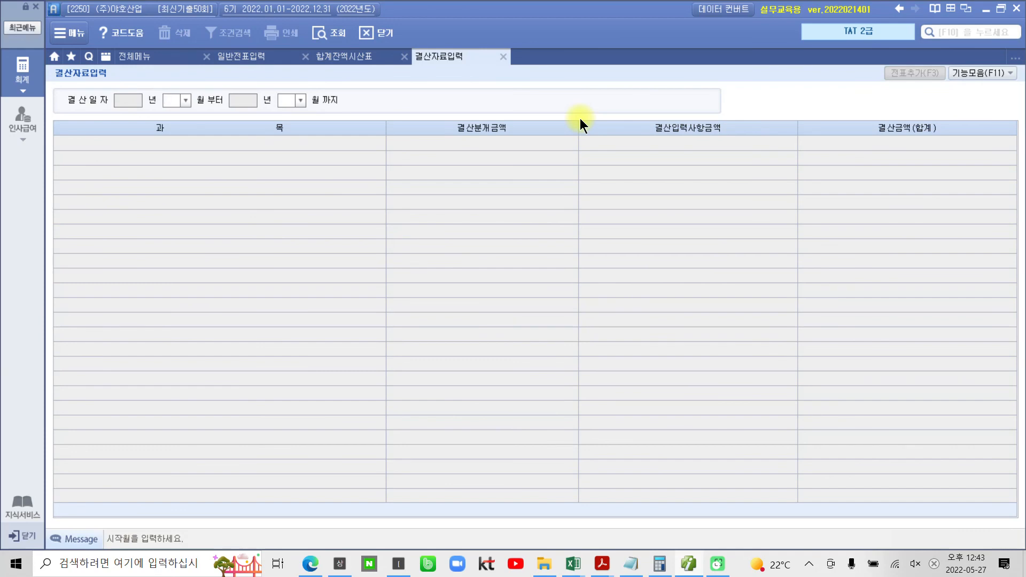
type("1")
key("Return")
type("12")
key("Return")
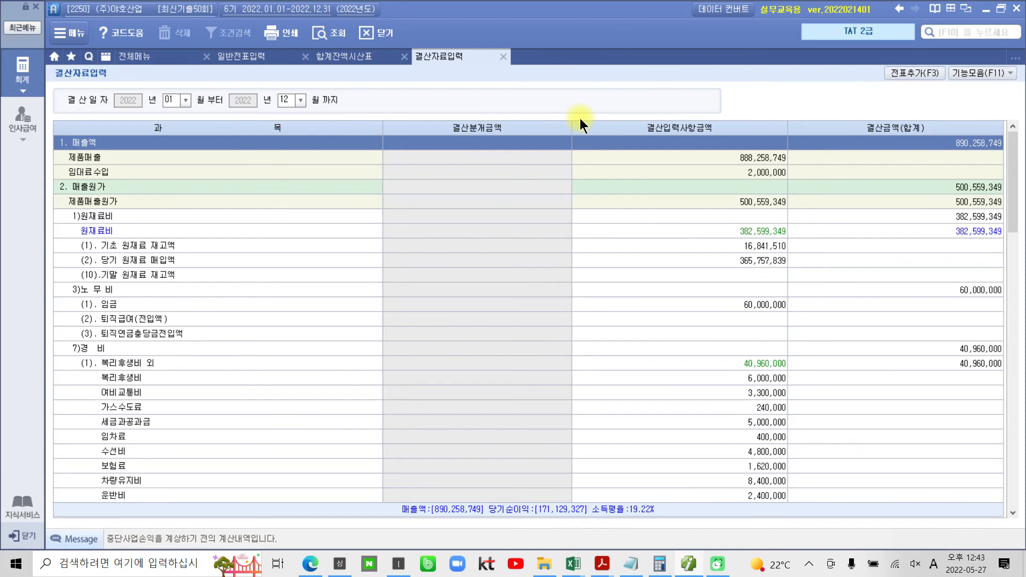
- Select the 법인세 계상 input cell, put red check marks beside the 법인세등 and 법인세 계상 amounts, and clear the marks
scroll(578, 210, "down", 15)
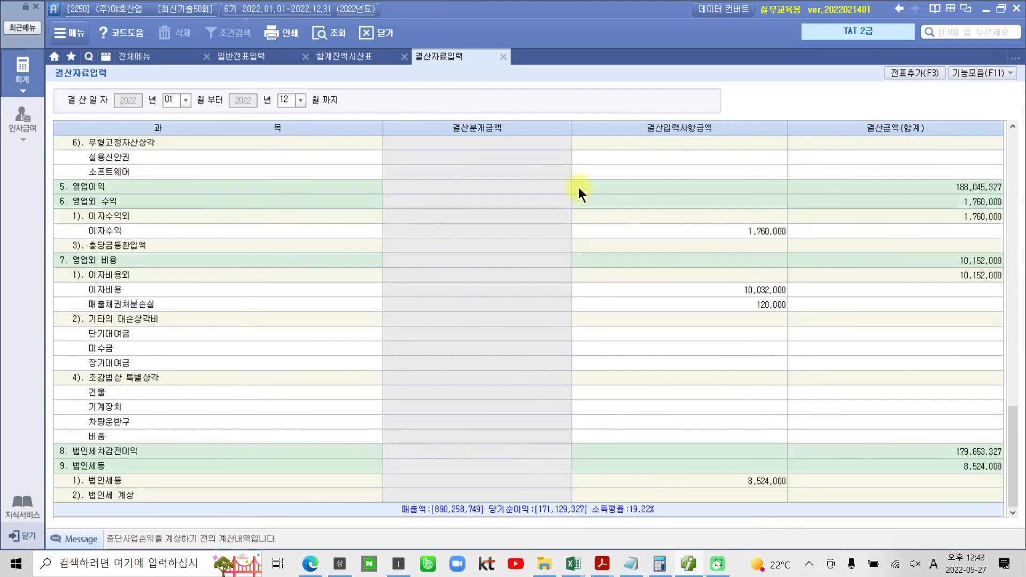
left_click(762, 497)
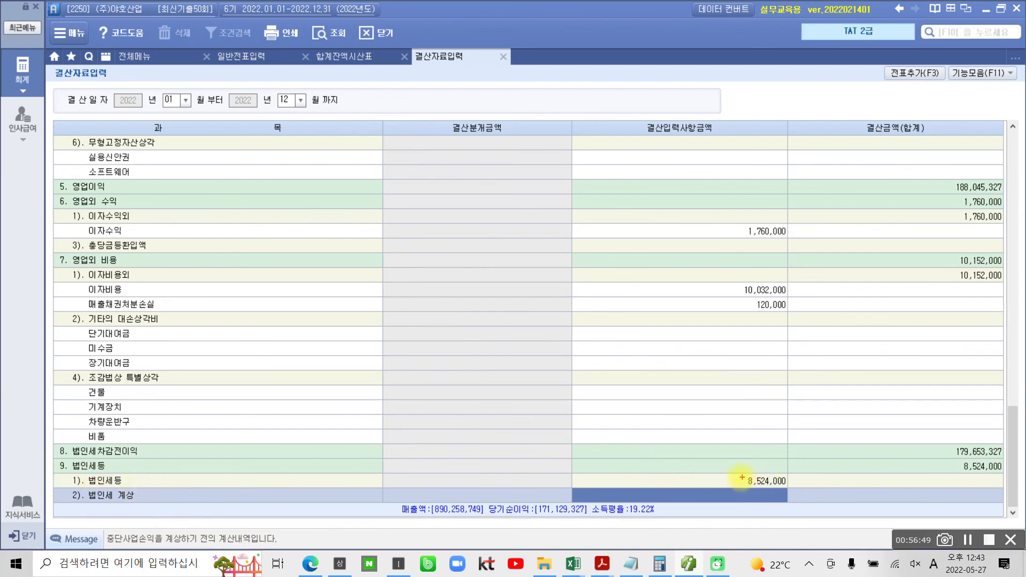
mouse_move(719, 473)
left_mouse_down()
mouse_move(739, 475)
mouse_move(720, 501)
mouse_move(739, 492)
left_mouse_up()
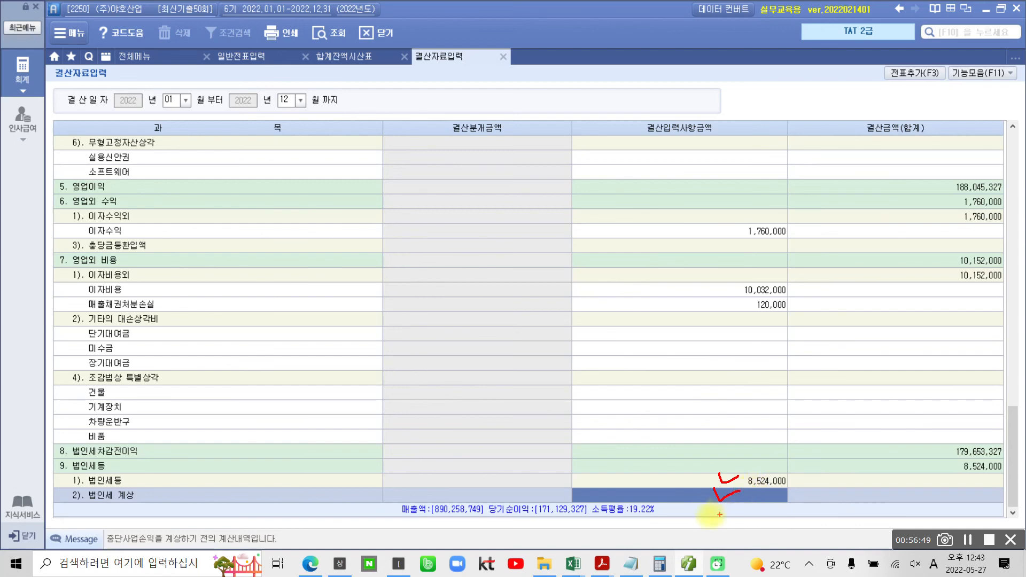
key("Escape")
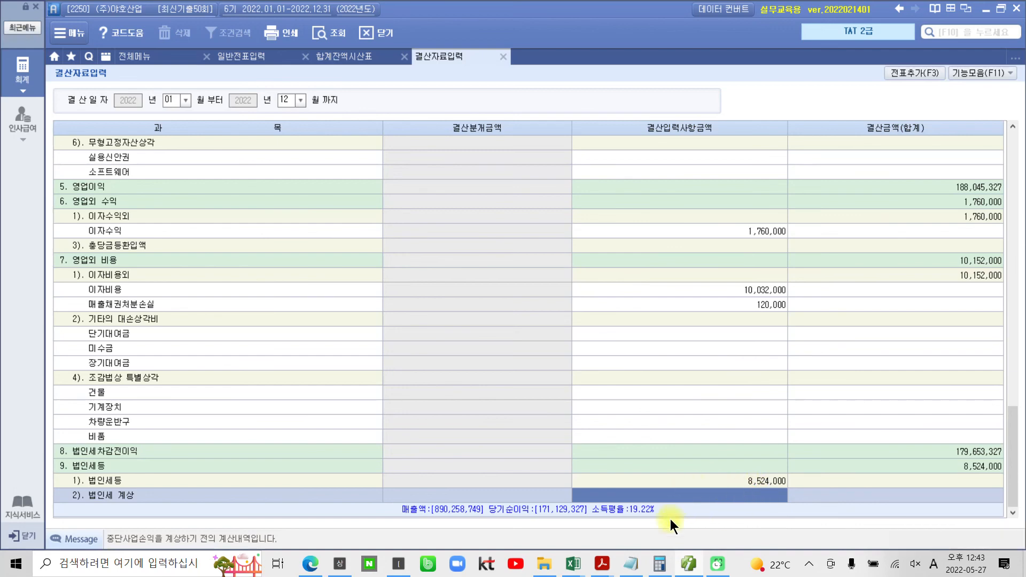
- Switch to the exam PDF, circle item 2's 법인세 and 법인지방소득세 amounts in red, and clear the marks
left_click(679, 560)
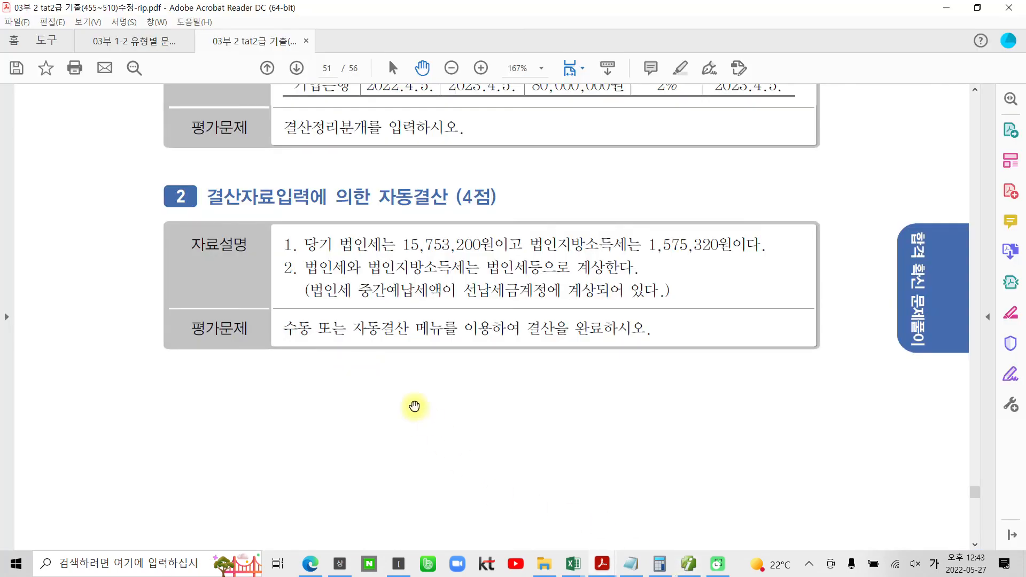
key("ctrl+alt+d")
mouse_move(390, 220)
left_mouse_down()
mouse_move(518, 235)
mouse_move(394, 236)
left_mouse_up()
mouse_move(725, 224)
left_mouse_down()
mouse_move(686, 262)
mouse_move(690, 211)
left_mouse_up()
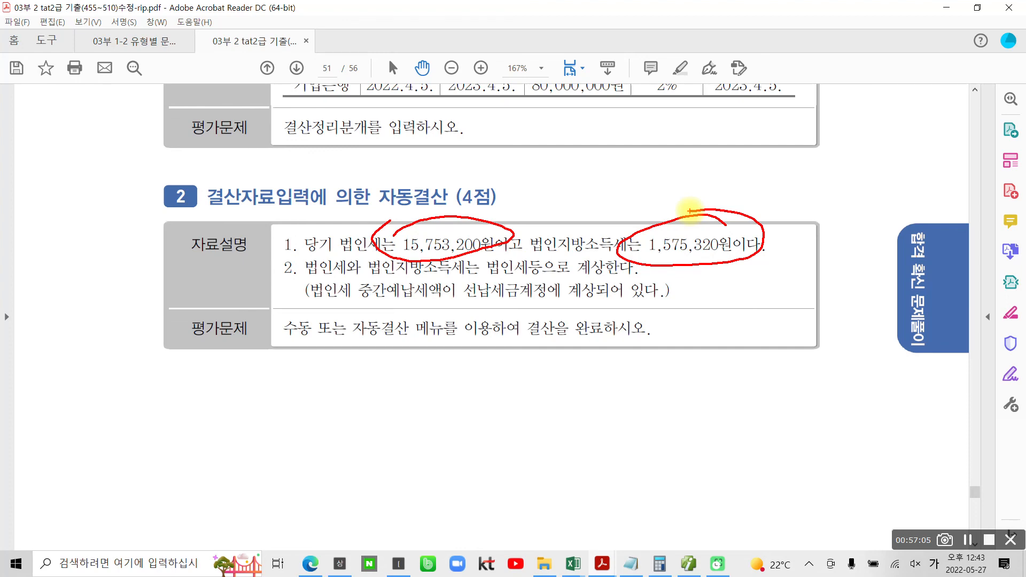
key("Escape")
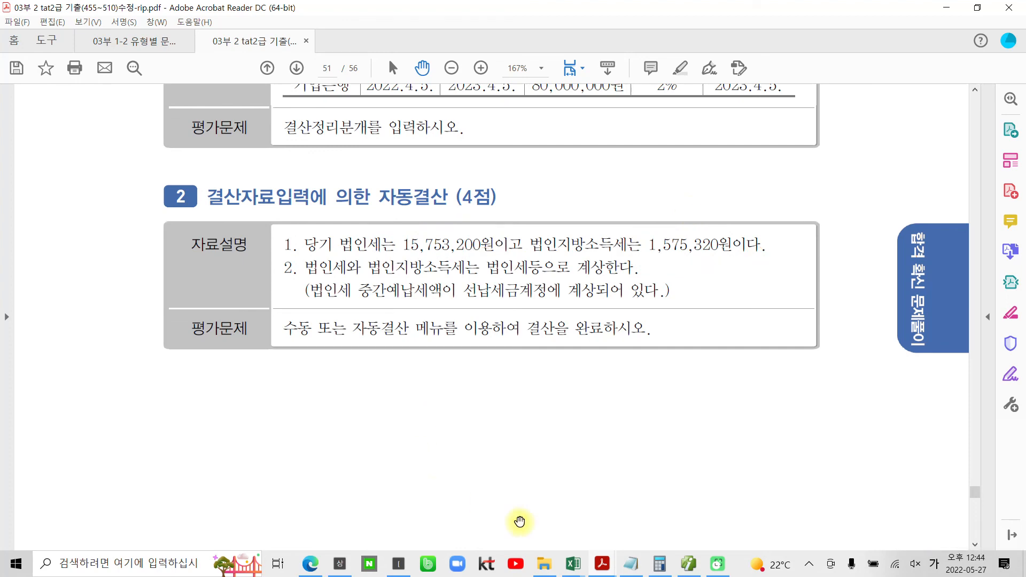
- Return to 결산자료입력, set the 법인세 계상 amount to 8,804,520, and select the 법인세등 total row
left_click(687, 564)
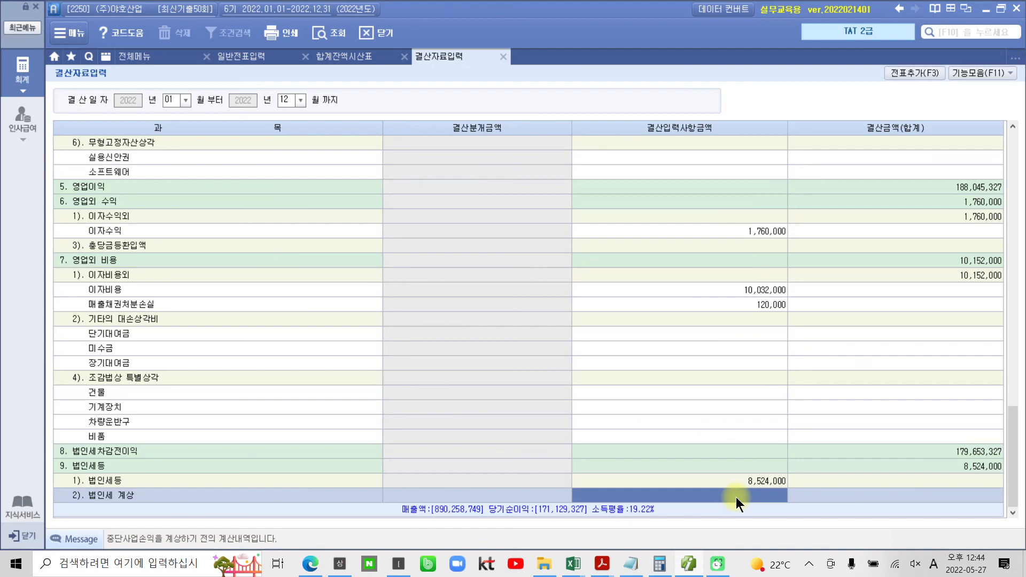
type("8,")
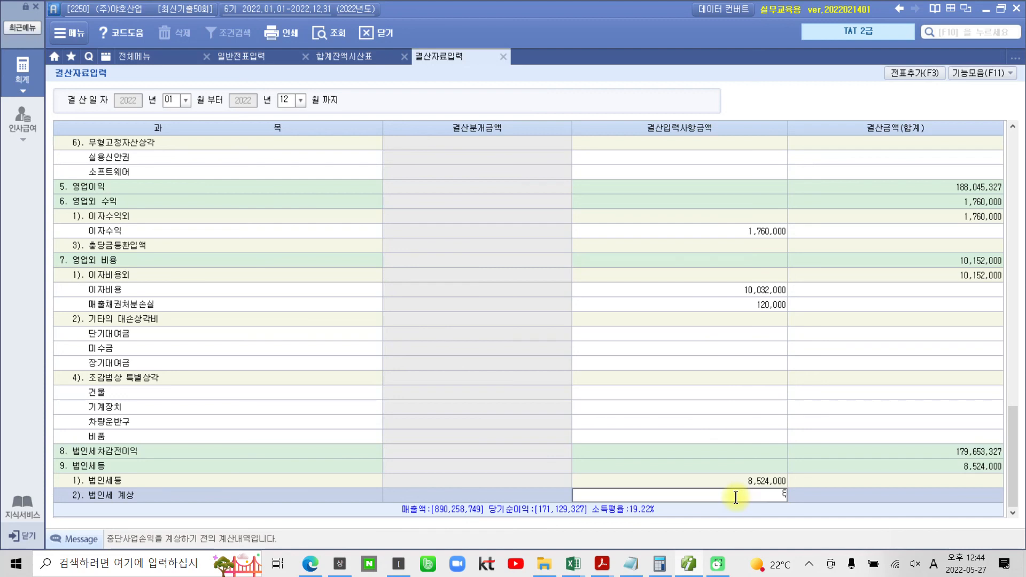
type("804,520")
key("Return")
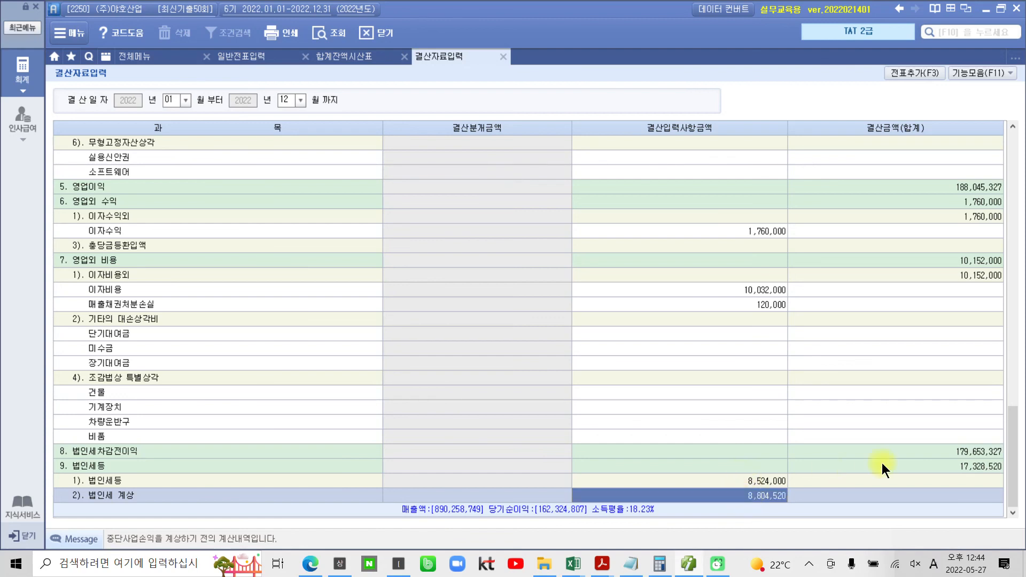
left_click(905, 464)
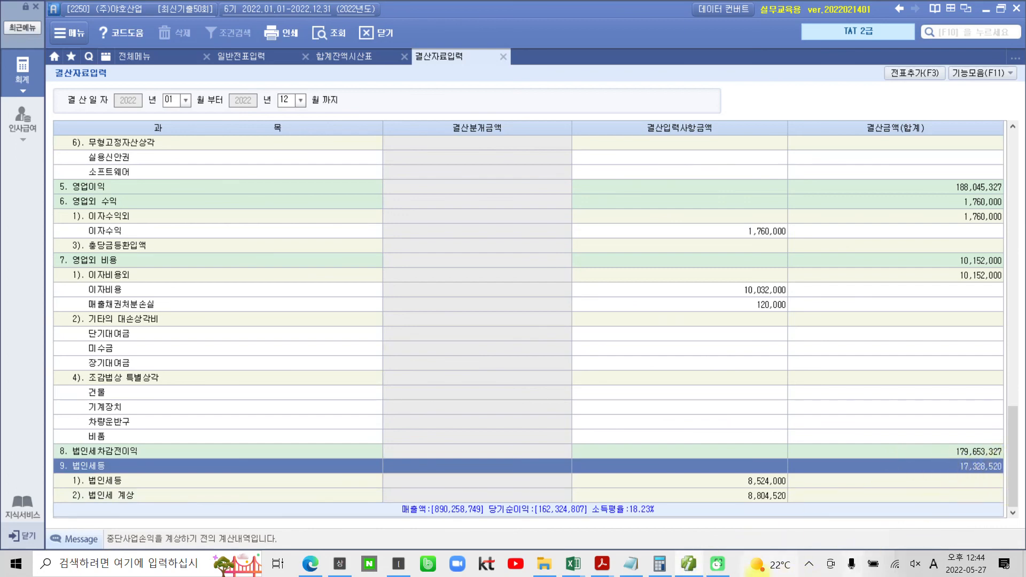
- Switch to the exam PDF and highlight item 2's text from 15,753,200원이고 through 1,575,320원이다
mouse_move(602, 561)
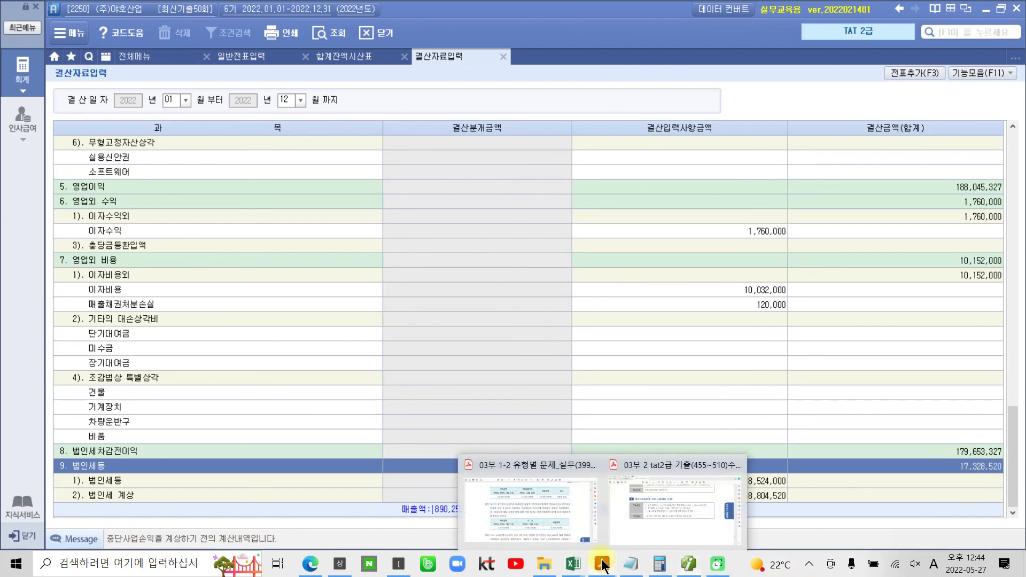
left_click(638, 518)
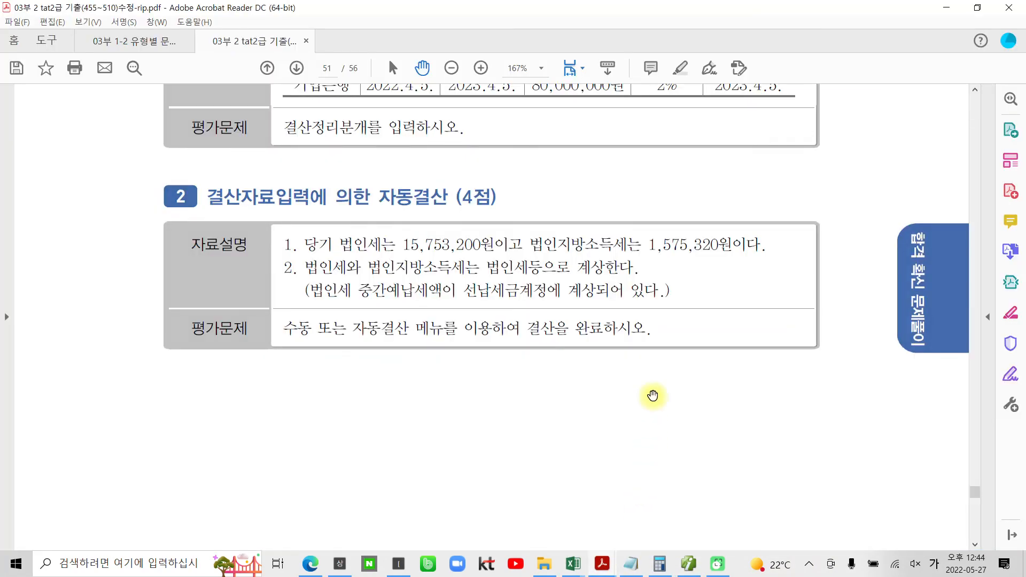
double_click(402, 244)
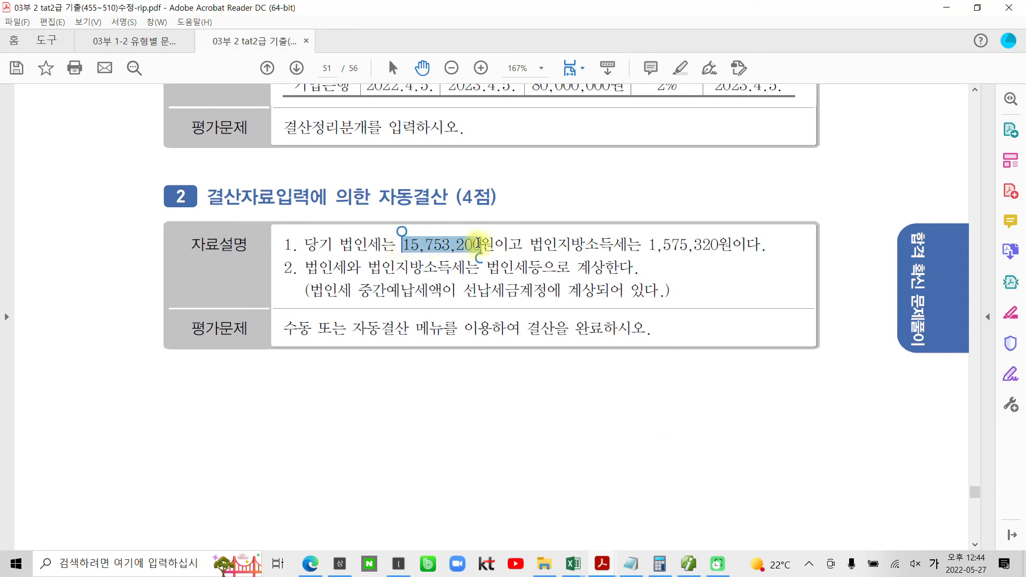
left_click(659, 246)
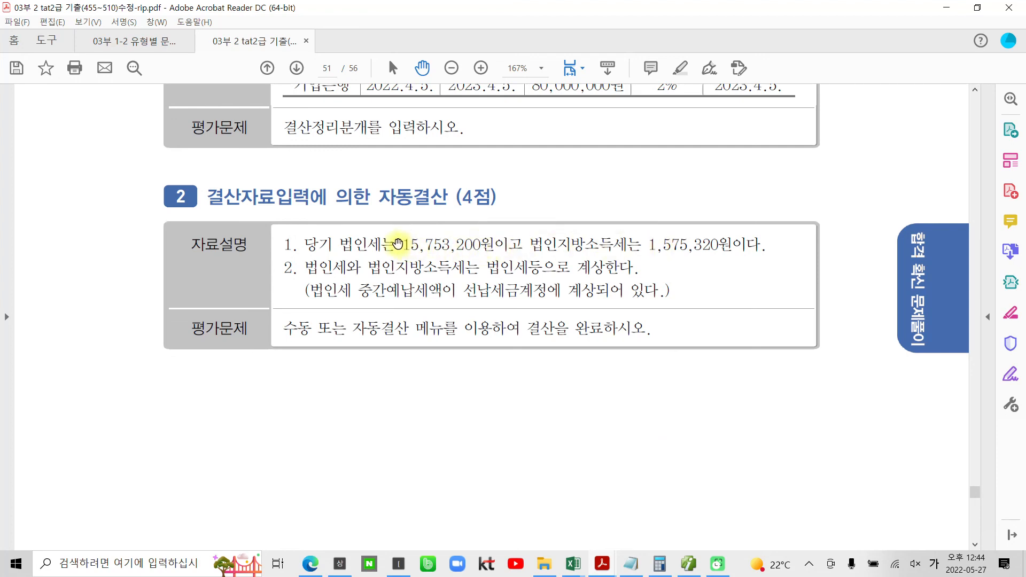
left_click_drag(397, 245, 761, 246)
right_click(658, 246)
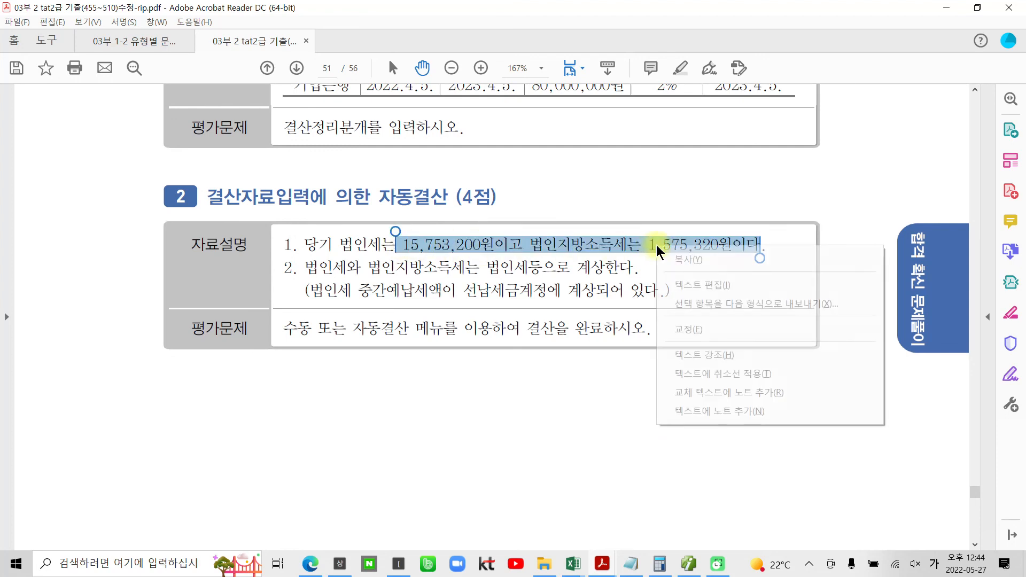
left_click(720, 356)
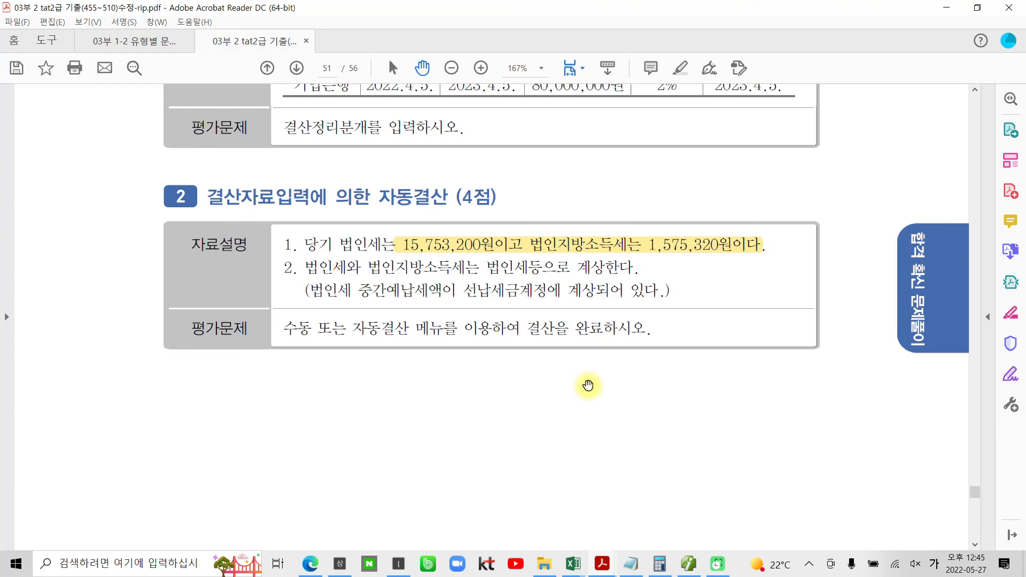
- Return to 결산자료입력, draw a red arrow and circle at the 전표추가 command, and clear the marks
left_click(694, 565)
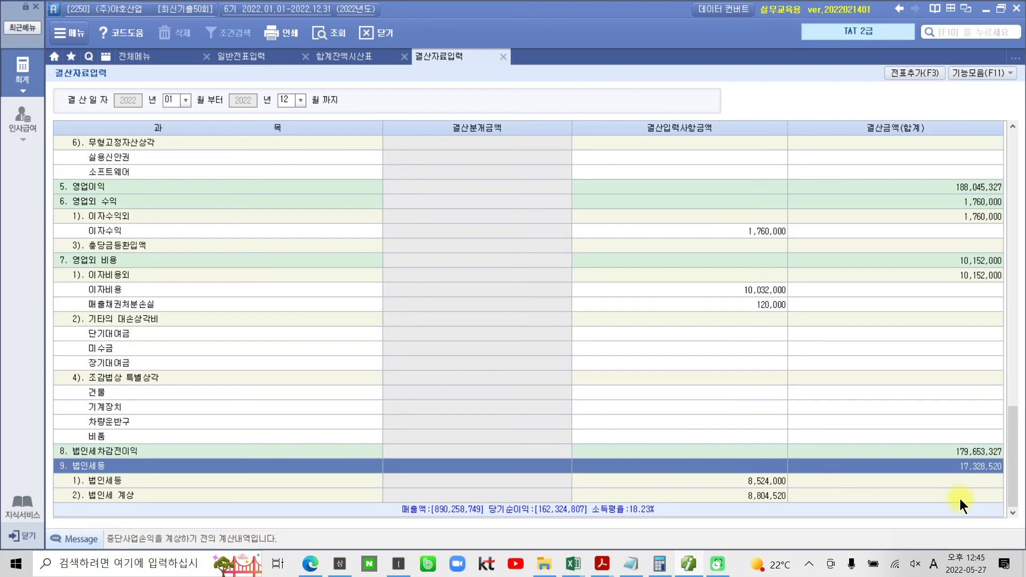
key("ctrl+2")
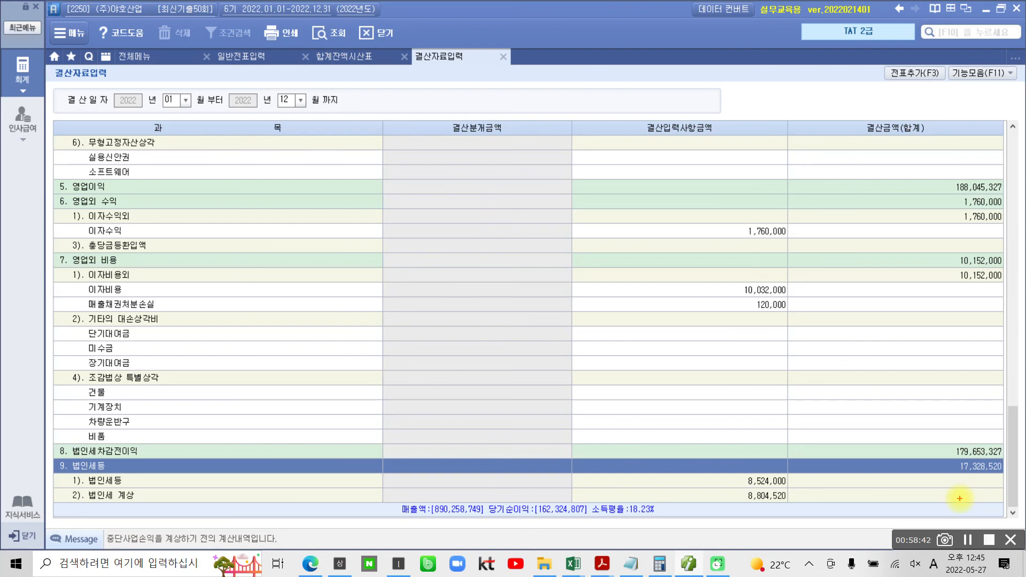
left_click_drag(899, 104, 854, 212)
left_click_drag(878, 114, 908, 124)
mouse_move(943, 94)
left_mouse_down()
mouse_move(923, 47)
mouse_move(916, 103)
left_mouse_up()
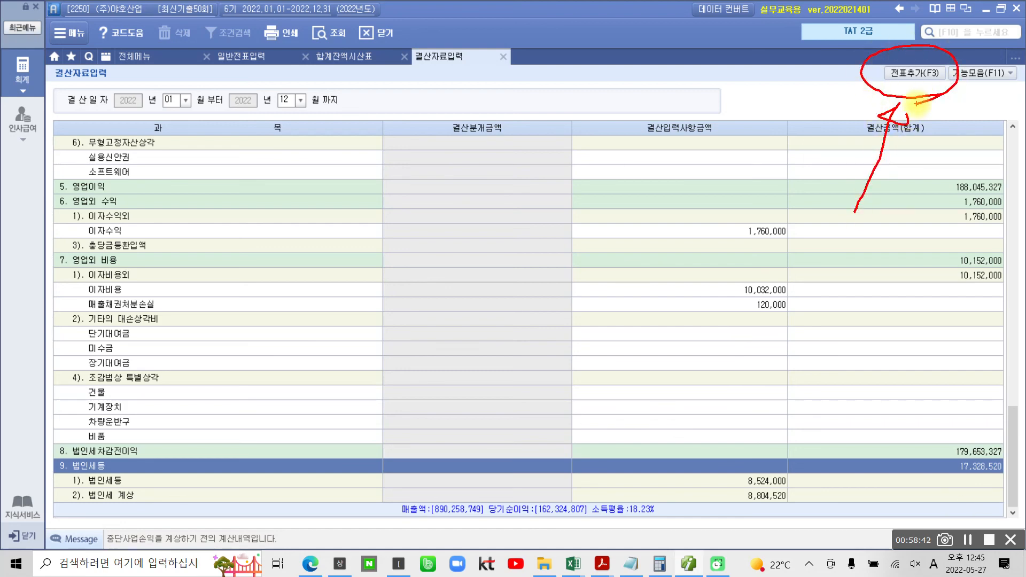
key("Escape")
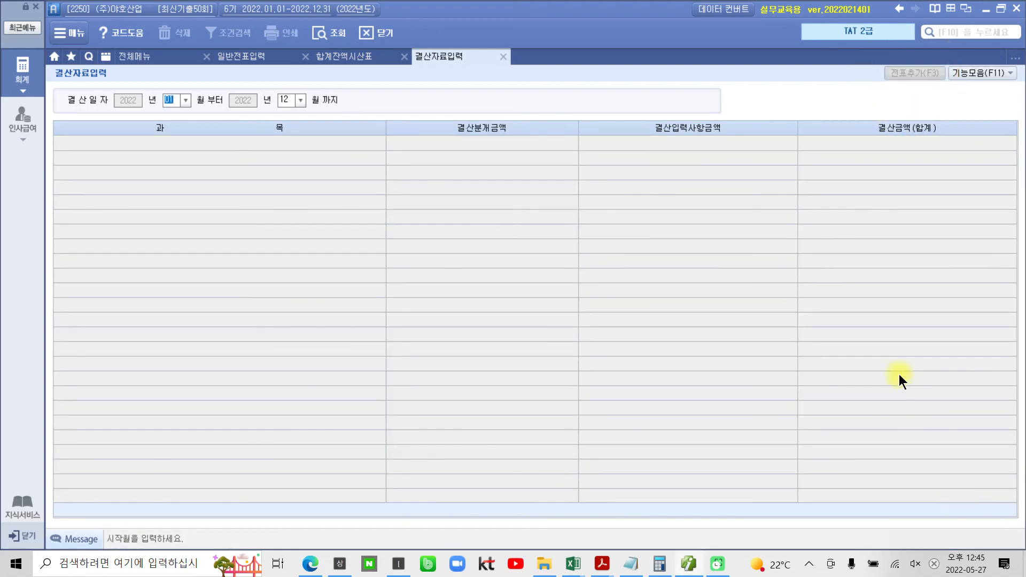
- Load the 결산자료입력 data for months 01 to 12 of 2022, accepting the previously entered data
left_click(287, 104)
key("Return")
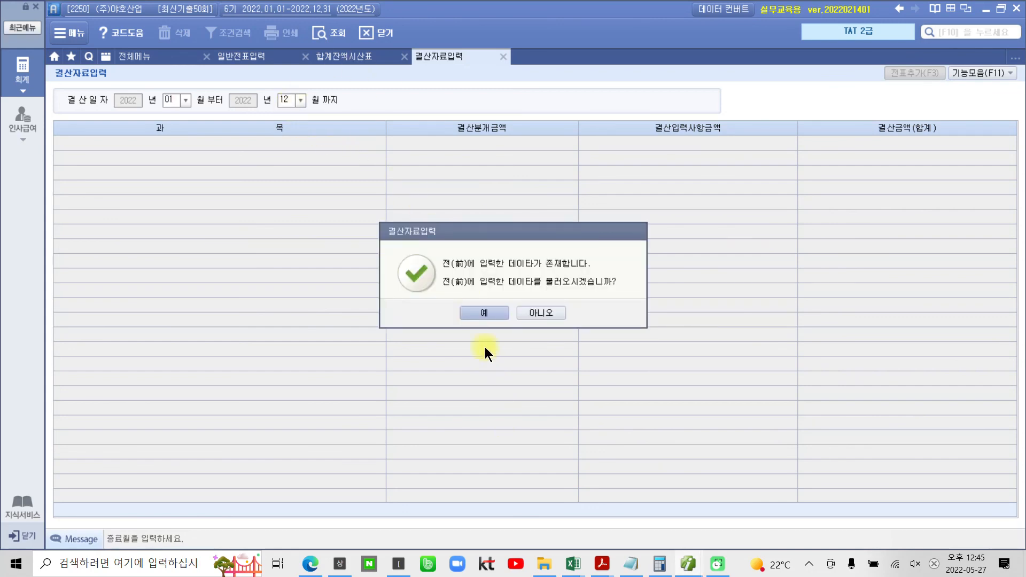
left_click(480, 312)
scroll(694, 453, "down", 15)
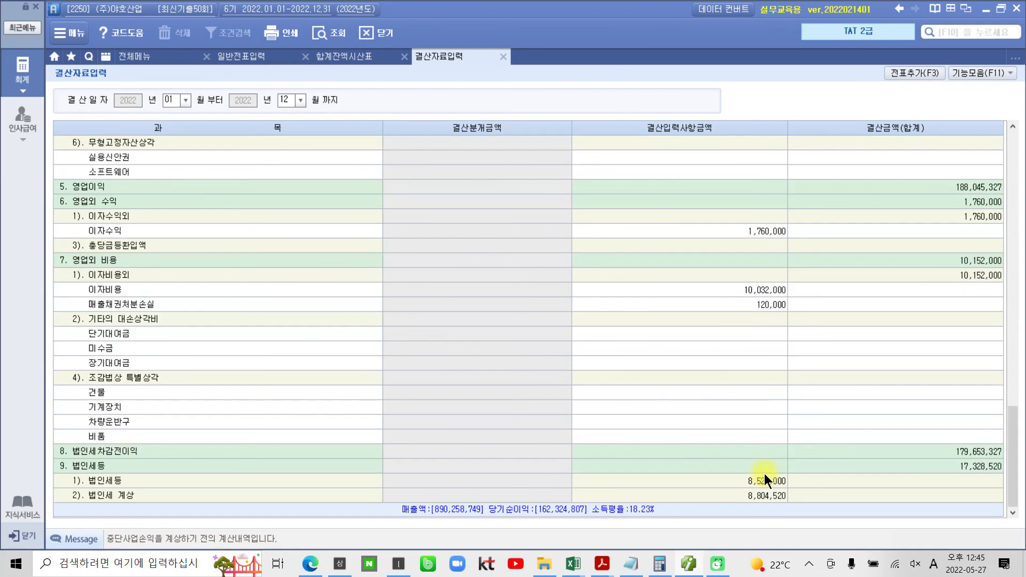
- Add the closing entries from 결산자료입력 to the general vouchers with 전표추가
left_click(917, 73)
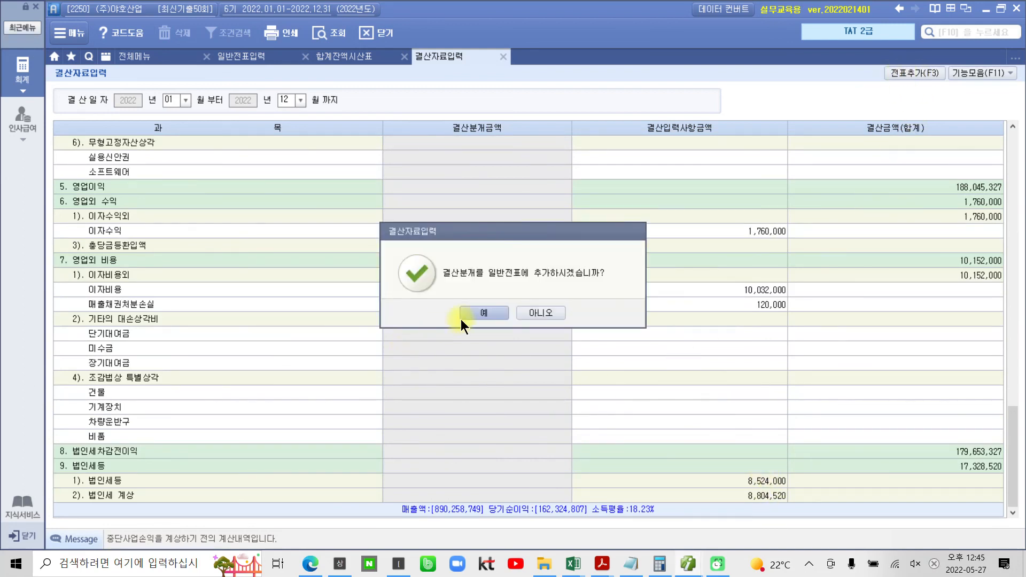
left_click(481, 312)
left_click(505, 312)
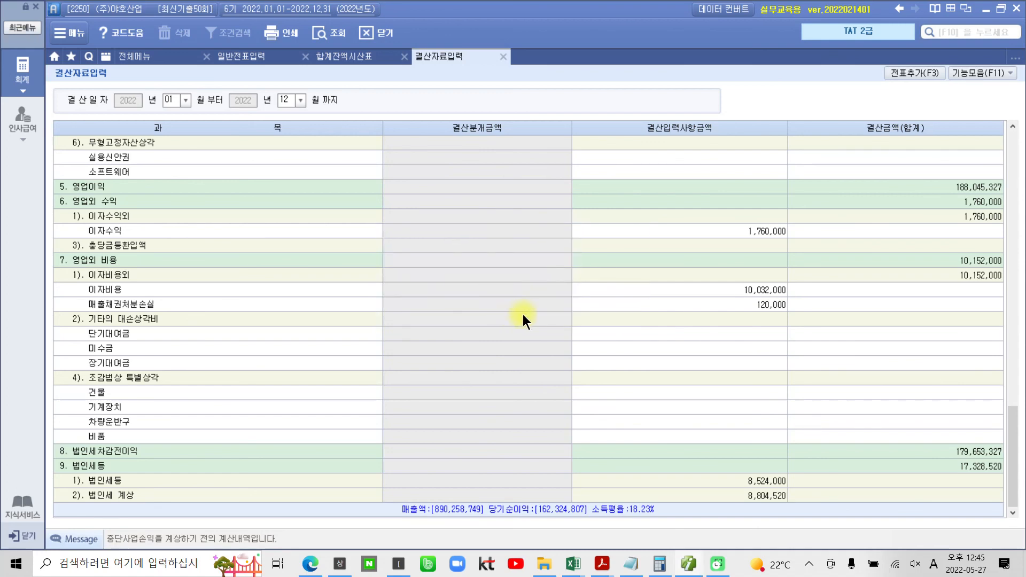
- Switch to 일반전표입력, refresh the December 31 vouchers, and inspect the added closing entries through the 법인세등 and 미지급세금 voucher
left_click(237, 56)
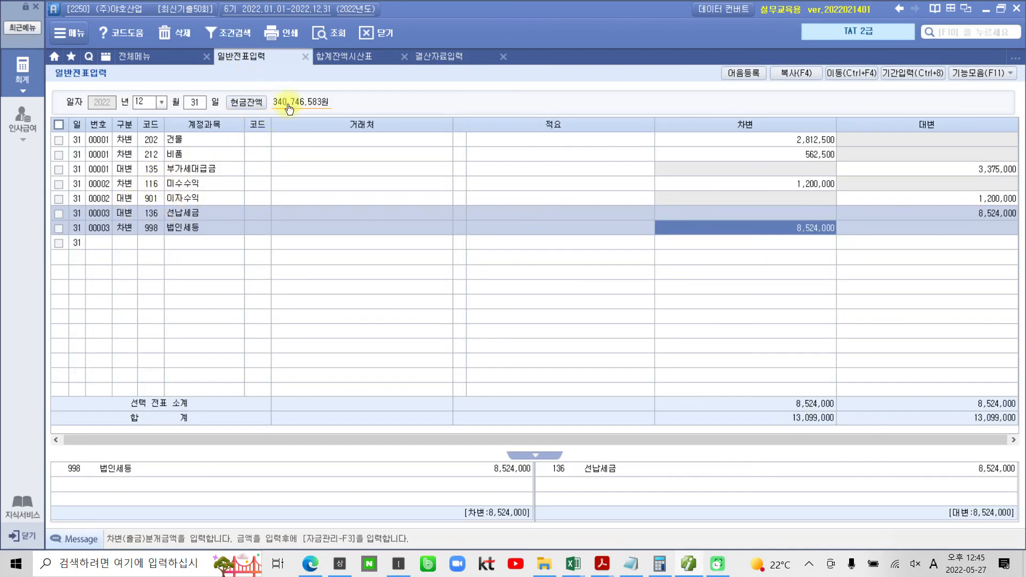
left_click(322, 27)
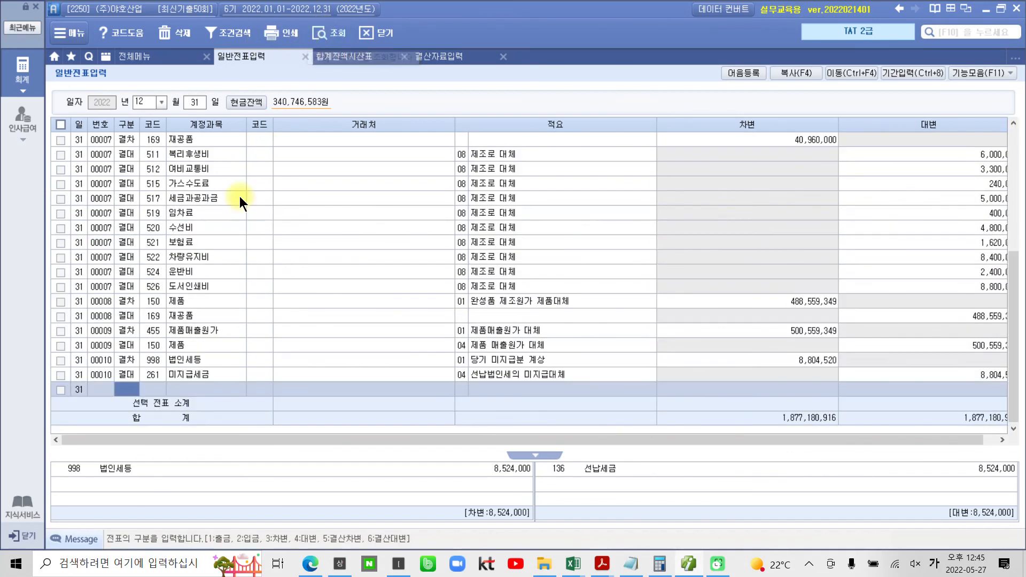
left_click(153, 300)
left_click(129, 199)
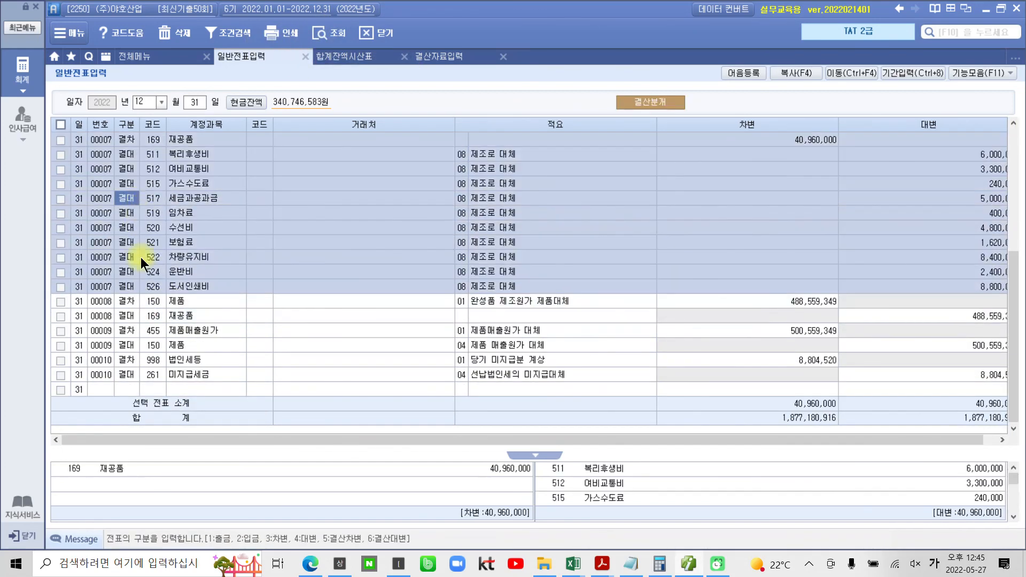
left_click(175, 368)
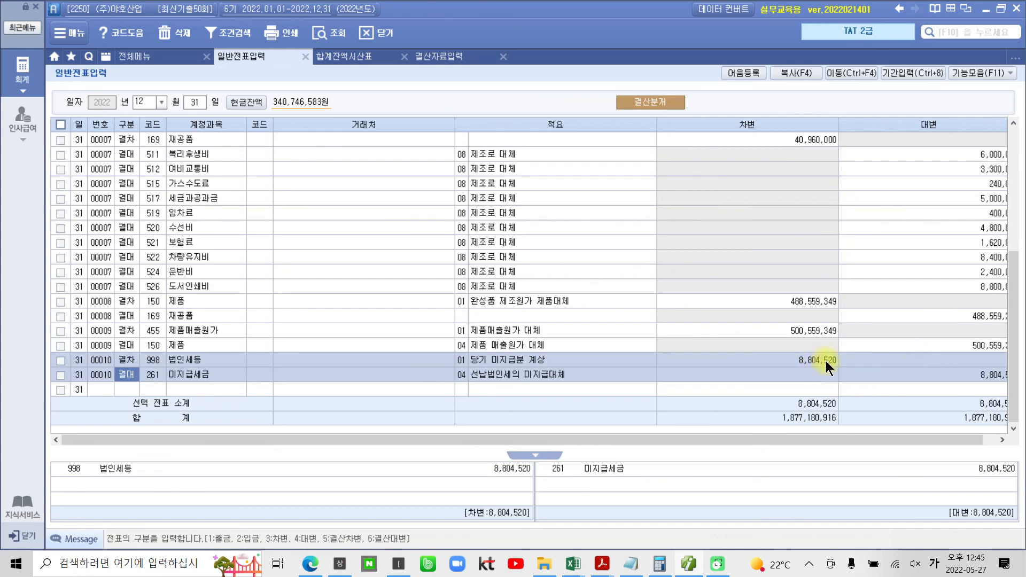
left_click(151, 375)
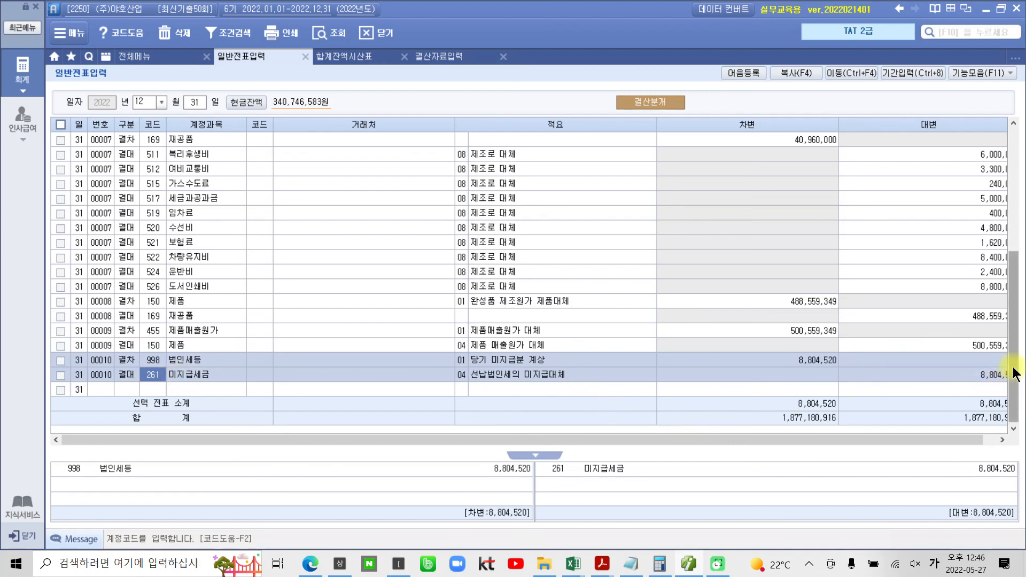
- Review the manually entered 선납세금 and 법인세등 voucher 00003 alongside the automatically added closing entries for December 31
scroll(1013, 355, "up", 1)
left_click_drag(1015, 355, 1008, 267)
scroll(1010, 251, "up", 1)
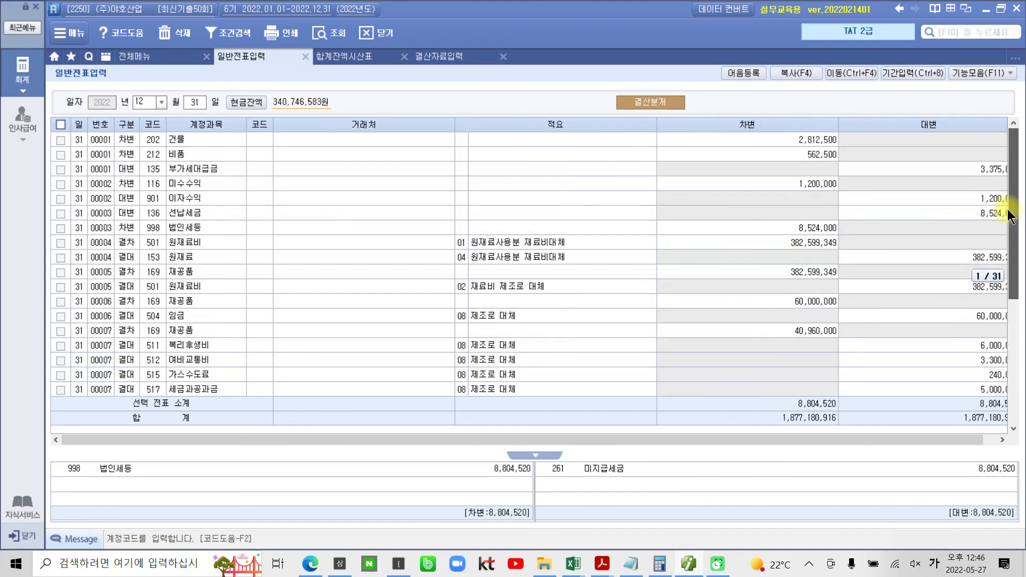
left_click(159, 272)
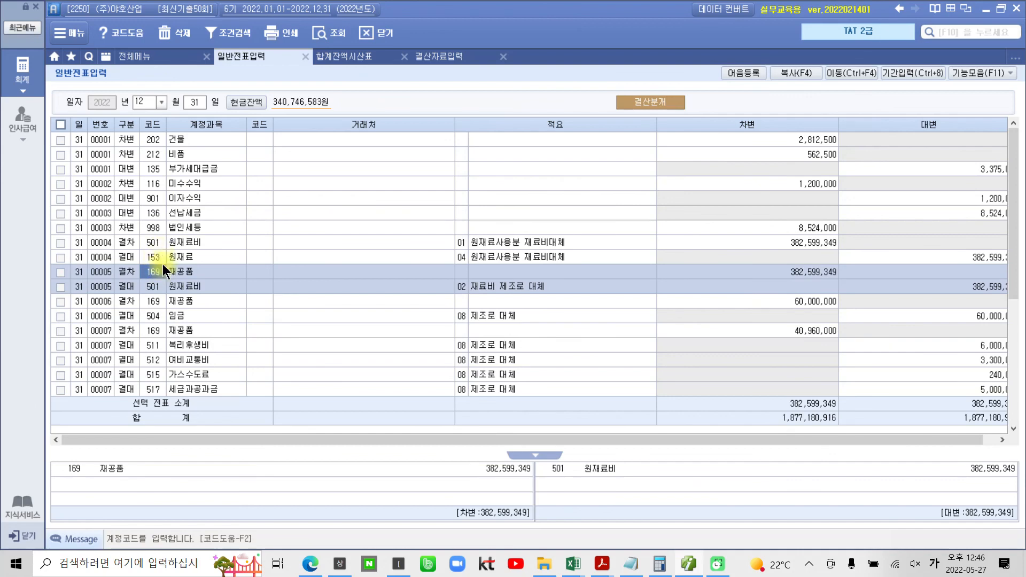
left_click(169, 223)
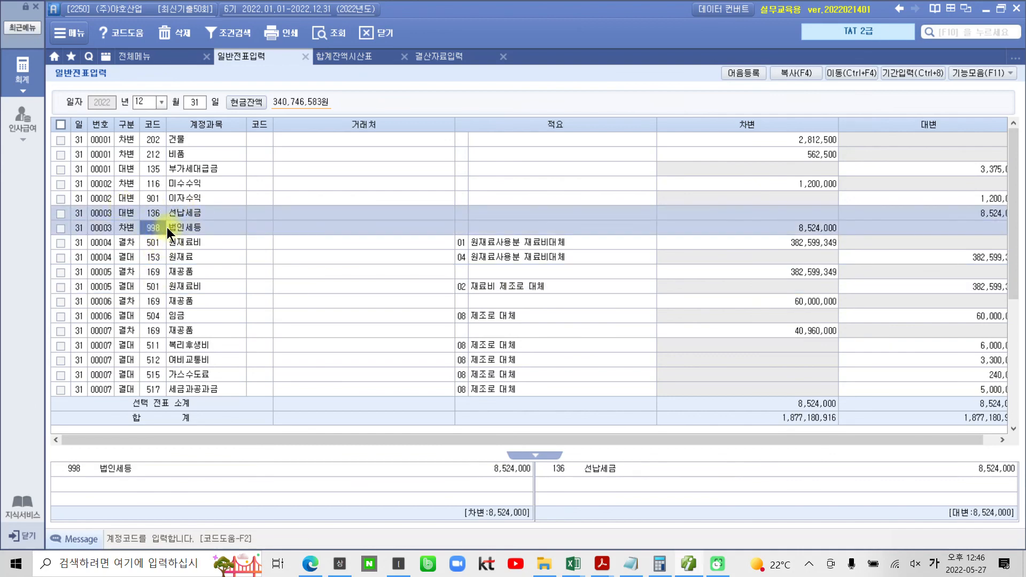
left_click(929, 213)
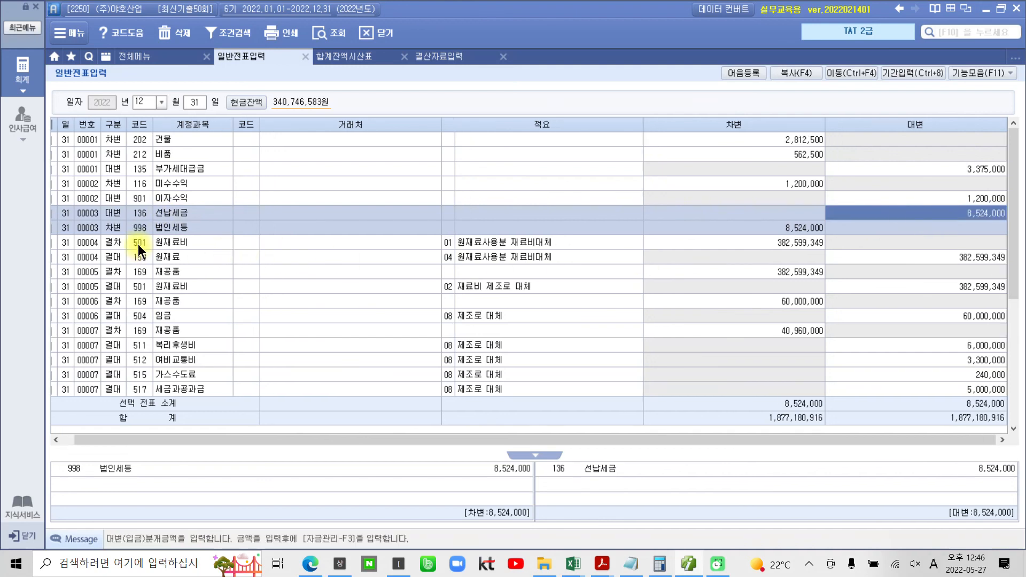
left_click(129, 226)
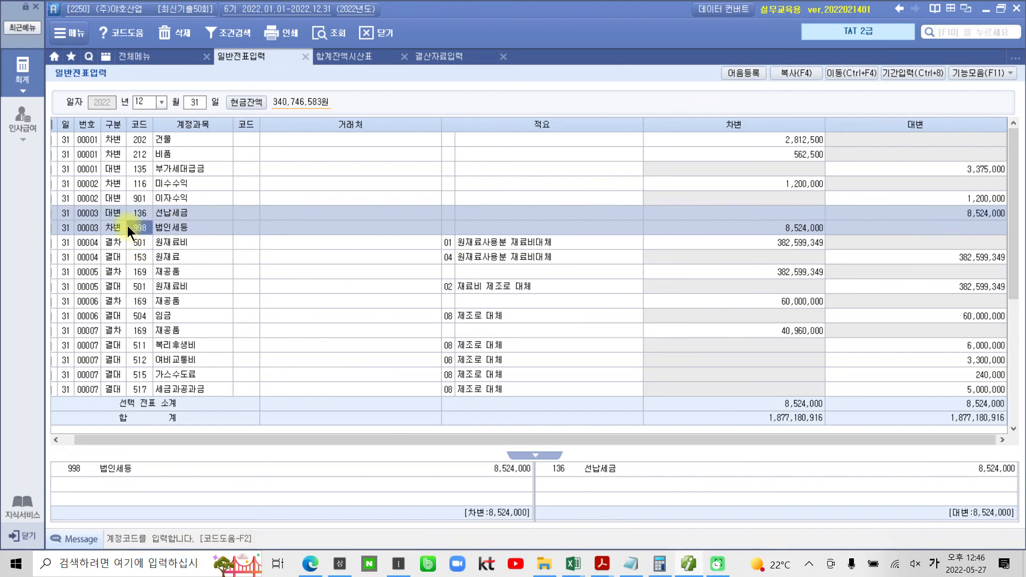
left_click(113, 216)
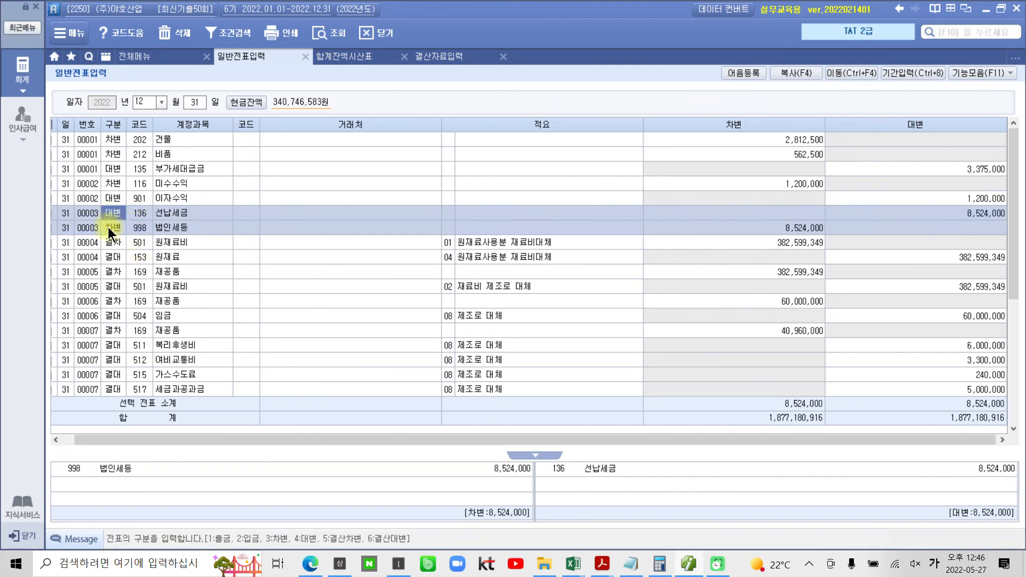
left_click(87, 218)
scroll(194, 374, "down", 5)
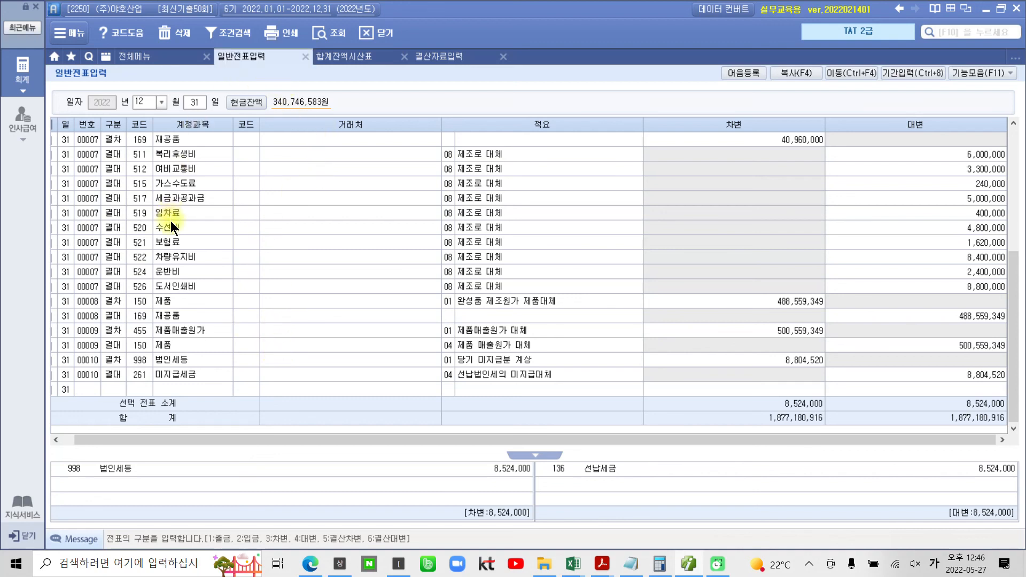
- Close 결산자료입력, return to 일반전표입력, and refresh its December 31 voucher list
left_click(427, 56)
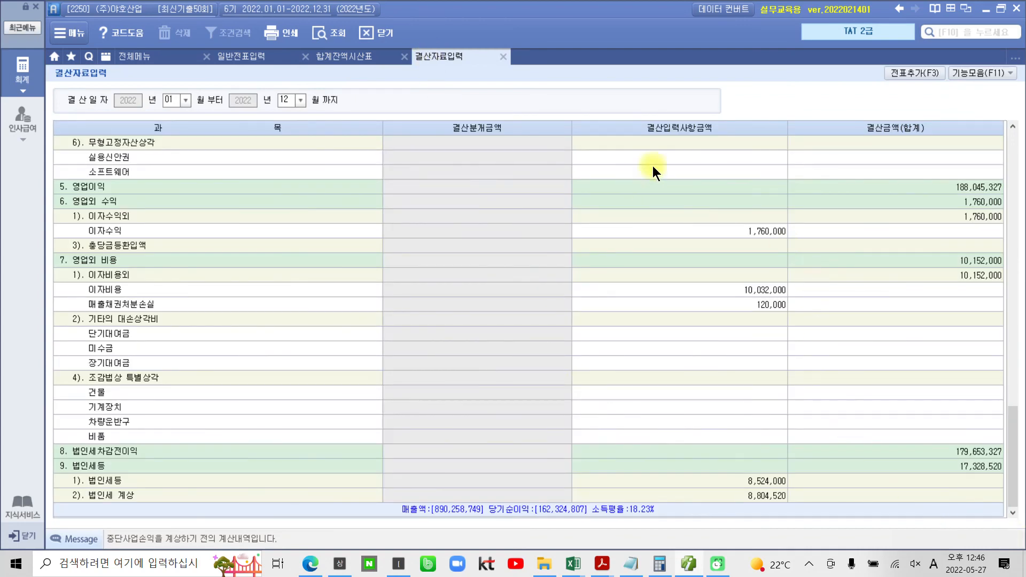
left_click(505, 57)
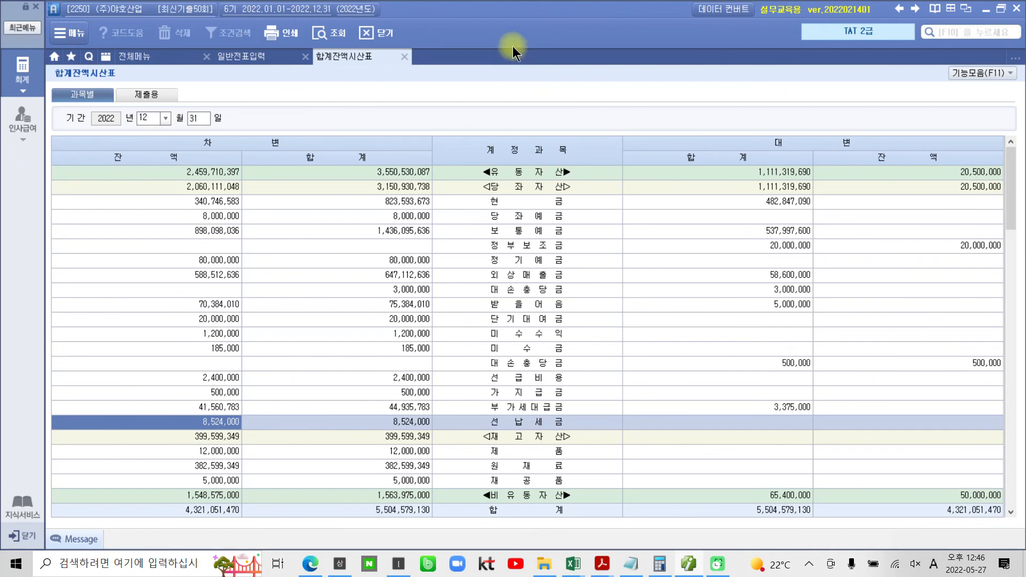
left_click(226, 56)
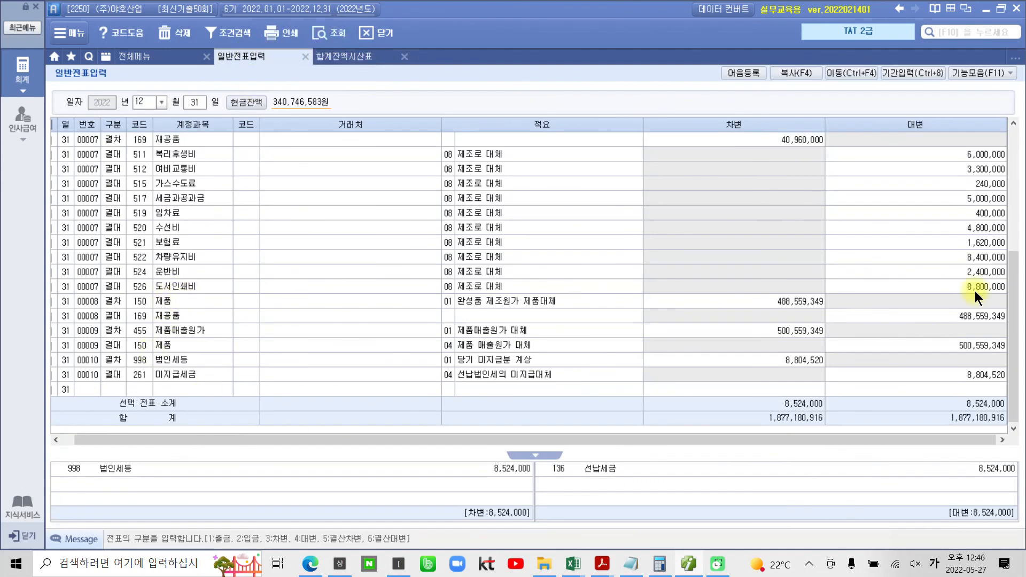
left_click(149, 214)
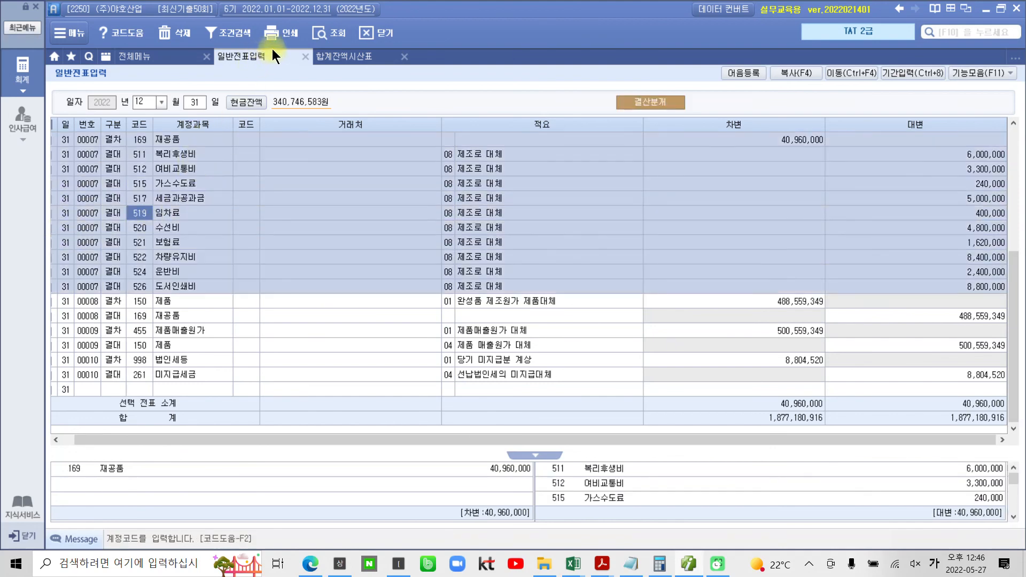
left_click(325, 34)
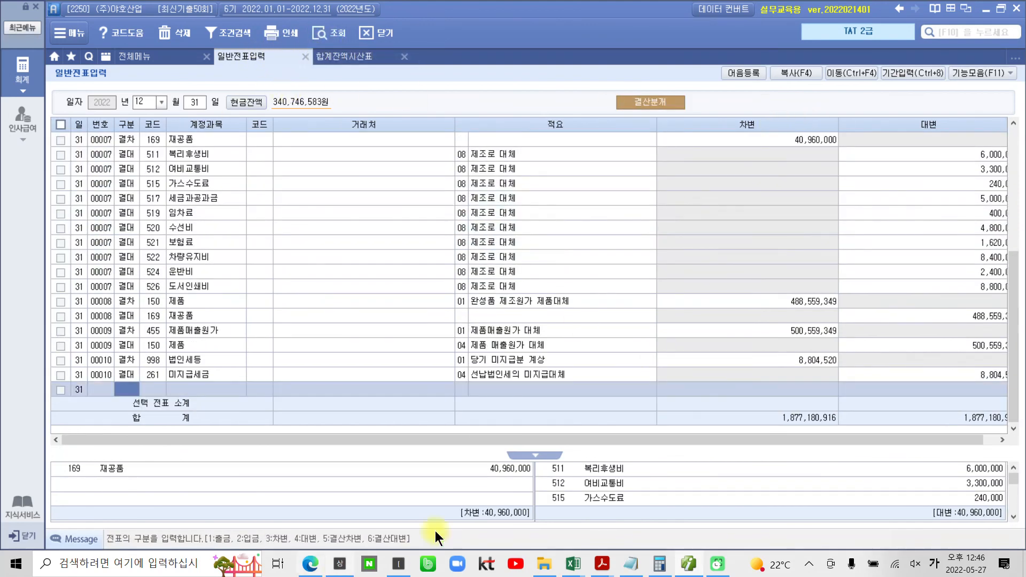
- Switch to the exam PDF and go to 문제 4 근로소득관리, item 1 on 사원등록 from the 가족관계증명서
left_click(654, 526)
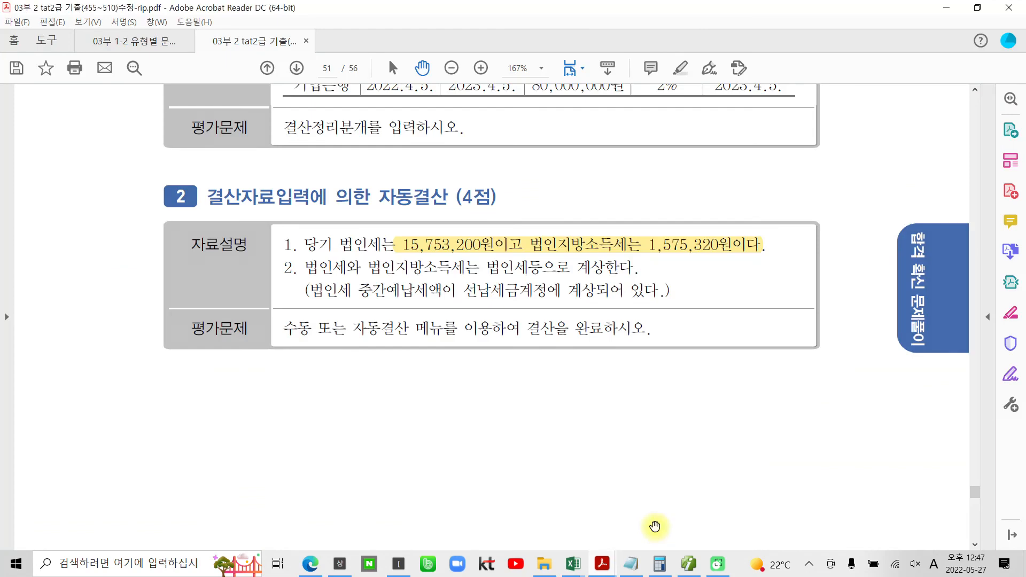
scroll(516, 440, "down", 10)
scroll(514, 441, "down", 5)
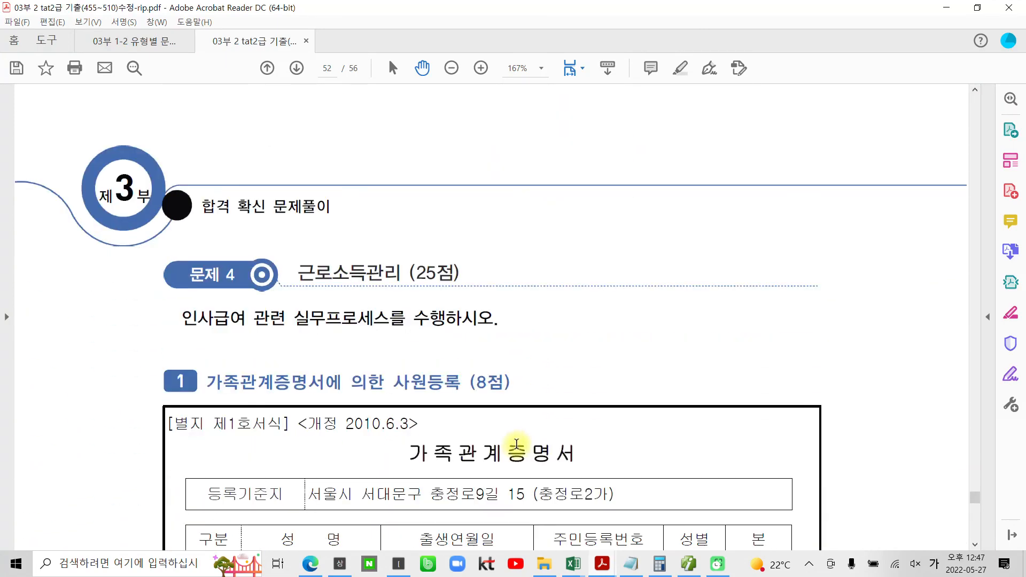